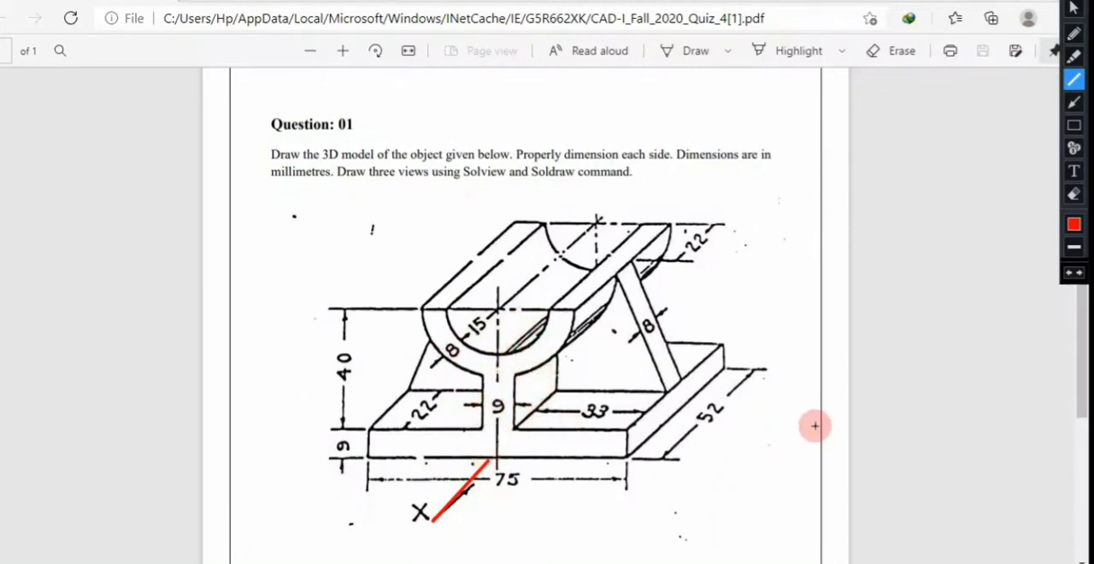
drag(815, 425, 626, 337)
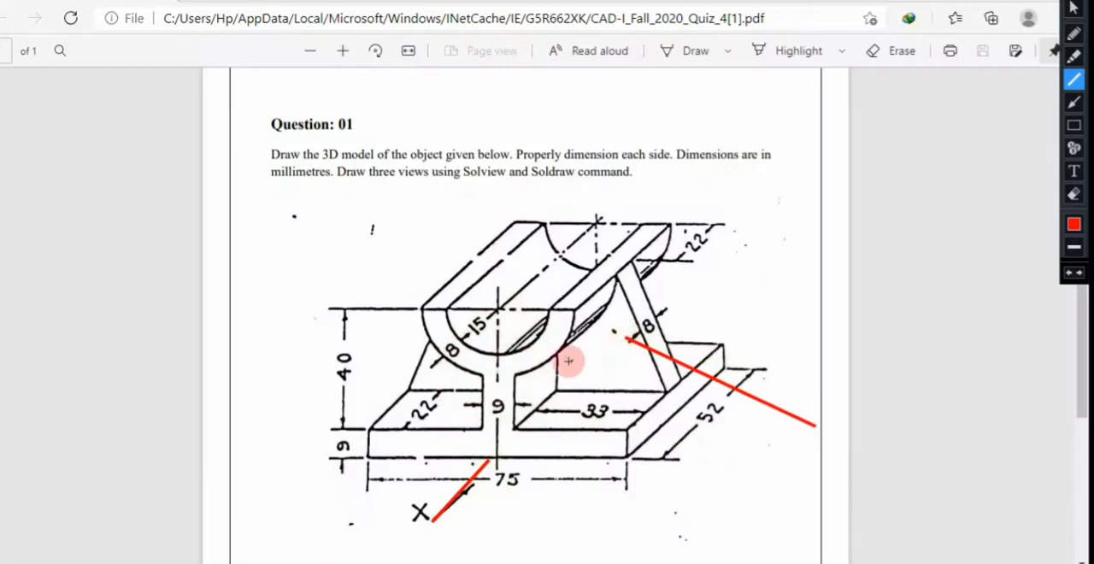
drag(545, 159, 546, 296)
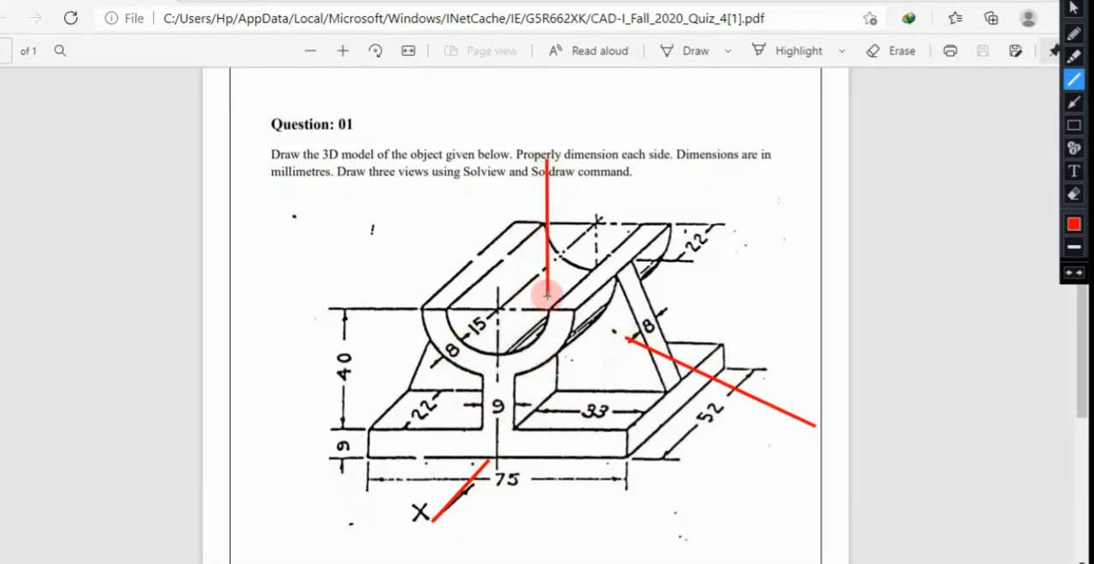
key(Escape)
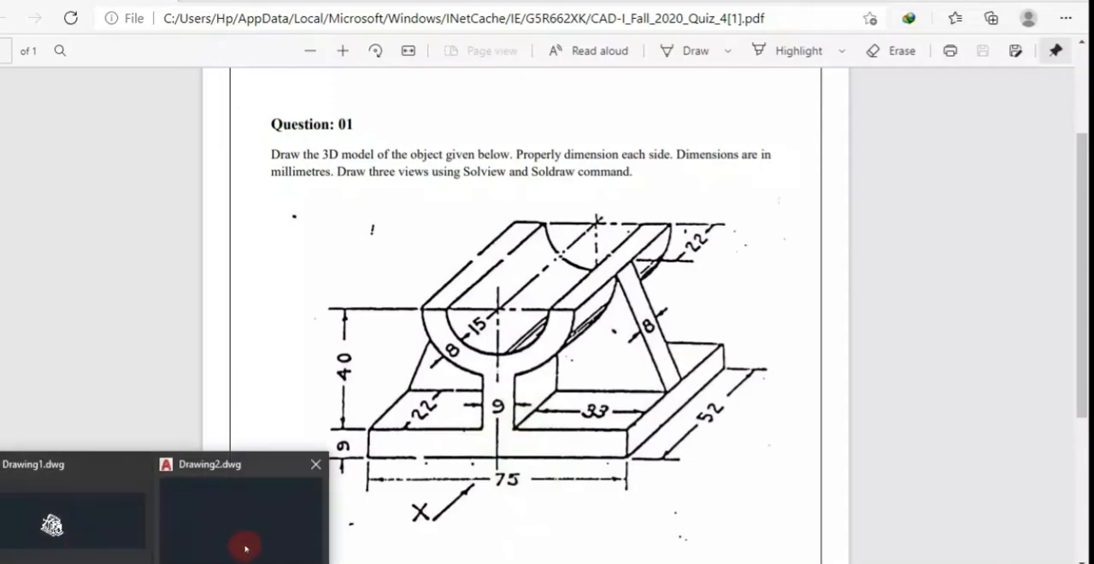
- Switch to Drawing2 in AutoCAD and set the viewport to the Front view
click(244, 542)
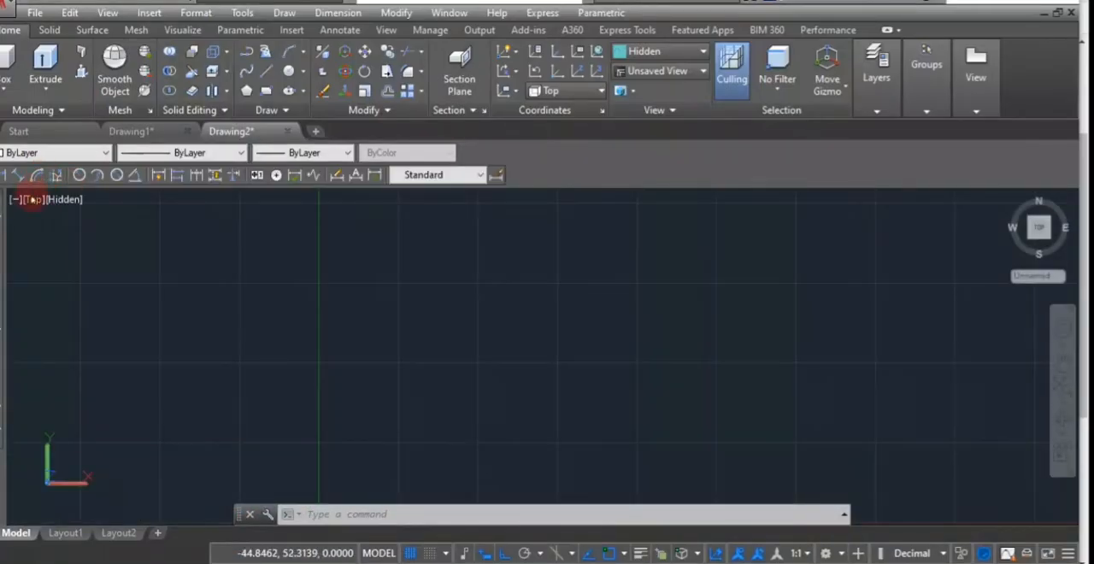
click(32, 198)
click(71, 315)
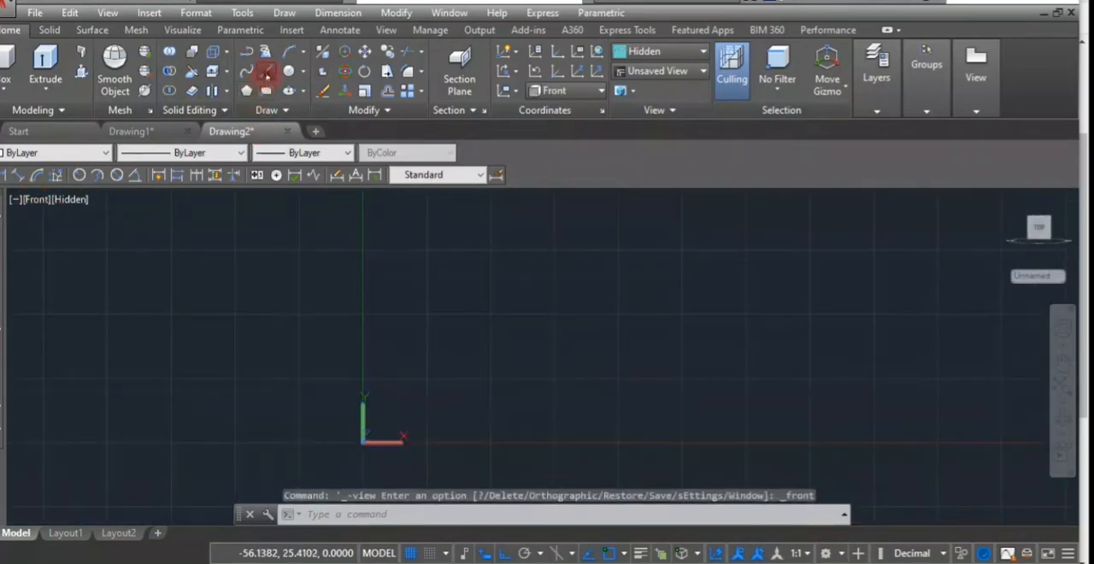
- Start the profile with Line, drawing a 75 mm horizontal bottom edge and a 9 mm vertical edge upward from its right end
click(266, 76)
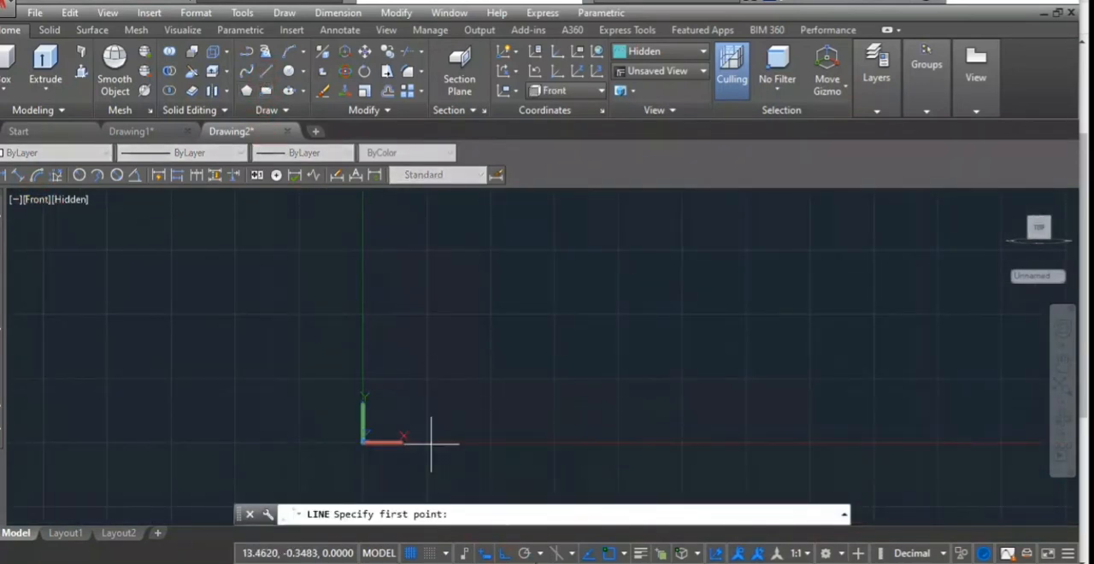
click(406, 346)
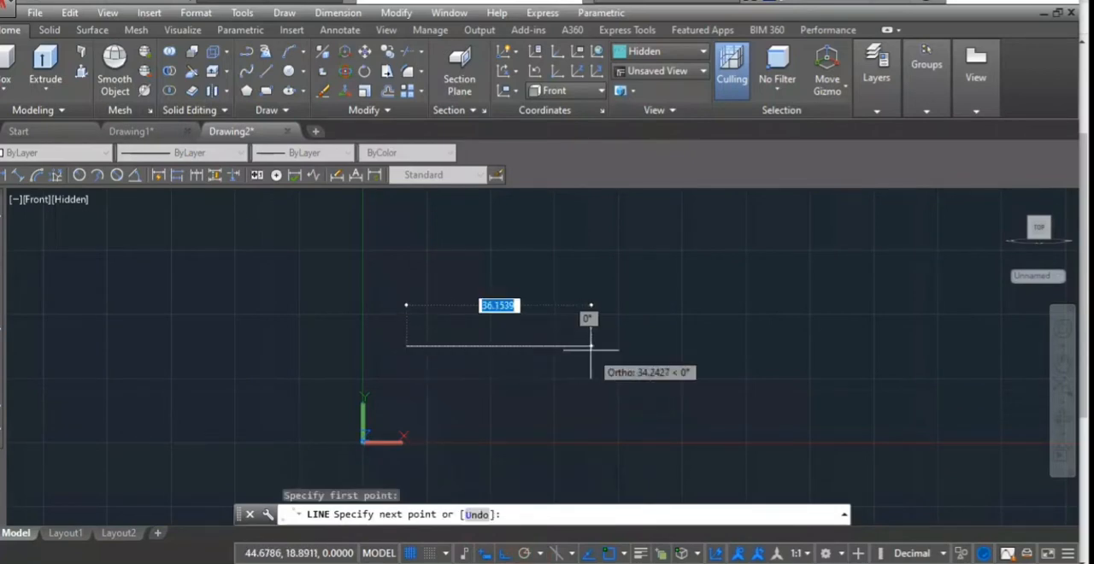
click(681, 364)
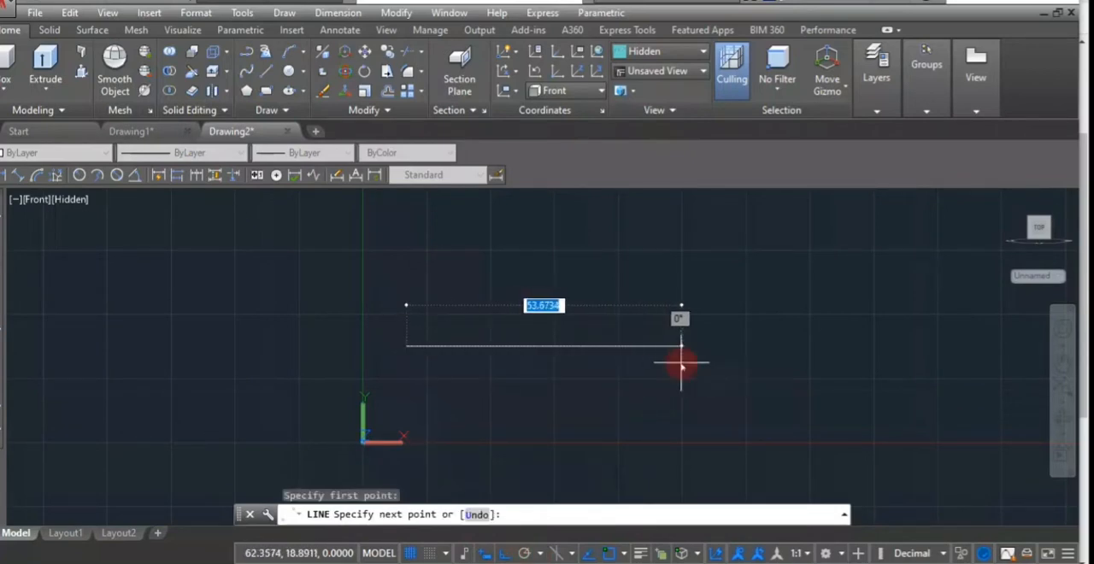
text(75)
key(Return)
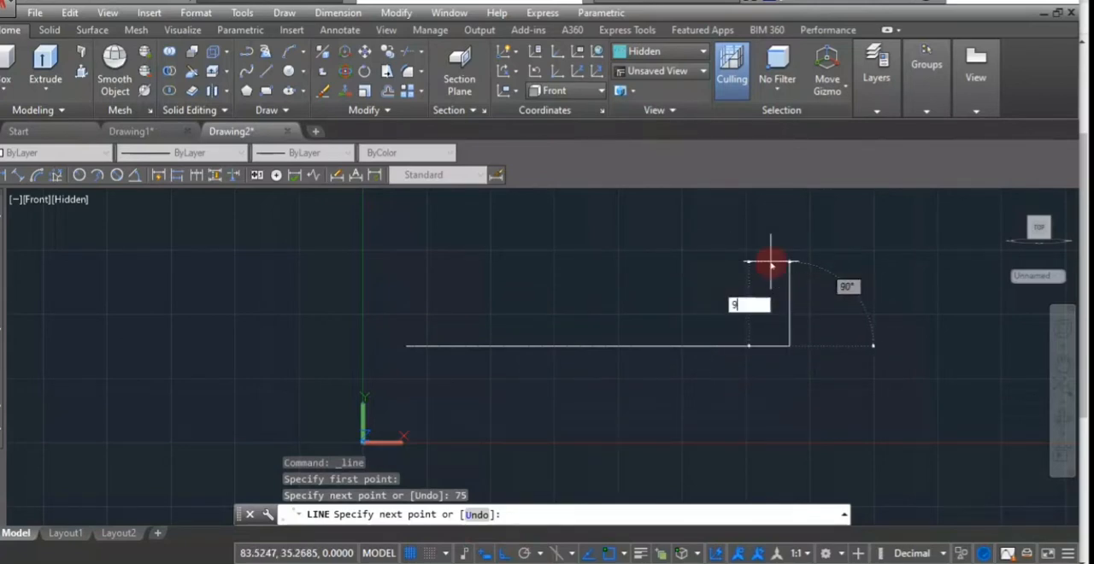
text(9)
key(Return)
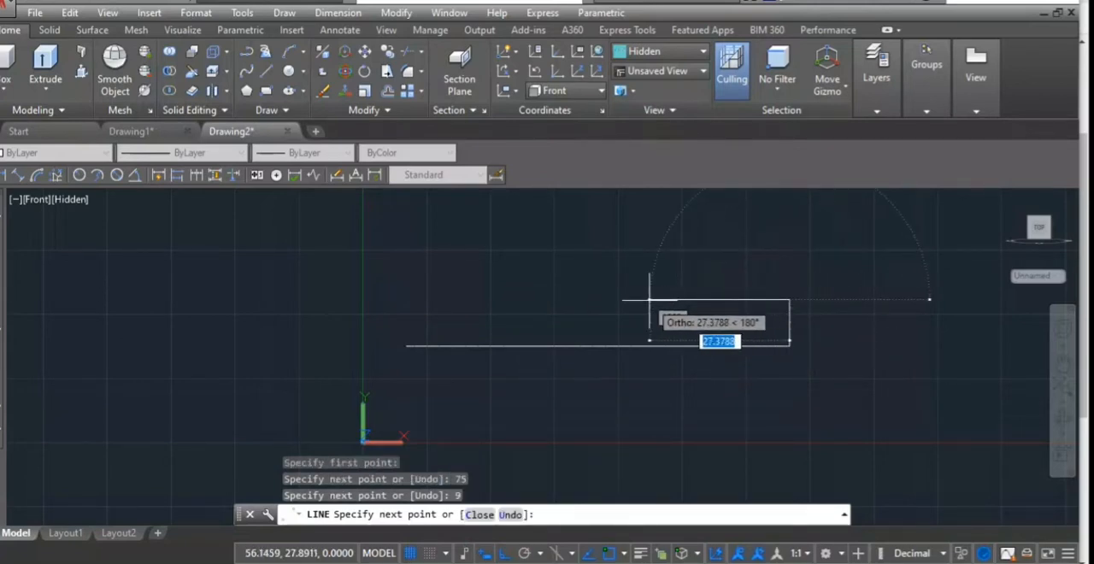
- Continue the outline 33 mm to the left along the base top and around the central web: 17 mm up, 9 mm left, 17 mm down
text(33)
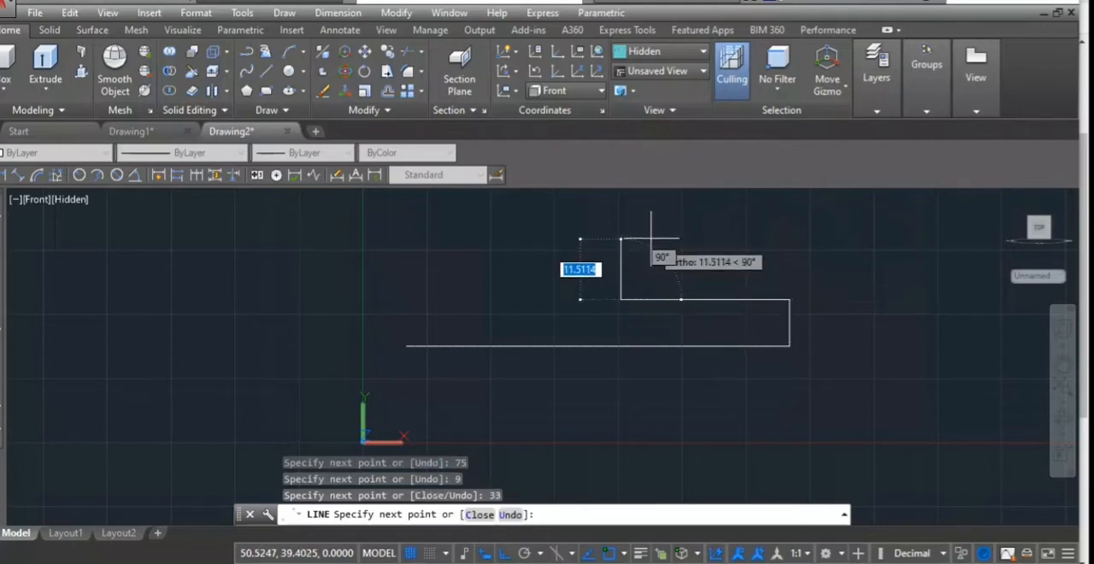
text(1)
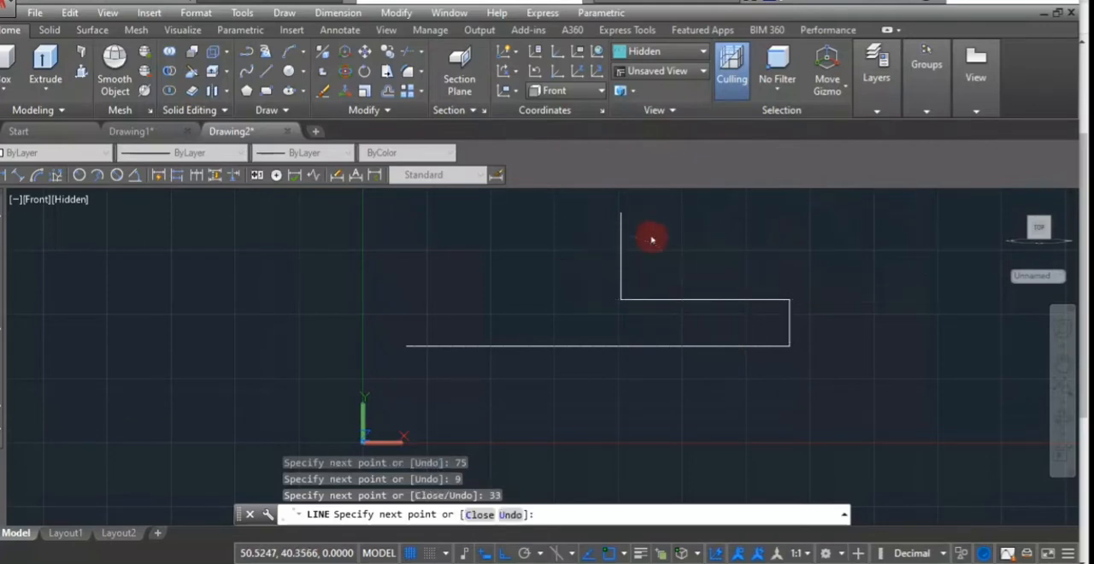
text(9)
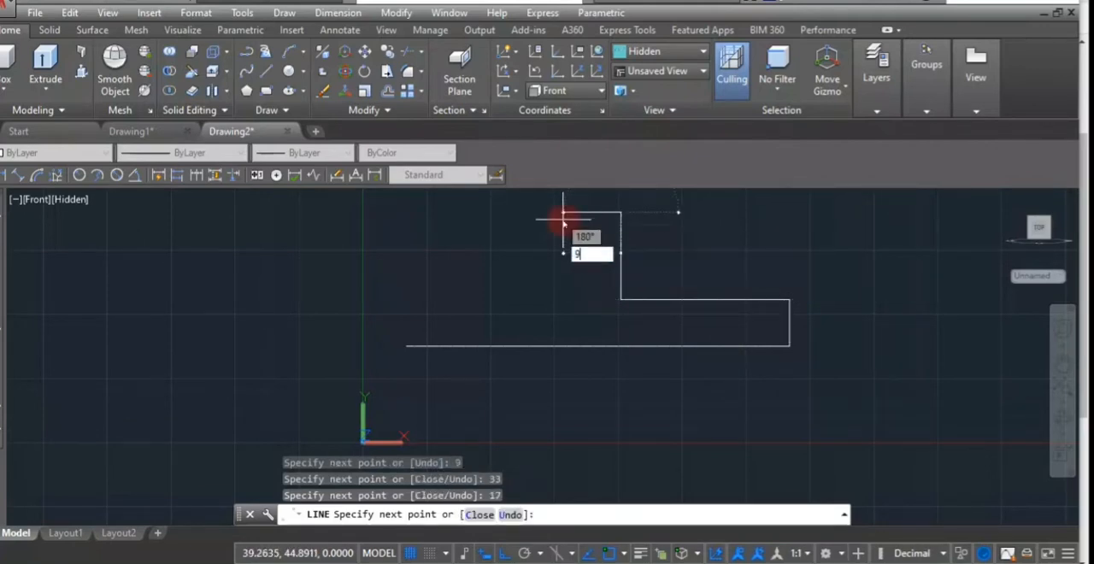
key(Return)
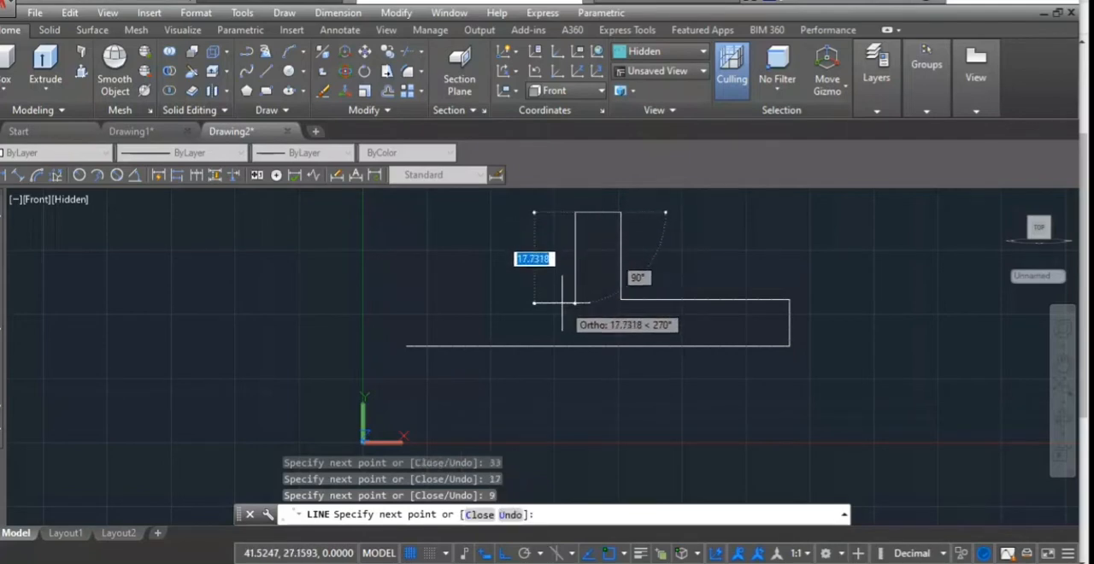
text(1)
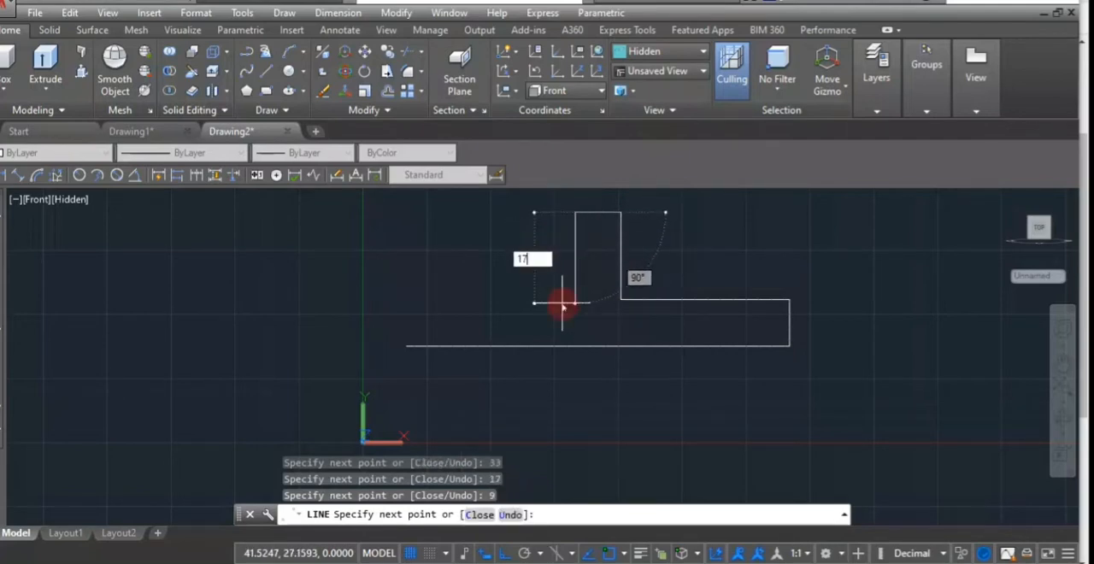
text(7)
key(Return)
- Finish the base outline with a 33 mm line to the left and a vertical edge down to the starting point
text(33)
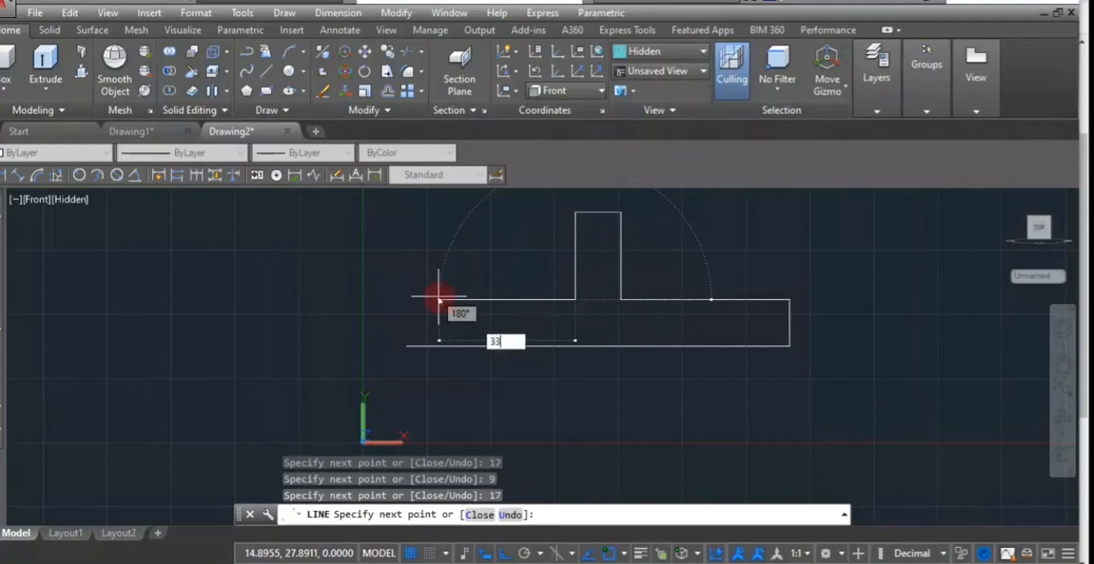
key(Return)
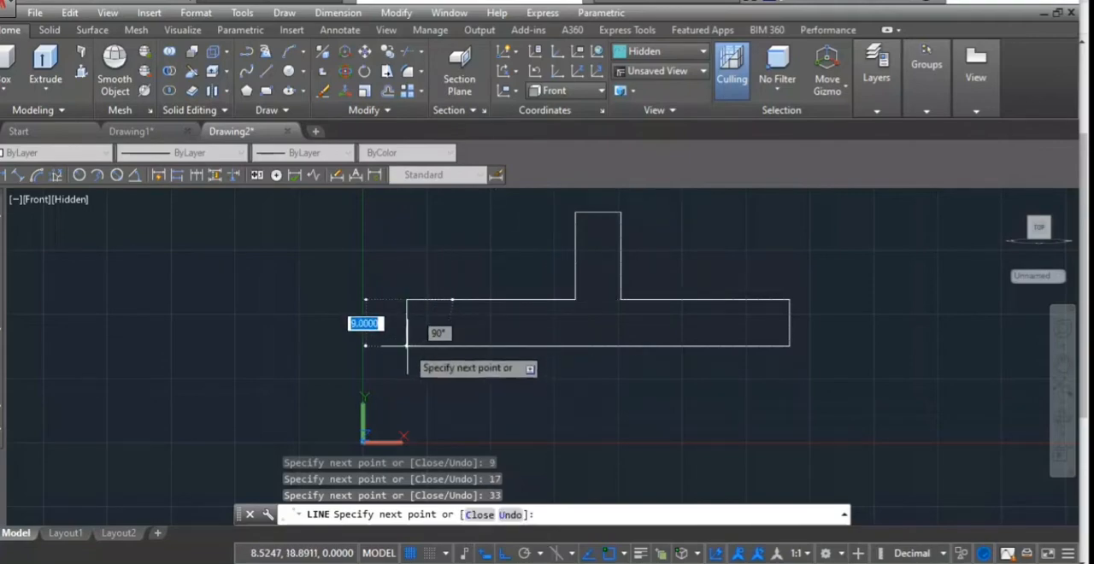
click(405, 345)
key(Return)
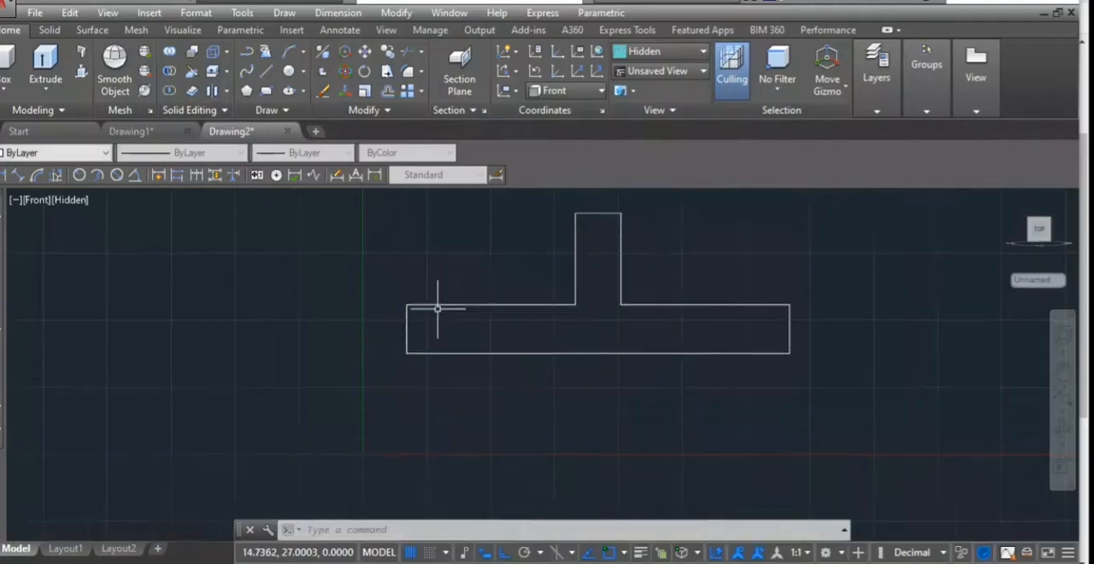
- Offset the top edge of the central web upward by 23 mm
scroll(451, 287, up, 1)
scroll(471, 264, down, 4)
middle_drag(470, 266, 293, 364)
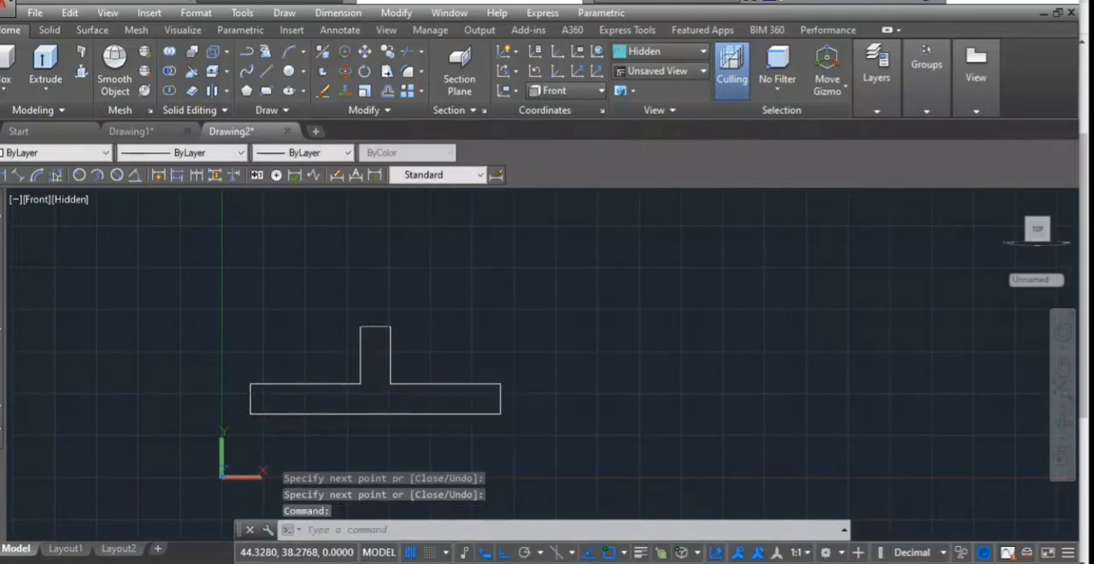
text(o)
key(Return)
key(Return)
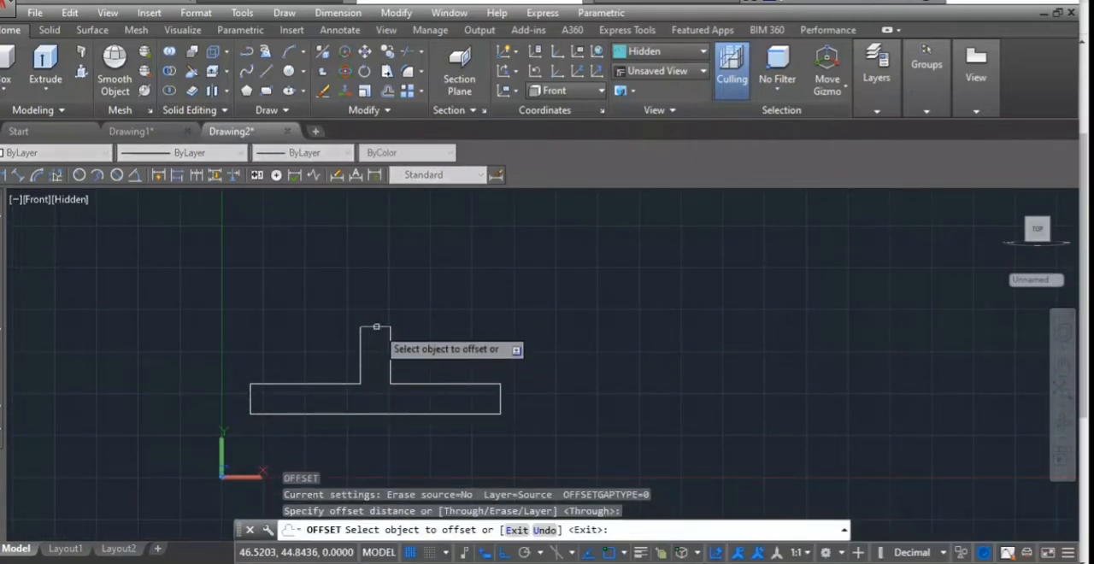
click(376, 327)
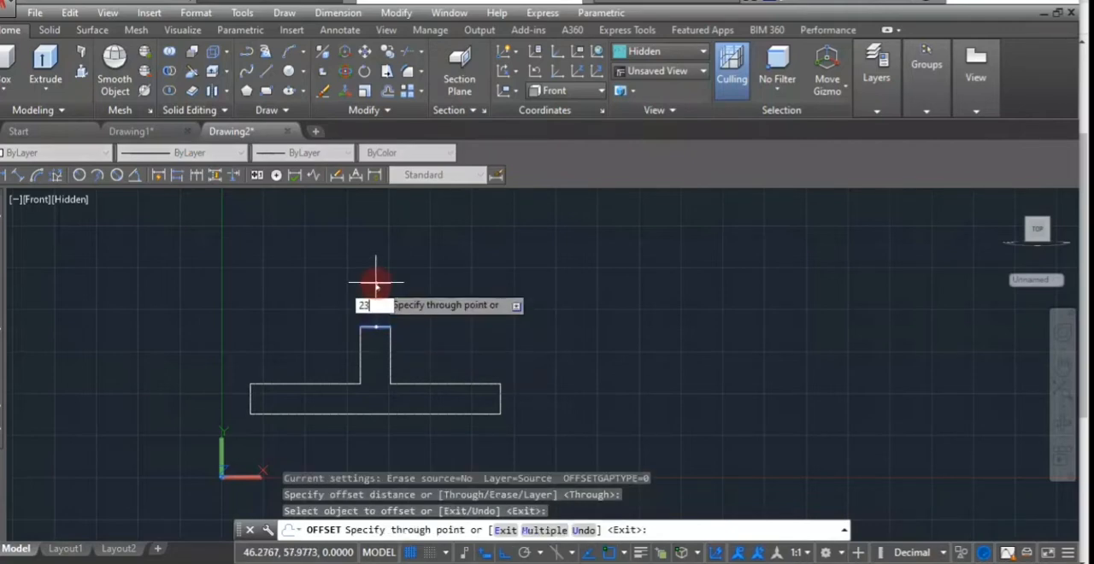
text(23)
key(Return)
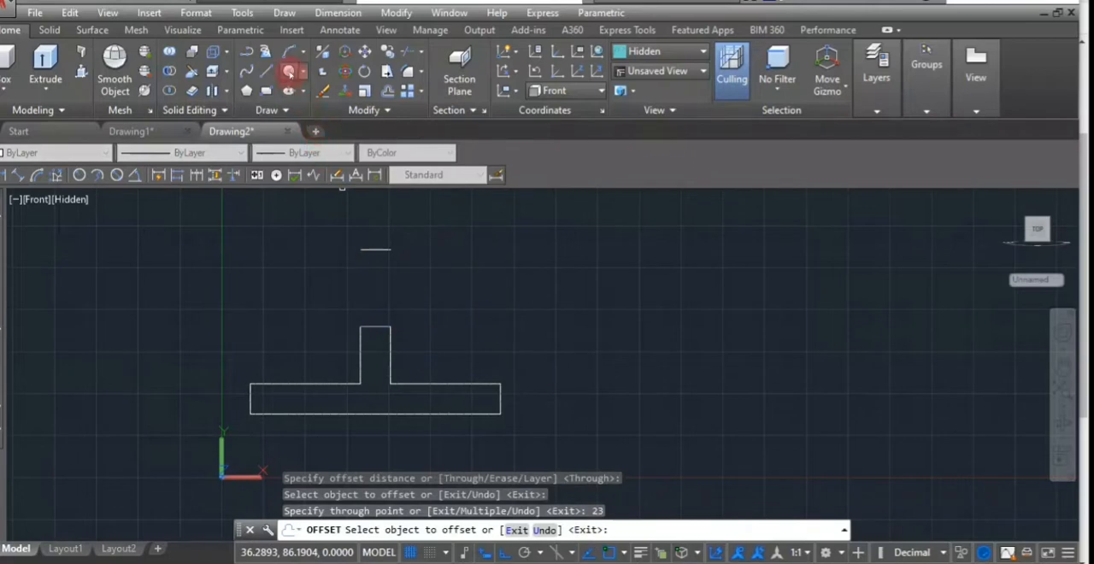
key(Escape)
- Draw a circle of radius 15 mm centred on the midpoint of the offset line above the web
text(c)
key(Return)
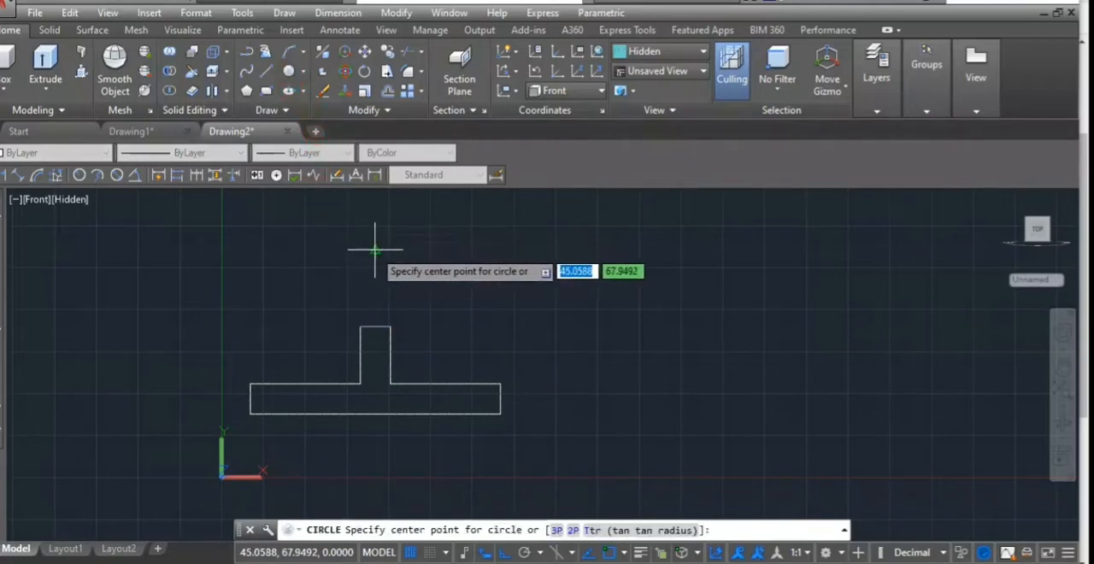
click(373, 249)
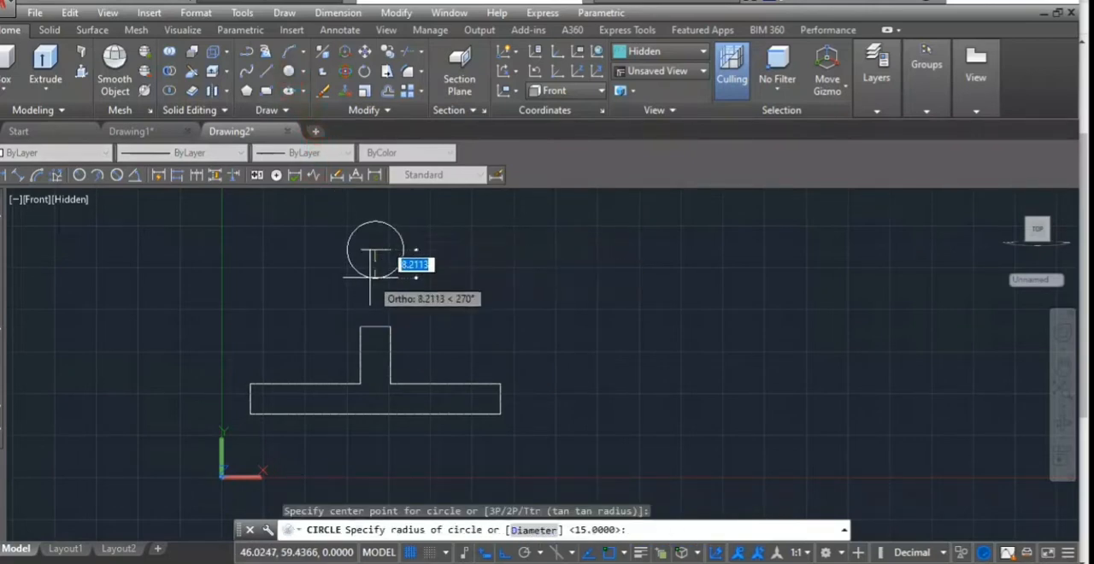
text(15)
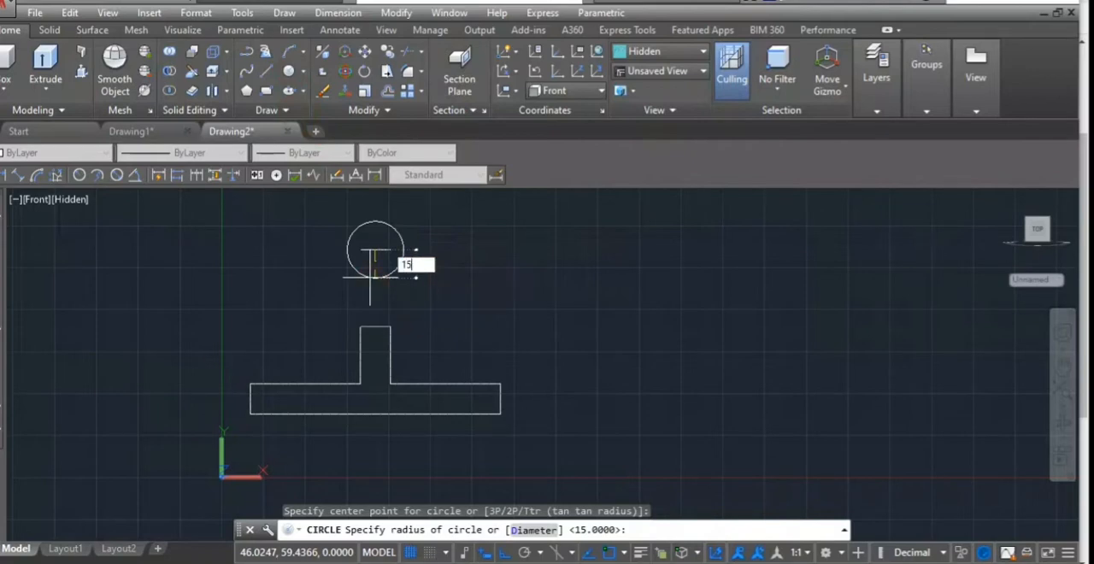
key(Return)
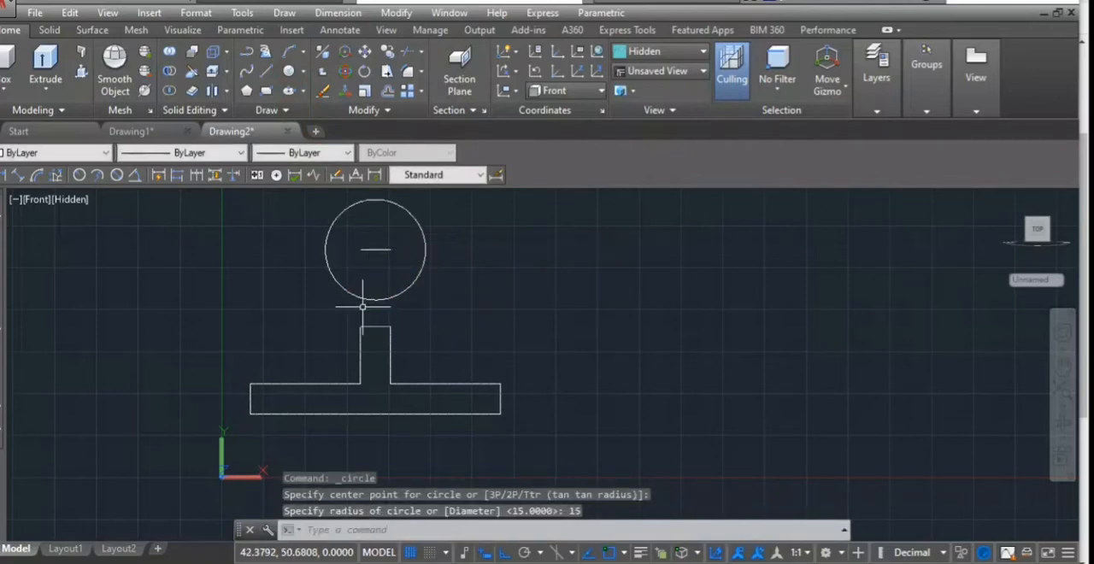
- Offset the 15 mm radius circle outward by 8 mm to form the outer circle
text(o)
key(Return)
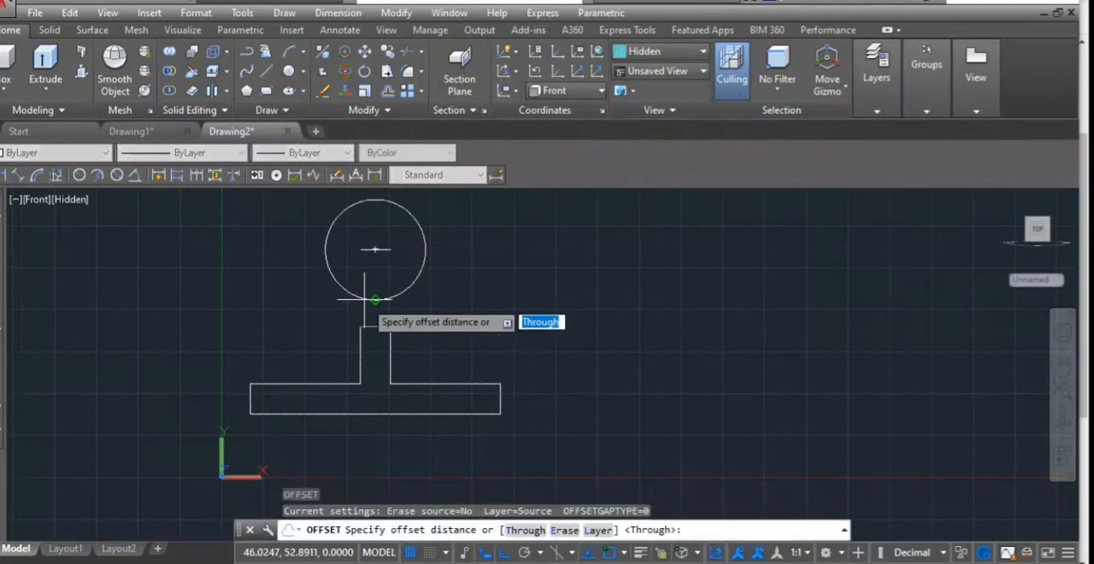
key(Return)
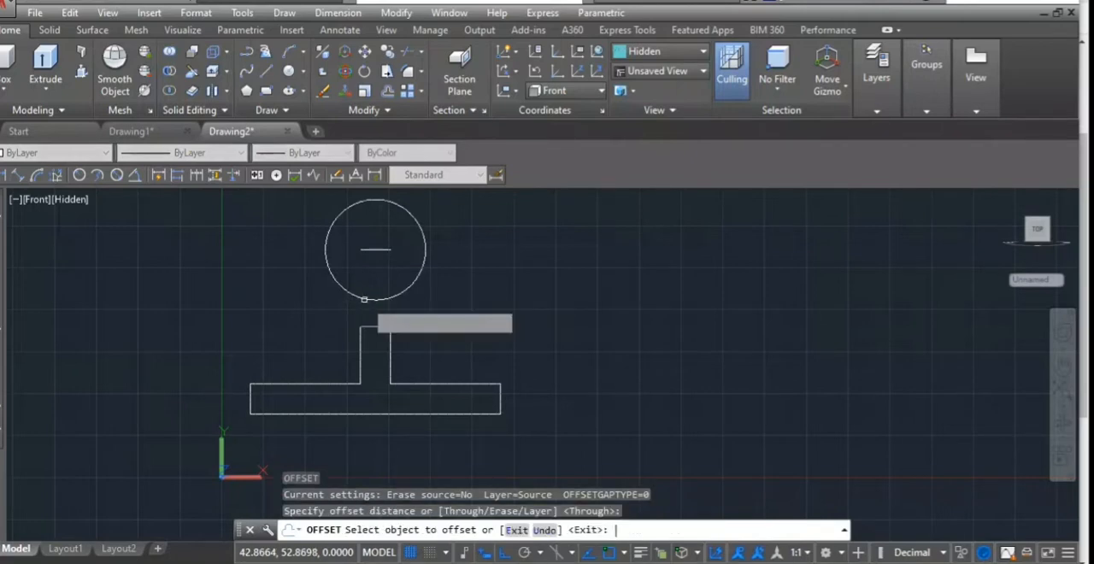
click(364, 299)
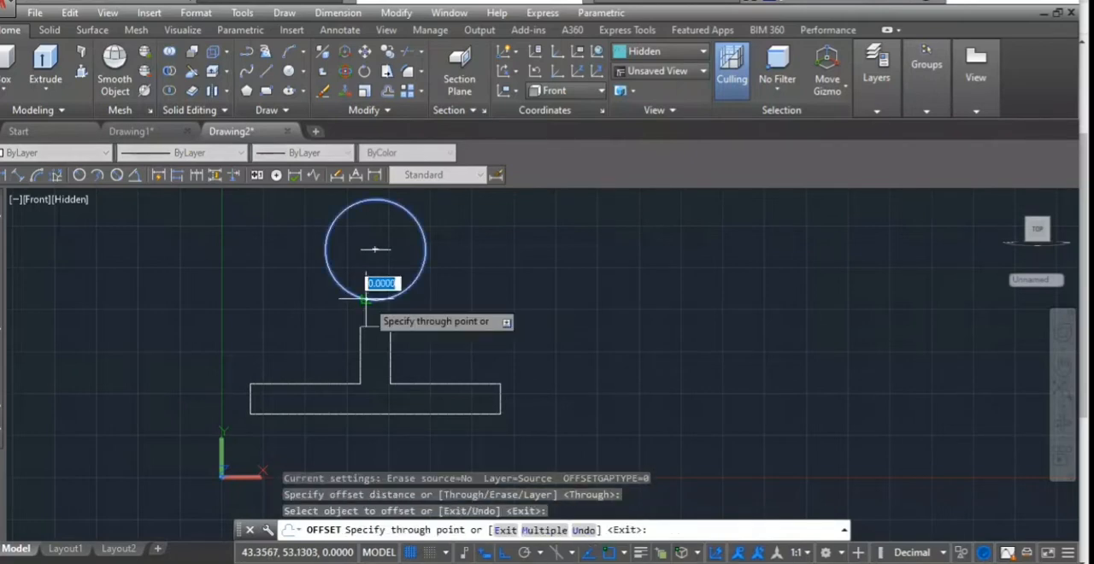
text(8)
key(Return)
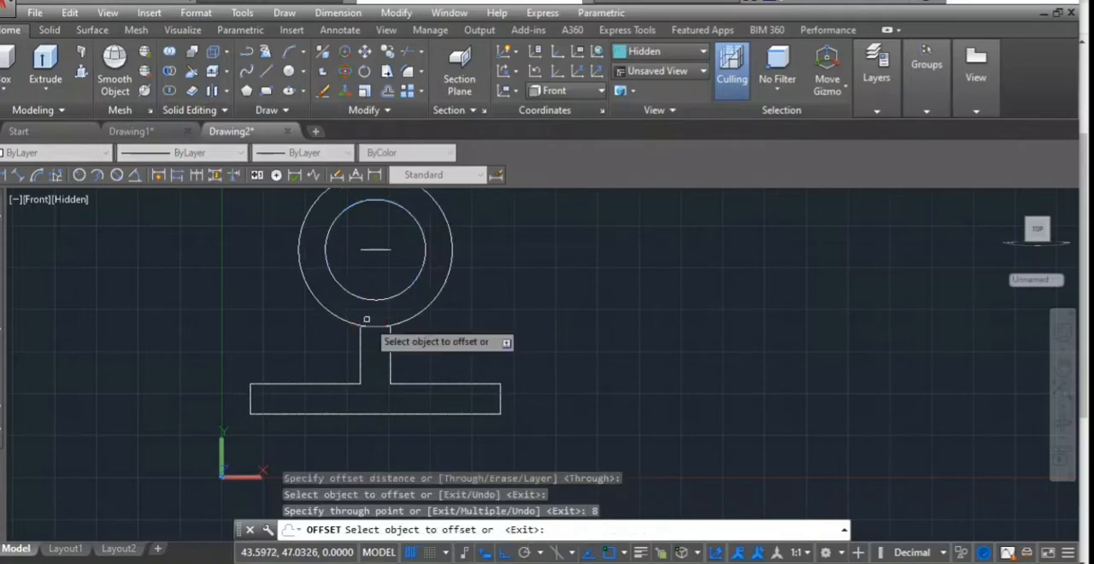
- Leave the Offset command and erase the web's short horizontal top edge beneath the outer circle
scroll(366, 332, up, 4)
scroll(366, 332, up, 5)
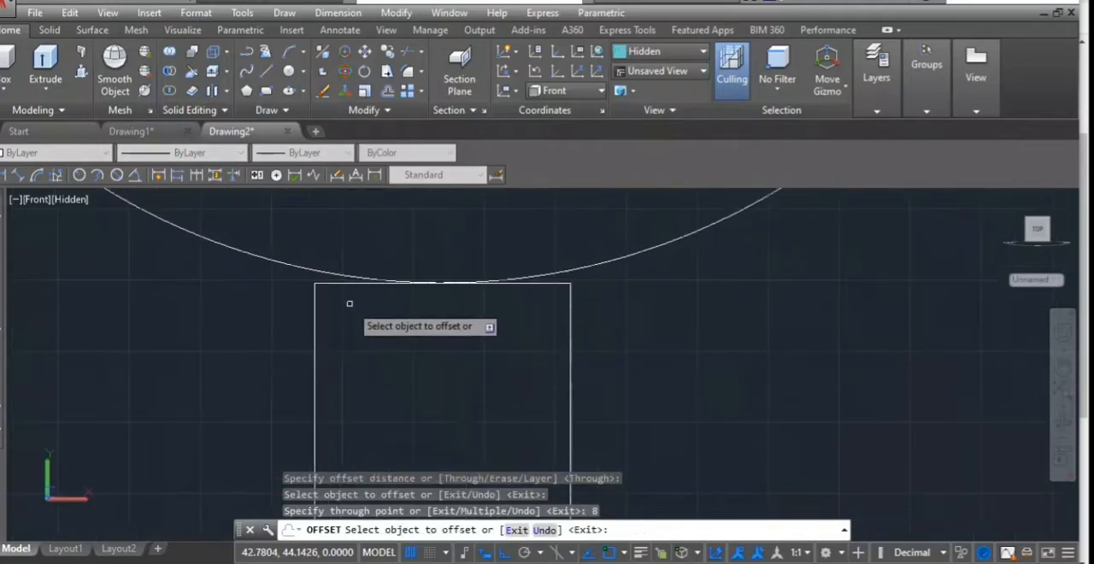
key(Escape)
click(334, 283)
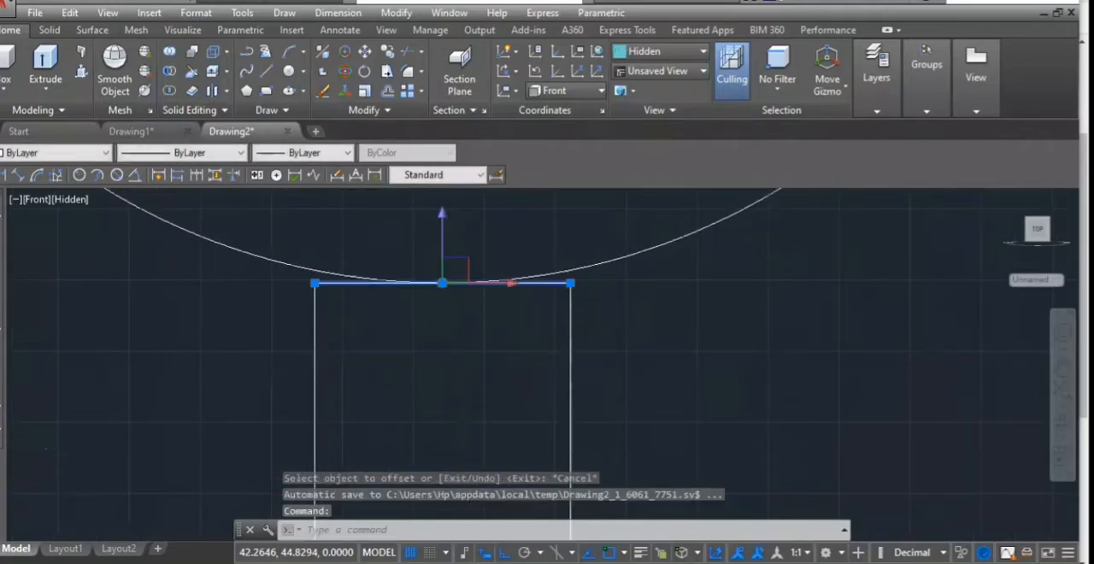
key(Delete)
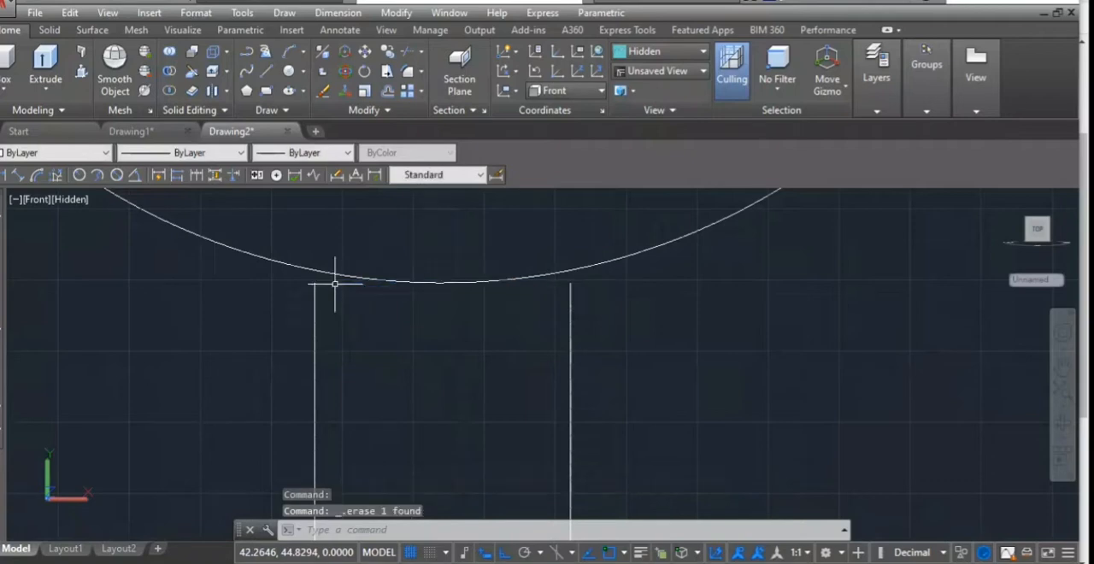
- Extend both vertical web lines up to the outer circle
text(ex)
key(Return)
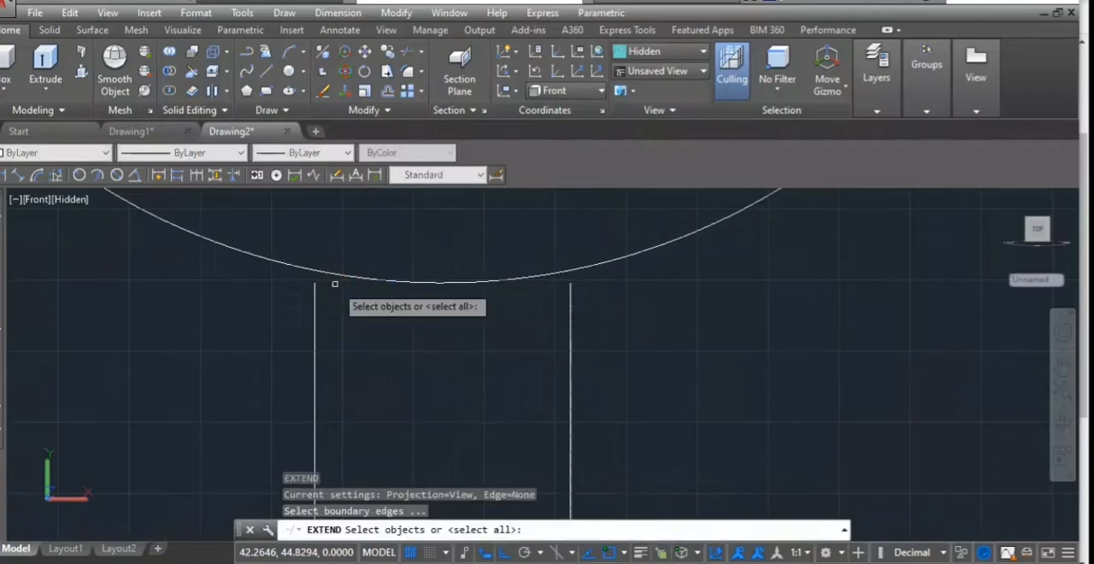
click(338, 276)
key(Return)
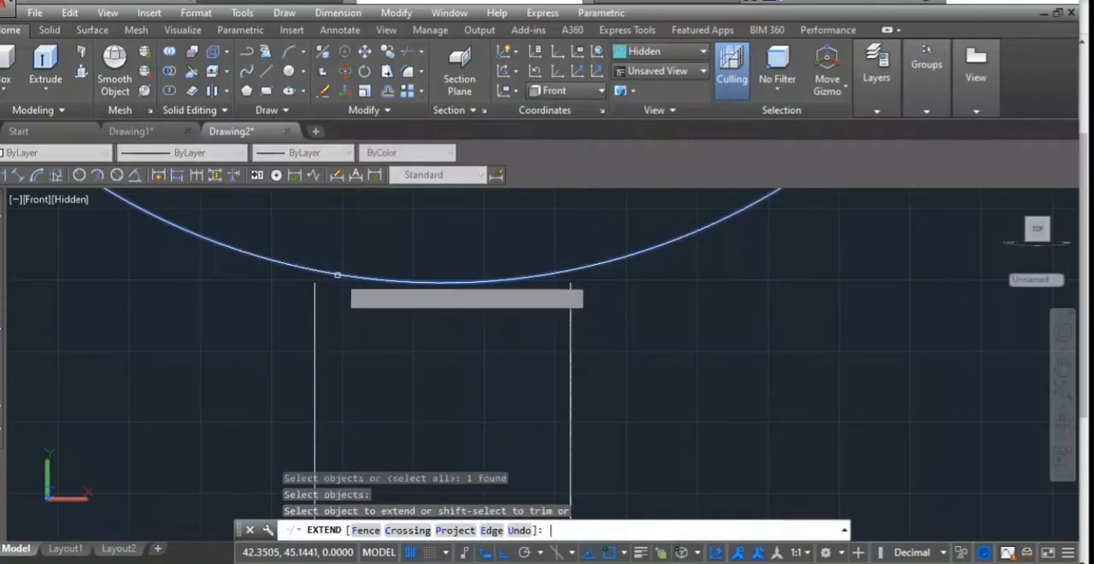
click(313, 302)
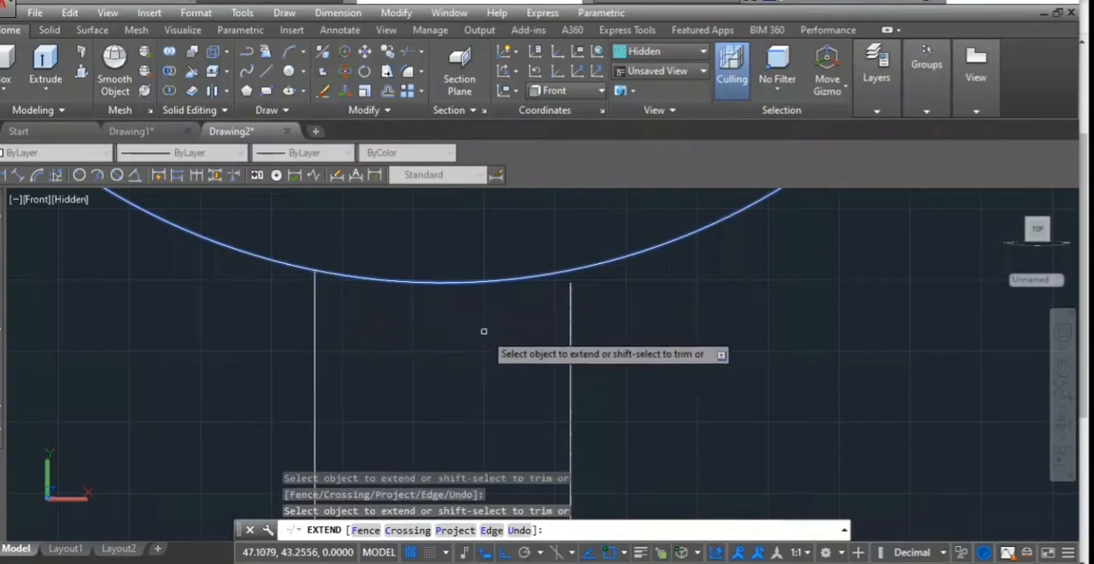
scroll(508, 248, down, 4)
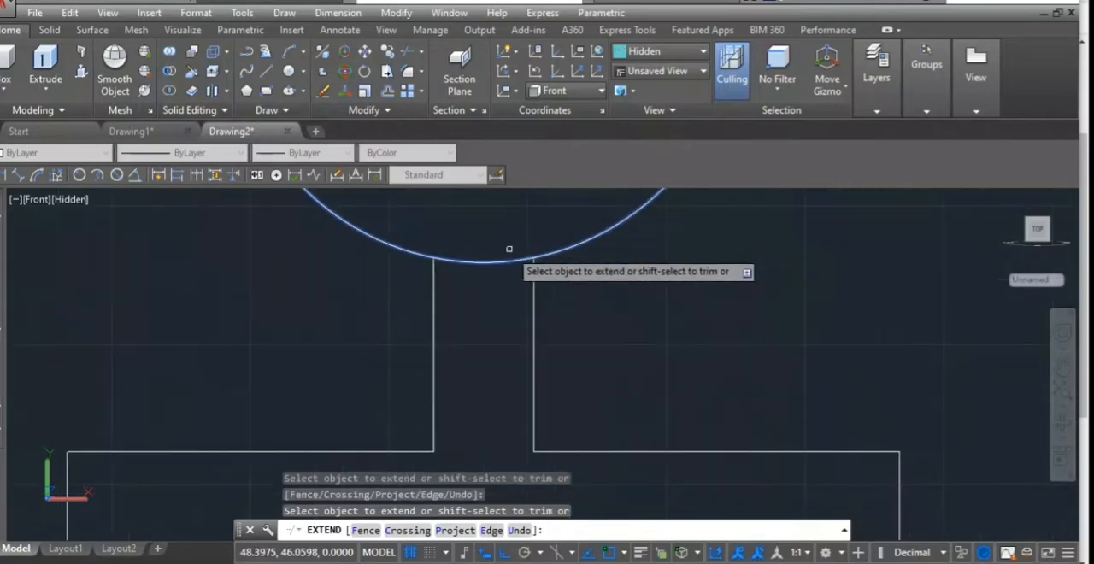
key(Escape)
- Erase the short horizontal construction line at the centre of the two circles
scroll(508, 248, down, 4)
middle_drag(509, 245, 491, 404)
click(479, 309)
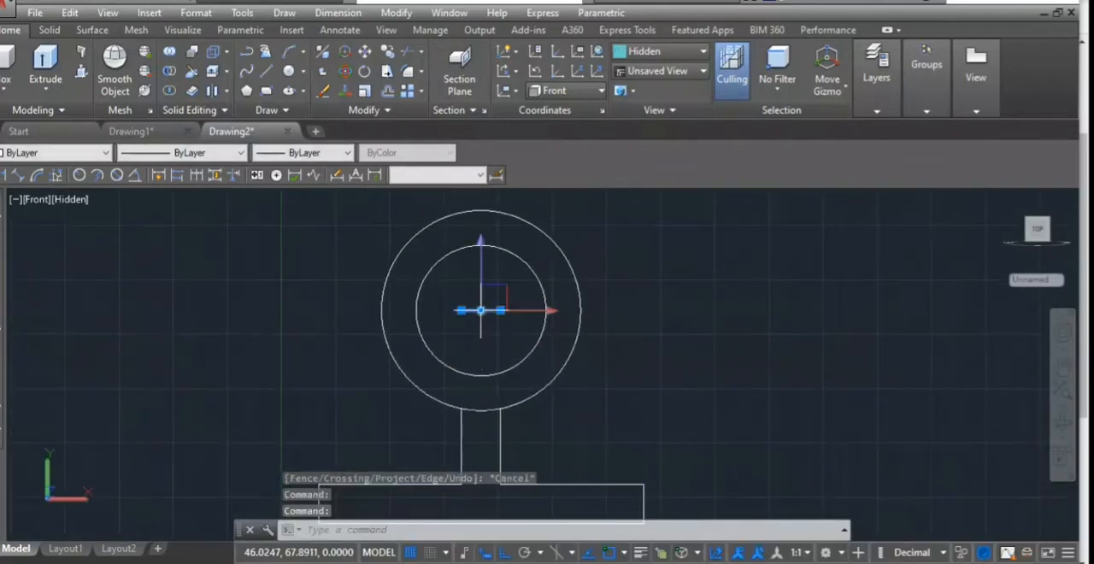
key(Delete)
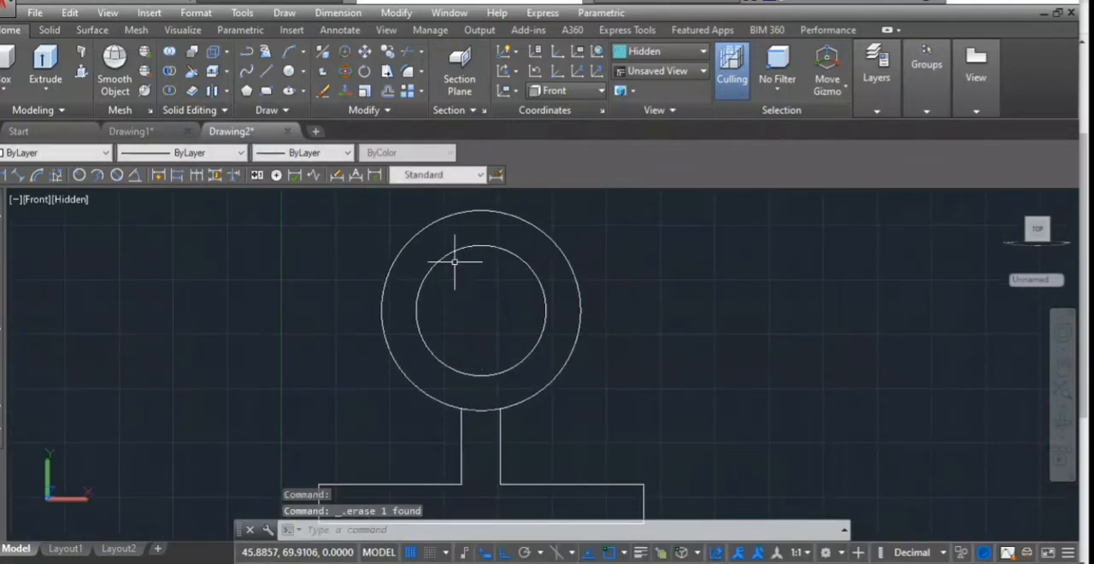
- Draw a horizontal line through the circles' centre, reaching past the outer circle on both sides
click(267, 71)
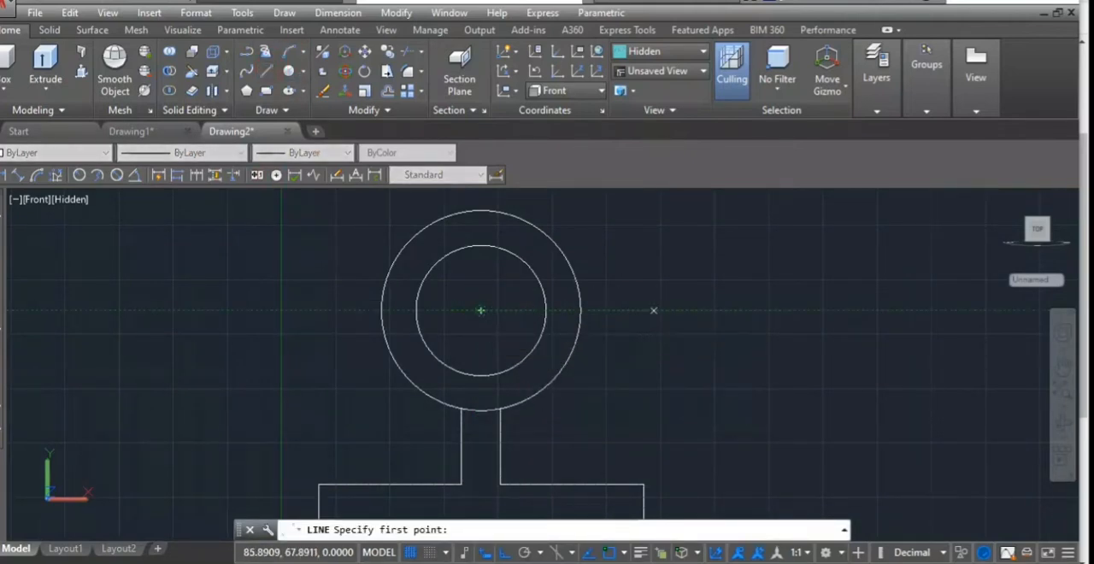
click(654, 310)
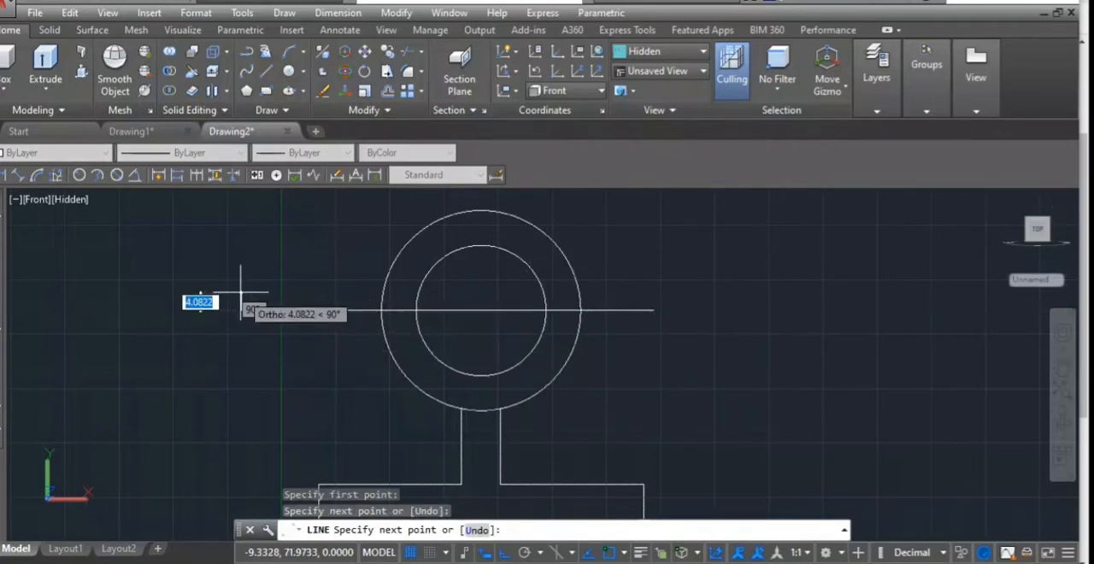
click(241, 292)
key(Return)
- Trim away the upper halves of both circles above the horizontal line
text(tr)
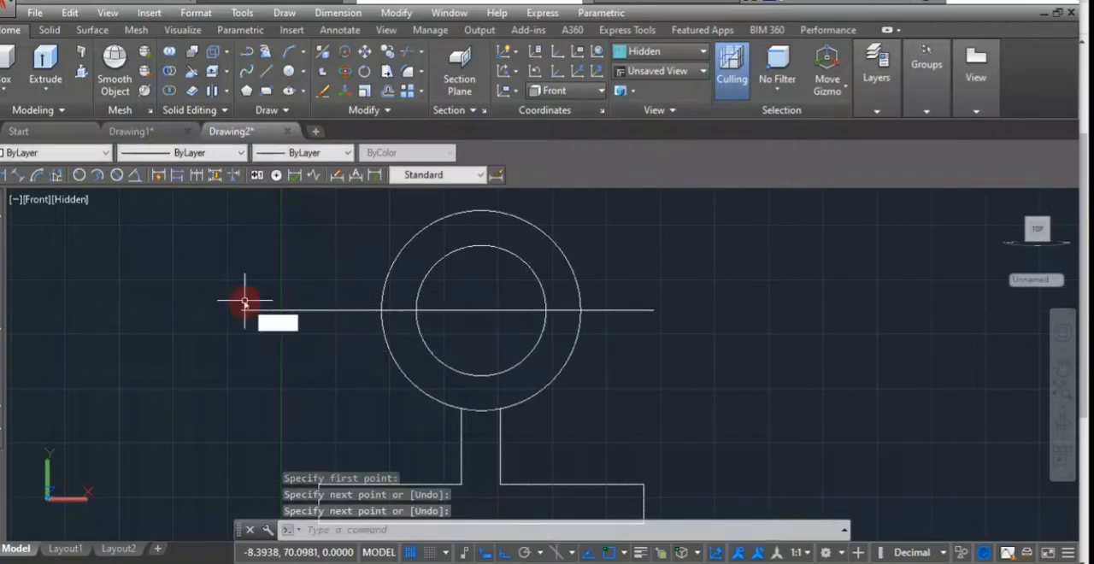
key(Return)
key(Return)
click(603, 255)
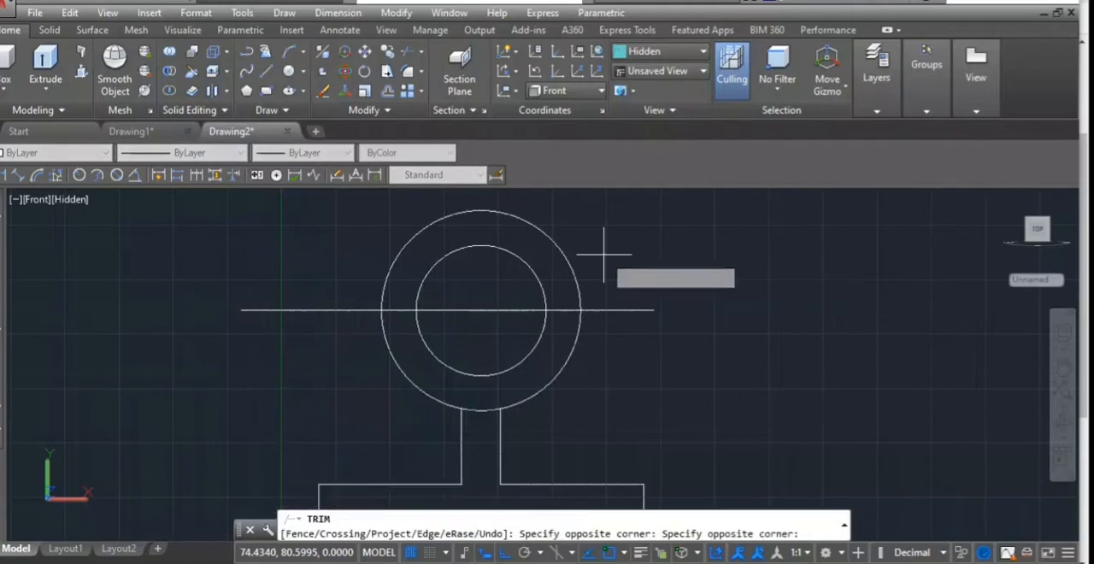
click(332, 259)
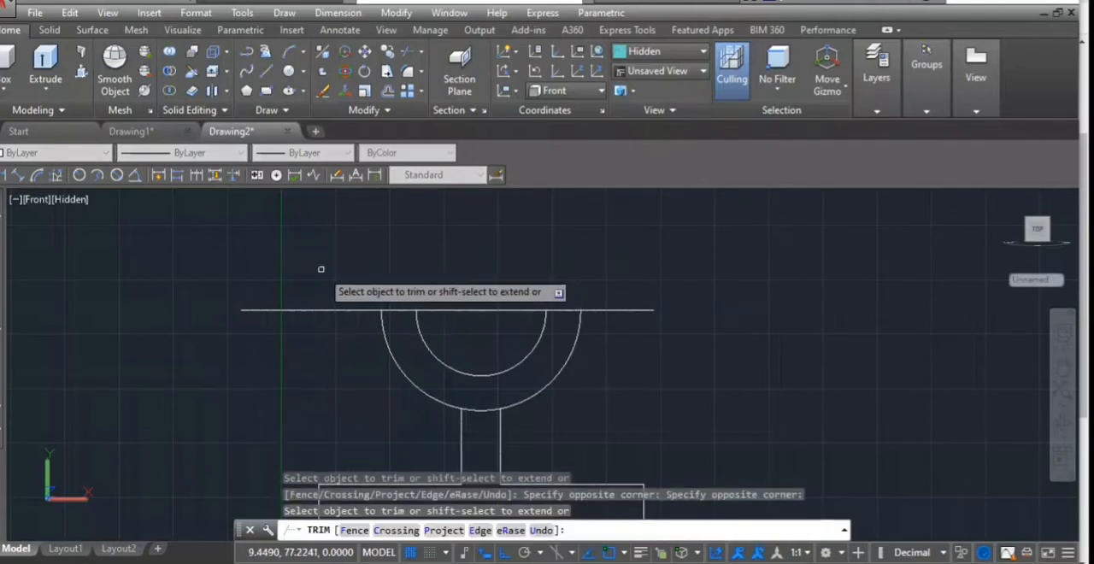
- Trim the horizontal line outside the outer arc and inside the inner arc, and the outer arc between the web lines
click(324, 260)
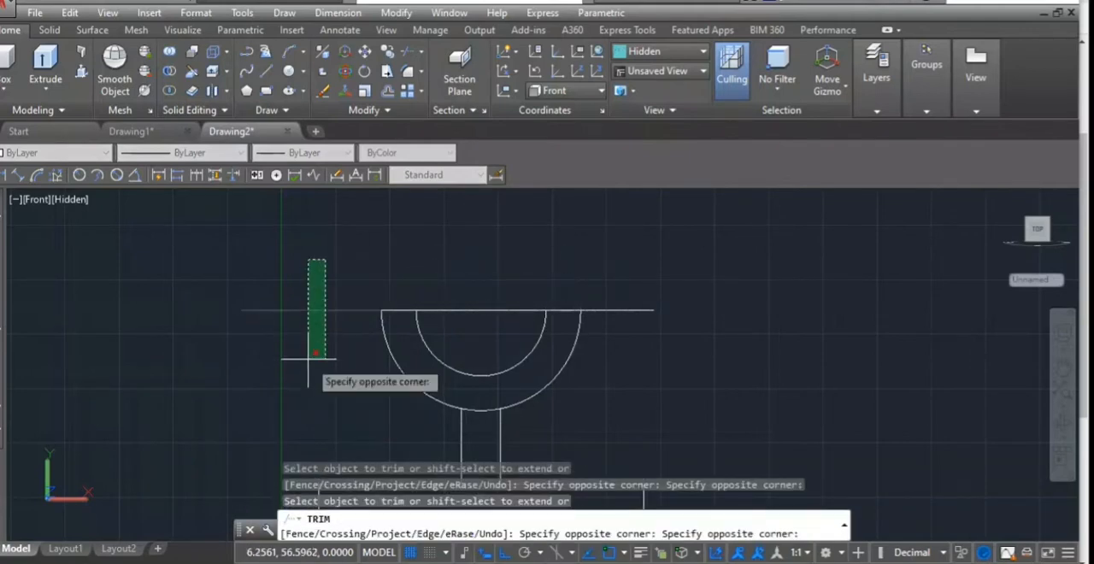
click(316, 313)
click(464, 278)
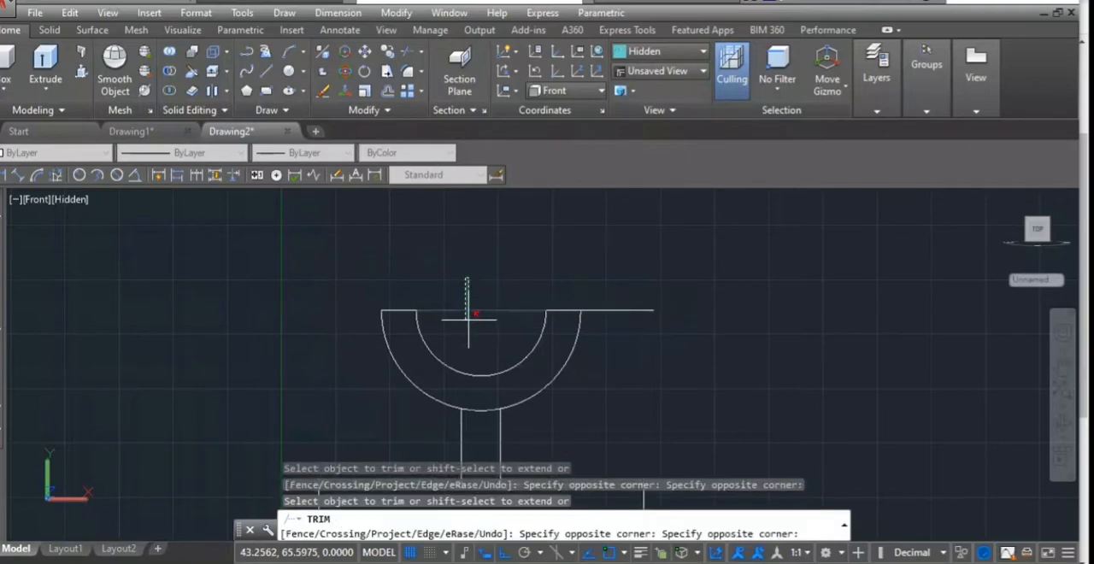
click(468, 319)
click(622, 295)
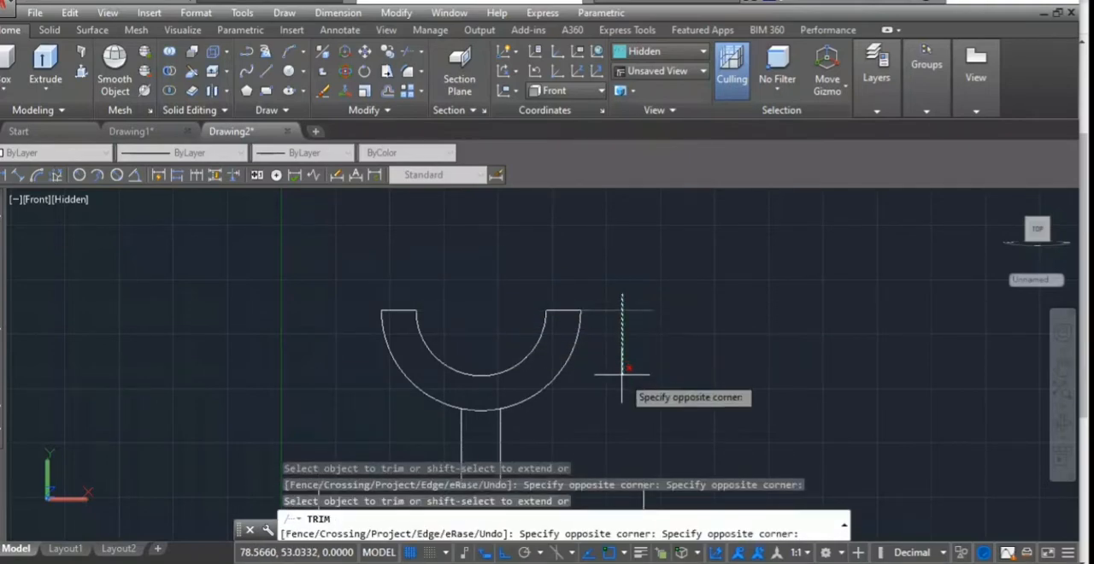
click(622, 374)
scroll(650, 397, down, 2)
scroll(566, 404, up, 1)
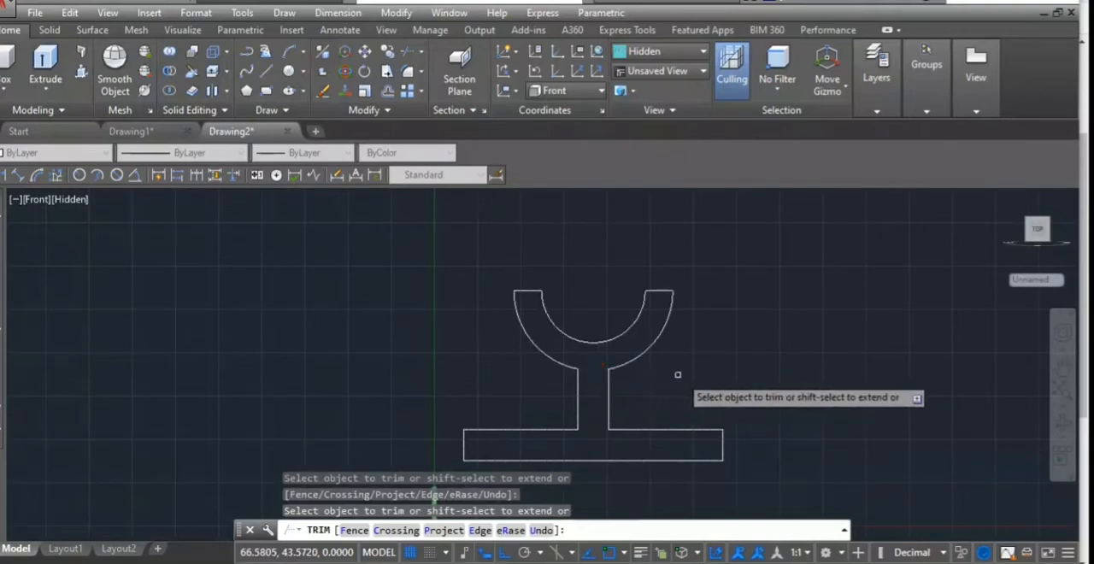
scroll(683, 376, down, 2)
key(Escape)
- Copy the two outer arcs, the web's vertical lines and the base's two top edges about 107 mm to the right of the profile
scroll(726, 399, down, 2)
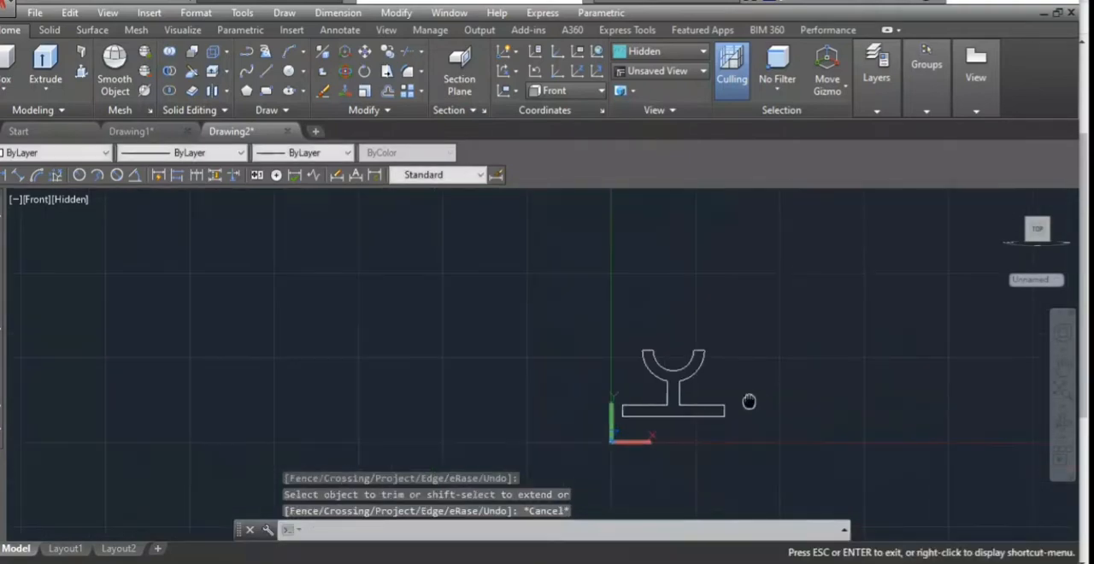
middle_drag(749, 403, 610, 346)
text(ct o)
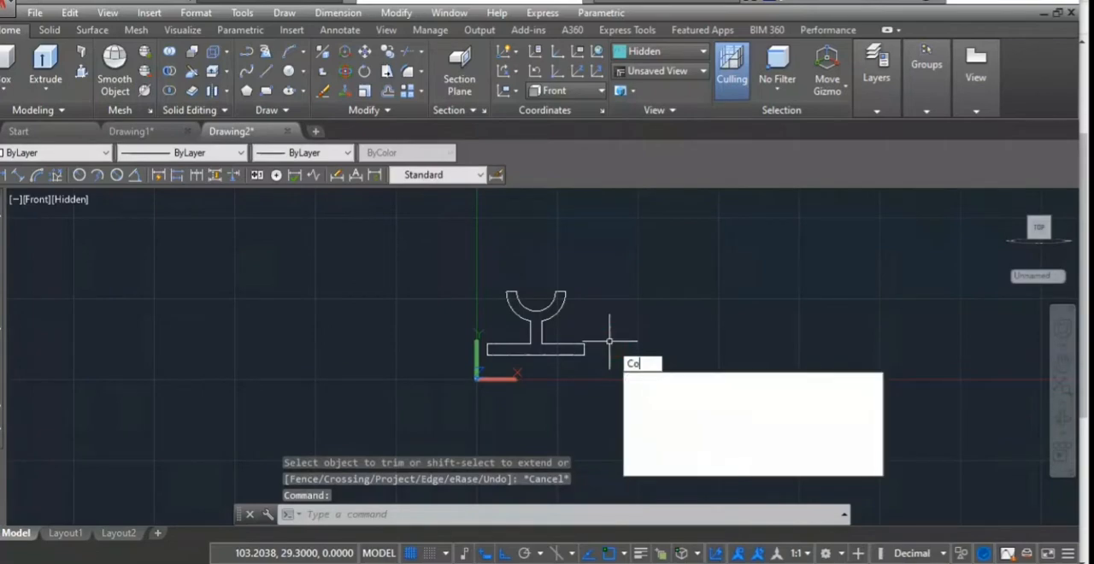
key(Return)
scroll(564, 320, up, 3)
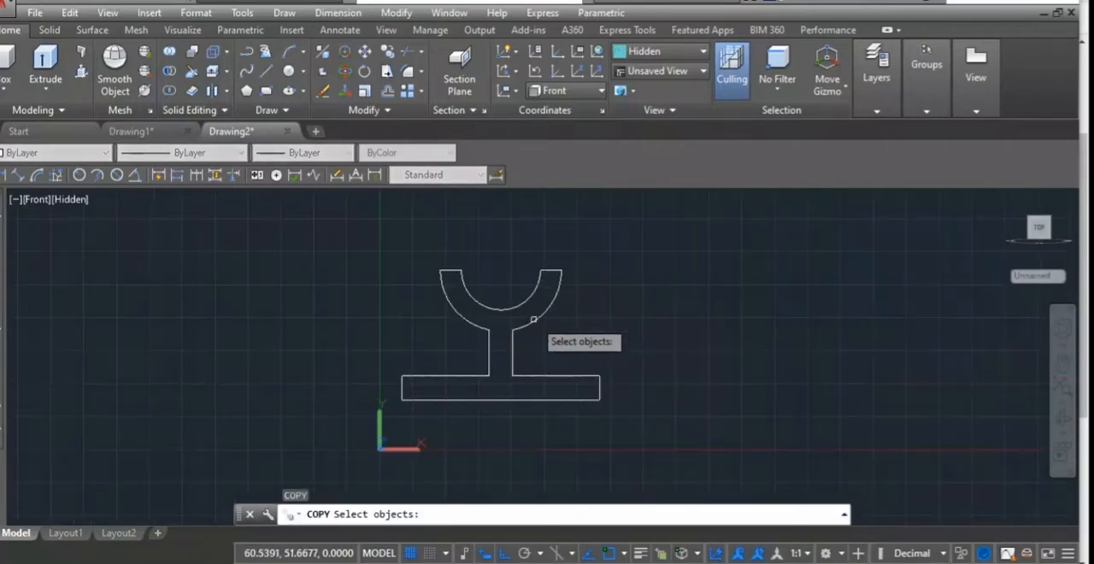
click(542, 317)
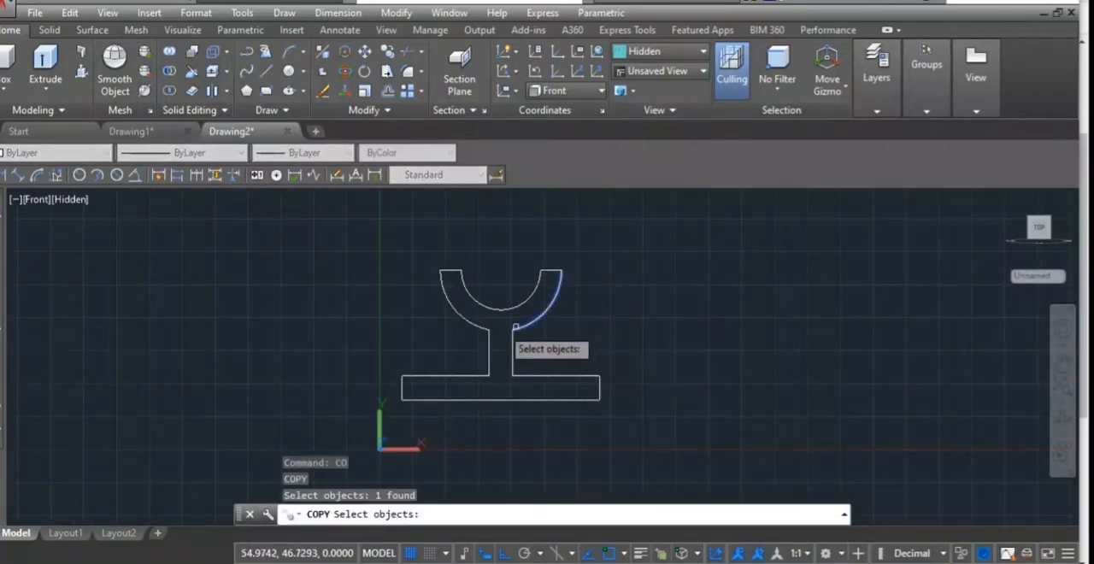
click(474, 324)
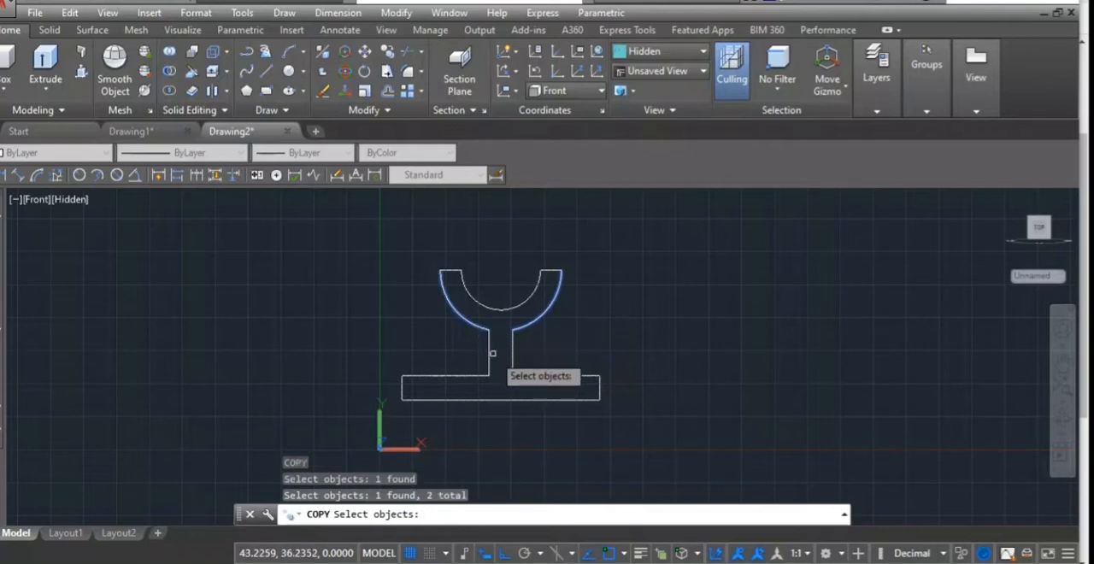
click(492, 353)
click(495, 357)
mouse_move(535, 353)
mouse_down()
mouse_move(492, 341)
mouse_move(466, 352)
mouse_up()
click(460, 374)
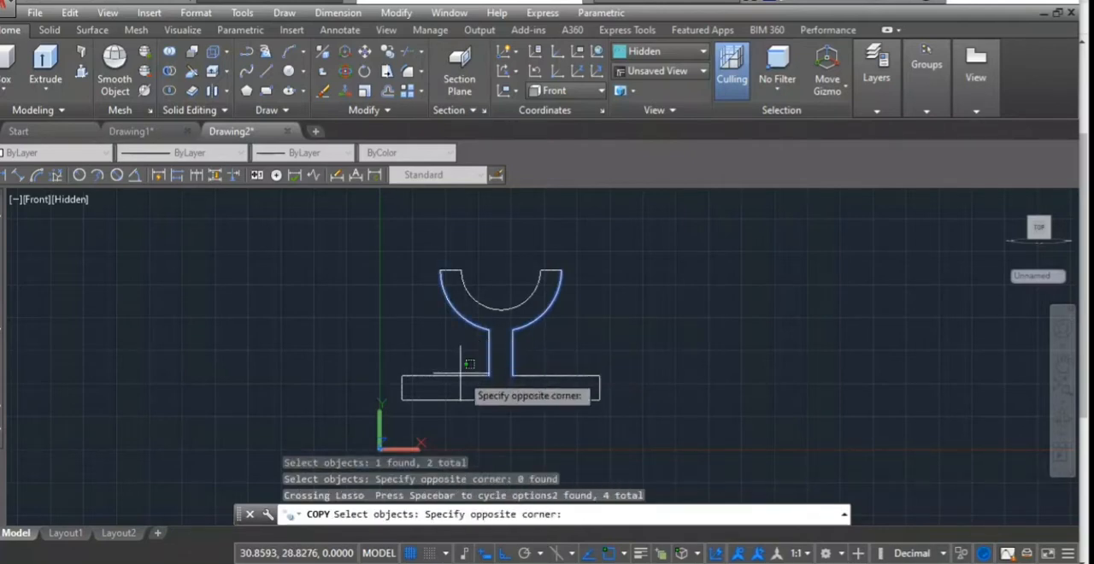
click(461, 376)
click(463, 379)
click(462, 378)
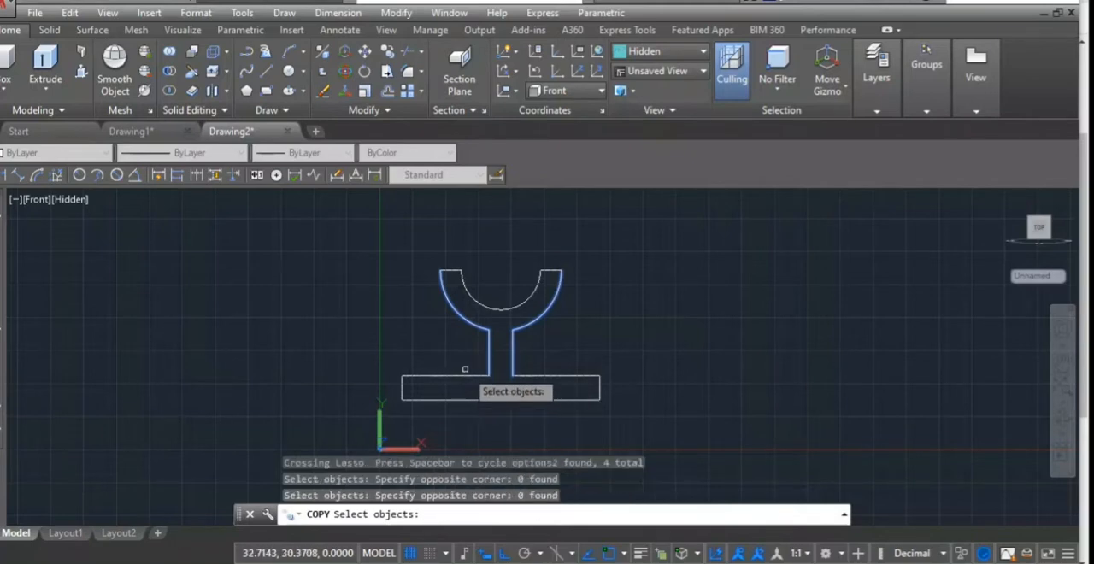
click(464, 374)
click(464, 378)
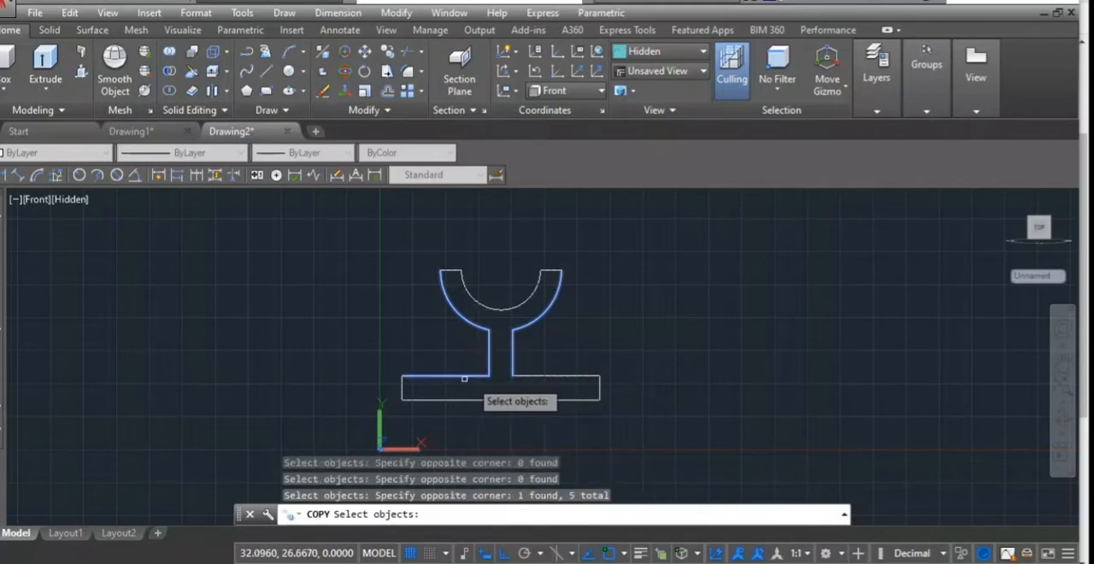
click(541, 375)
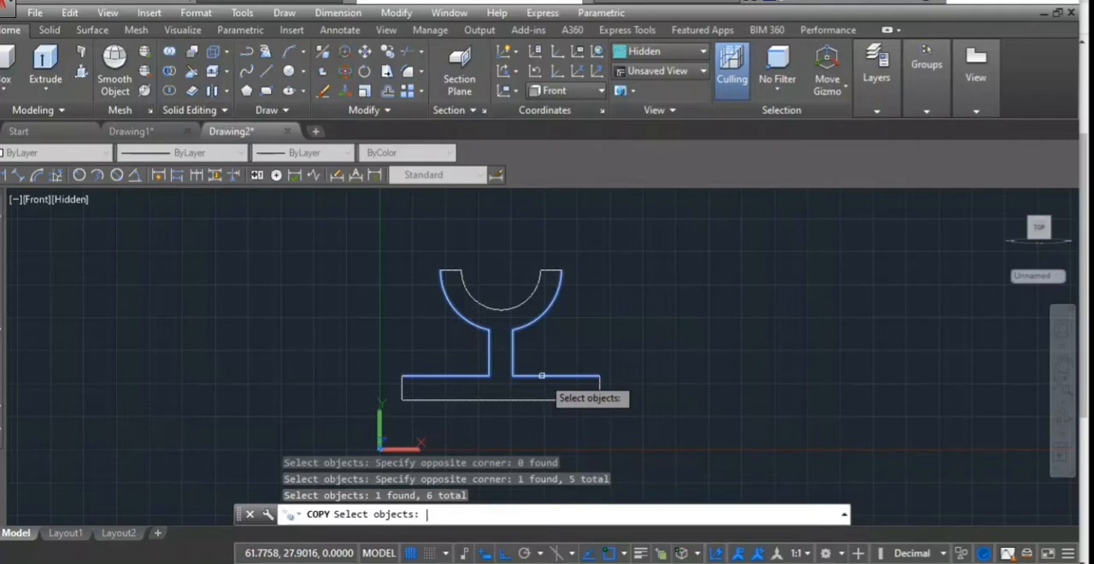
key(Return)
click(597, 375)
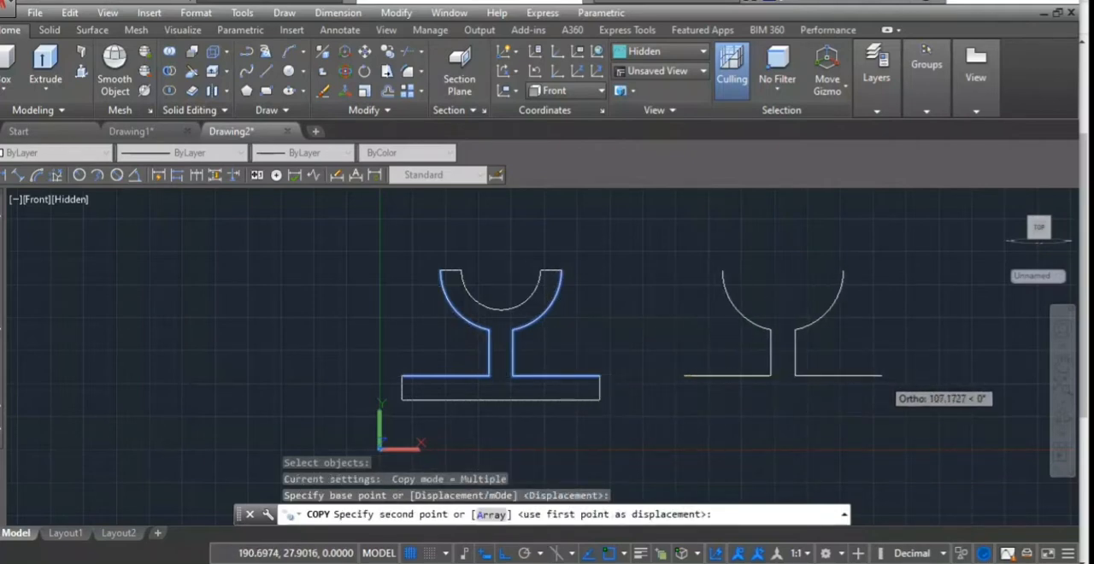
click(881, 375)
key(Return)
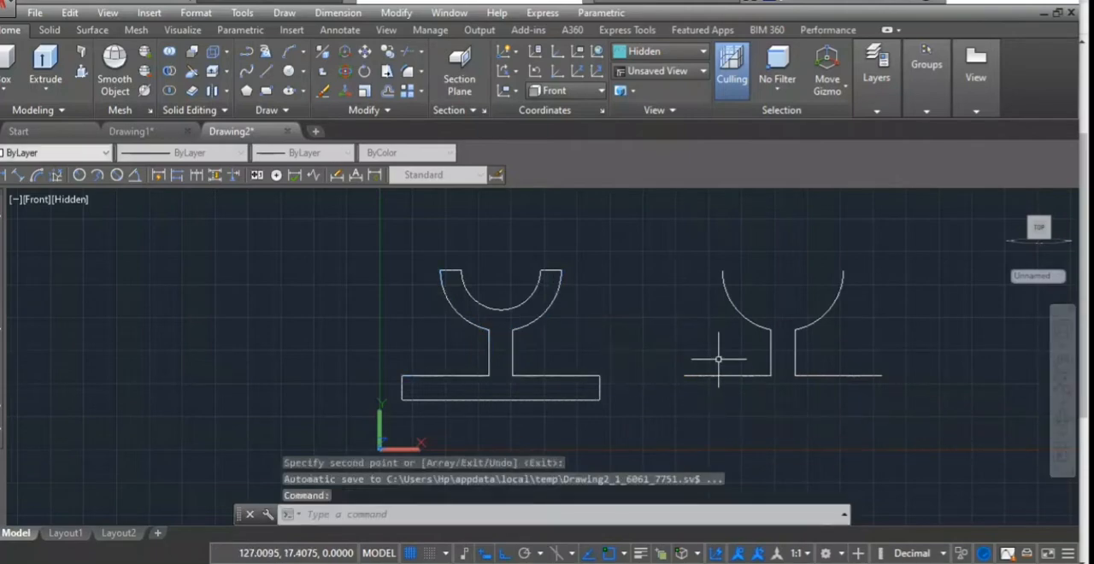
- Close both copied rib outlines with slanted lines from the outer ends of the base edges to the upper ends of the arcs
click(267, 72)
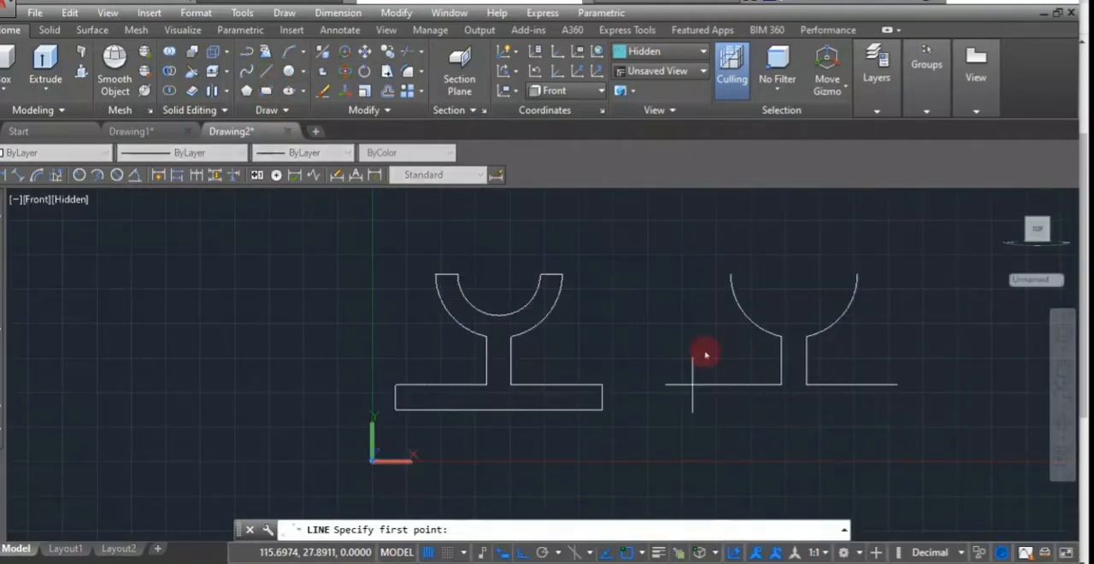
click(690, 385)
click(730, 273)
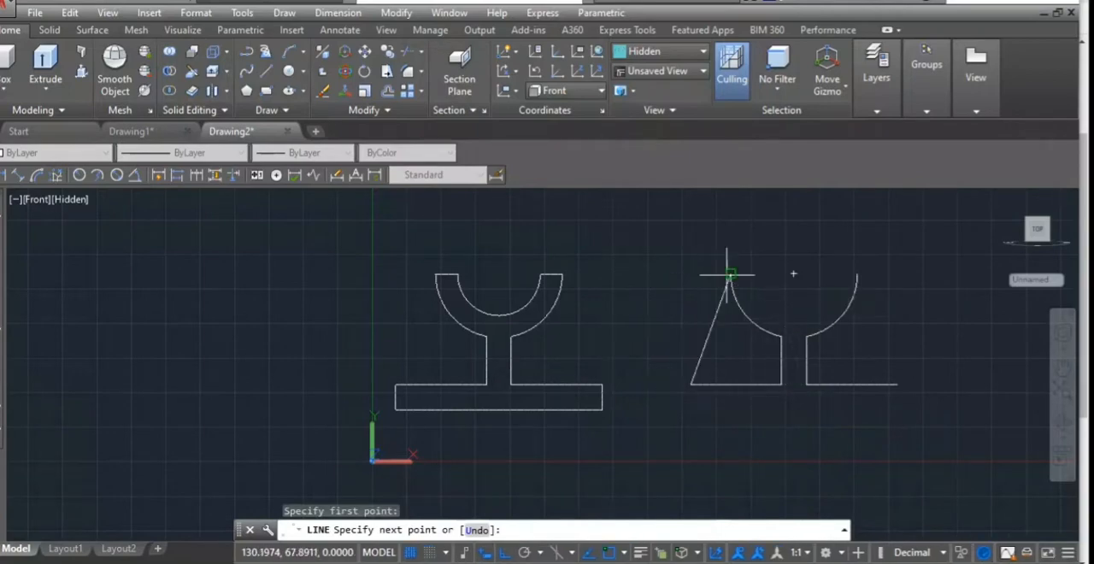
key(Escape)
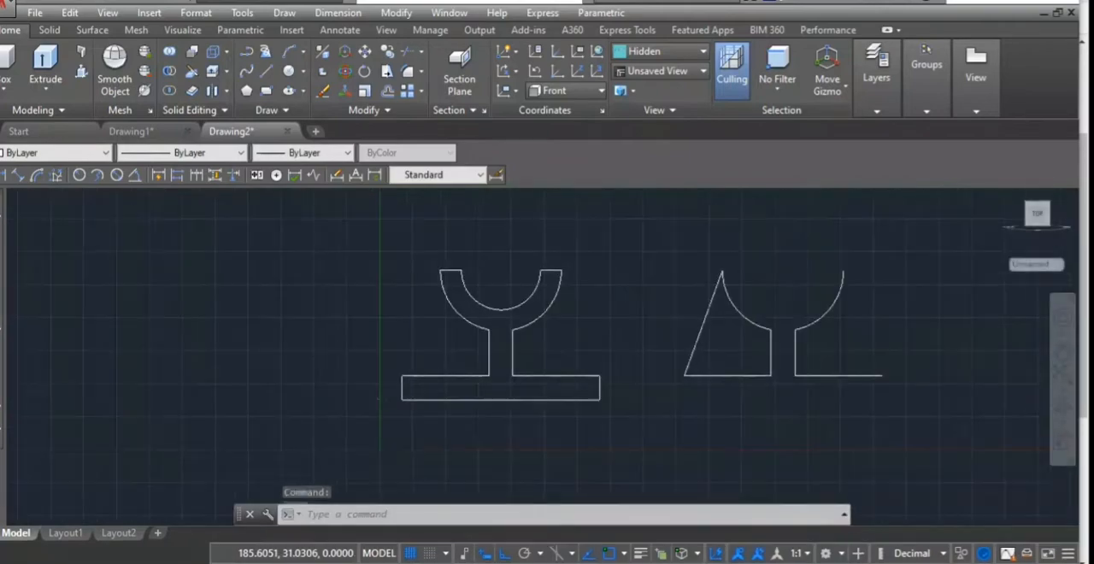
click(266, 72)
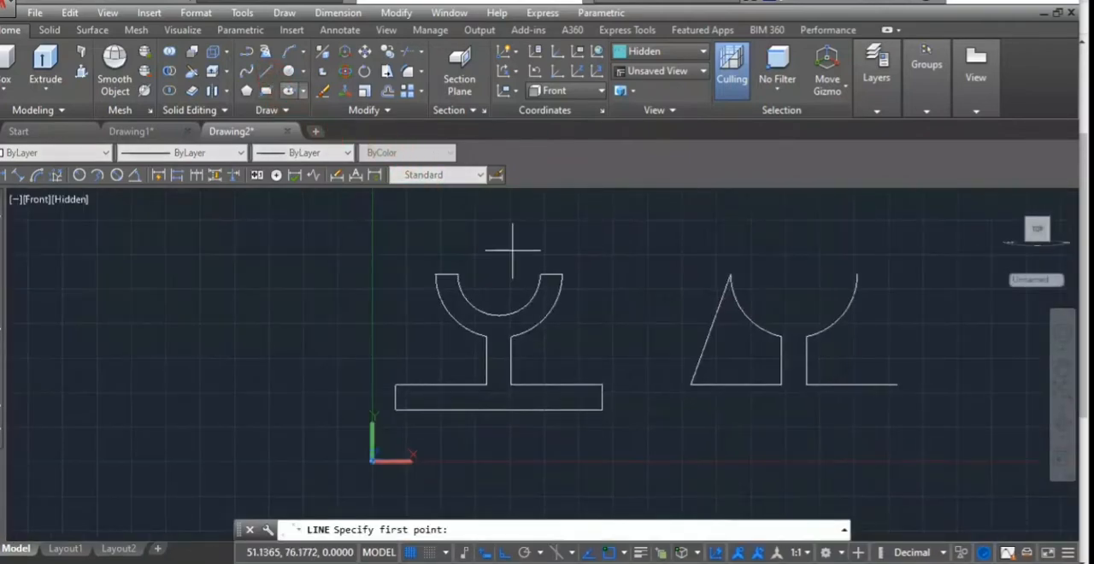
click(896, 384)
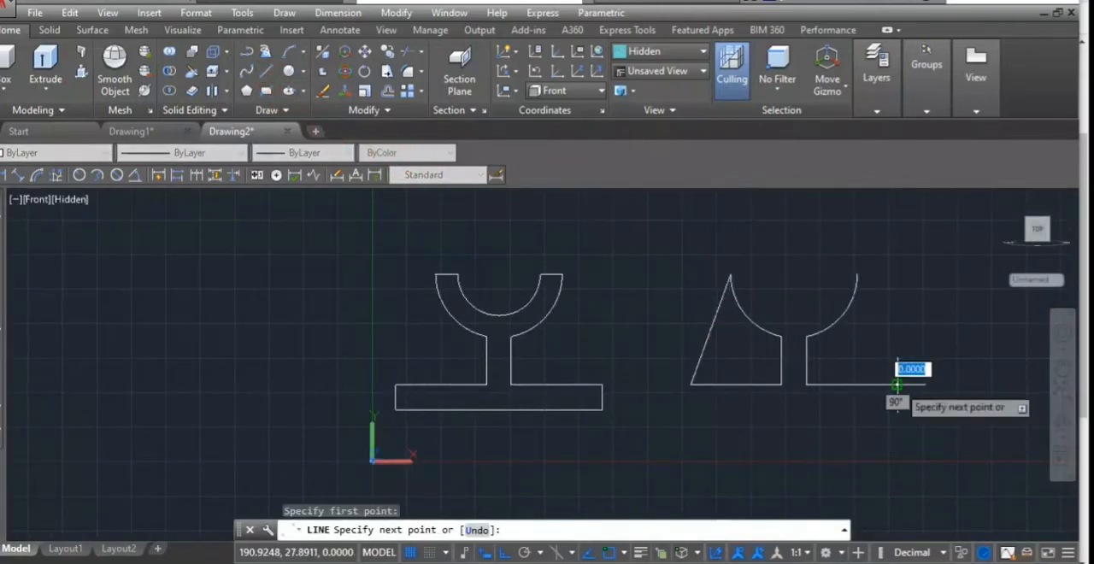
click(856, 275)
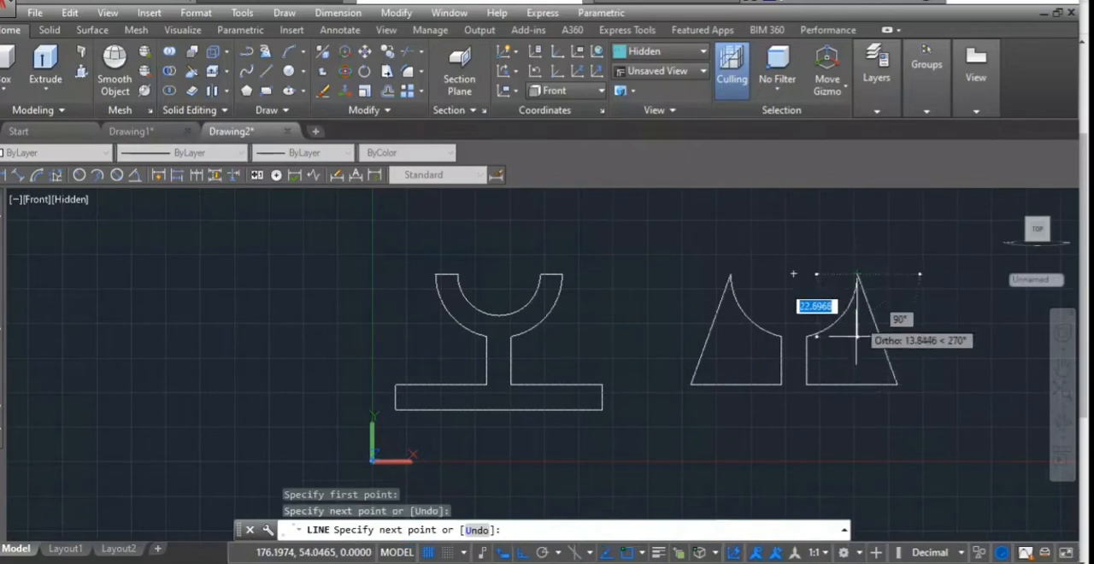
key(Return)
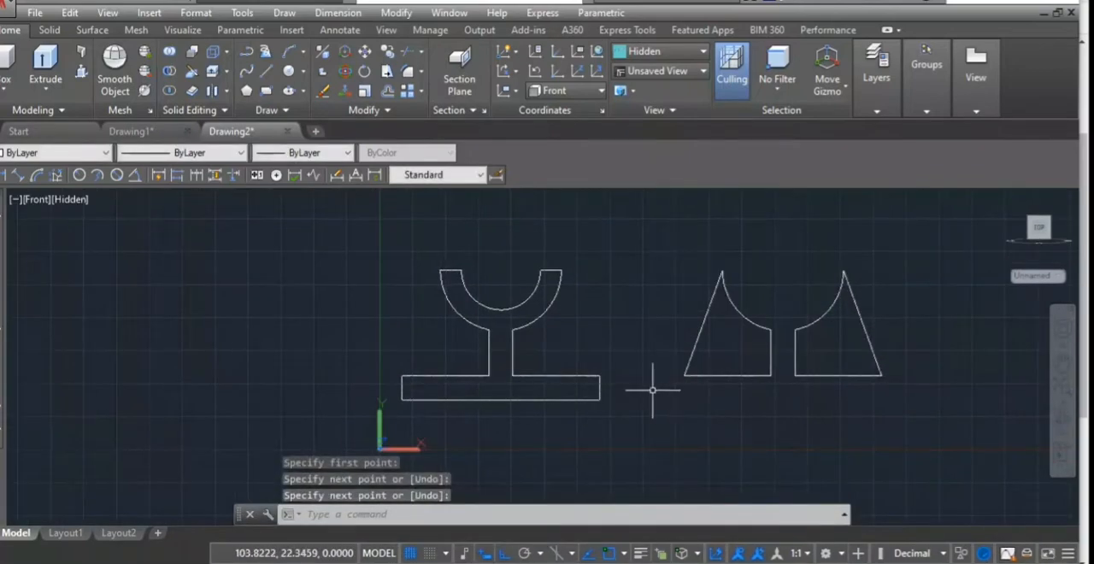
- Convert the closed front-view profile and both copied rib outlines into regions
text(reg)
key(Return)
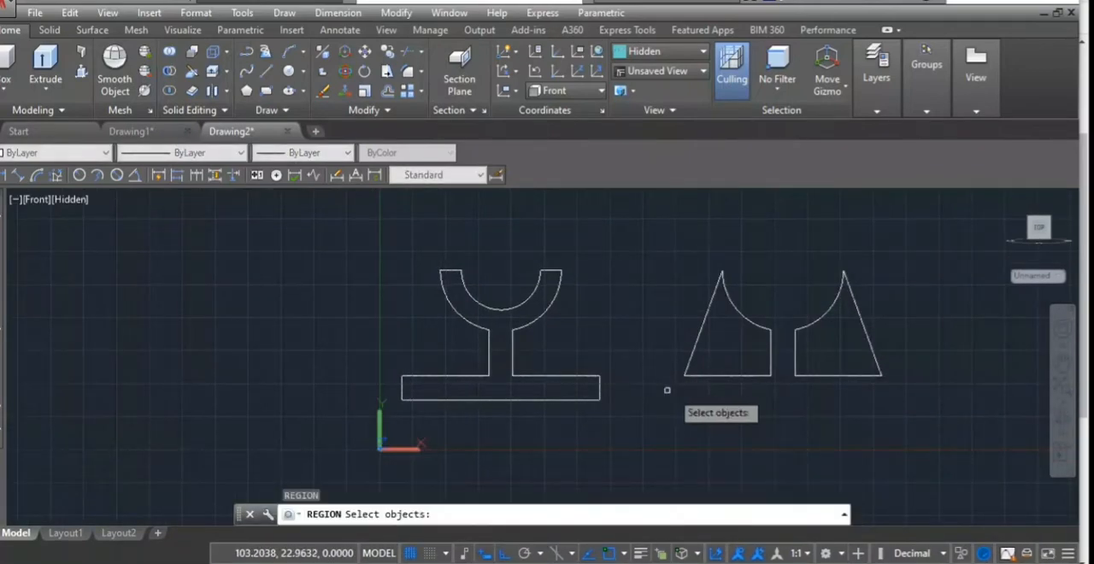
click(941, 308)
mouse_move(941, 308)
mouse_down()
mouse_move(709, 214)
mouse_move(398, 305)
mouse_move(740, 484)
mouse_move(765, 470)
mouse_up()
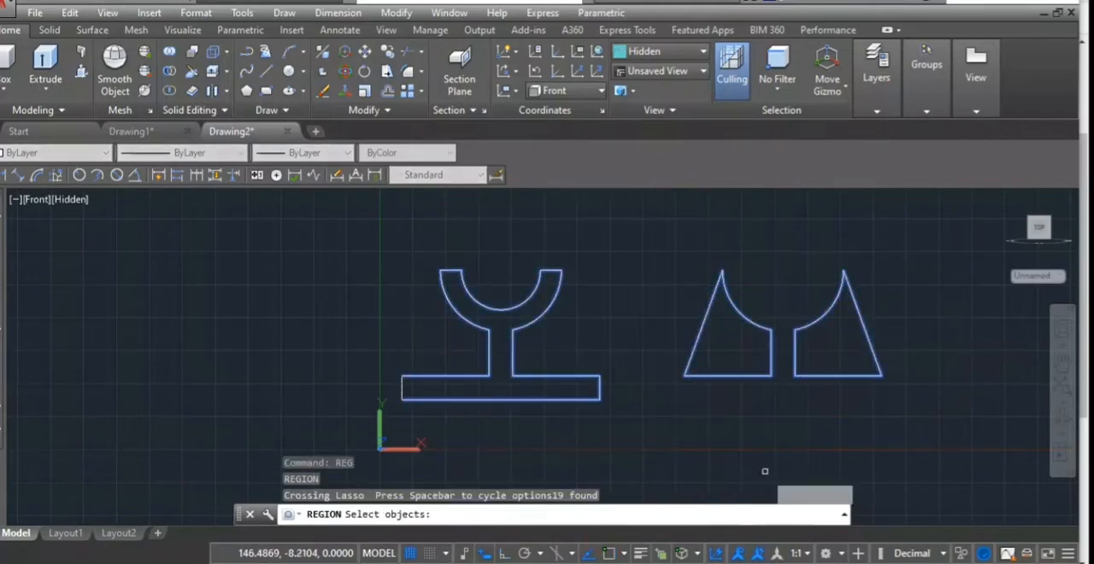
click(404, 389)
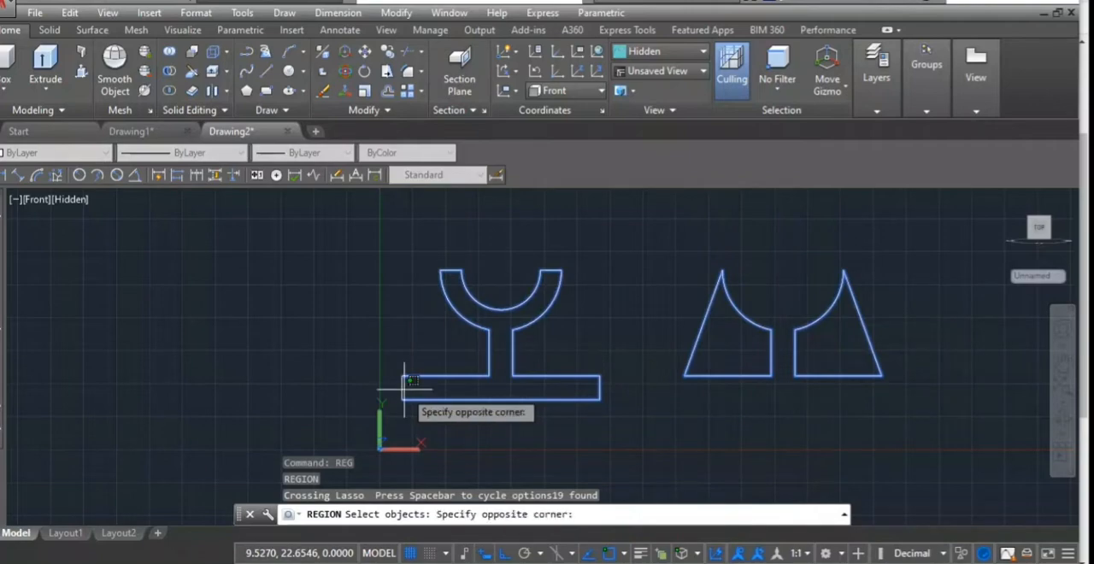
click(397, 386)
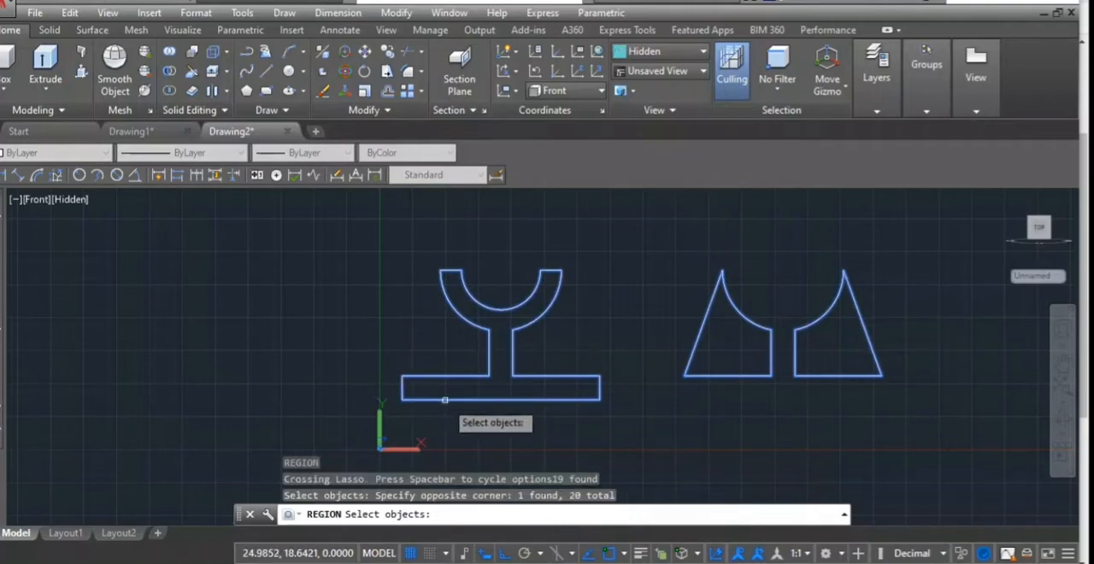
key(Return)
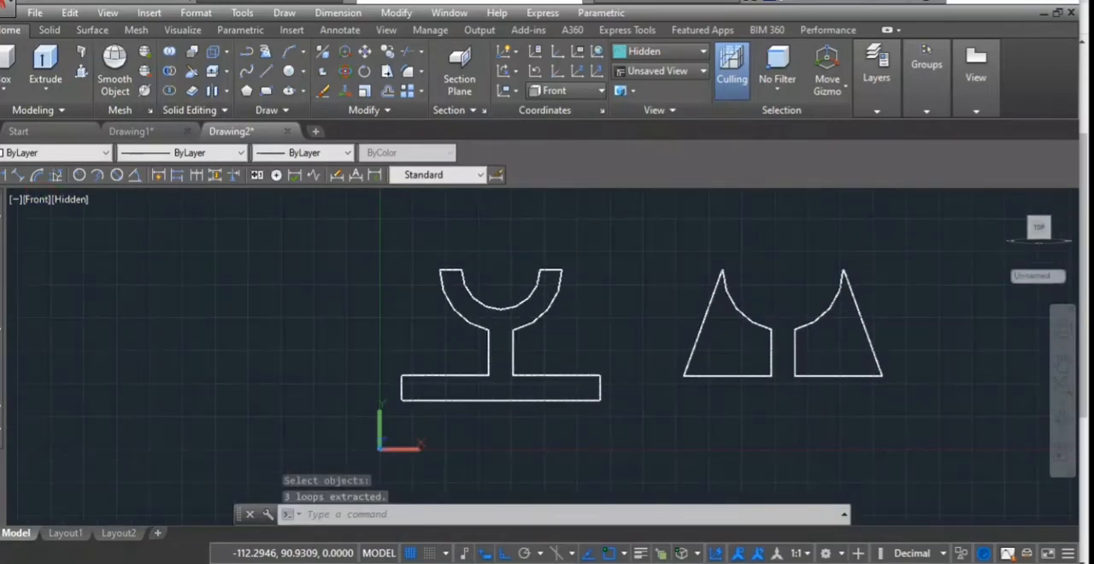
- Switch to the SE Isometric view and extrude the front-view profile region 52 mm backward as a solid
click(38, 205)
click(38, 206)
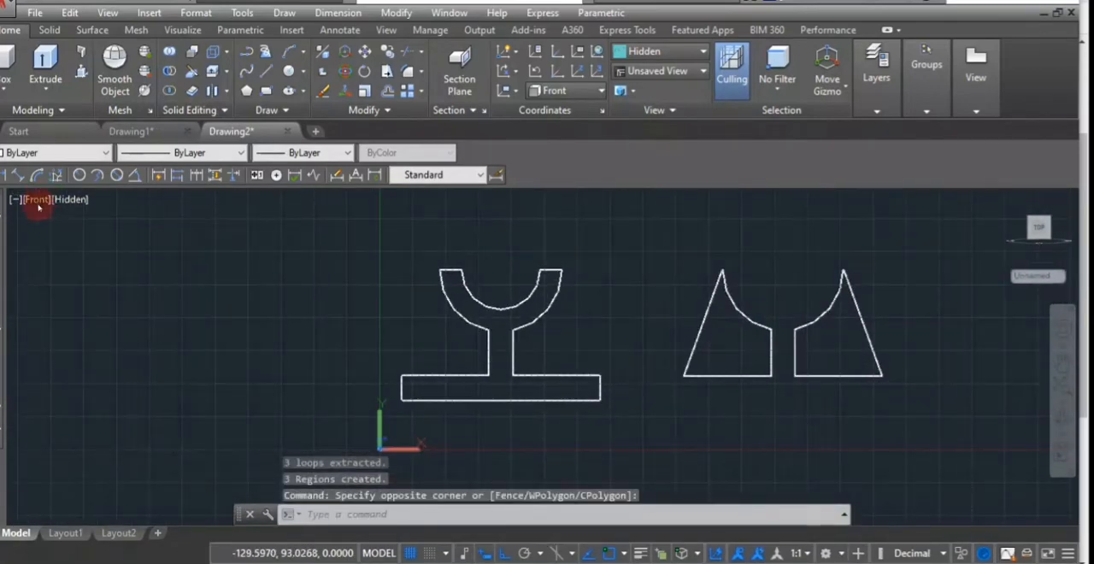
click(38, 200)
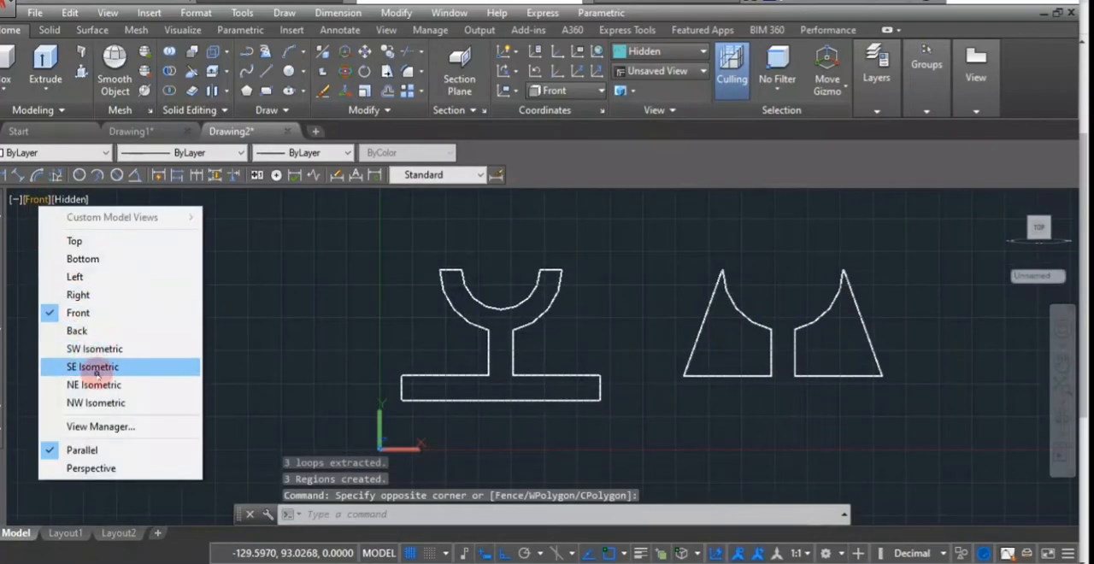
click(91, 369)
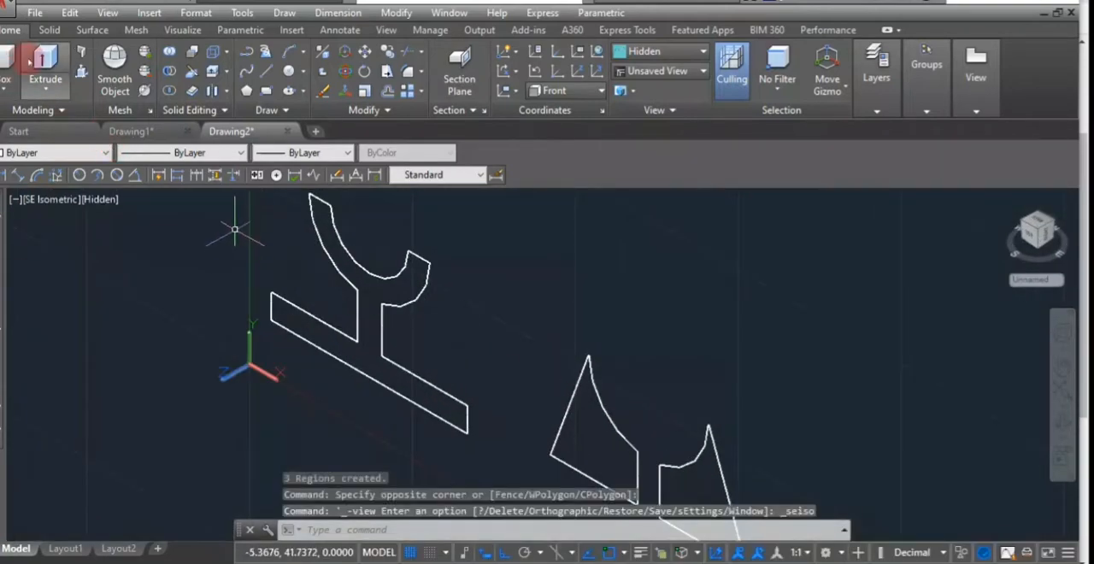
click(46, 61)
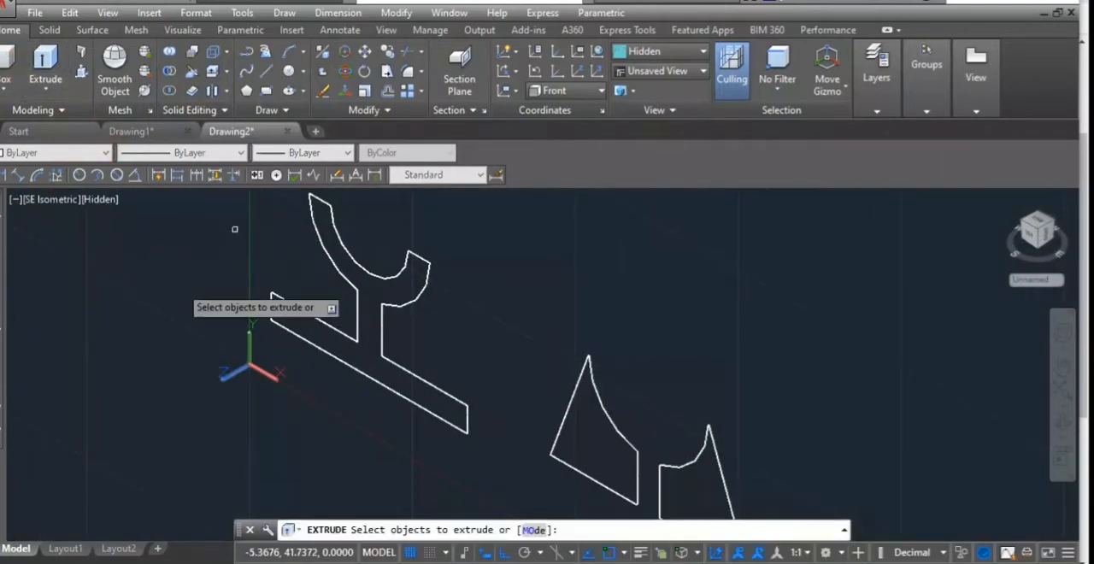
click(382, 306)
key(Return)
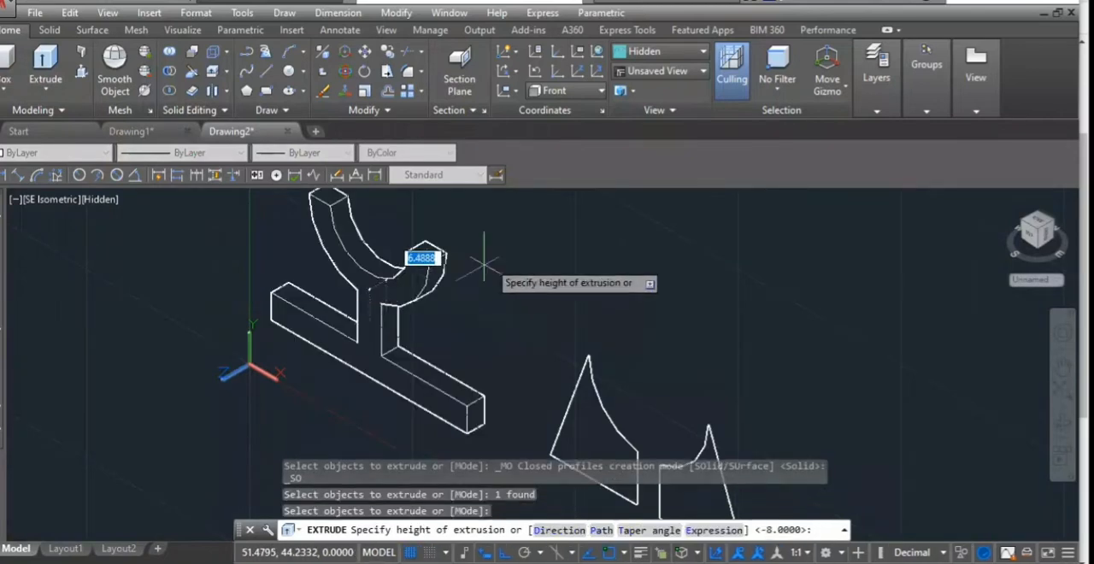
click(525, 249)
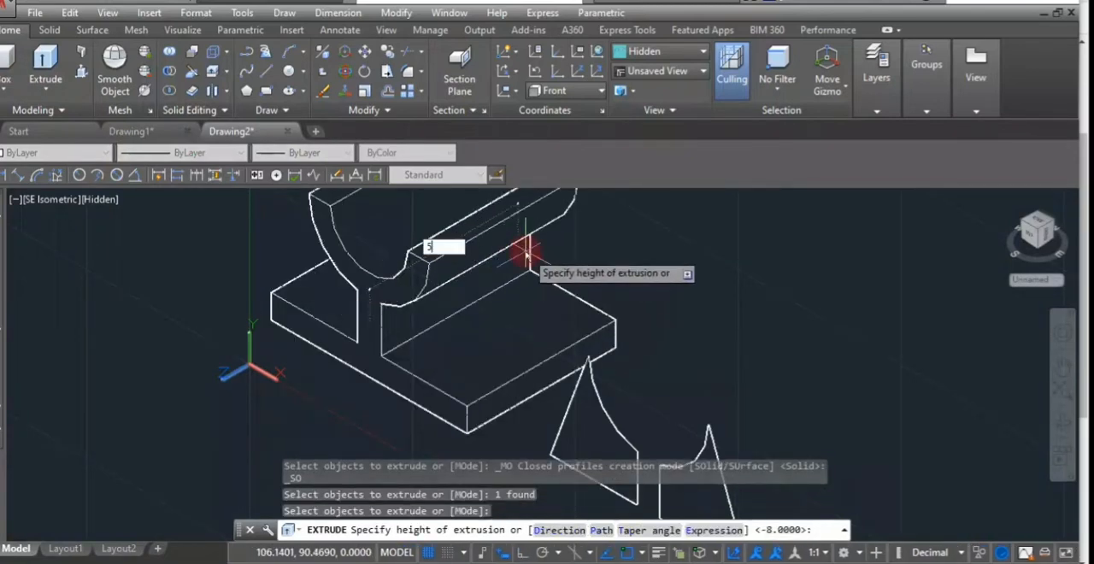
key(Return)
- Extrude both rib regions together 8 mm backward in the same direction as the main profile
scroll(526, 254, down, 8)
scroll(535, 326, up, 4)
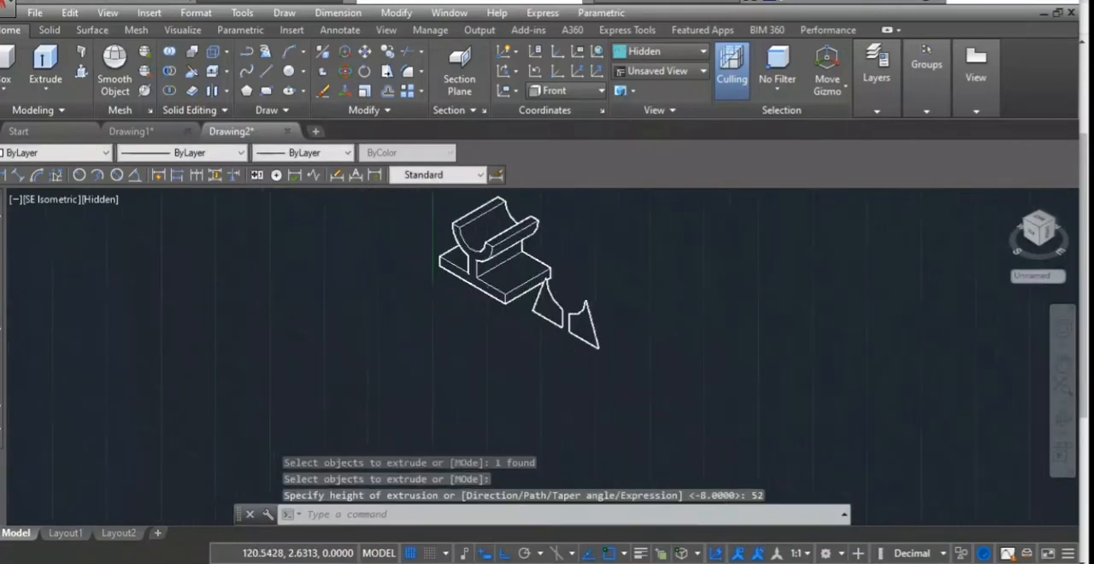
drag(601, 290, 505, 340)
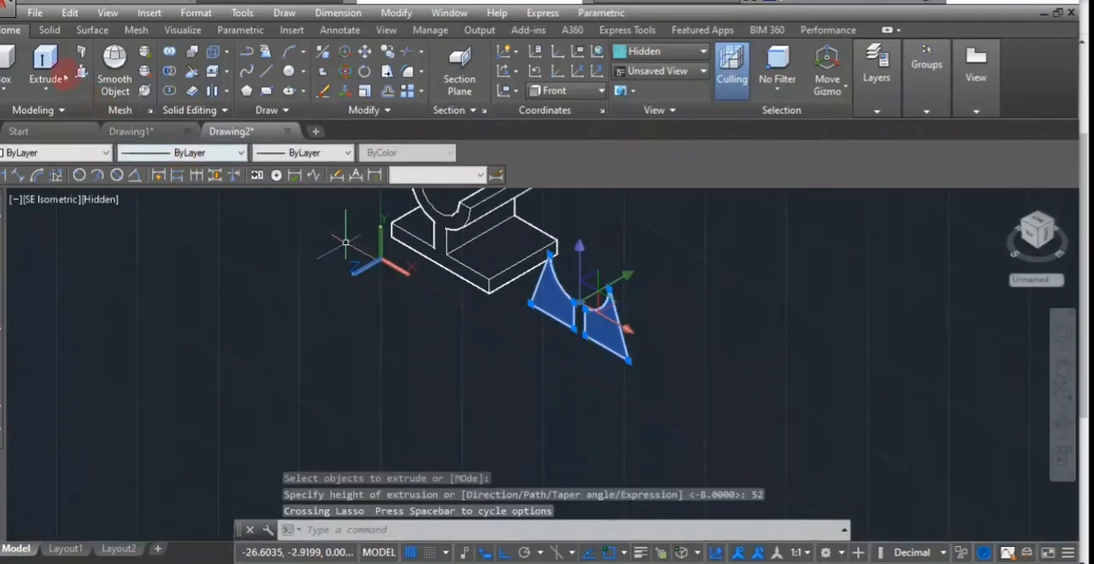
key(Return)
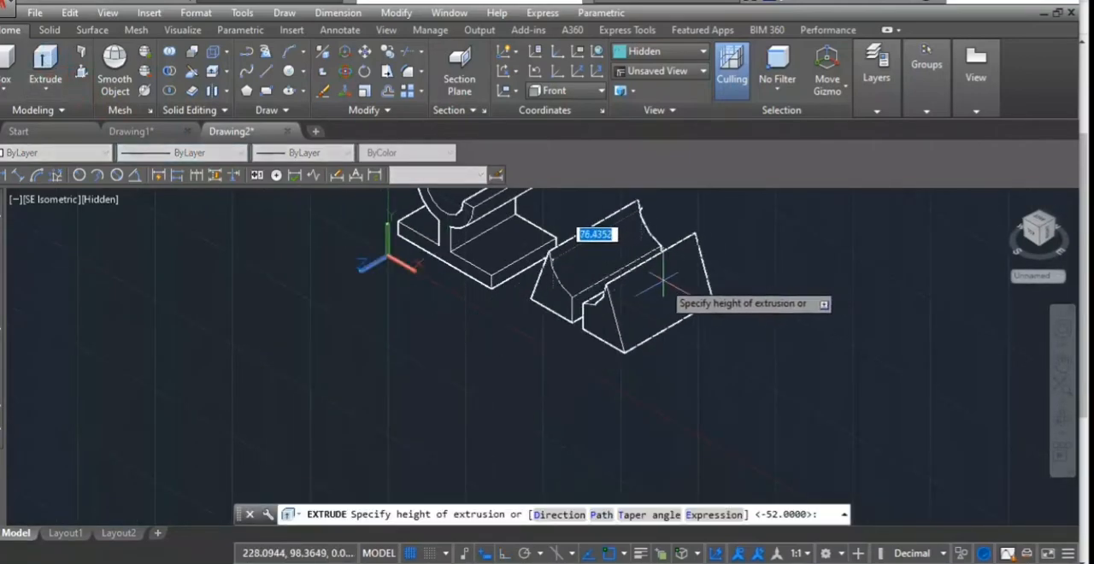
text(8)
key(Return)
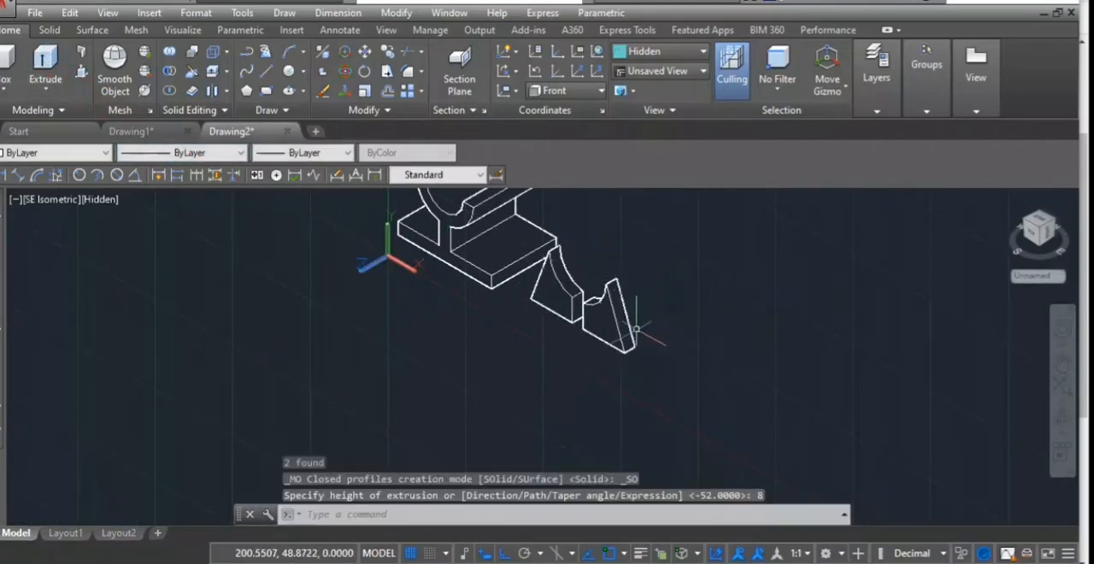
- Move both ribs from the midpoint of the outer rib's lower end edge to the midpoint of the base's upper side edge
scroll(635, 329, up, 2)
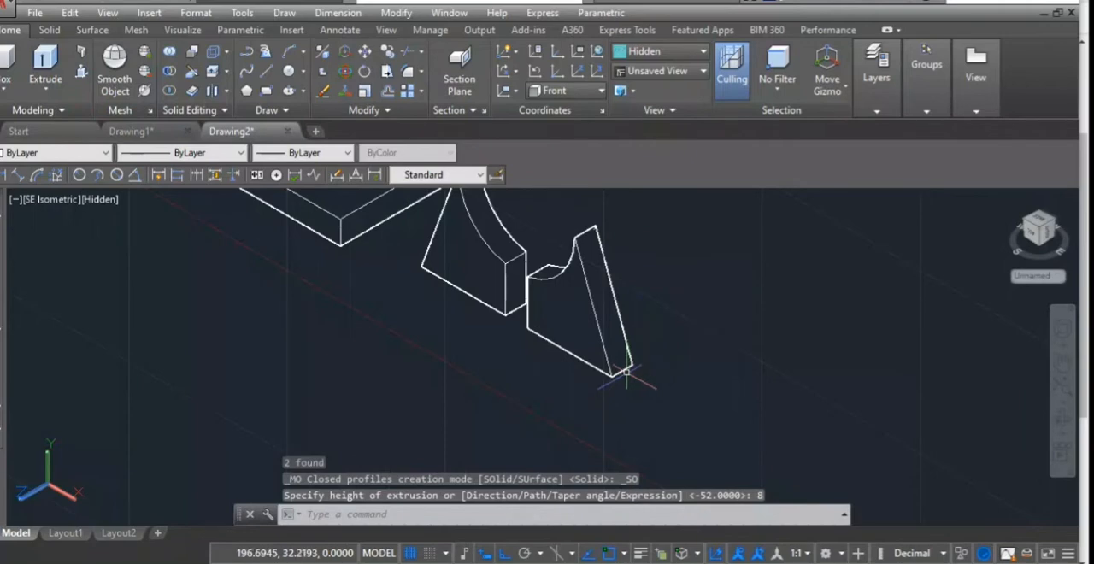
text(m)
key(Return)
mouse_move(687, 299)
mouse_down()
mouse_move(641, 274)
mouse_move(465, 282)
mouse_up()
key(Return)
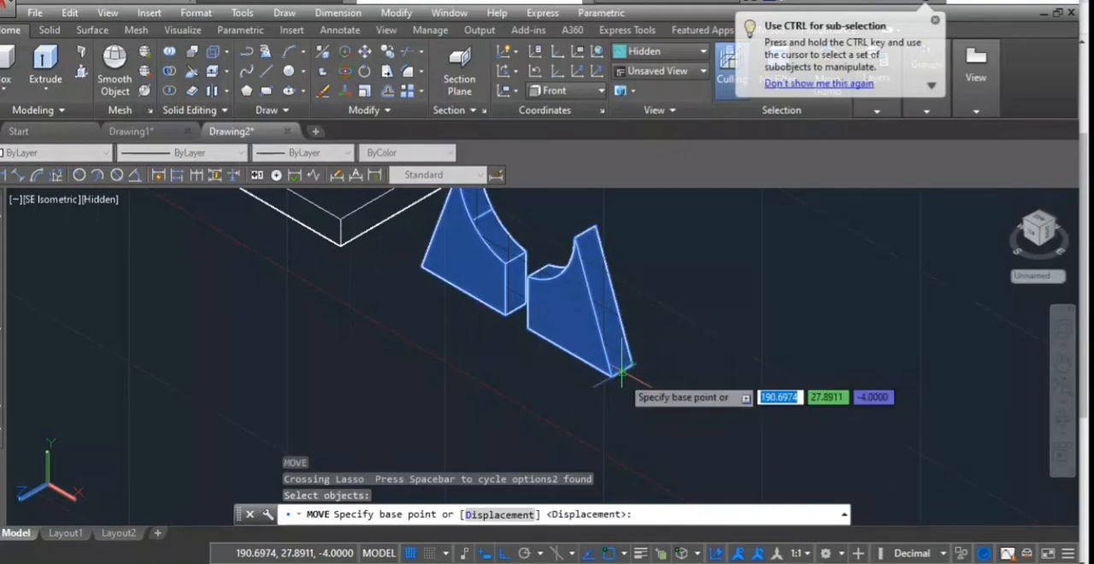
click(621, 373)
scroll(518, 305, down, 5)
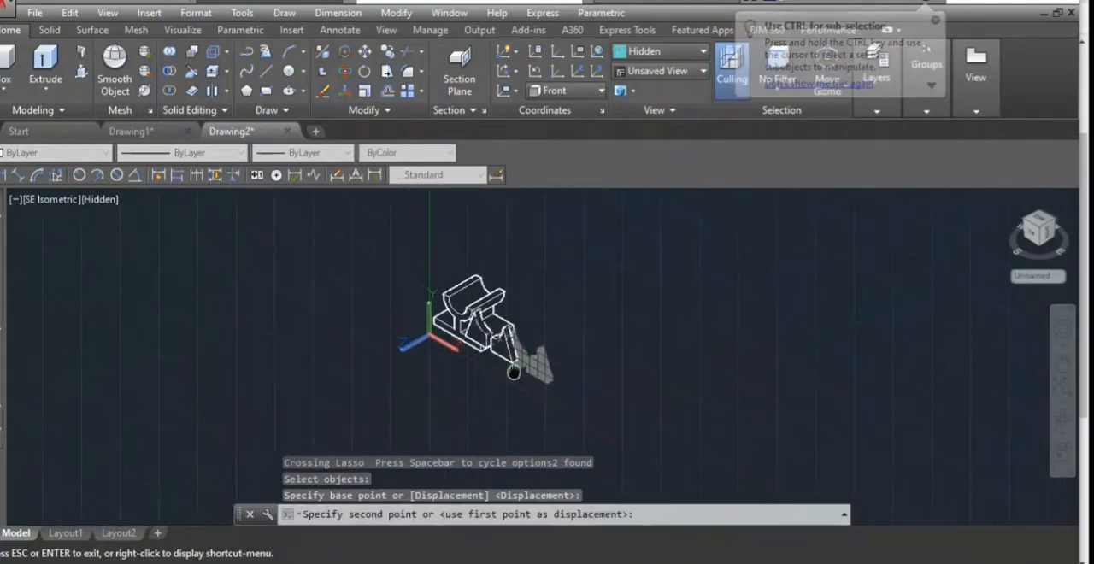
scroll(505, 303, up, 5)
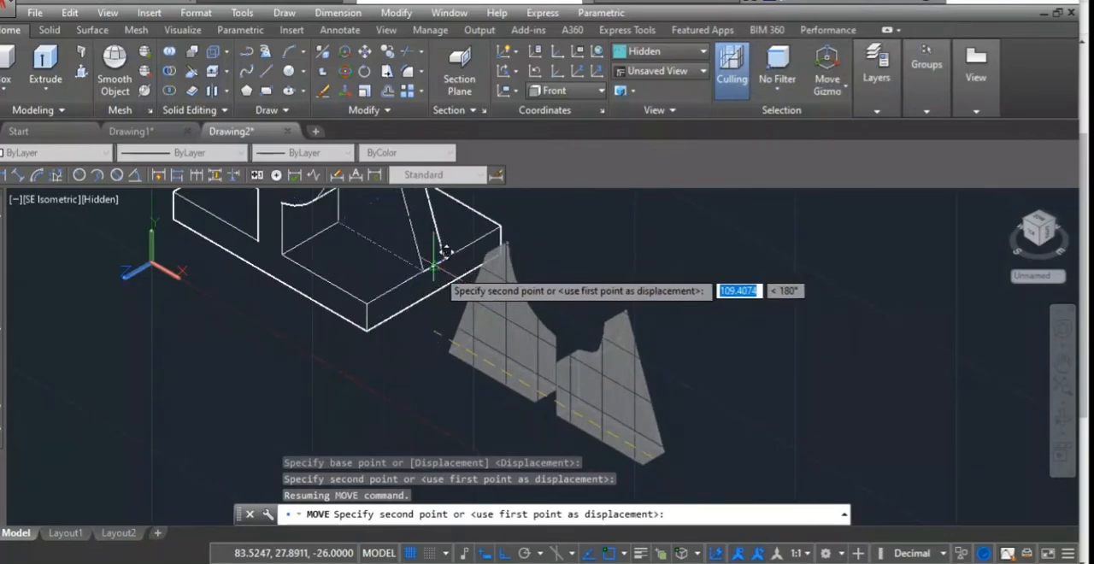
click(445, 251)
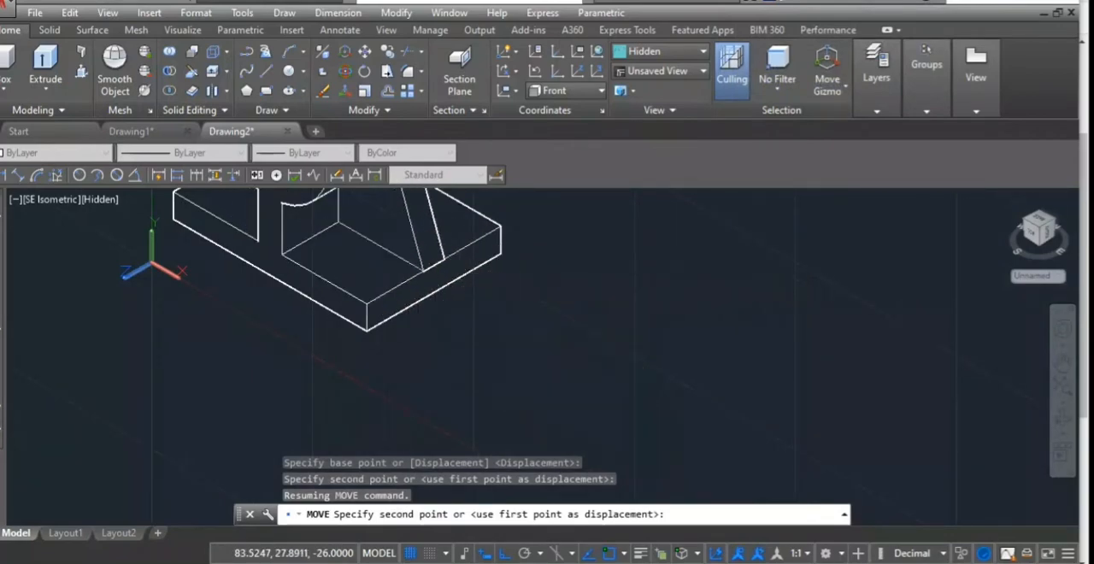
- Add center marks to the inner arcs at the front and rear ends of the half-round trough
scroll(401, 229, down, 5)
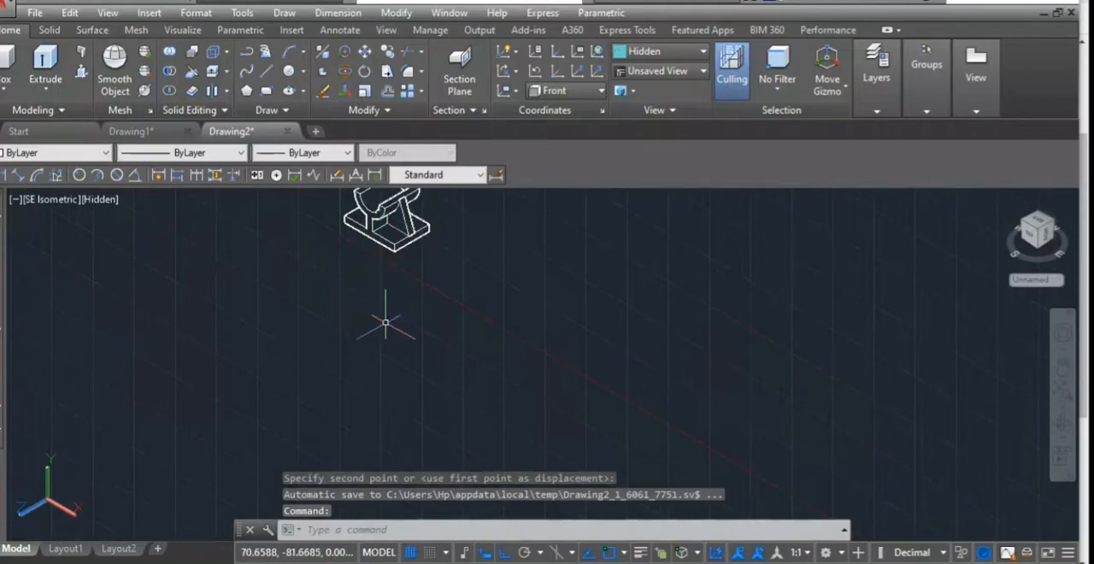
scroll(393, 311, down, 2)
middle_drag(325, 239, 381, 317)
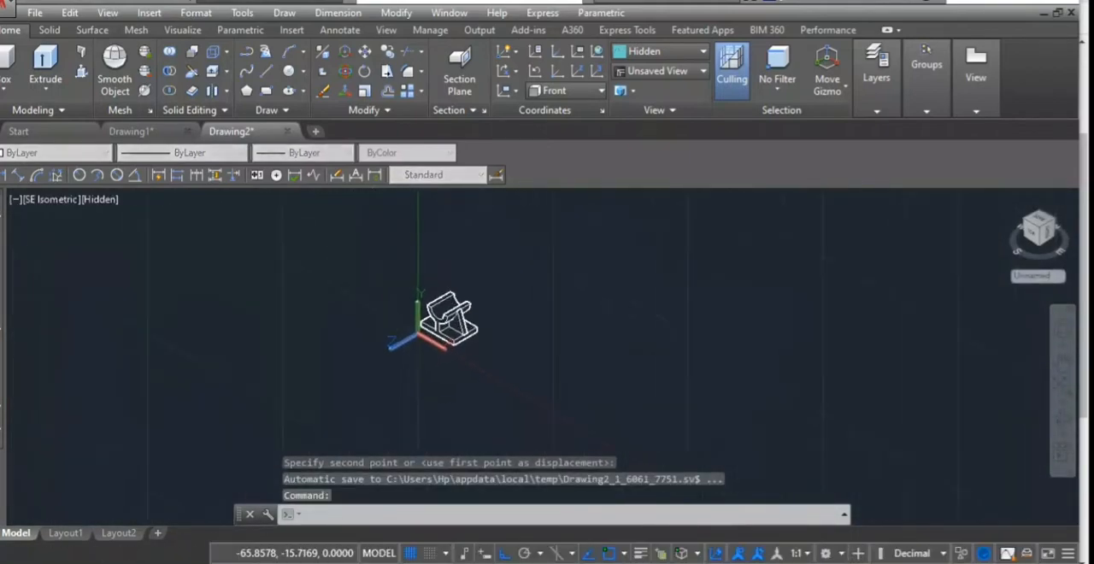
scroll(427, 295, up, 6)
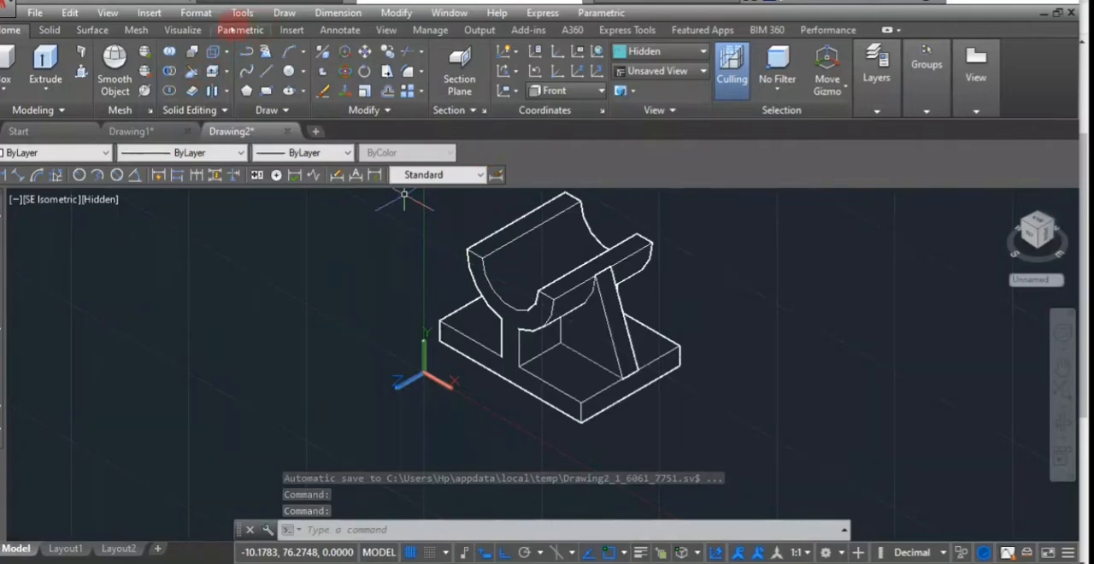
click(331, 31)
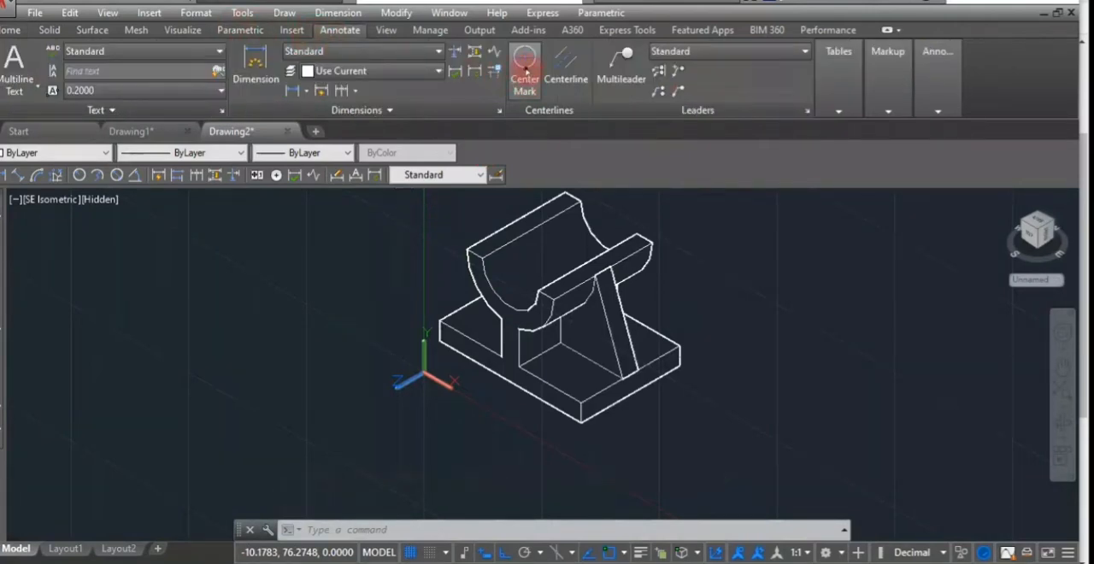
click(524, 70)
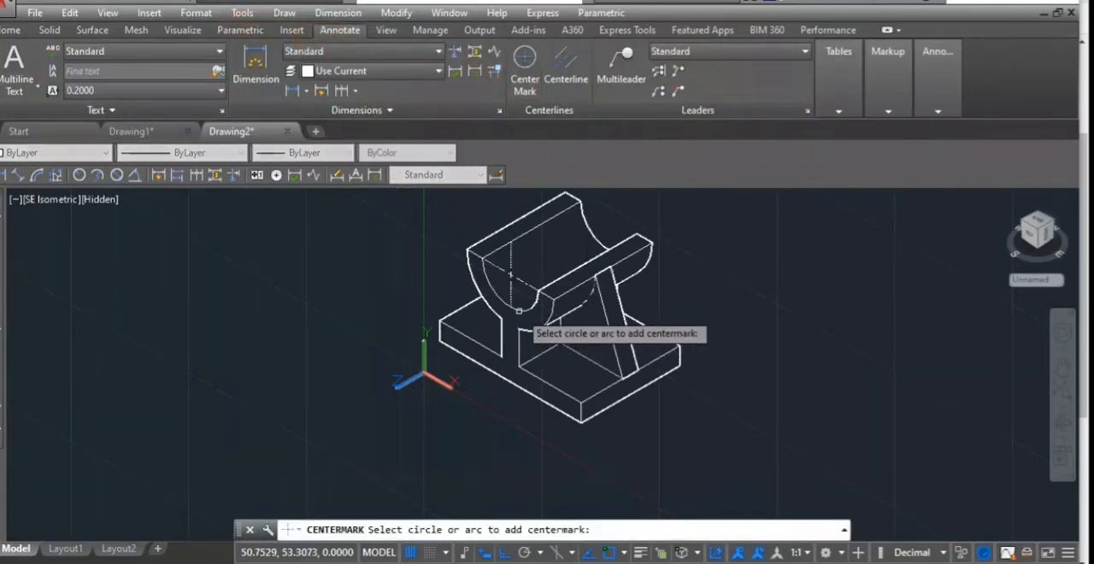
click(519, 310)
click(590, 243)
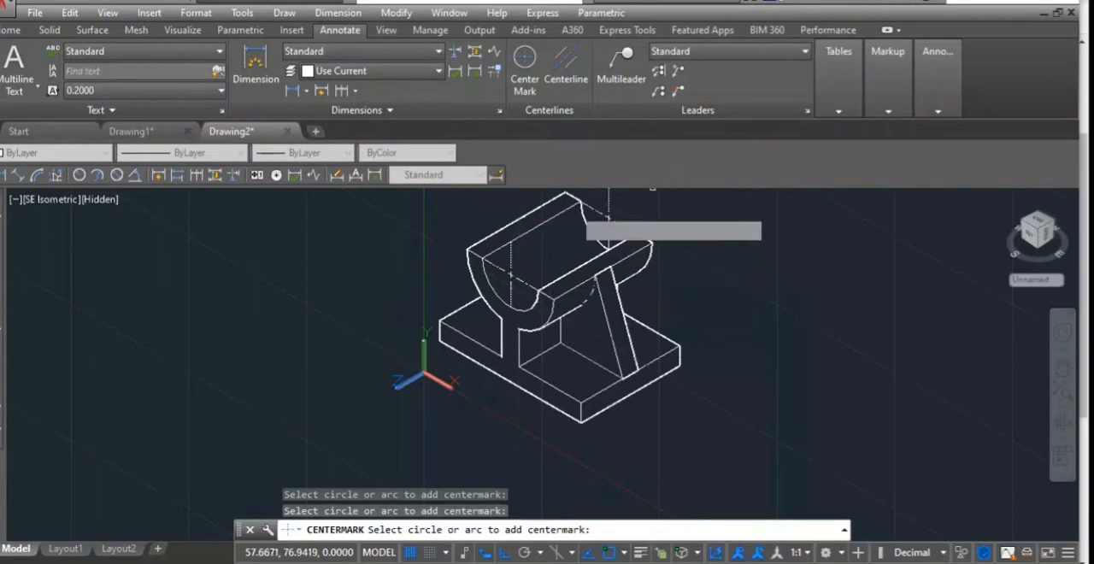
- Add a centerline between the two long inner upper edges of the half-round trough
click(566, 60)
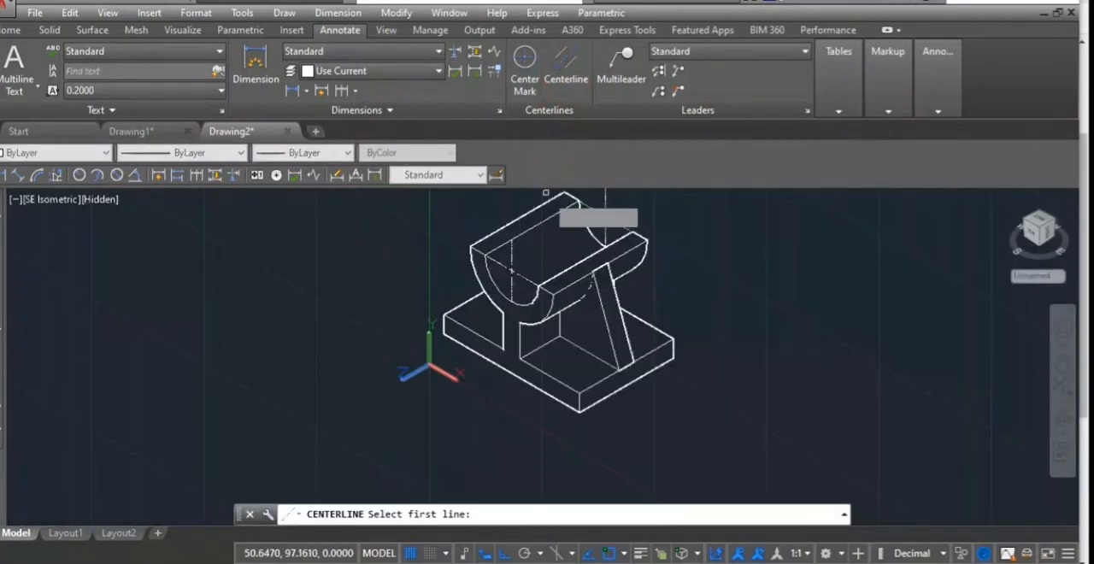
click(534, 224)
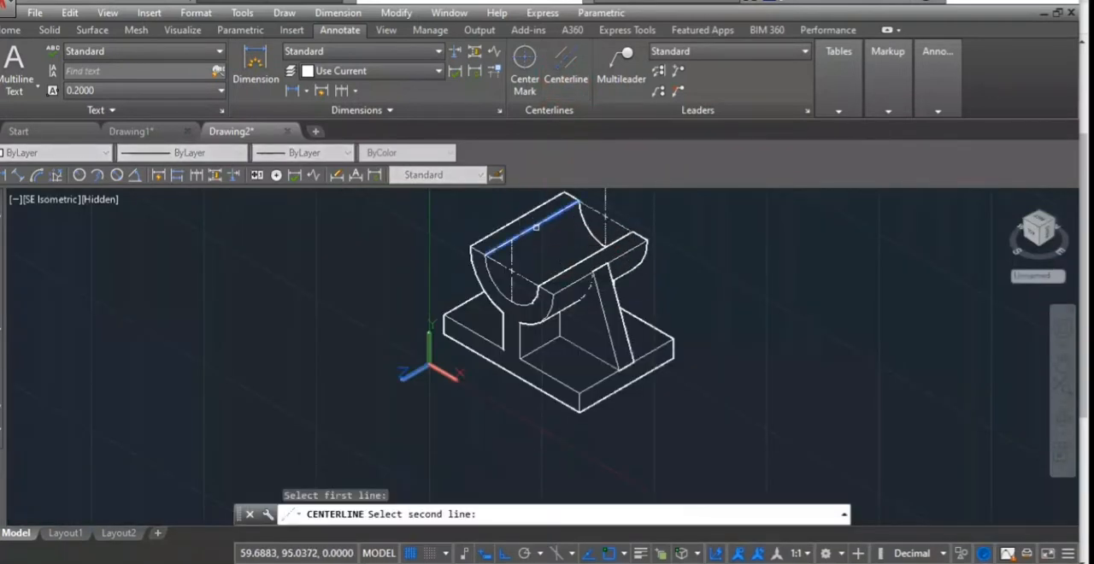
click(564, 270)
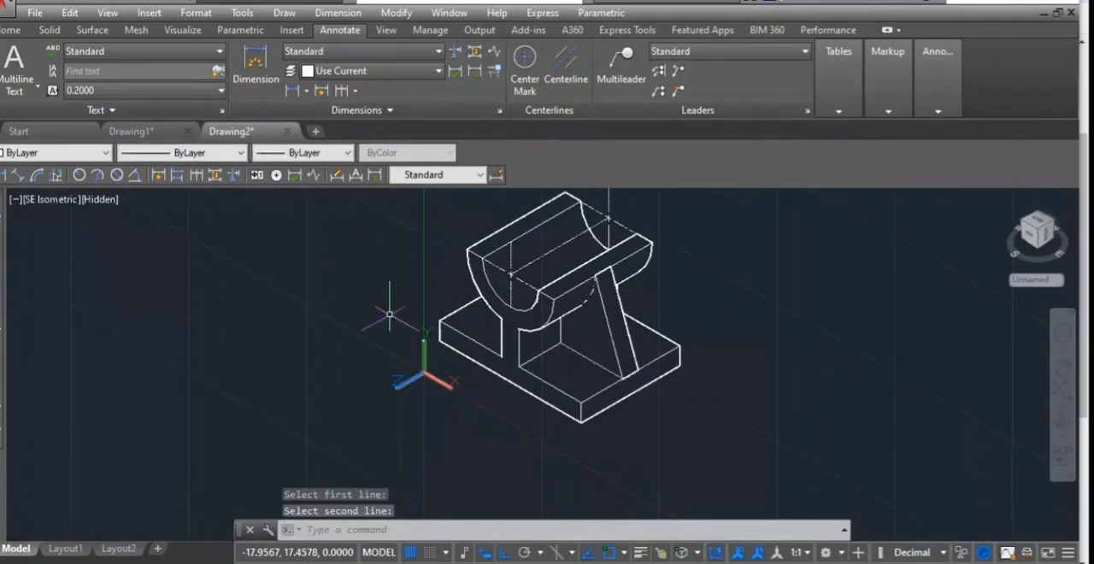
key(Escape)
- Set the visual style of the bearing support's viewport to Conceptual
scroll(438, 266, down, 3)
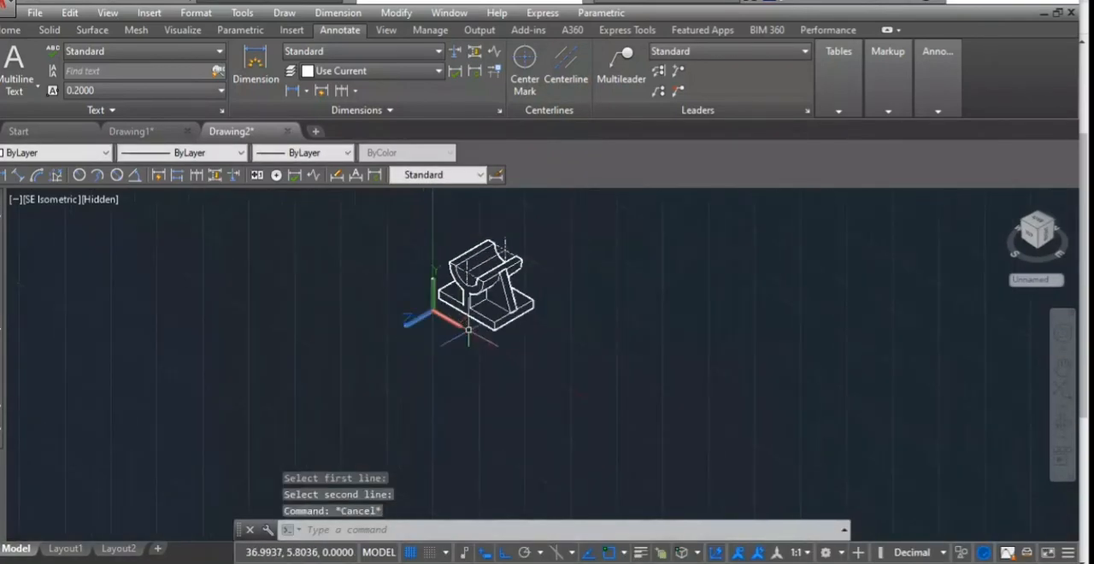
scroll(469, 331, up, 2)
scroll(358, 275, down, 2)
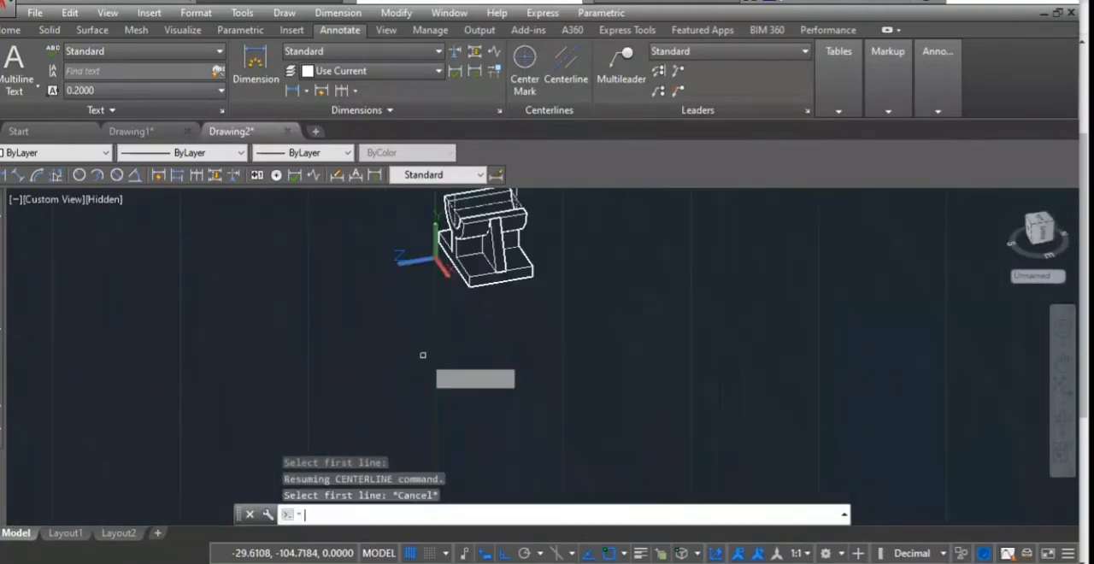
key(Return)
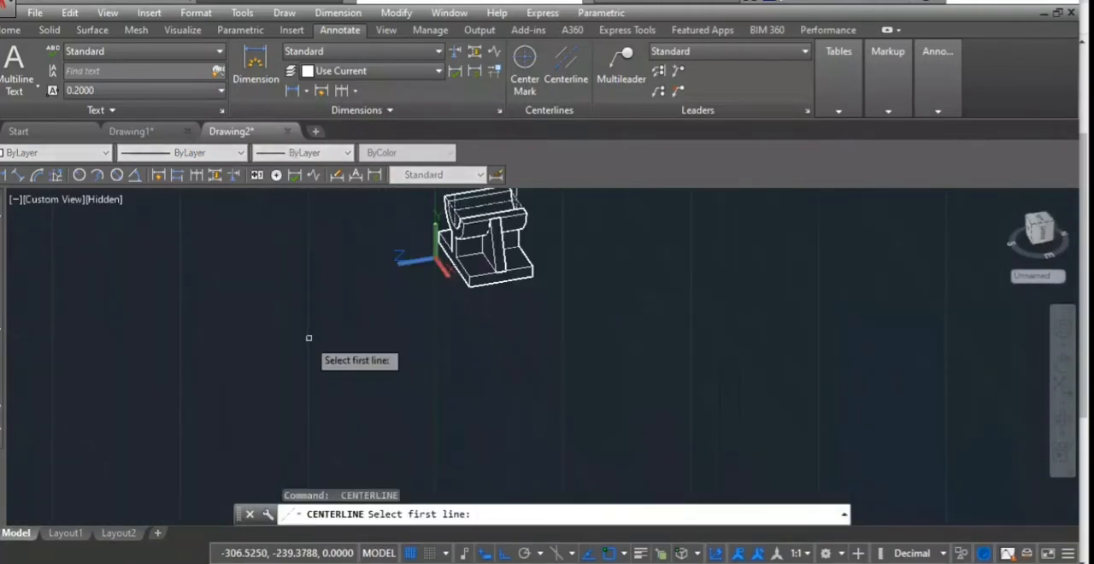
key(Escape)
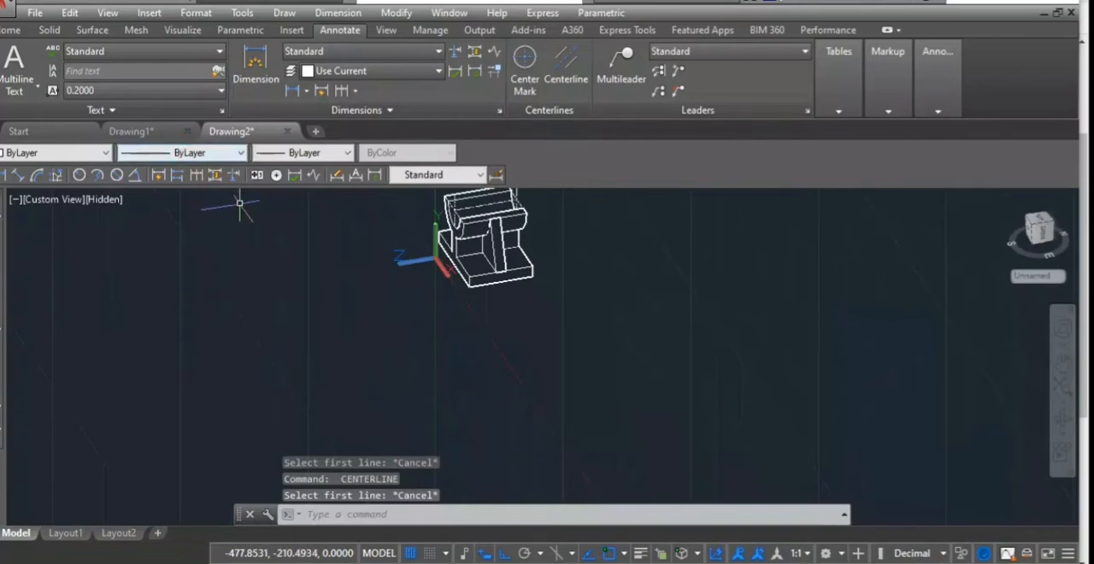
click(100, 202)
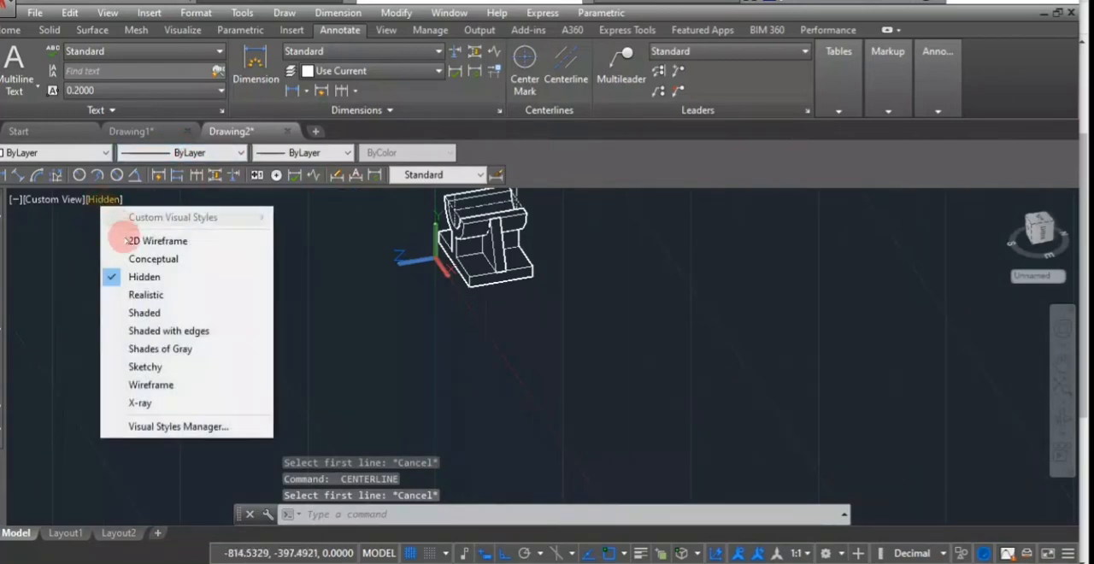
click(137, 254)
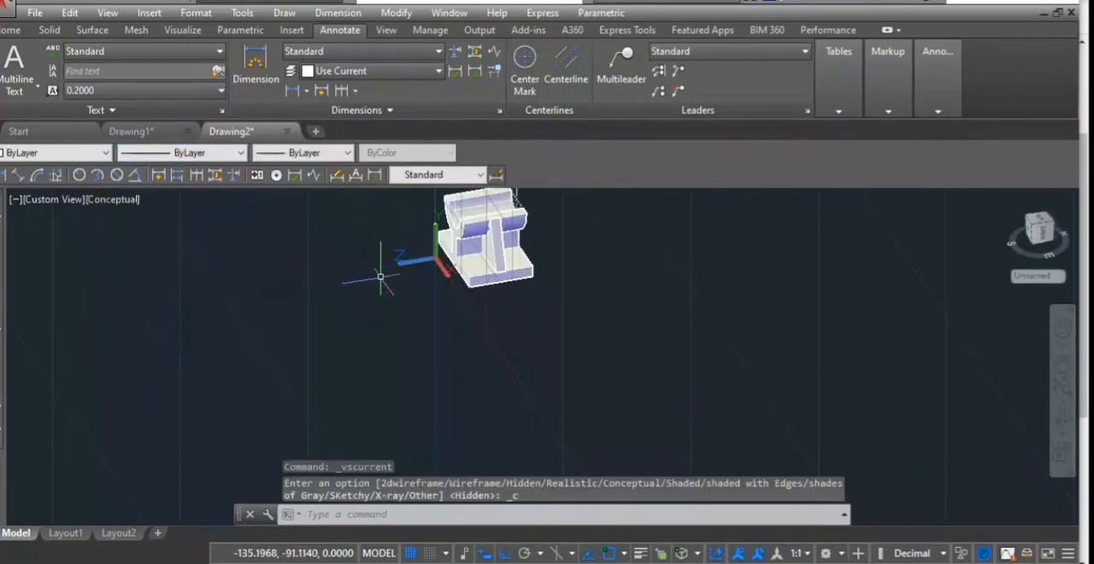
- Switch the viewport to the SE Isometric view and set its visual style to Hidden
scroll(247, 255, up, 2)
click(45, 202)
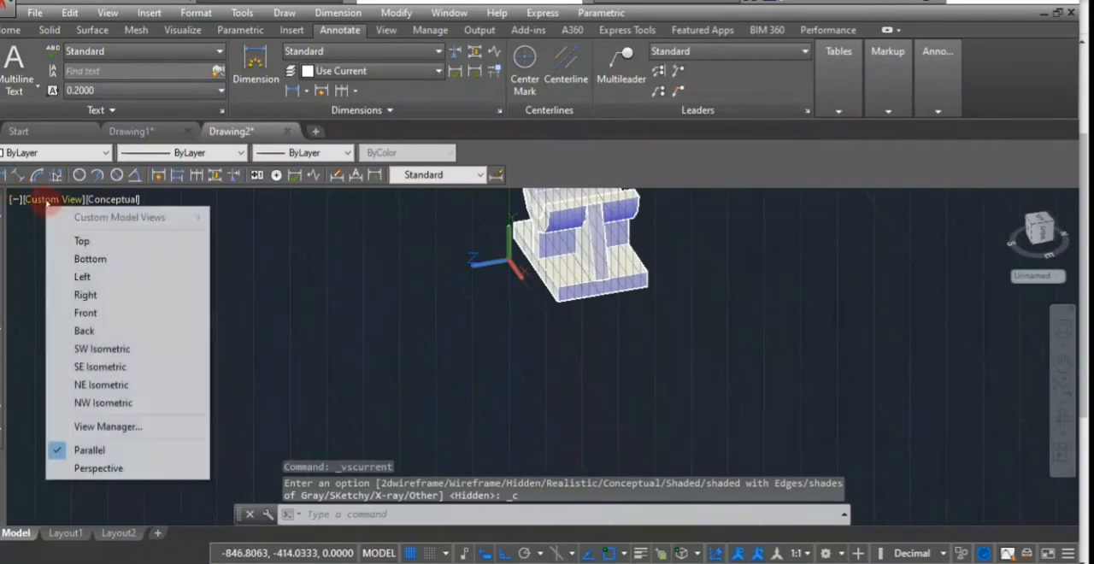
click(99, 366)
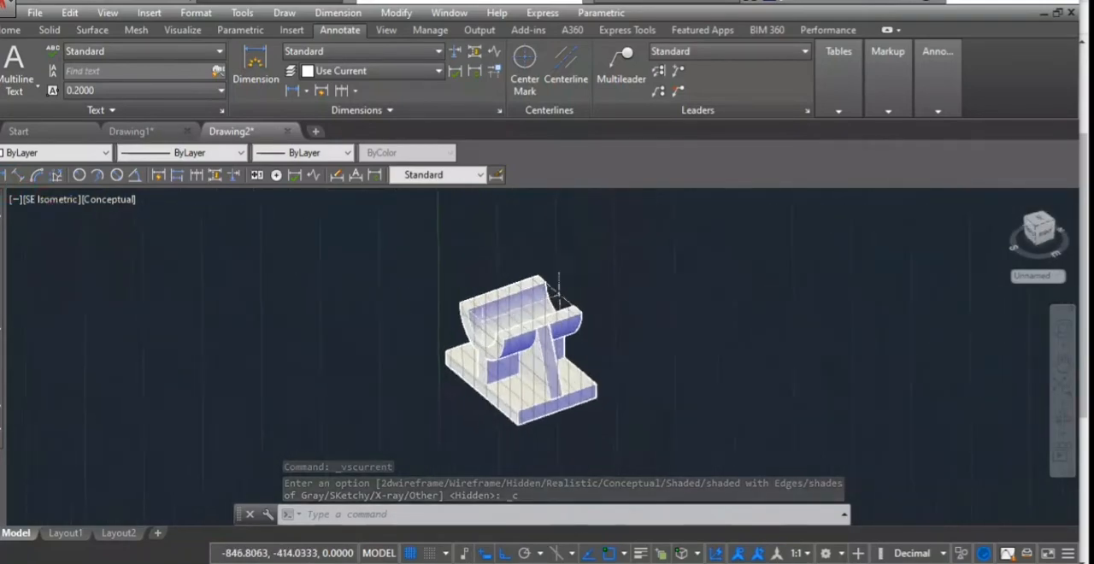
scroll(411, 304, up, 4)
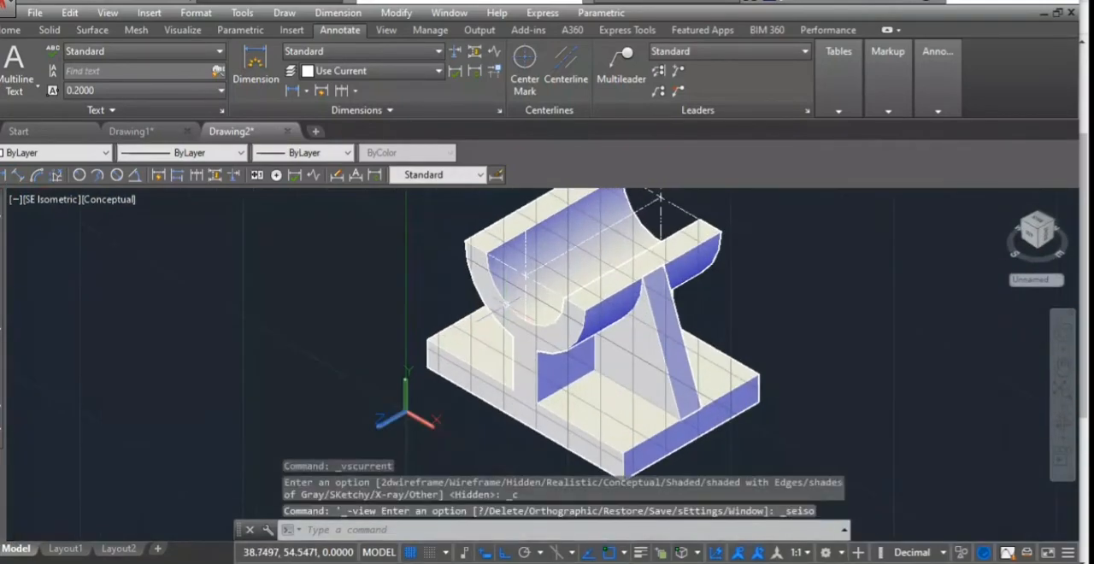
scroll(509, 295, down, 3)
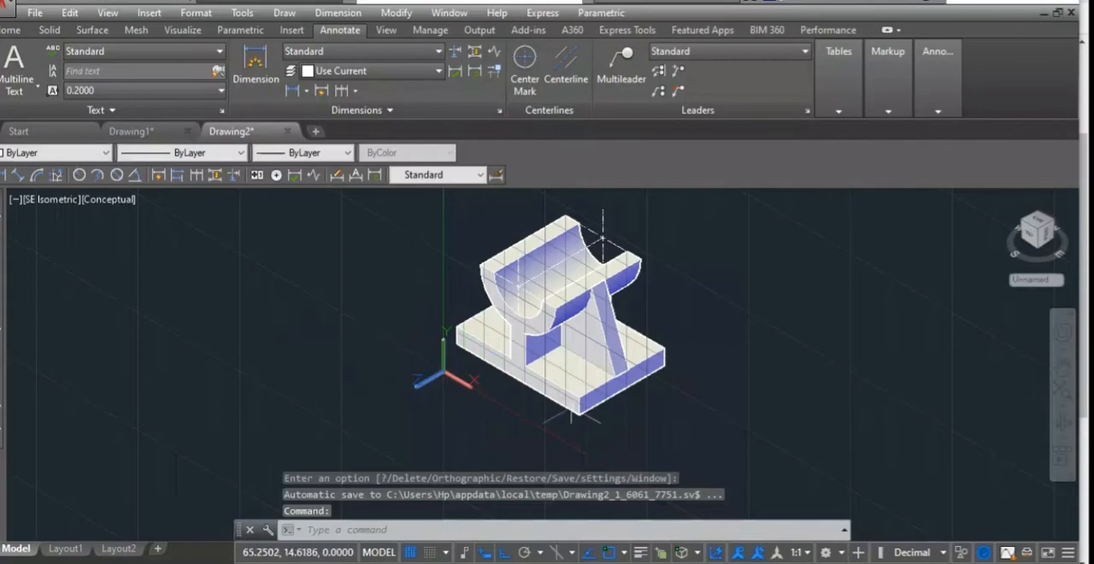
click(119, 199)
click(161, 277)
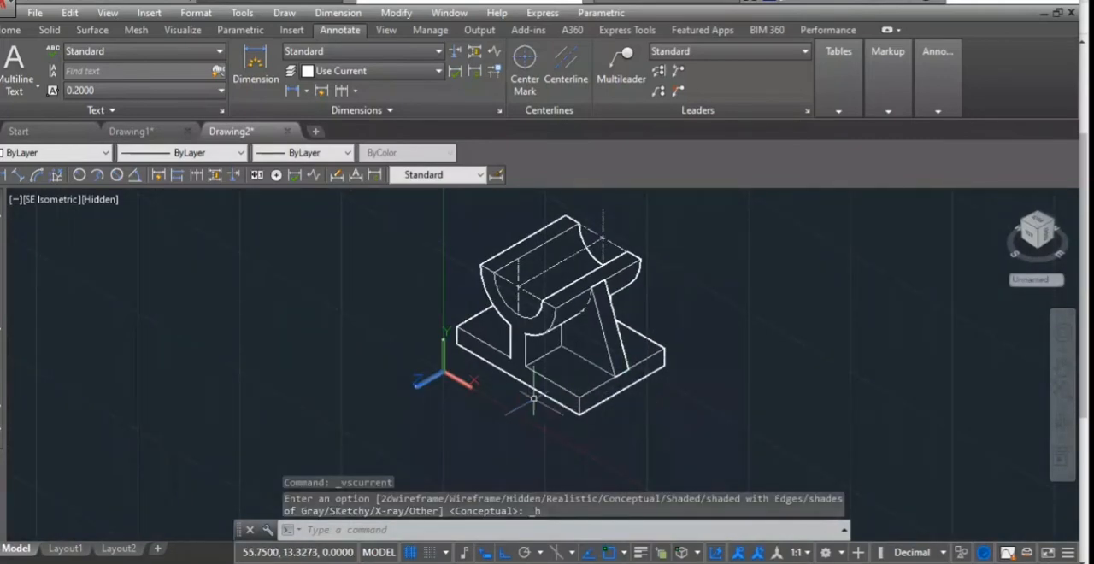
- Set the UCS origin at the base's lower front corner, with X along the long edge's direction and Y along the short edge
text(ucs)
key(Return)
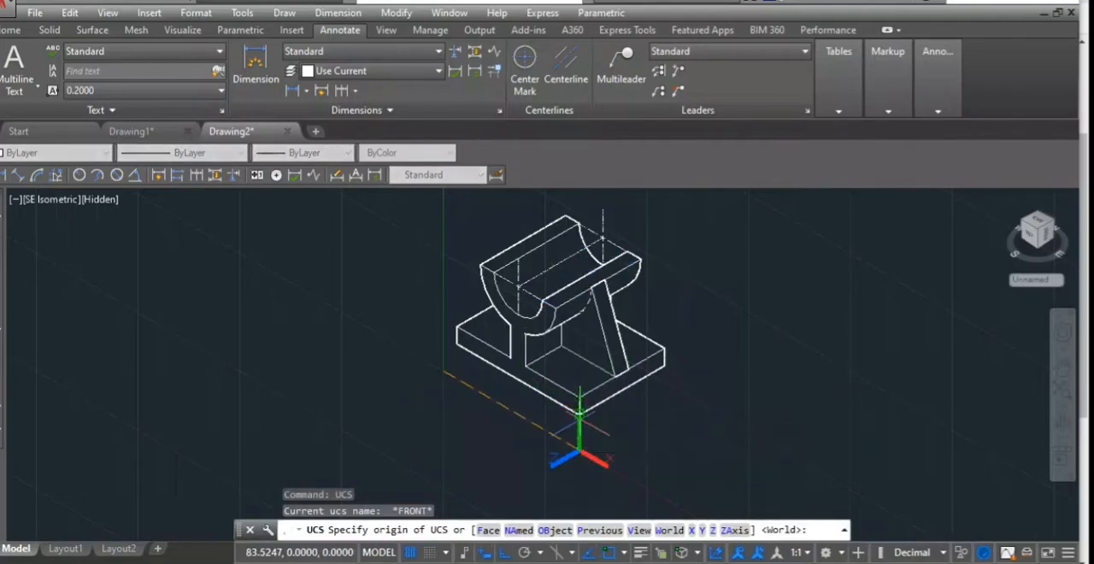
click(579, 416)
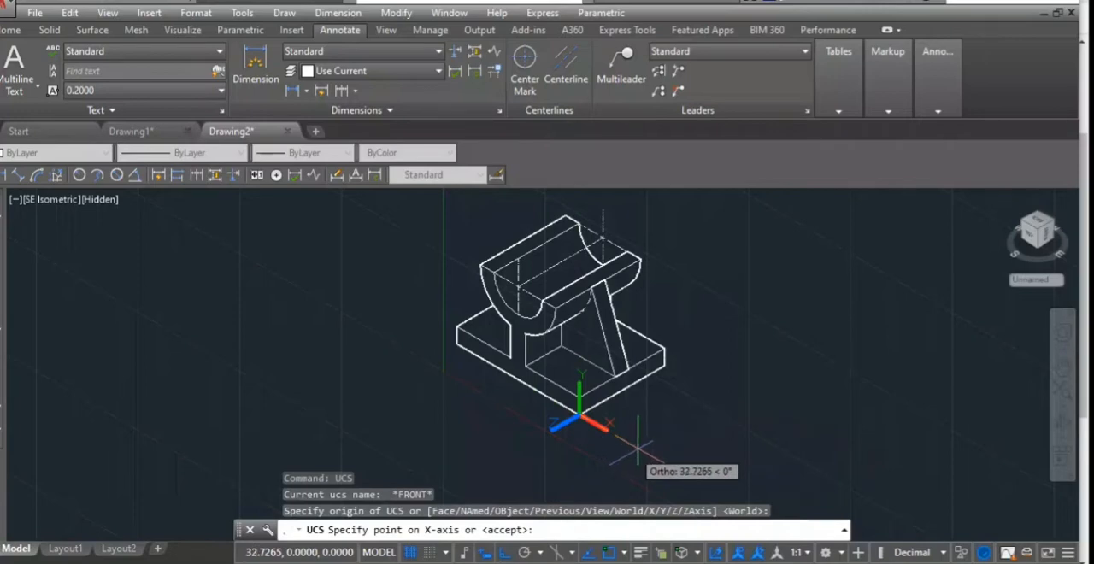
click(725, 500)
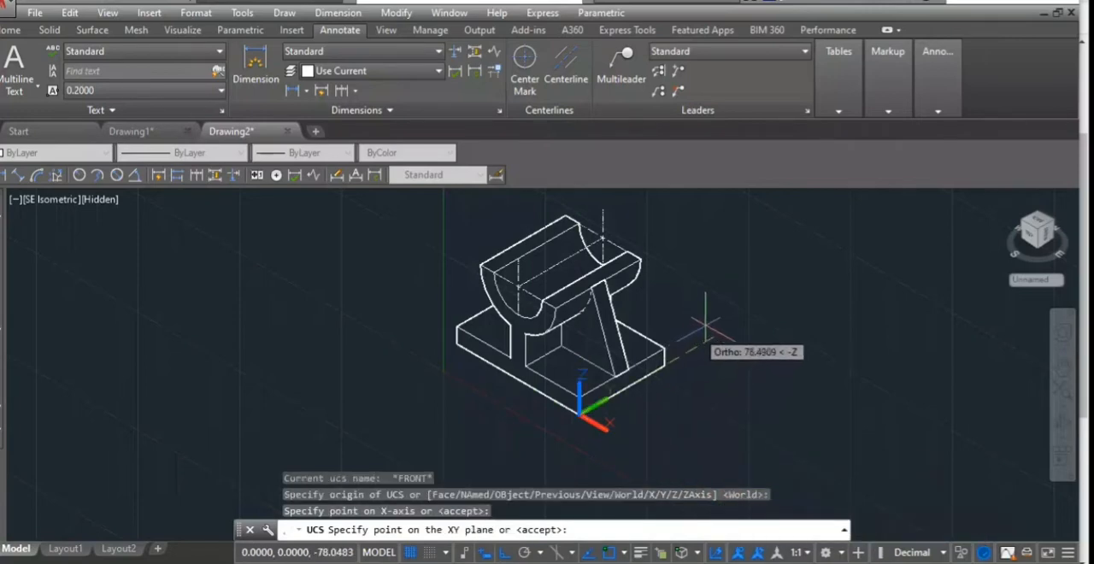
click(735, 313)
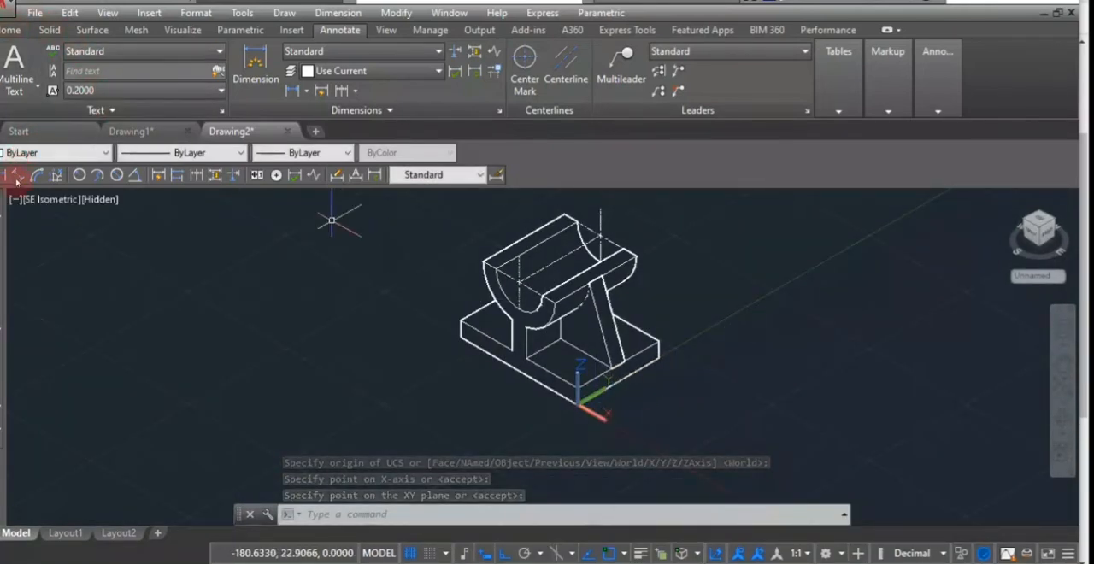
- Add an aligned dimension to the base's short lower edge, placed outside the base
click(17, 175)
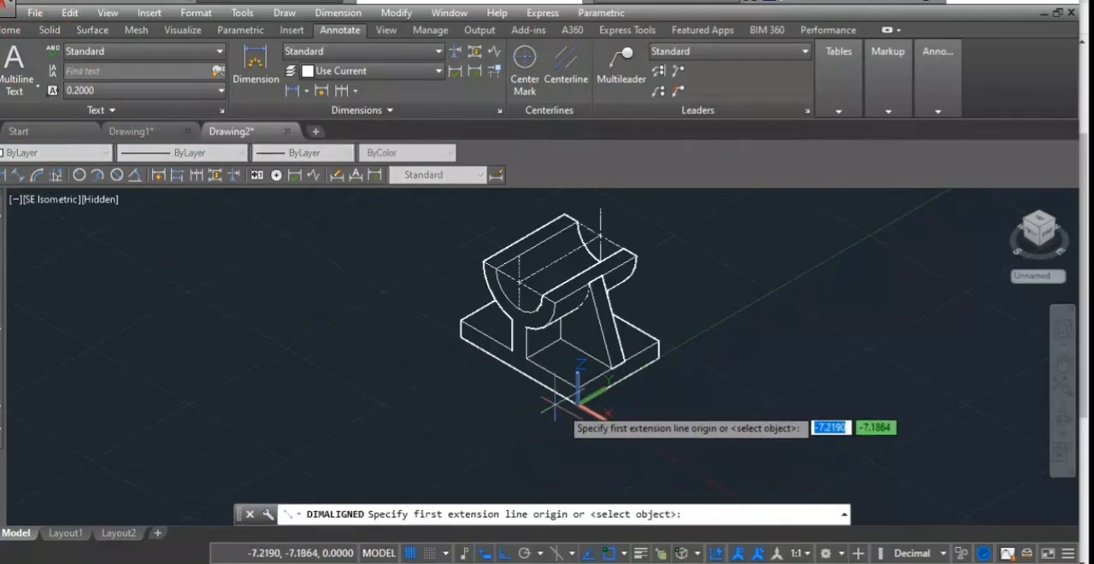
click(578, 404)
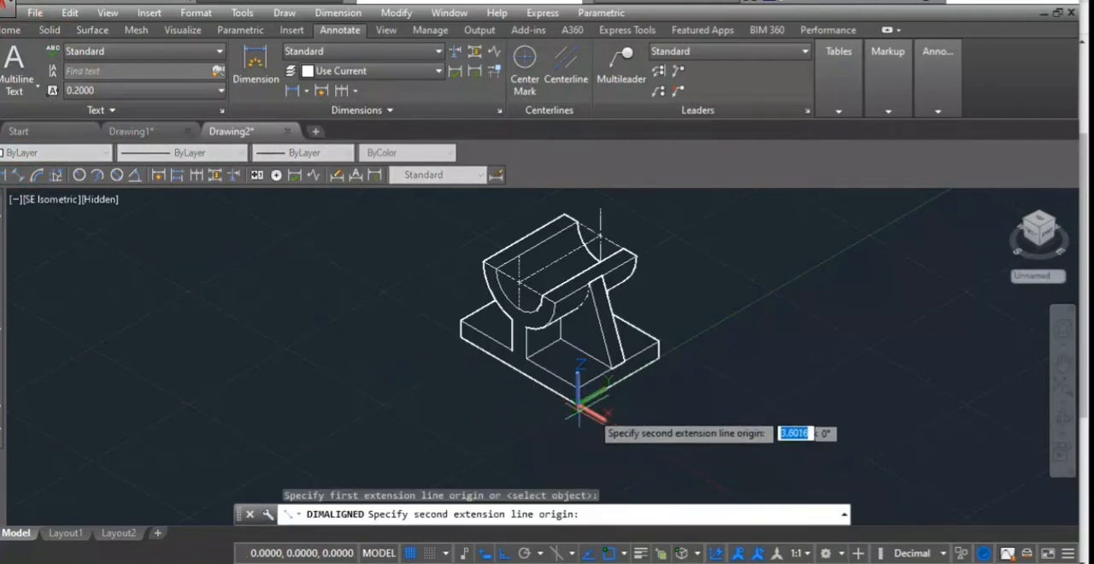
click(658, 360)
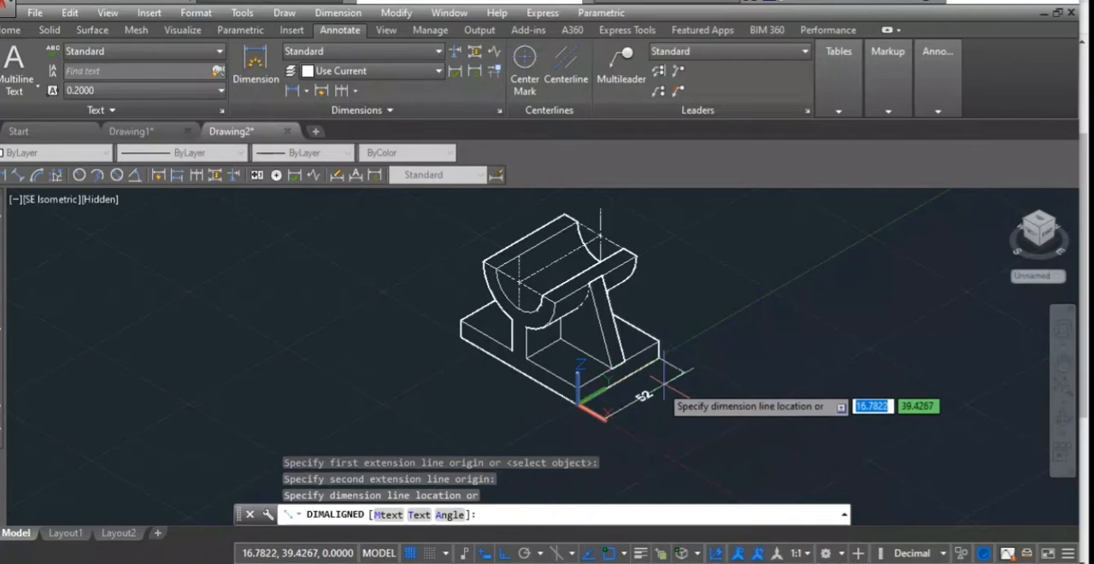
click(659, 387)
scroll(620, 412, up, 2)
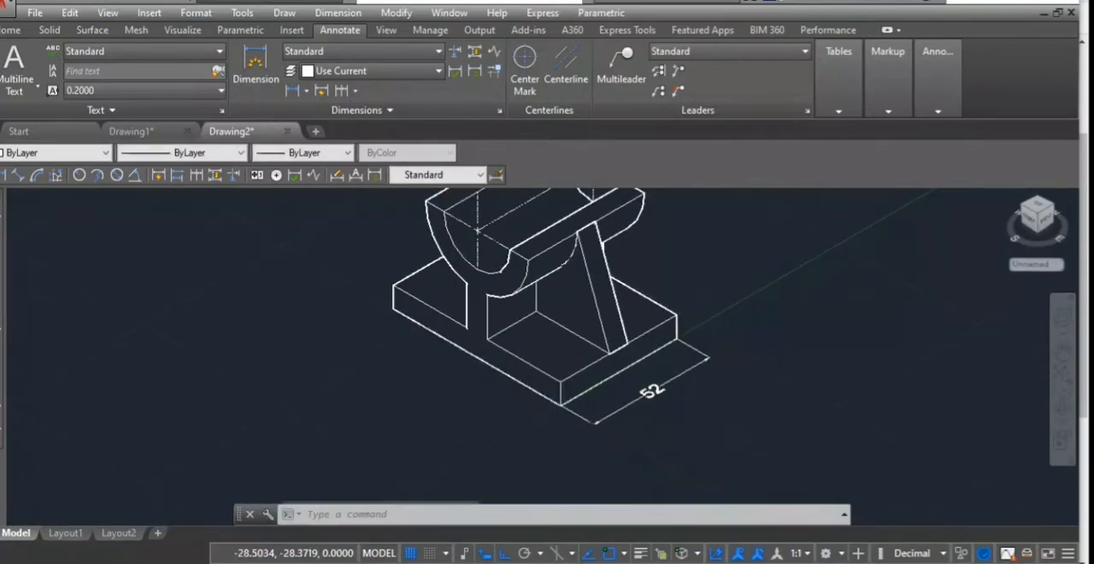
- Move the UCS origin to the far end of the base's long lower edge, with X along that edge and Y vertical
text(UCS)
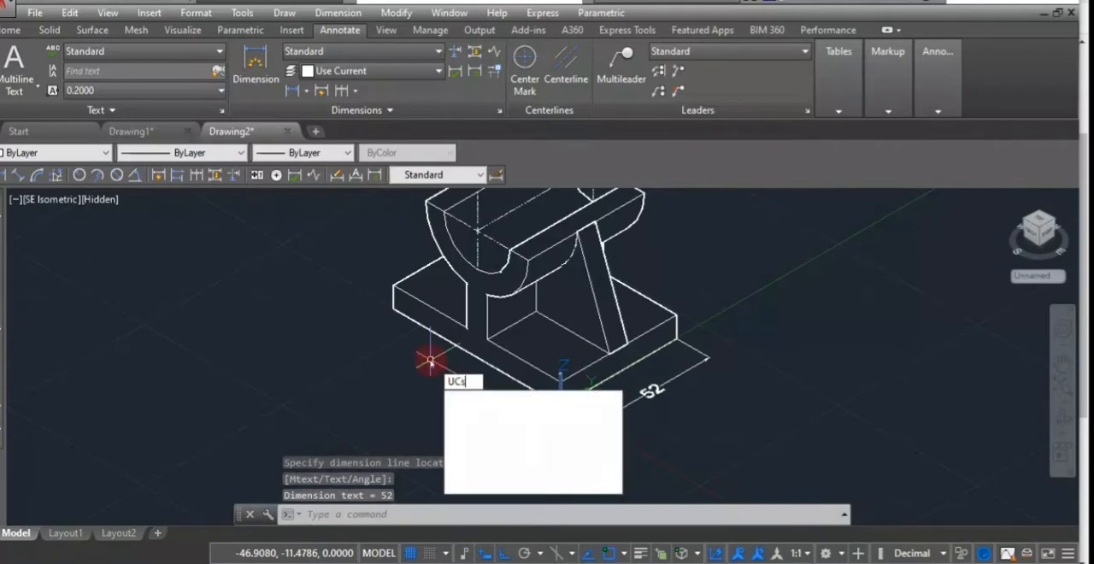
key(Return)
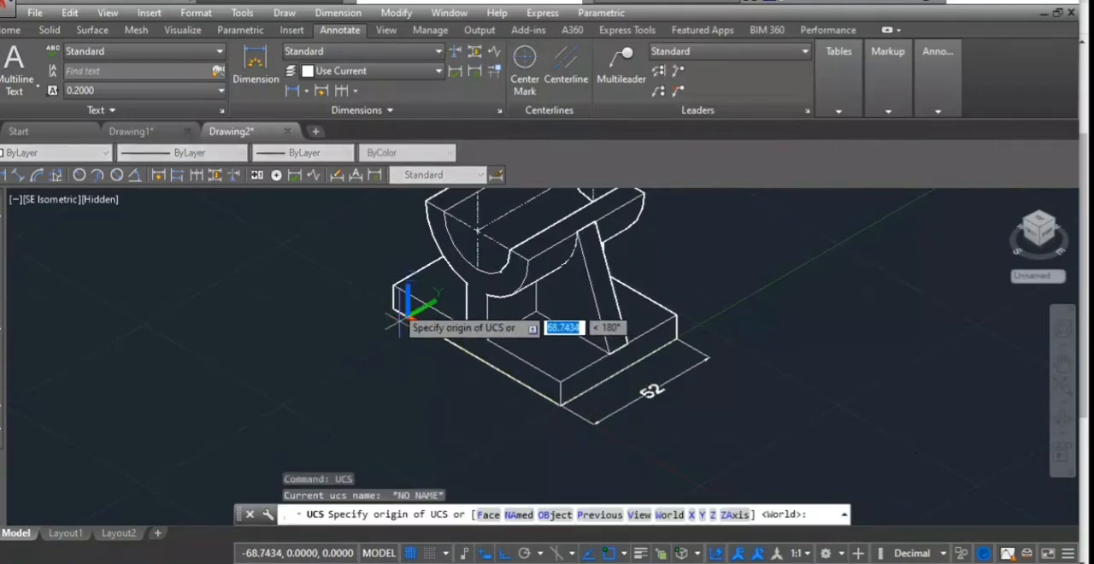
click(393, 309)
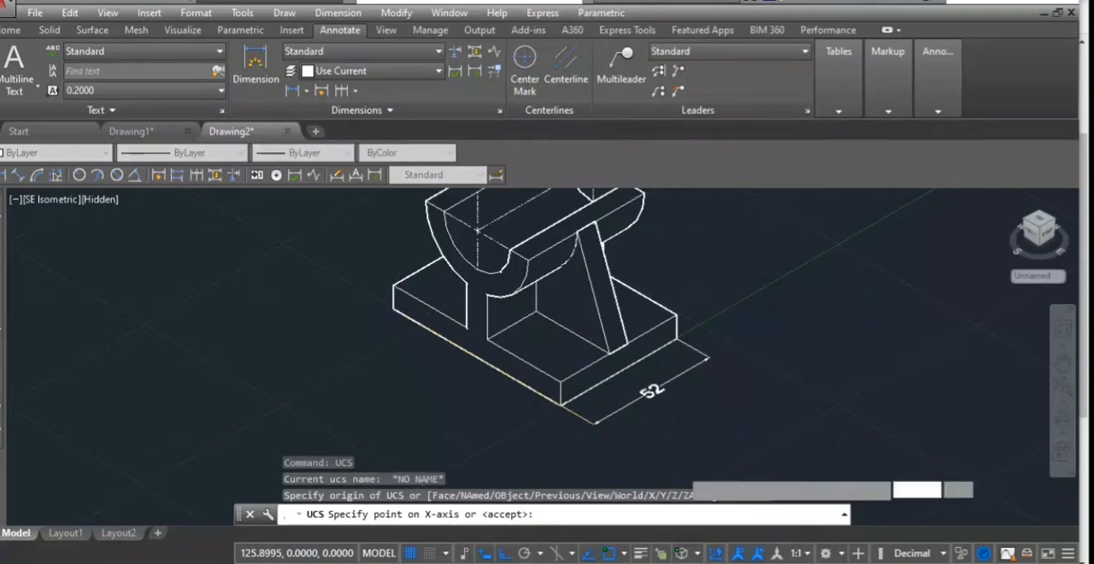
click(680, 462)
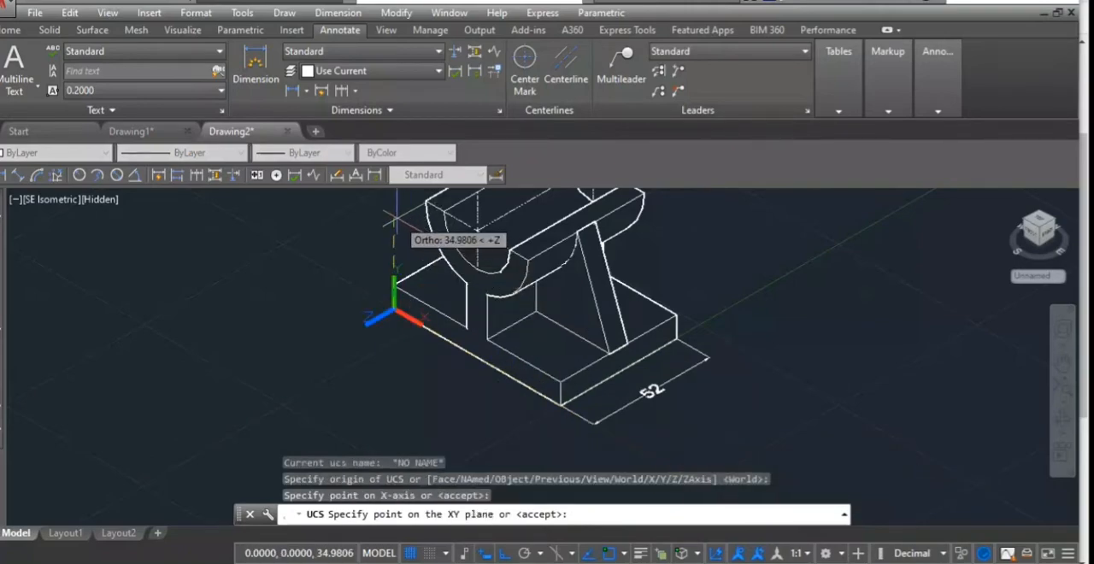
click(394, 266)
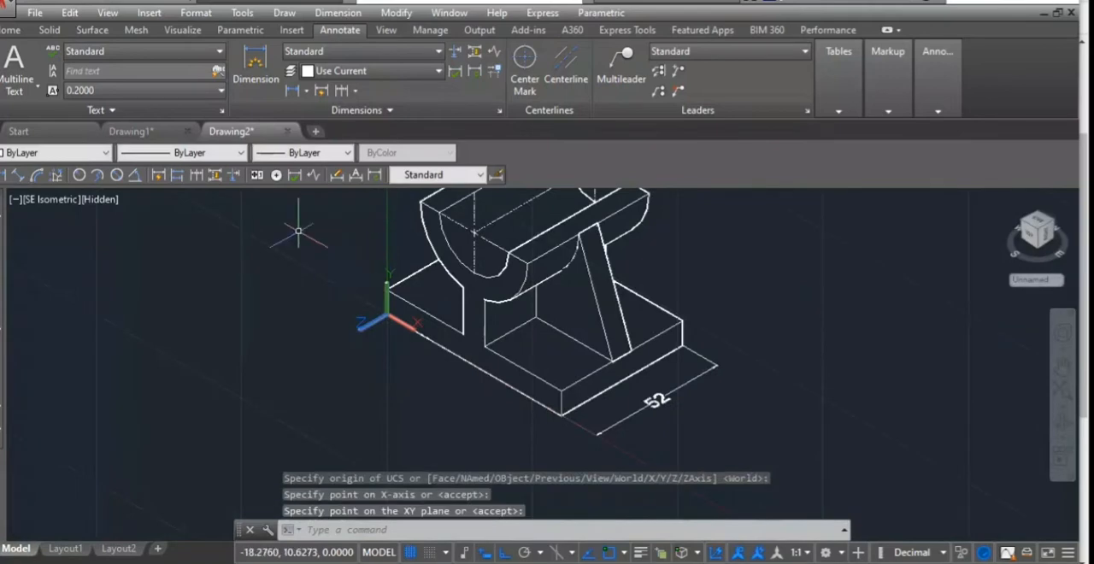
- Add an aligned dimension along the base's long lower edge, placed below the base
click(13, 174)
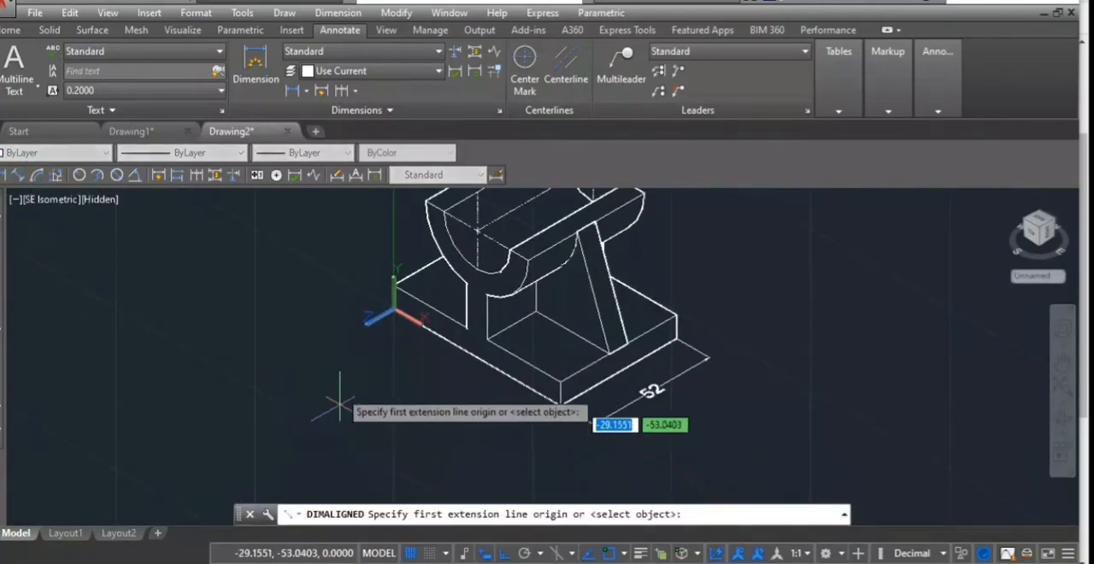
click(394, 284)
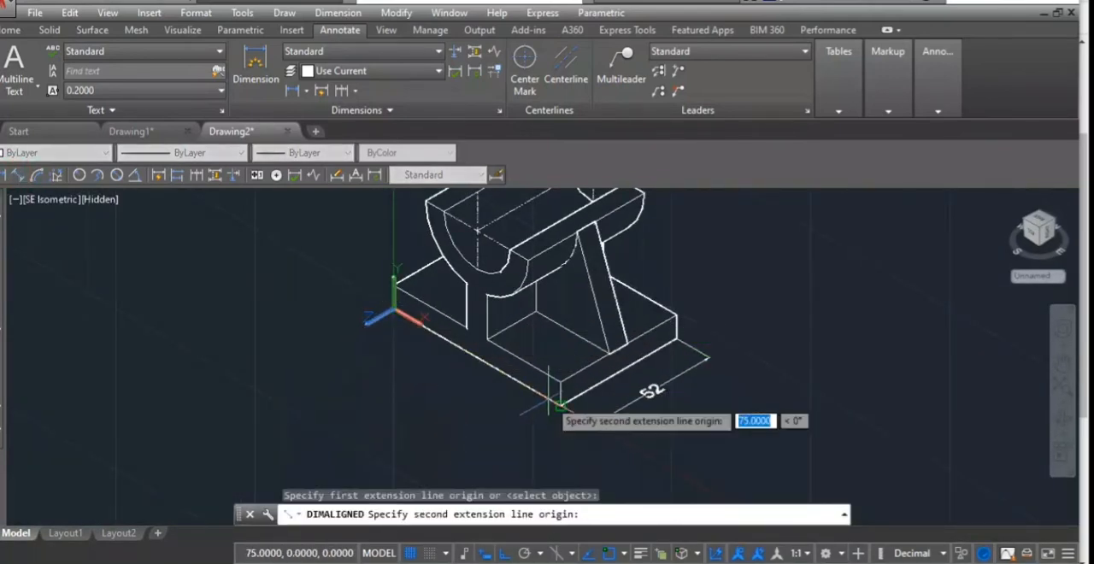
click(560, 405)
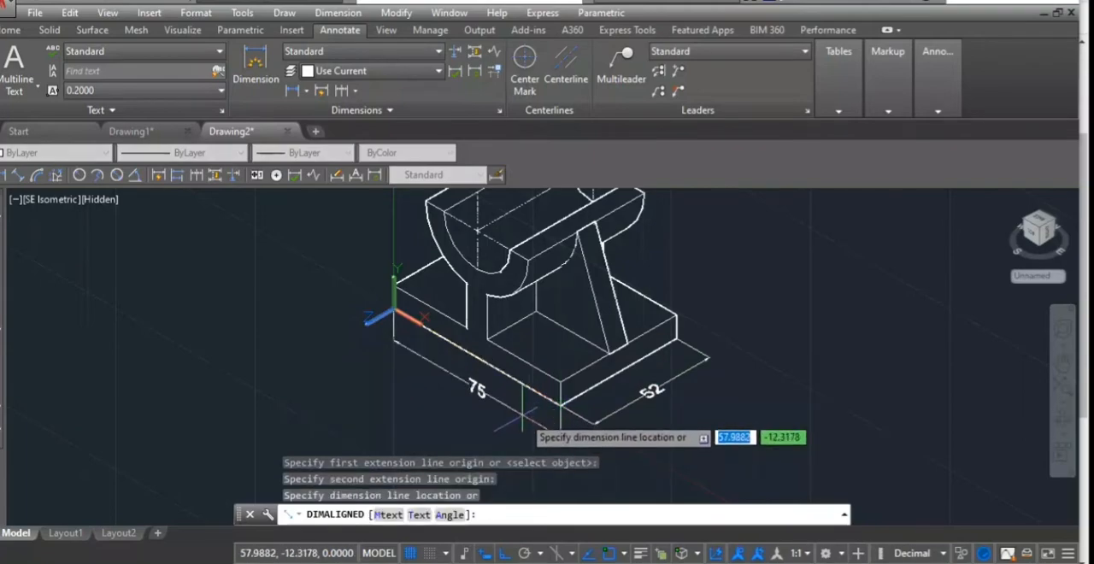
click(522, 415)
middle_drag(522, 415, 645, 458)
- Add a vertical linear dimension for the base's thickness at the UCS origin corner, placed outside the base
key(Return)
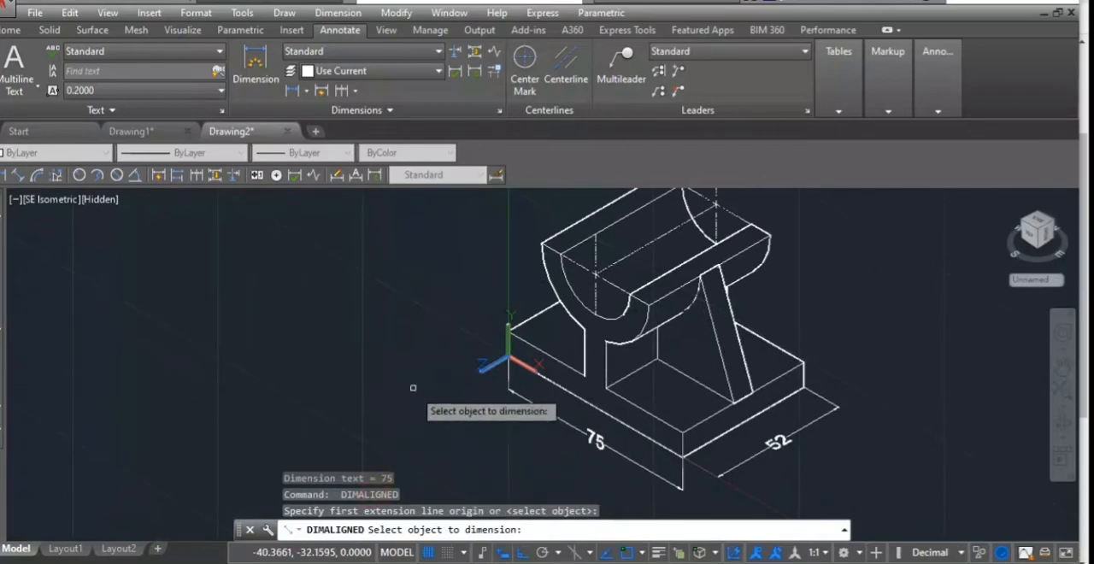
click(7, 175)
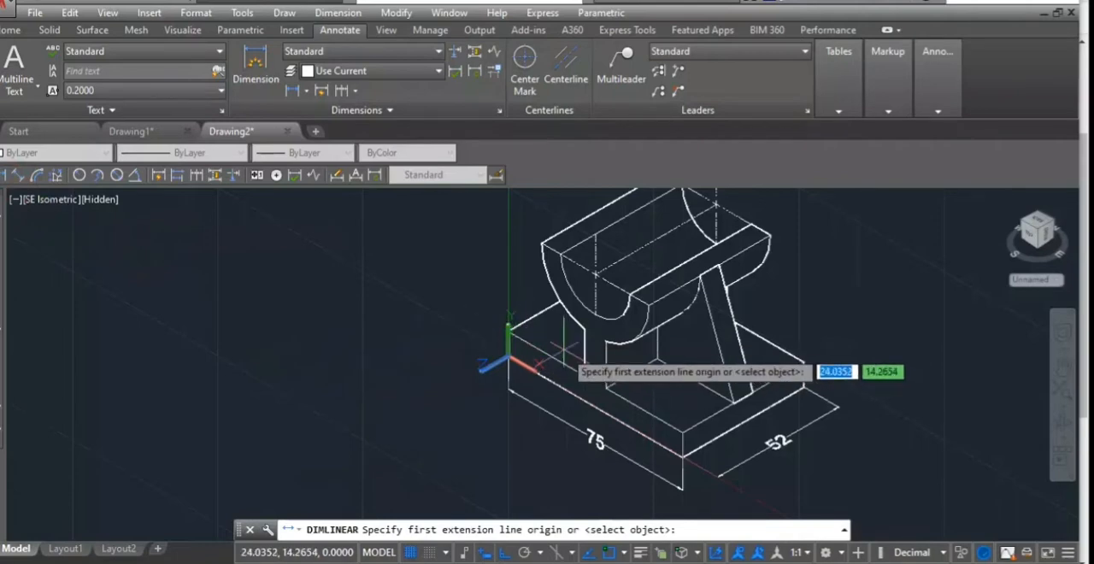
click(508, 359)
click(509, 335)
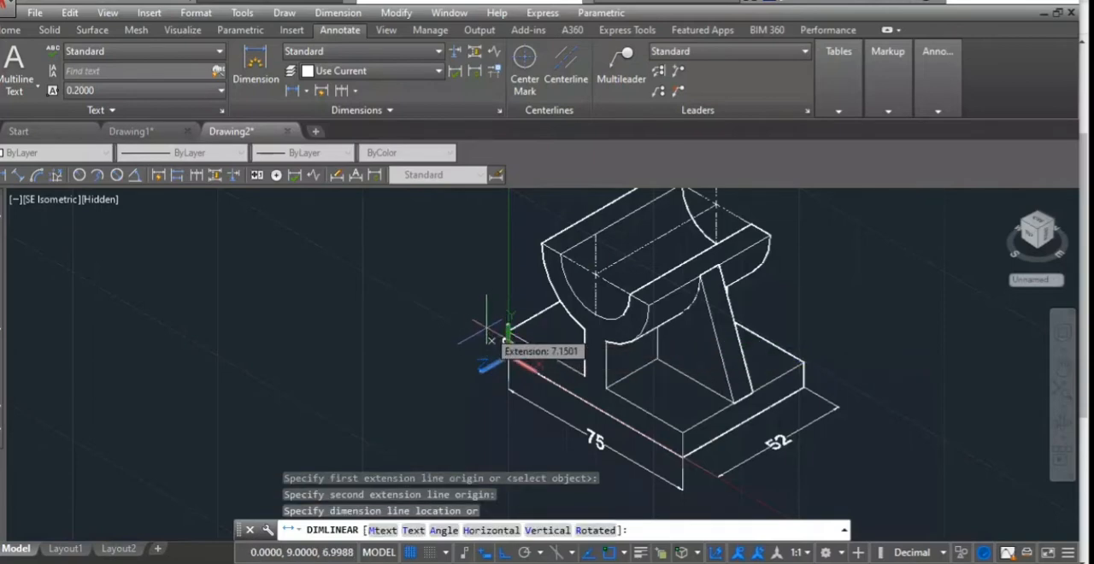
scroll(475, 330, up, 5)
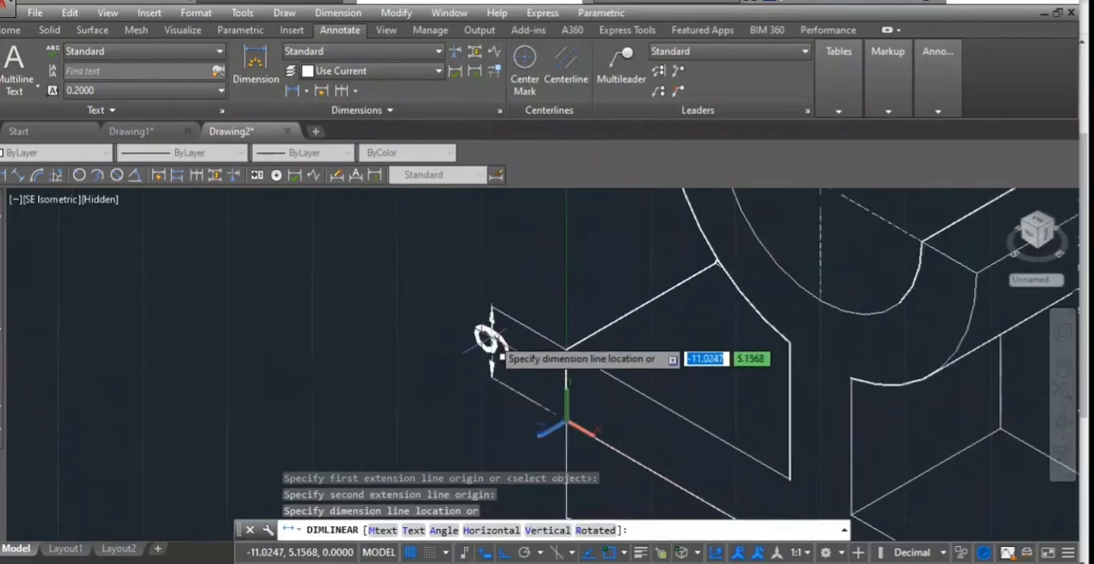
click(491, 337)
scroll(554, 313, down, 3)
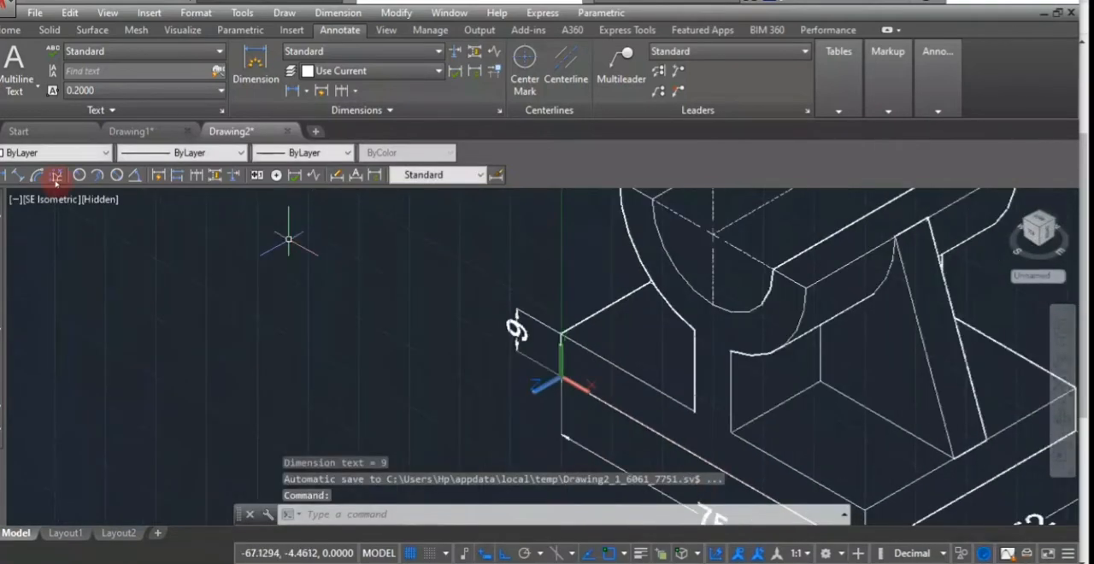
- Add a linear dimension from the base's upper corner to the trough's upper edge height, in line with the thickness dimension
click(6, 175)
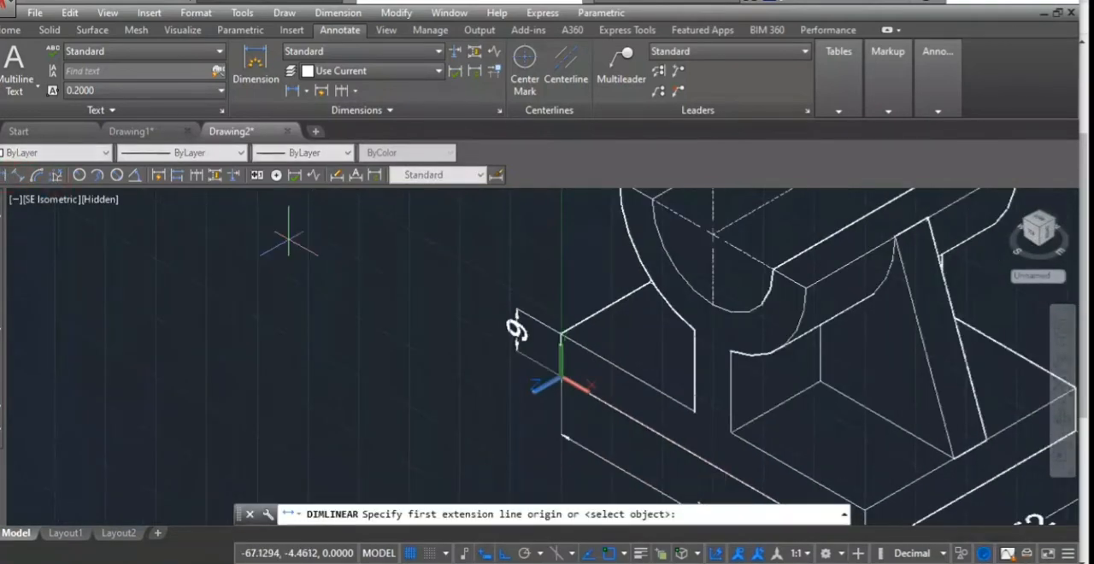
click(561, 334)
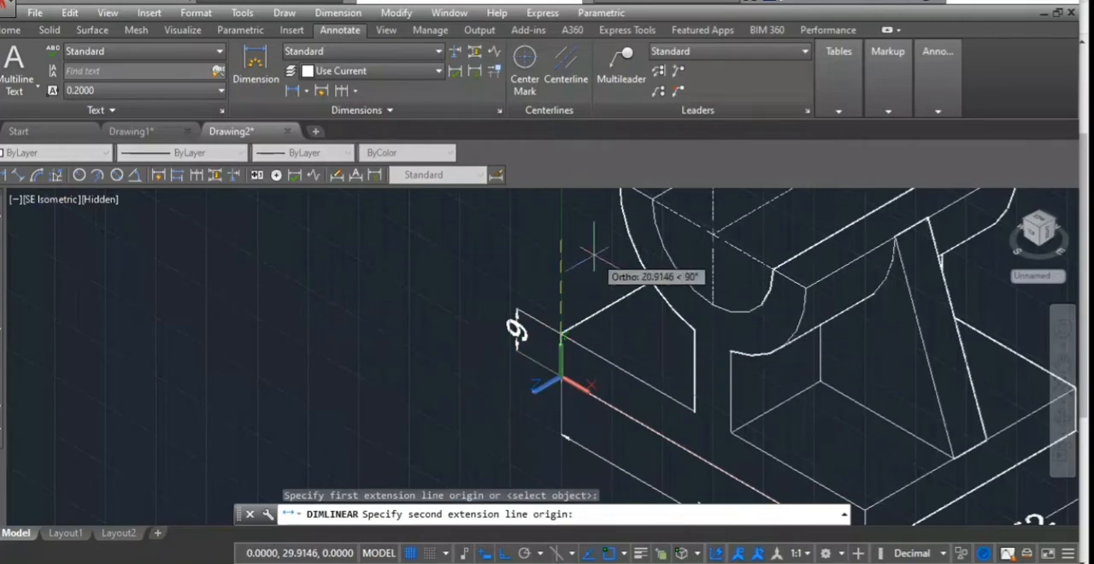
middle_drag(581, 251, 596, 324)
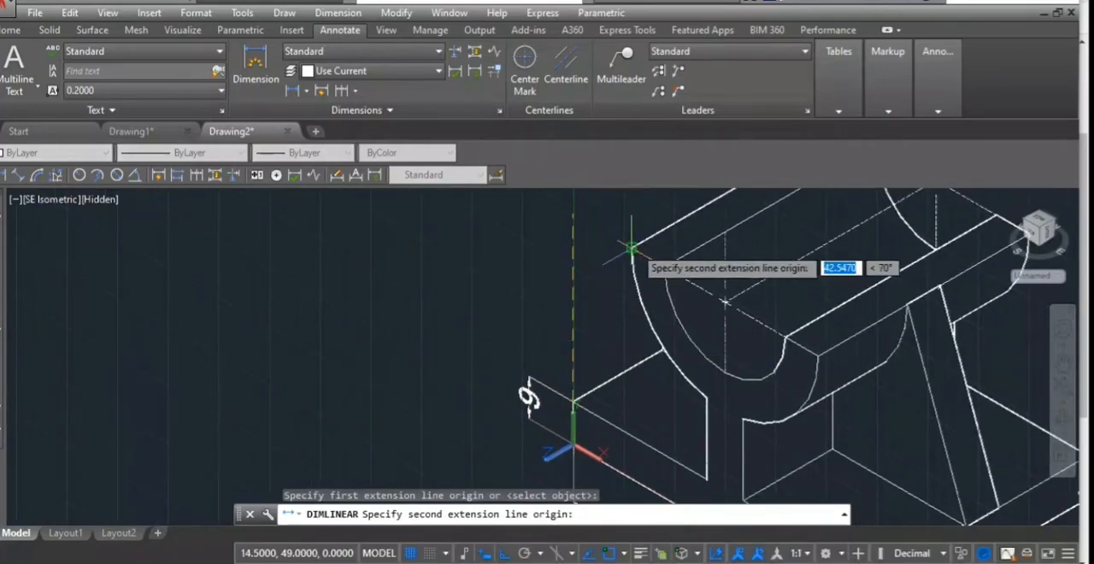
click(572, 213)
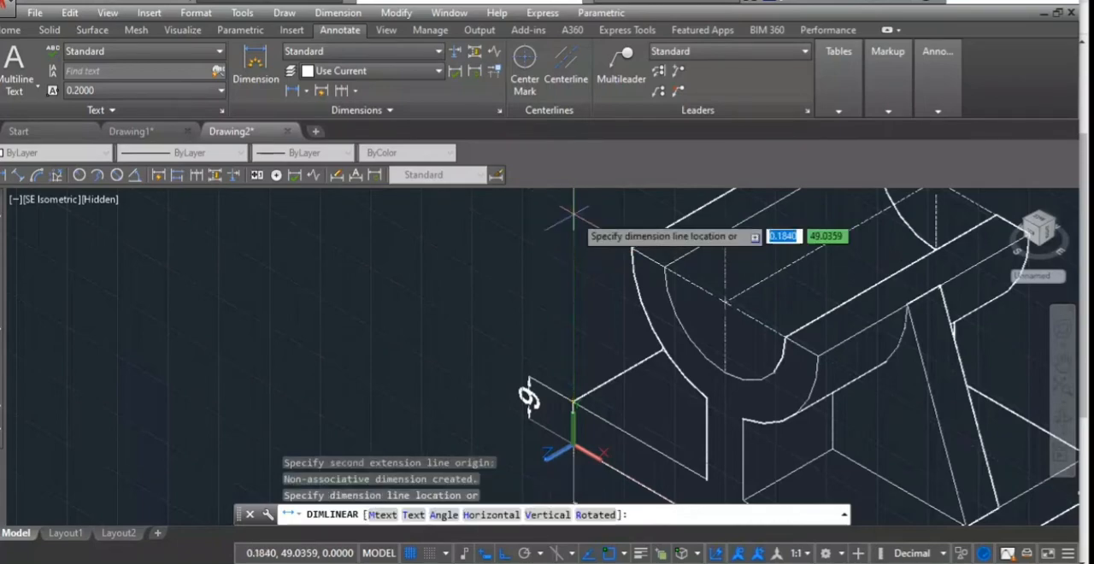
click(528, 373)
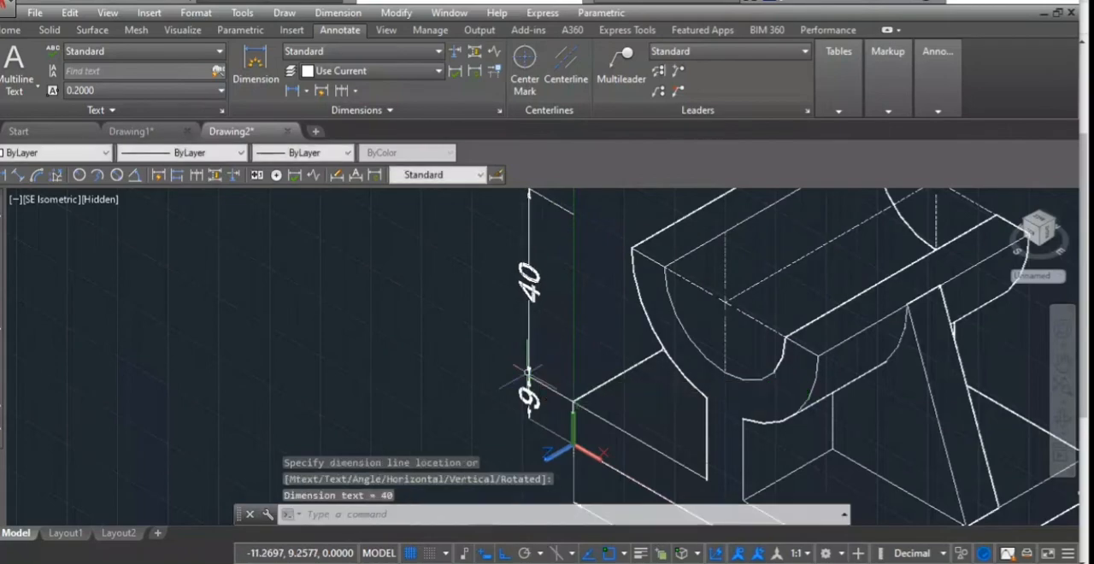
- Stretch the height dimension's upper extension line origin to the outer upper corner of the half-round trough
click(568, 217)
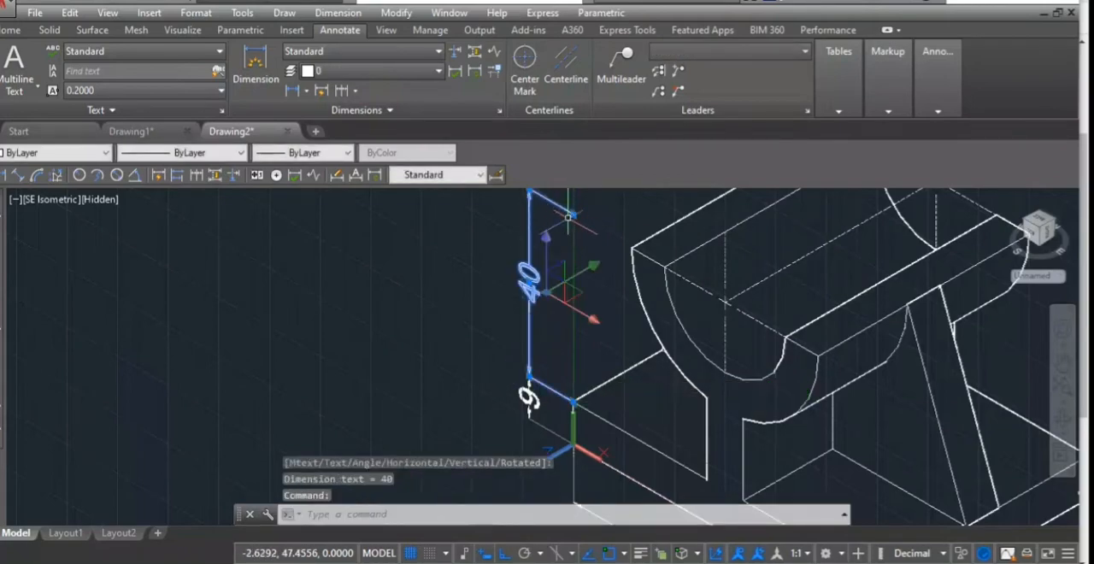
click(572, 214)
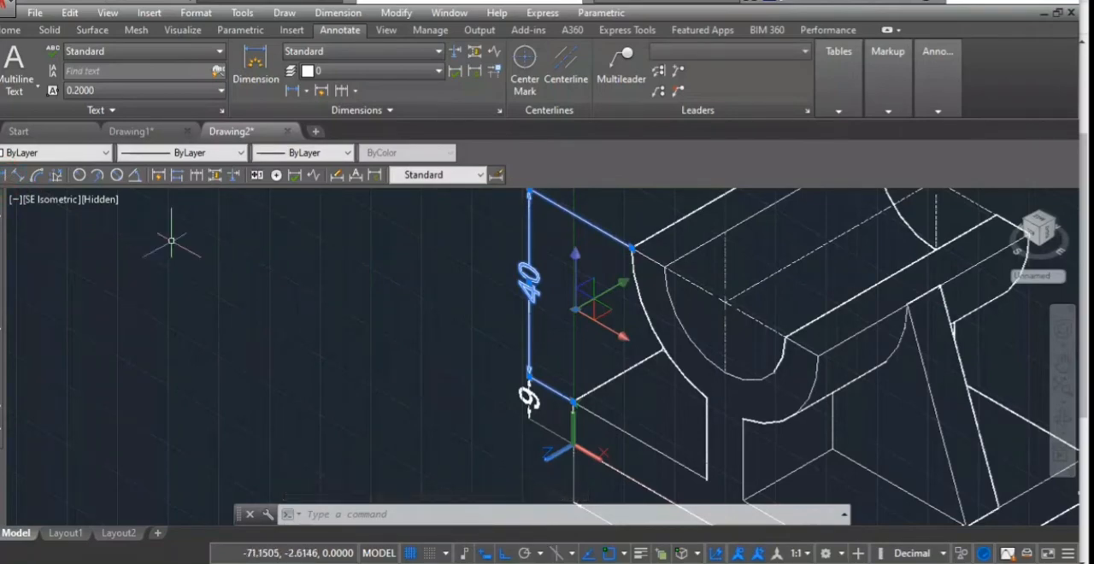
key(Escape)
key(Escape)
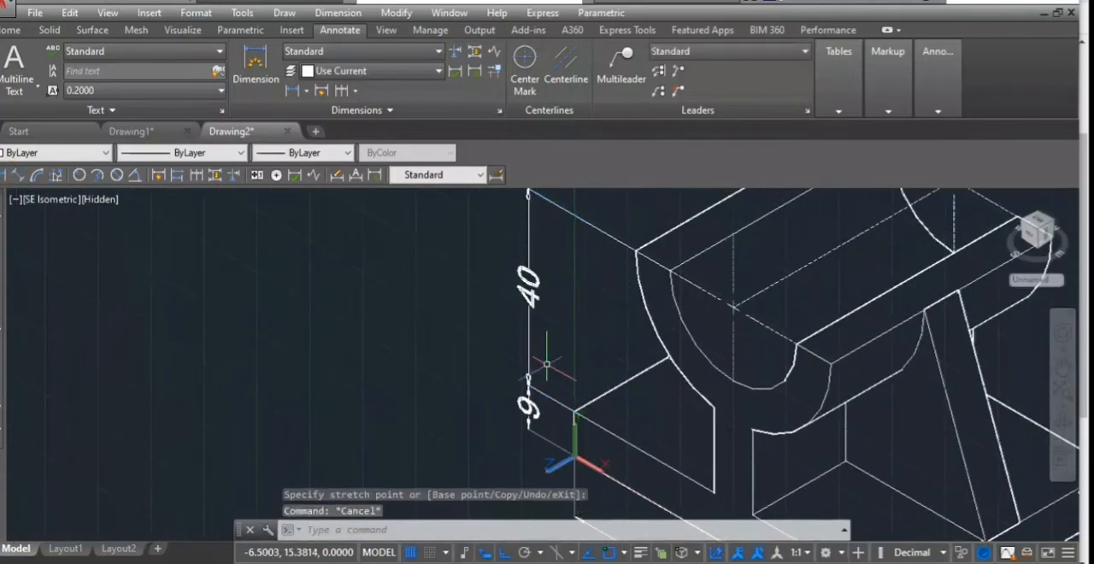
- Undo the last UCS change
key(ctrl+z)
scroll(513, 329, down, 5)
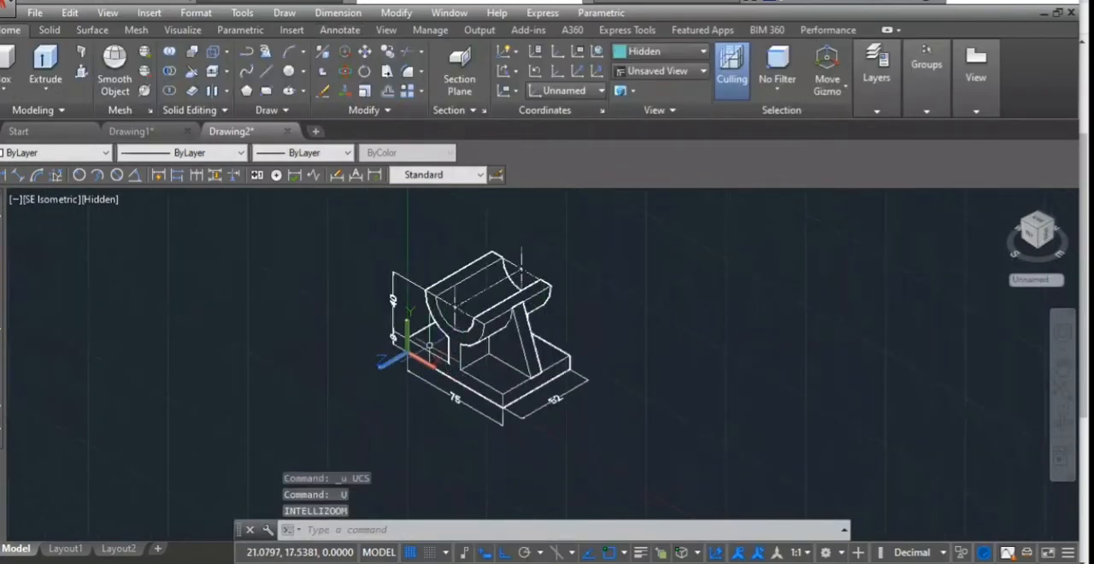
- Place the UCS on the base's top face, with its origin at the front corner, X along the front edge and Y along the side edge
scroll(429, 343, up, 4)
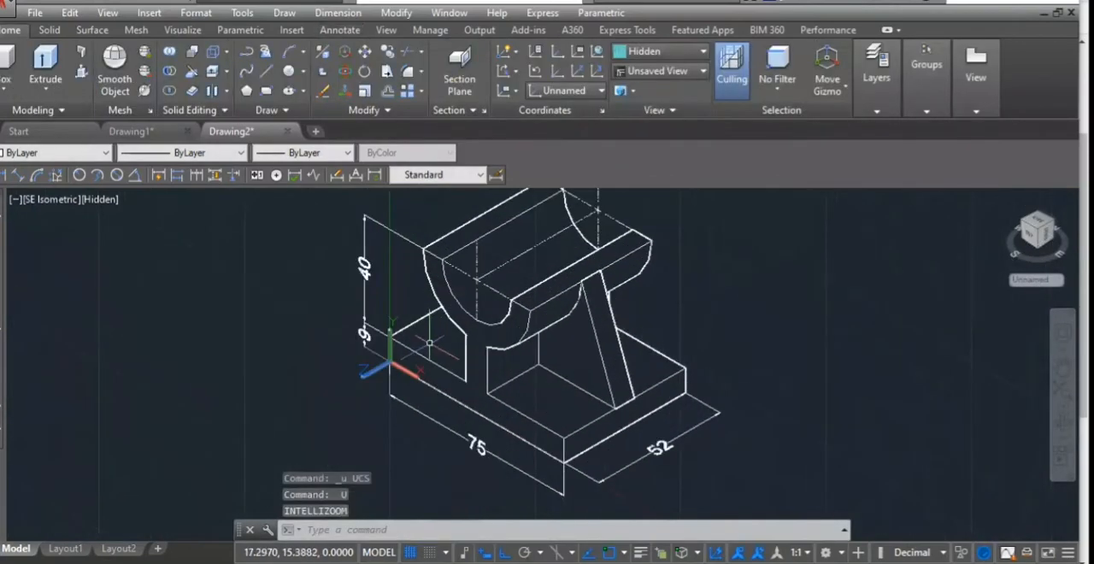
text(UC)
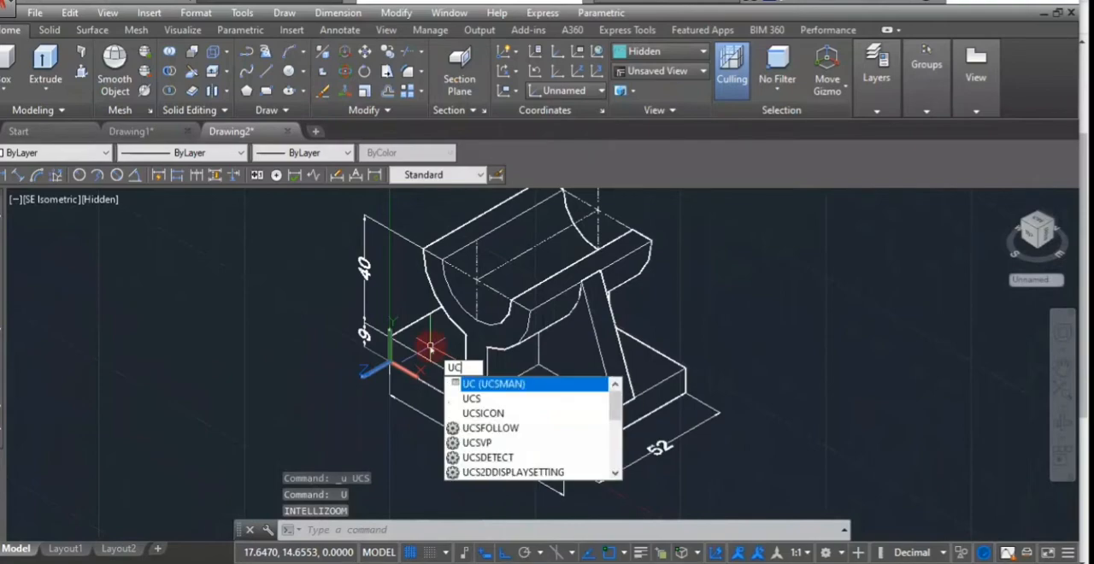
text(s)
key(Return)
scroll(418, 346, up, 5)
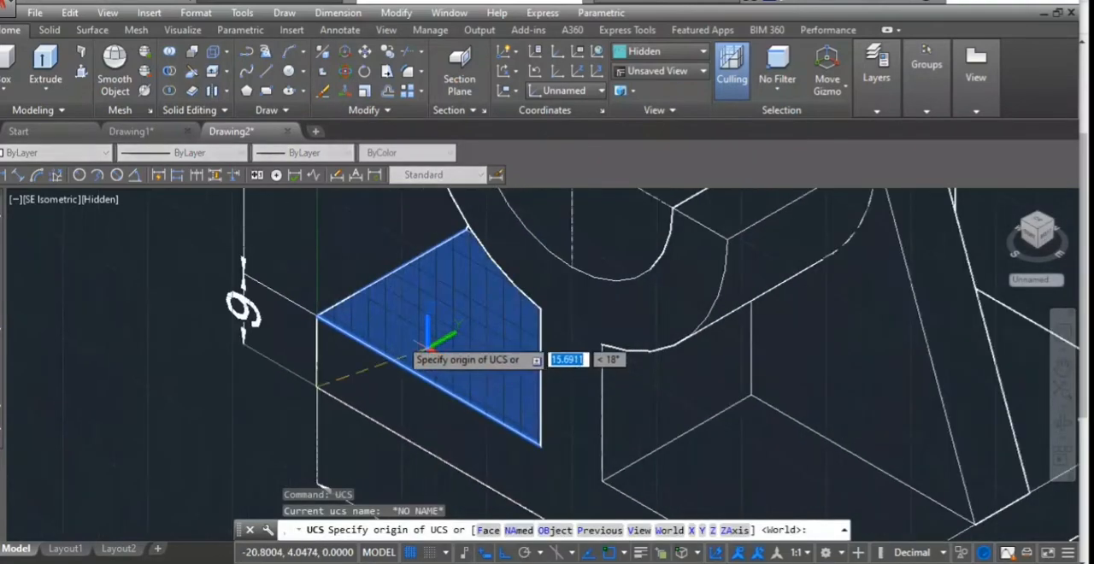
click(317, 322)
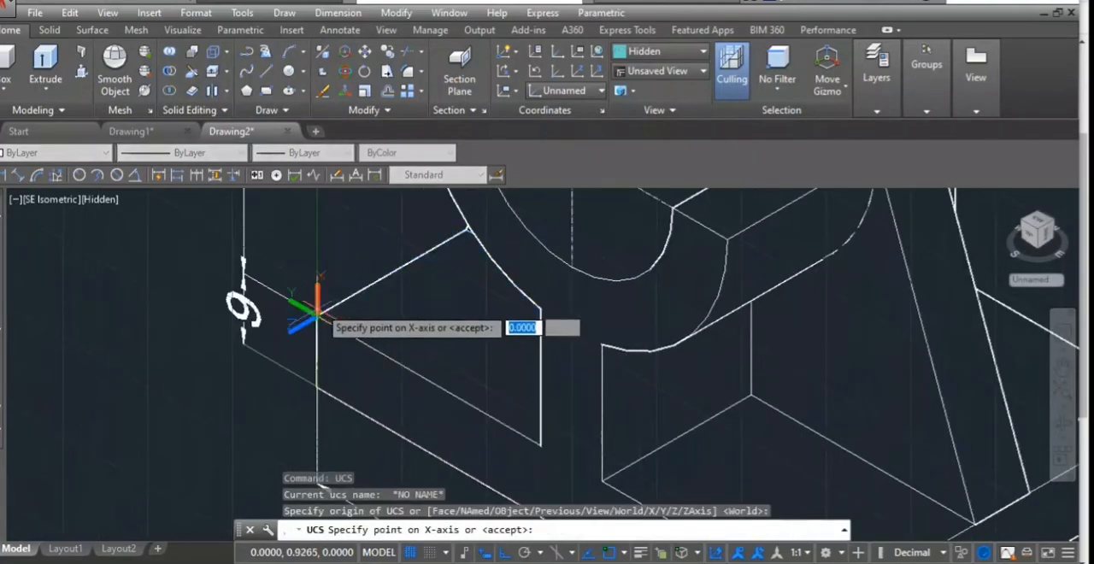
click(539, 443)
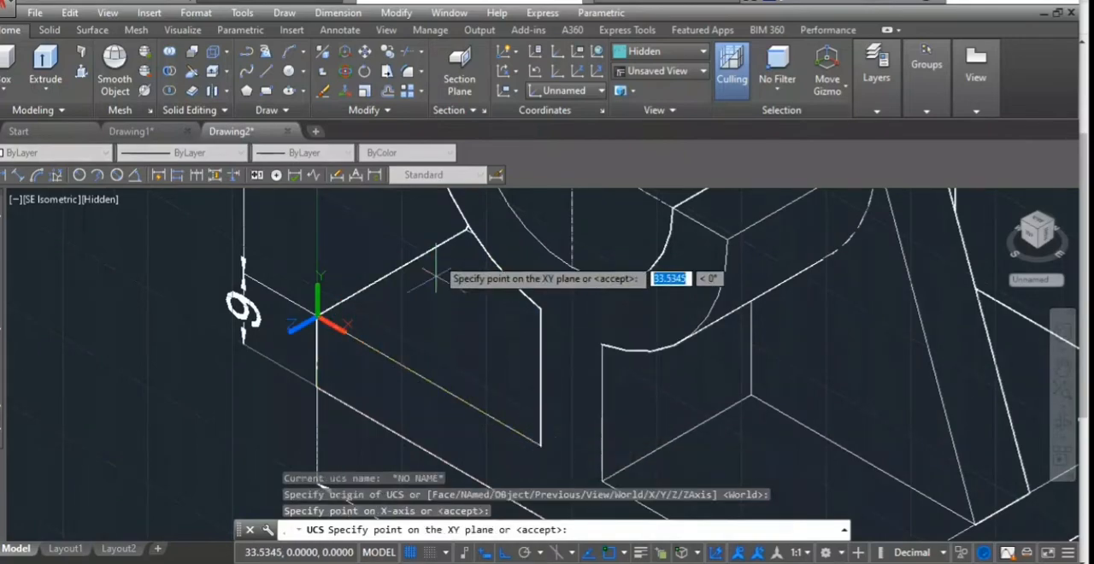
click(466, 229)
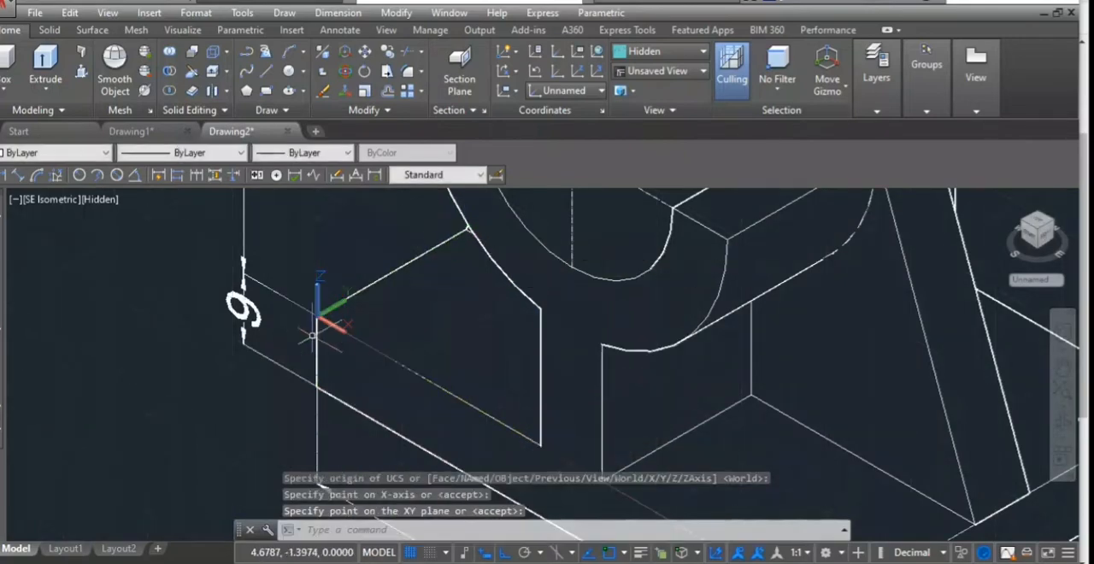
- Add an aligned dimension on the base's top face from the front edge's midpoint to the rib, and restore the SE Isometric view
shift+middle_drag(194, 422, 235, 431)
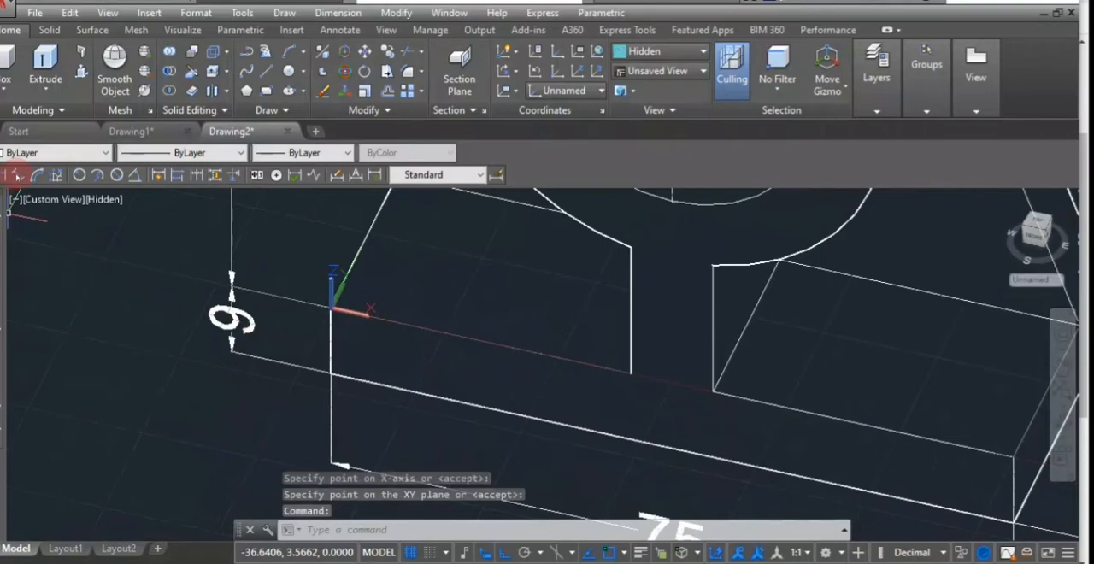
click(16, 174)
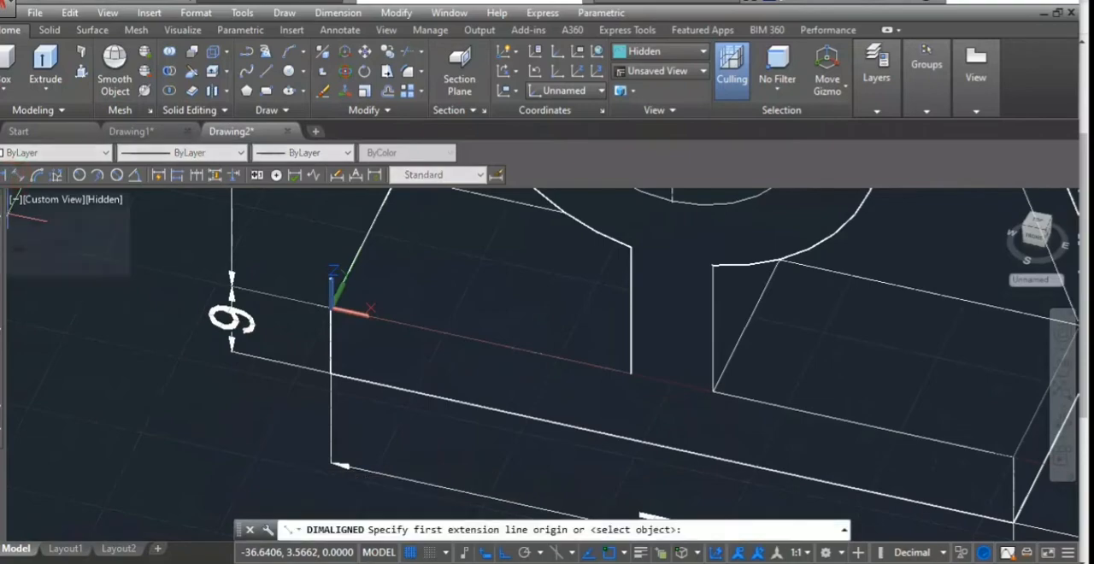
click(483, 339)
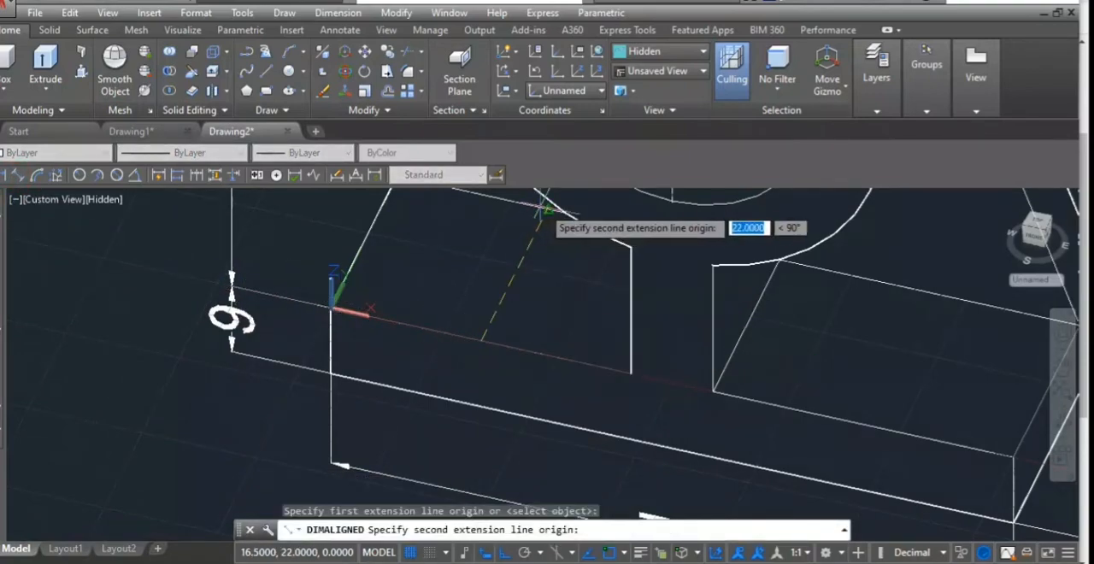
click(547, 207)
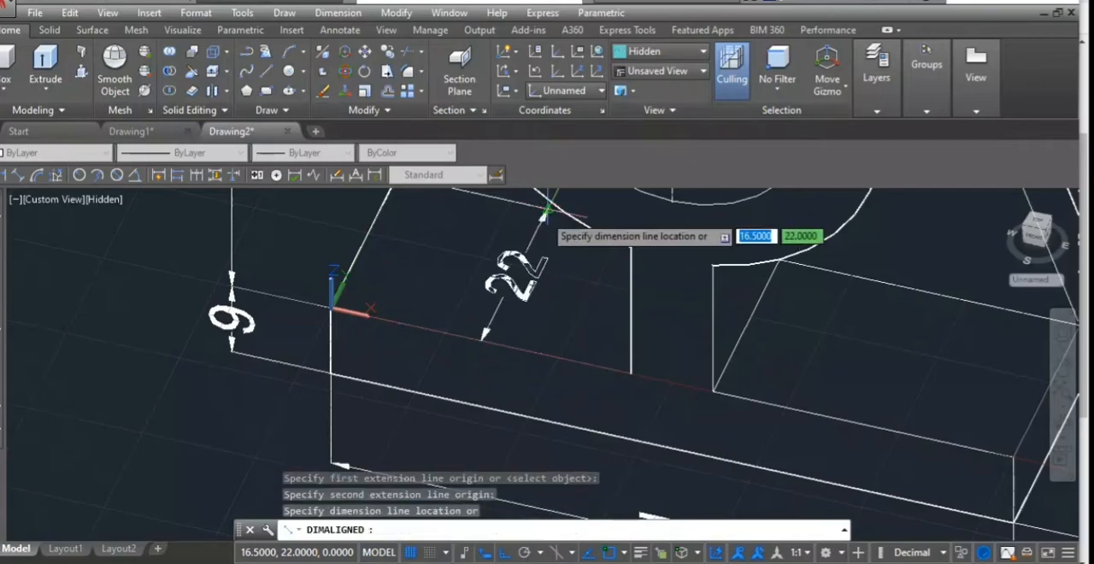
click(521, 210)
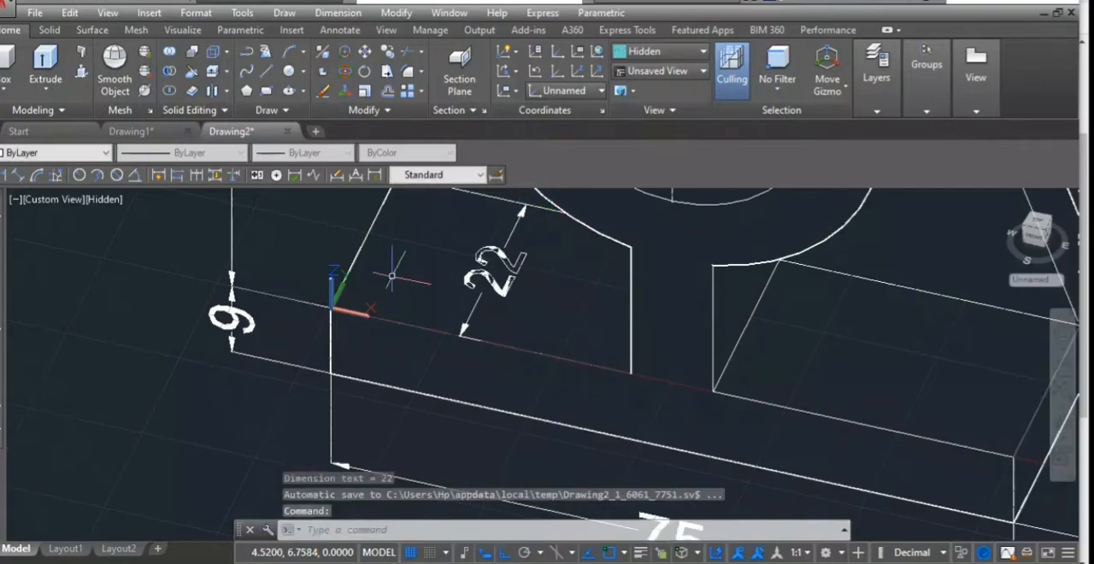
click(67, 200)
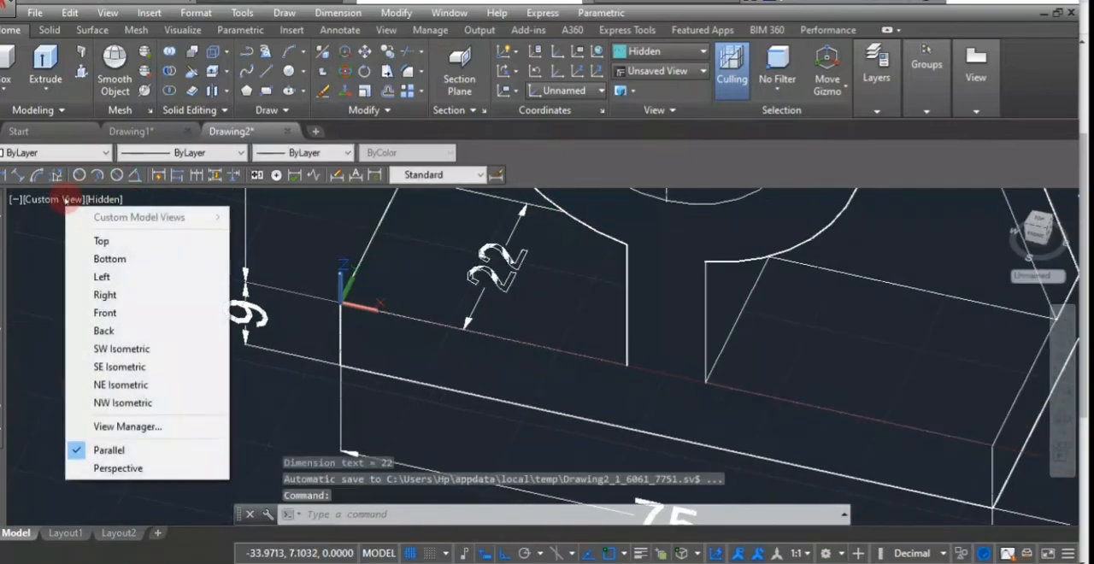
click(111, 366)
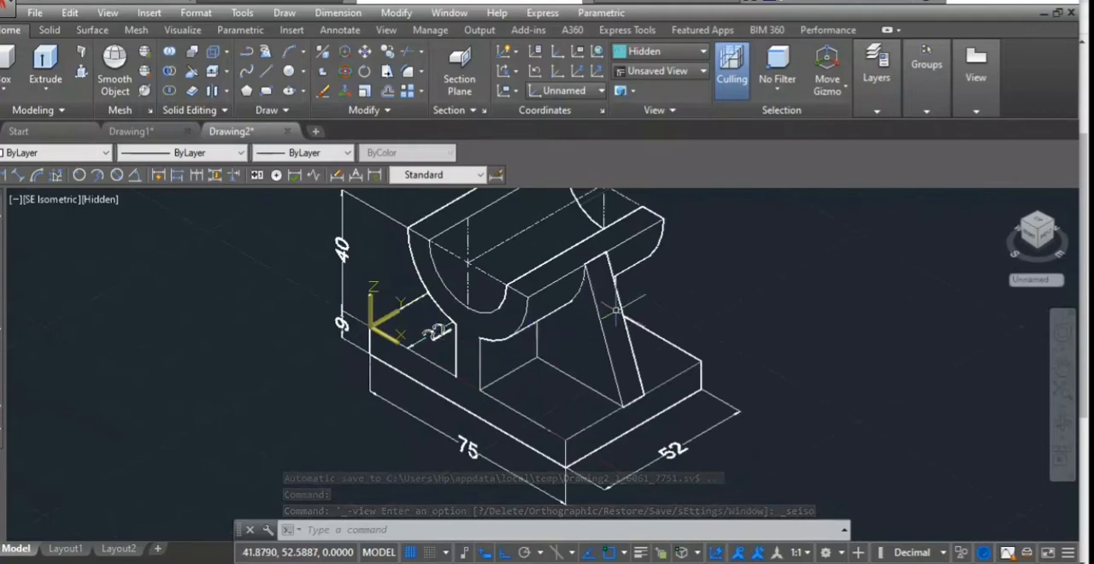
- Align the UCS to the rib's sloping face, with its origin at the lower corner, X along the base edge and Y towards the upper corner
text(u)
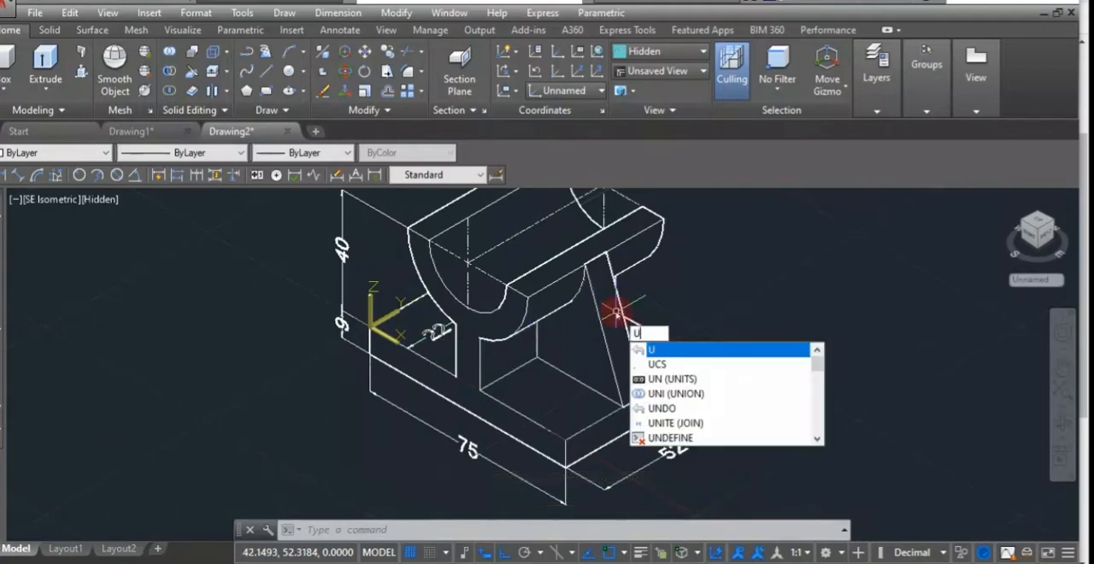
text(cs)
key(Return)
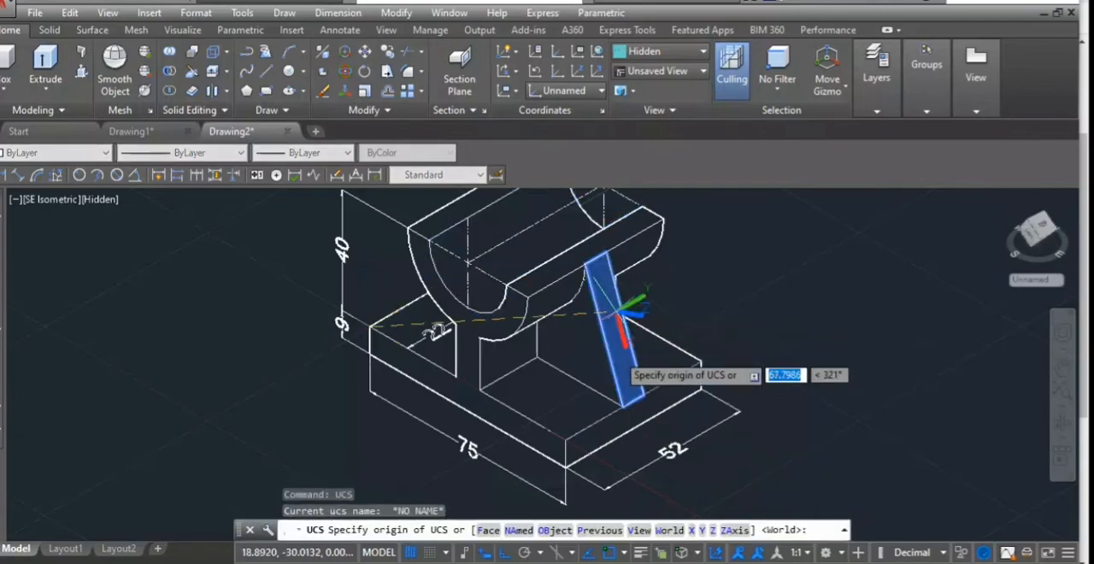
click(625, 407)
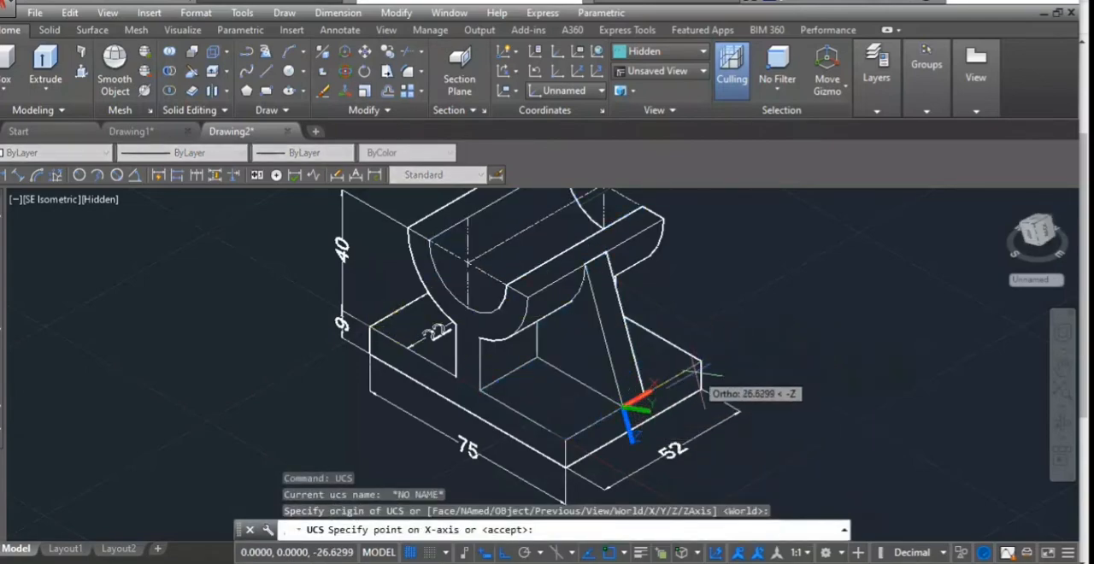
click(779, 312)
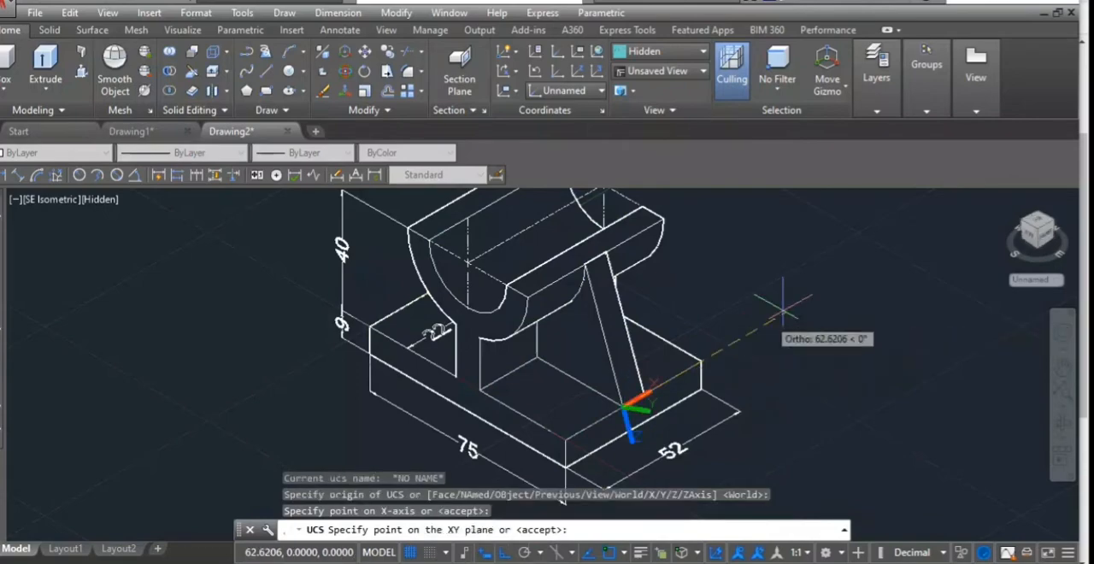
click(584, 265)
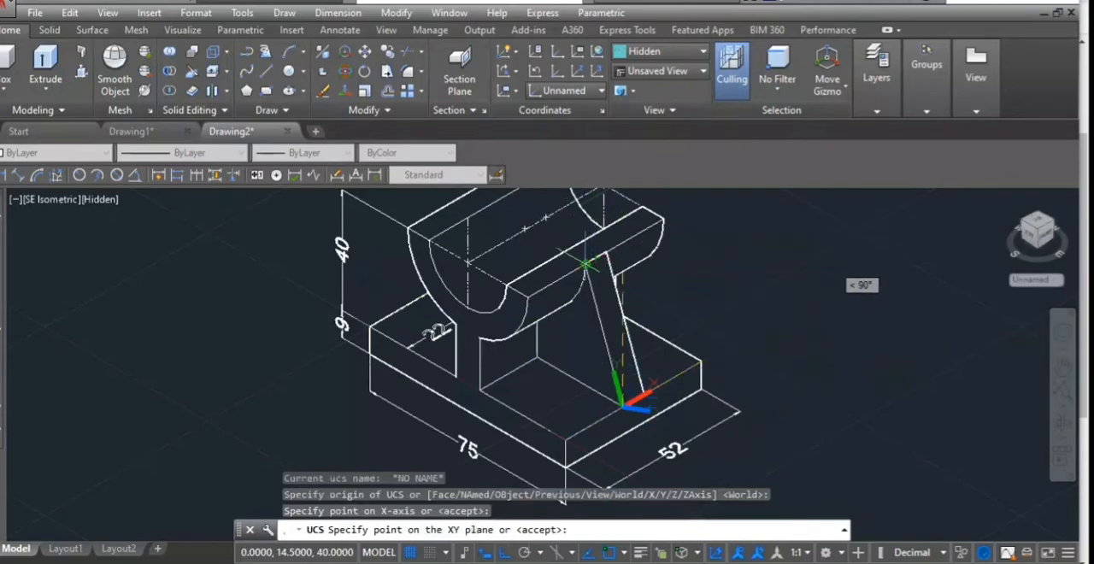
click(584, 265)
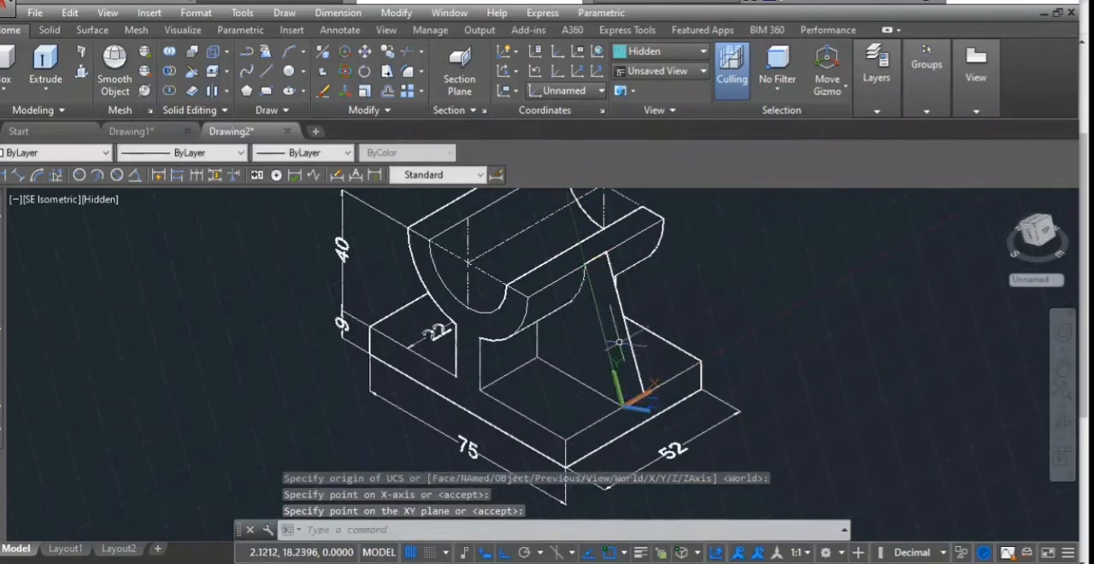
- Add an aligned dimension for the rib's thickness between the midpoints of the sloping face's long edges
click(57, 174)
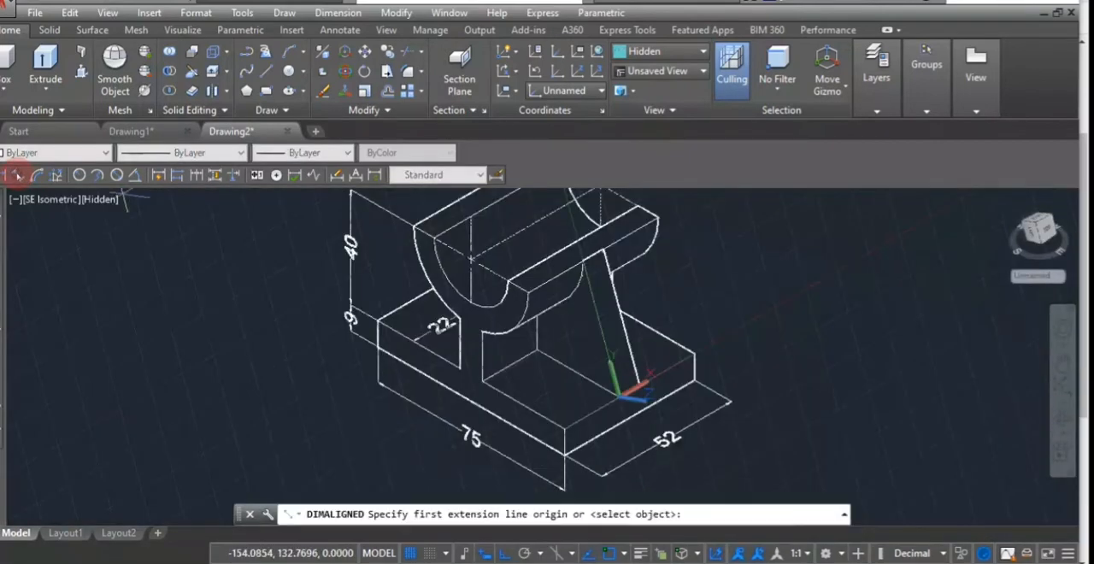
click(605, 335)
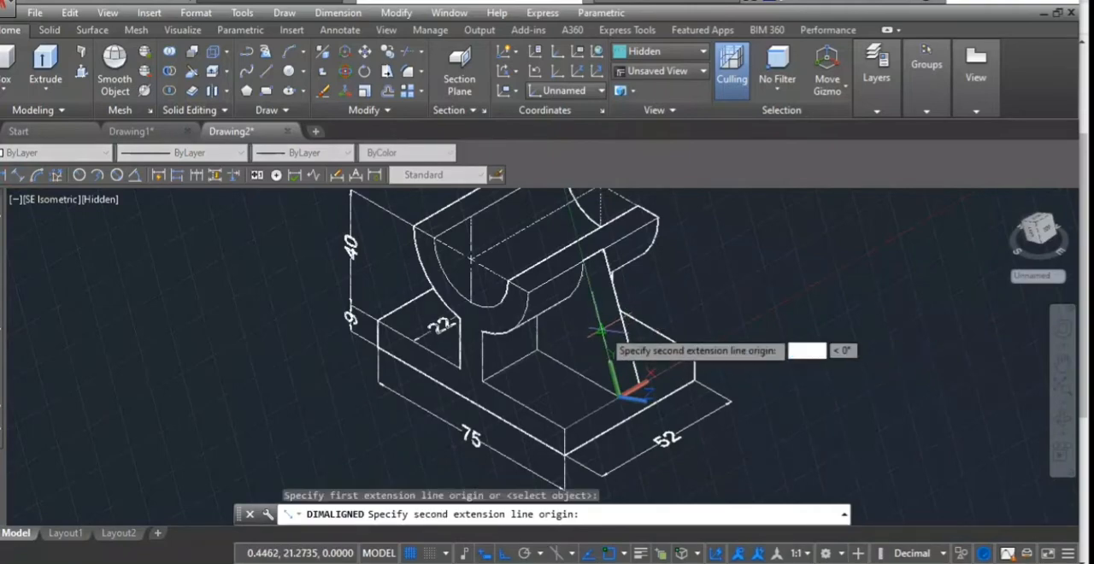
click(621, 321)
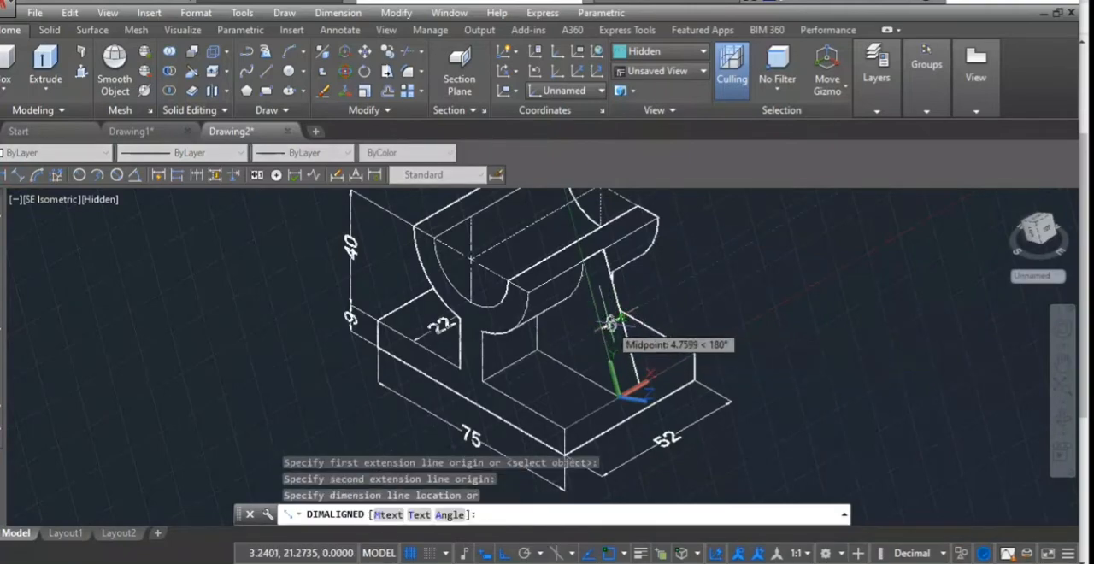
scroll(611, 323, up, 5)
click(610, 318)
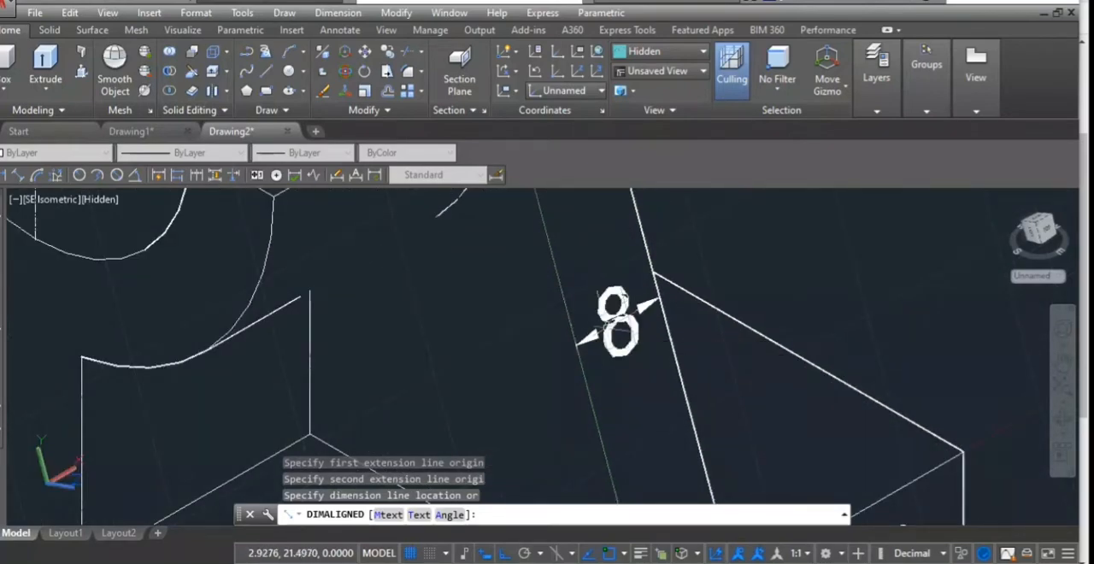
scroll(602, 312, down, 5)
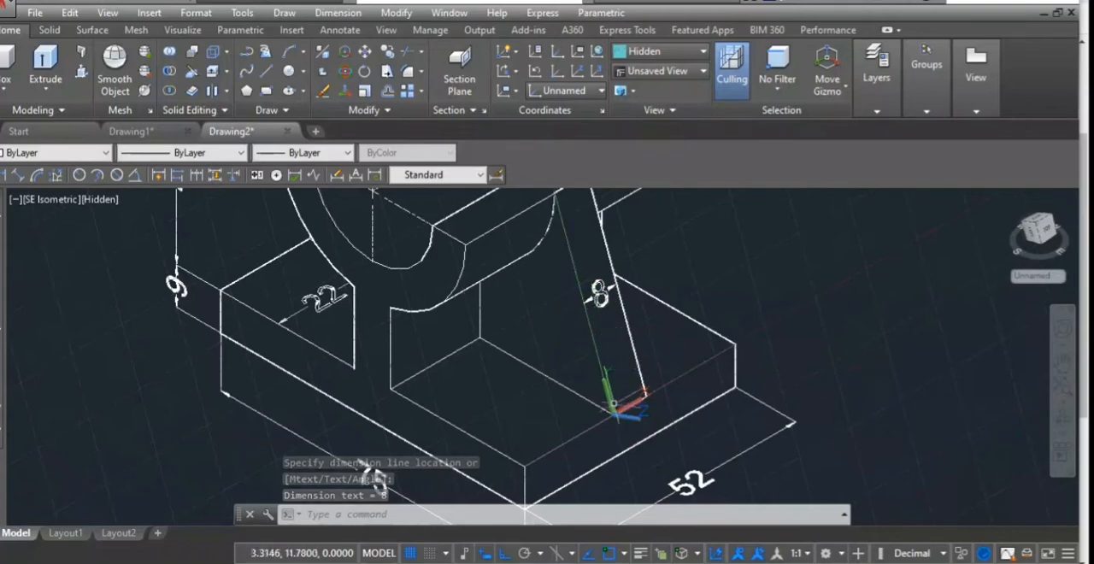
scroll(597, 368, down, 4)
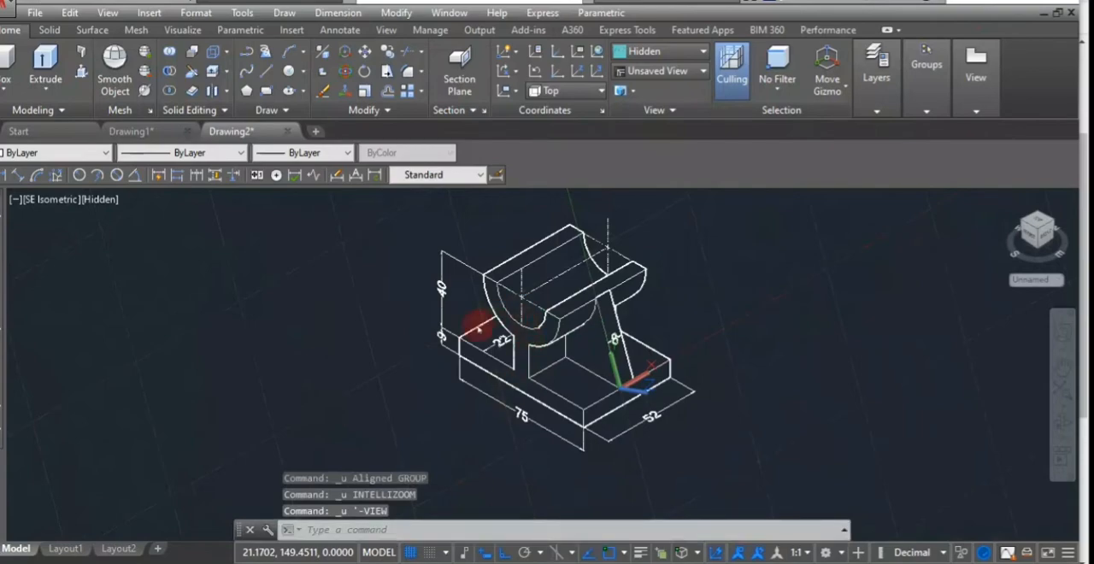
- In the Front view, add an aligned dimension with Ortho off from the trough's centre diagonally to its inner arc
click(48, 202)
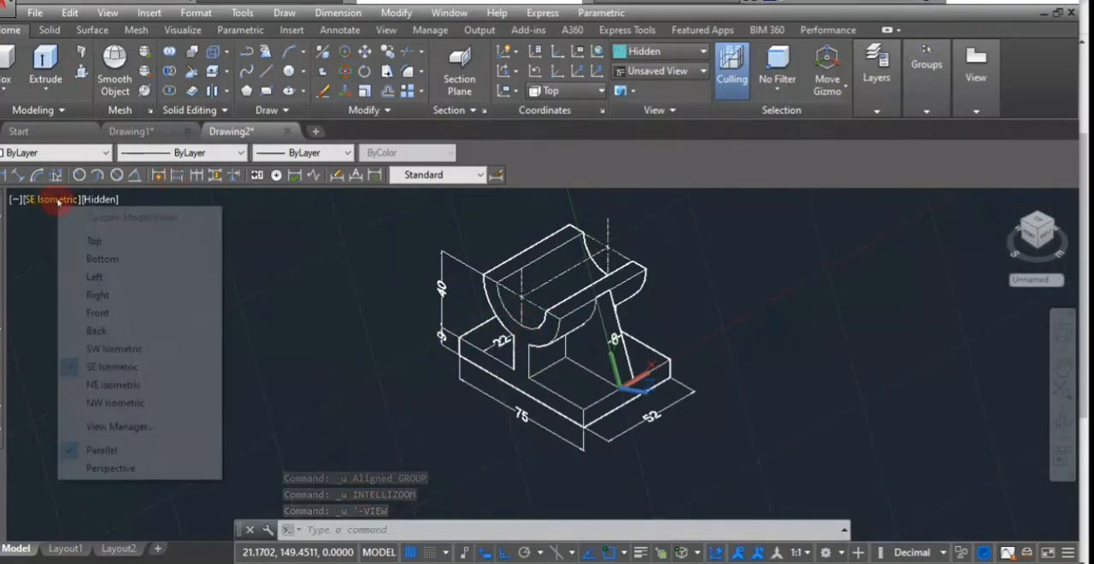
click(98, 313)
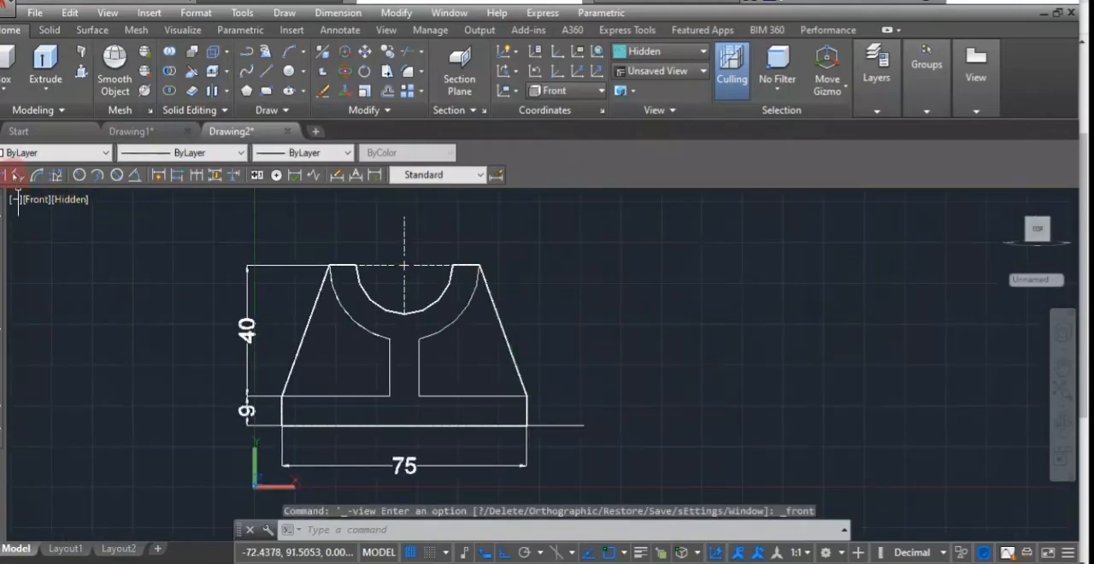
click(17, 175)
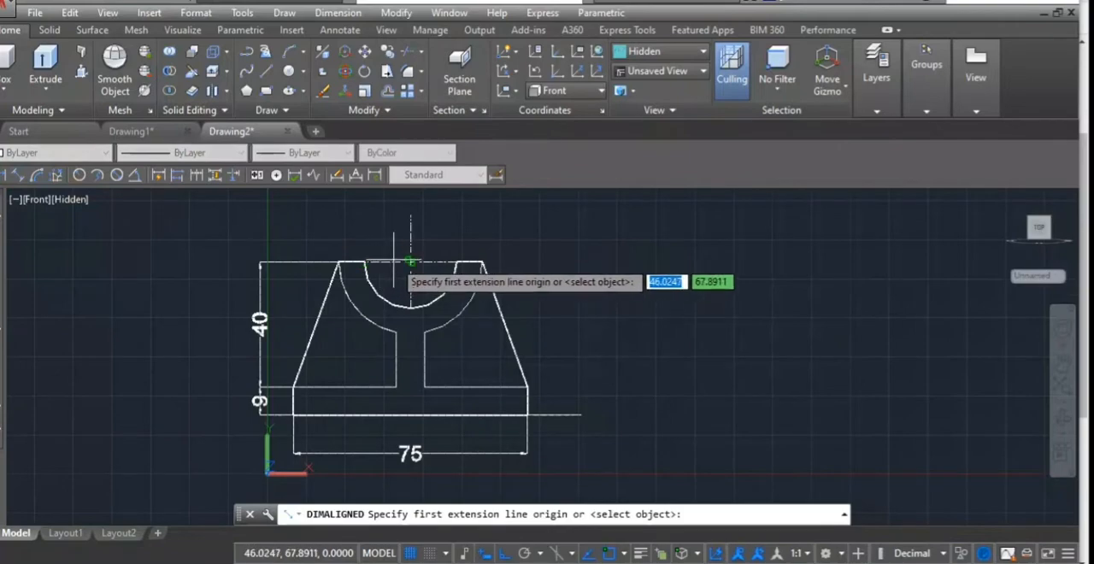
scroll(410, 261, up, 5)
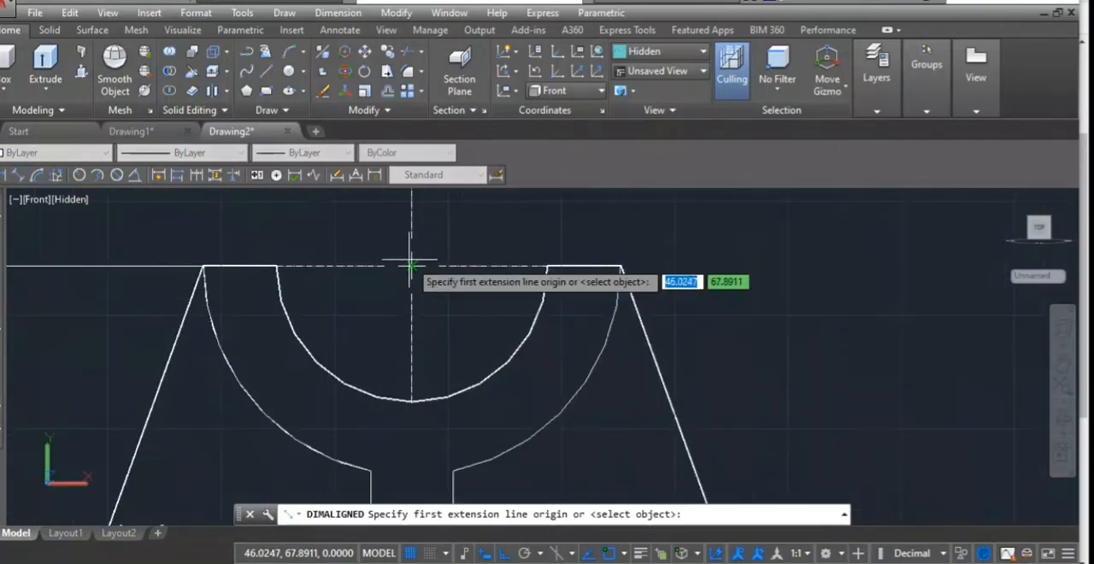
click(411, 266)
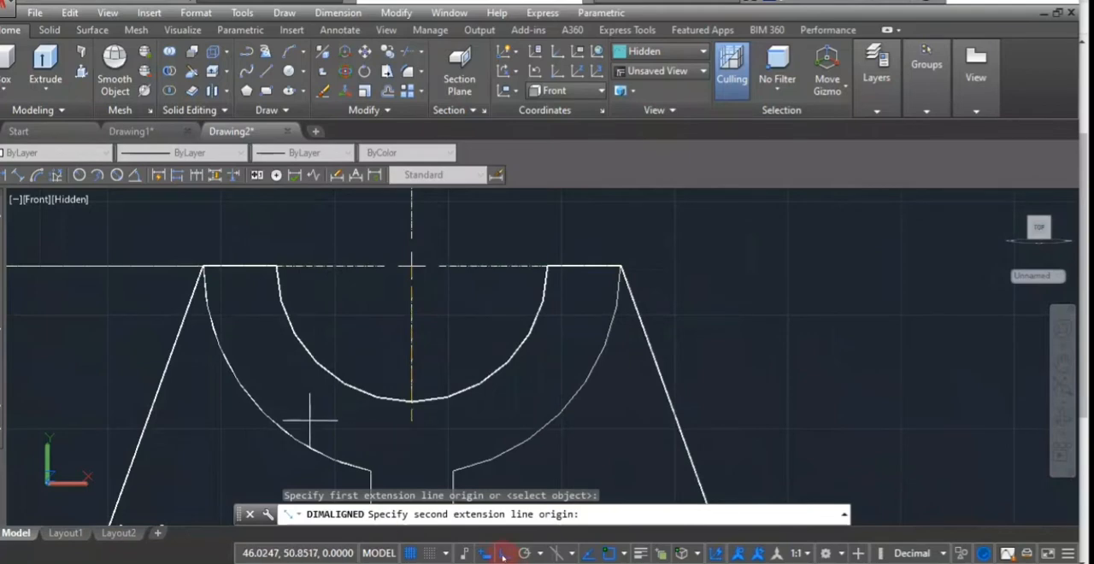
click(503, 554)
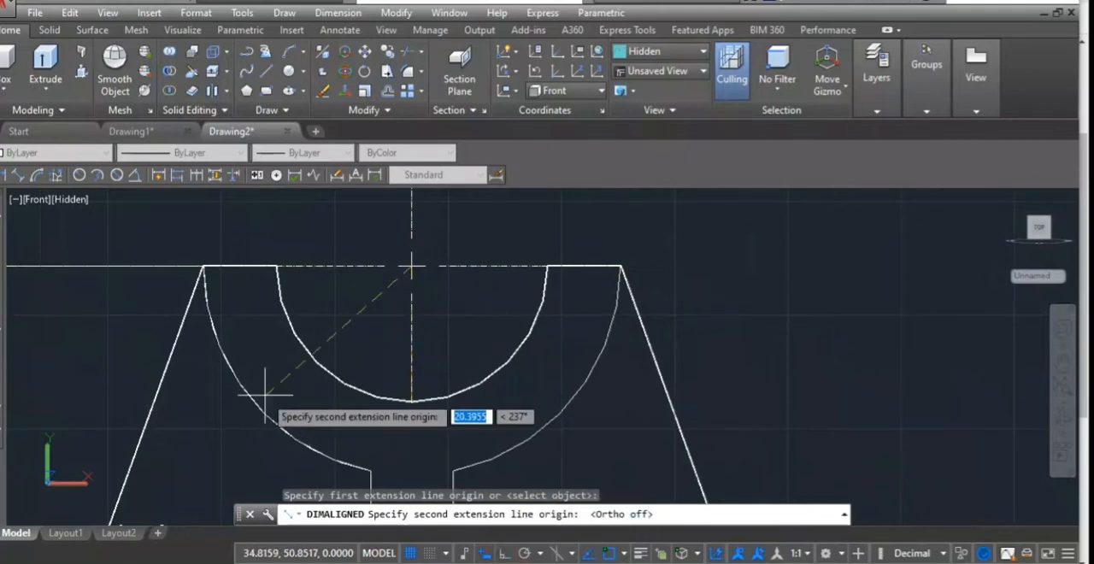
click(315, 364)
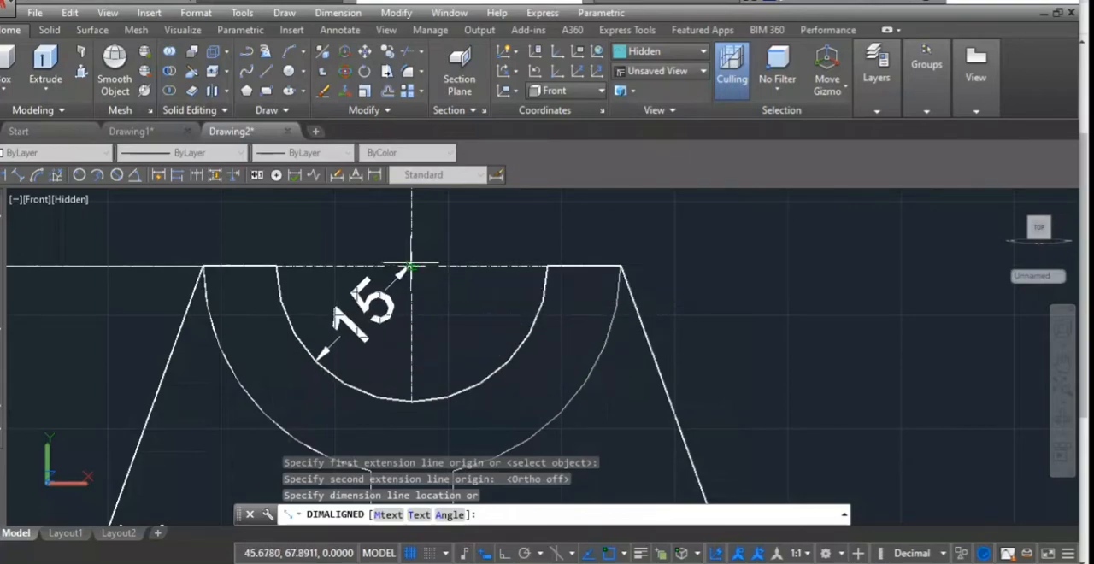
click(314, 364)
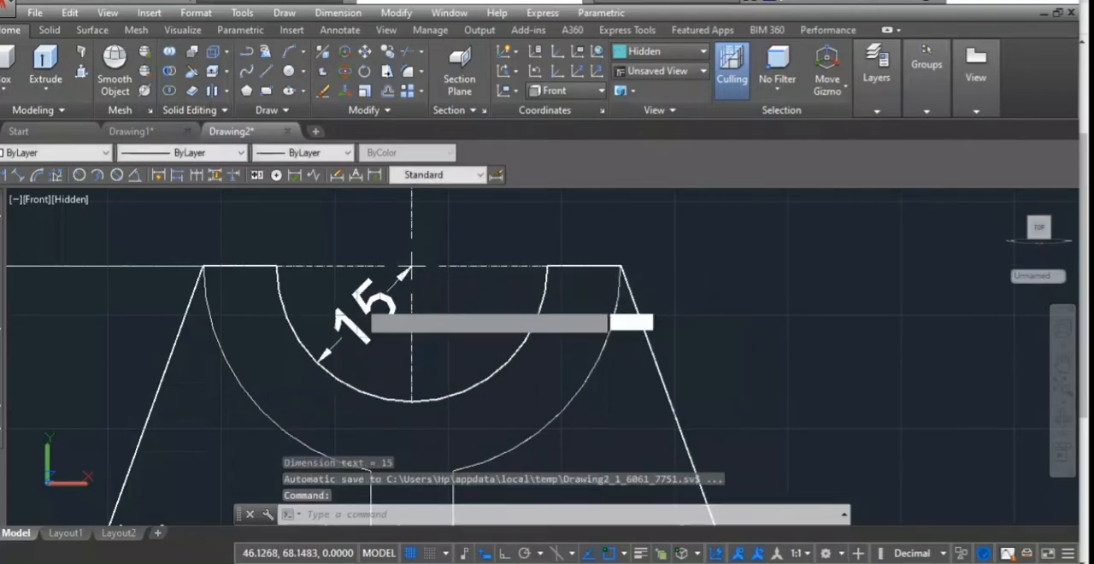
- Add an aligned dimension across the trough's wall, diagonally from its inner arc to its outer arc, in line with the radius dimension
key(Return)
click(313, 365)
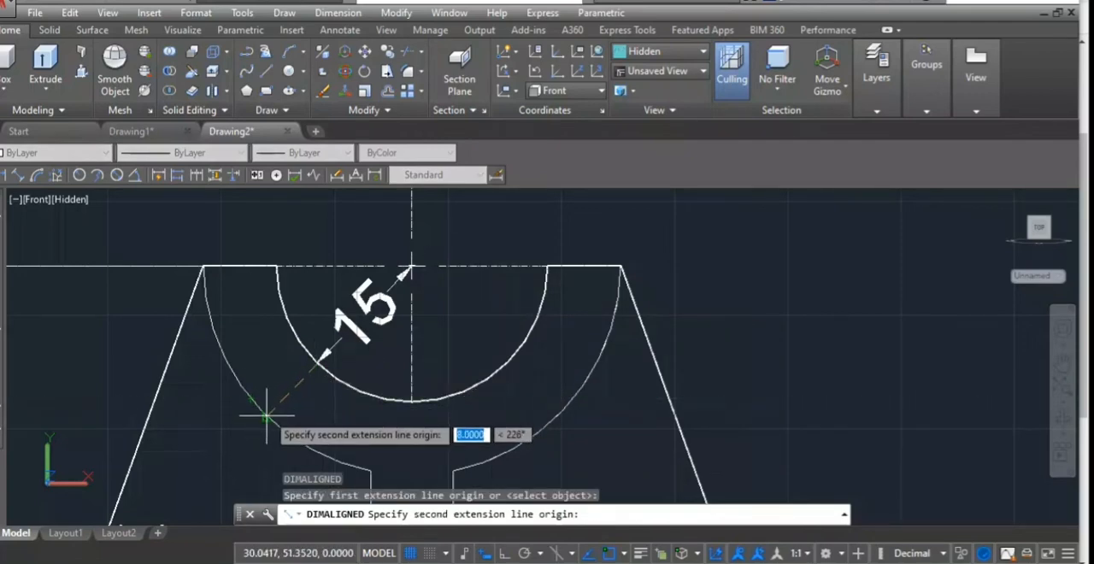
click(266, 417)
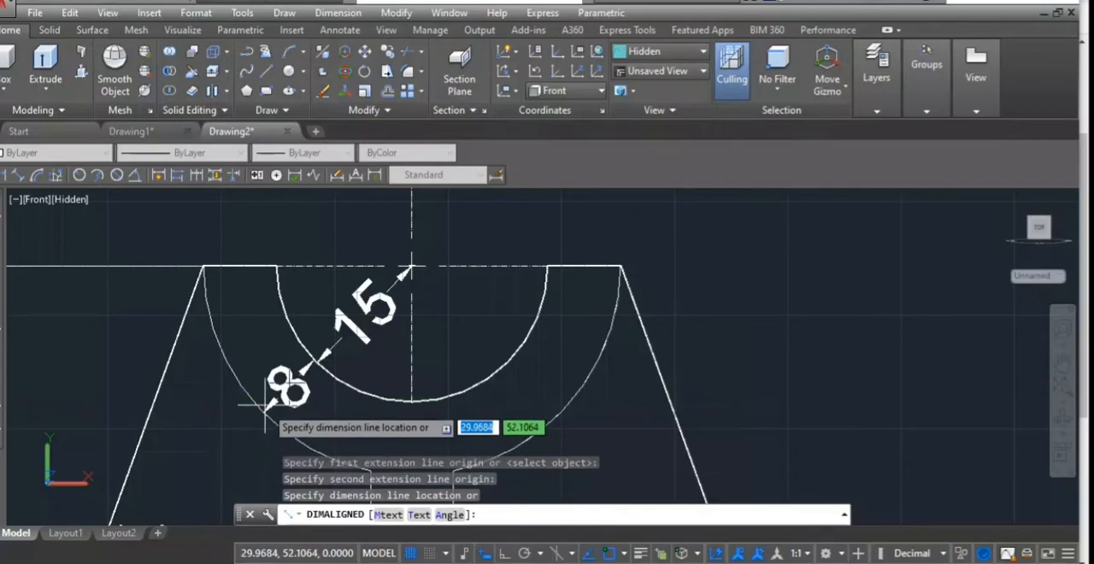
click(317, 363)
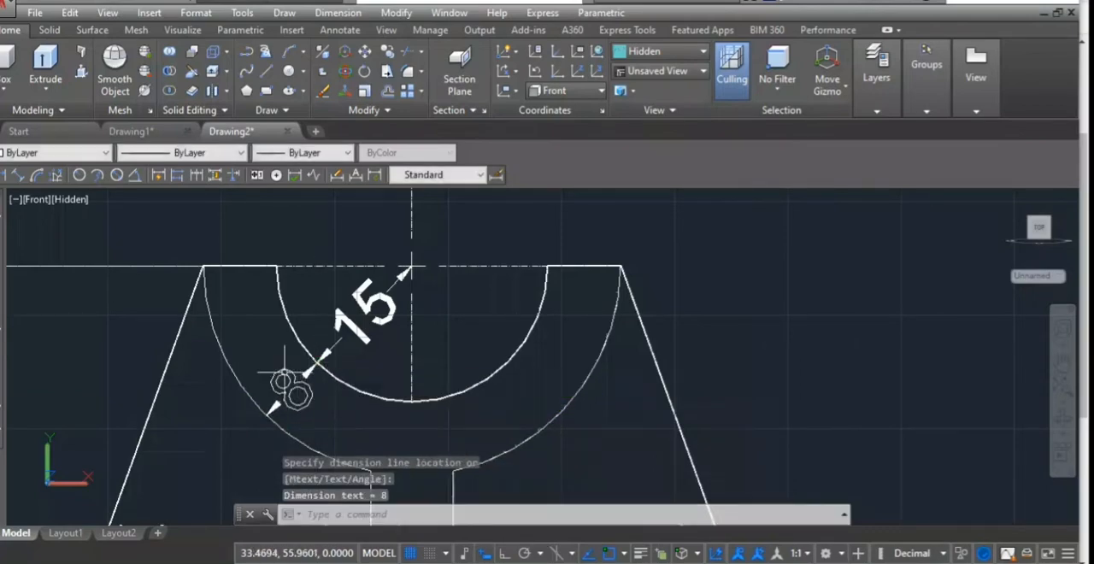
- Switch the dimensioned model back to the SE Isometric view
scroll(248, 340, down, 5)
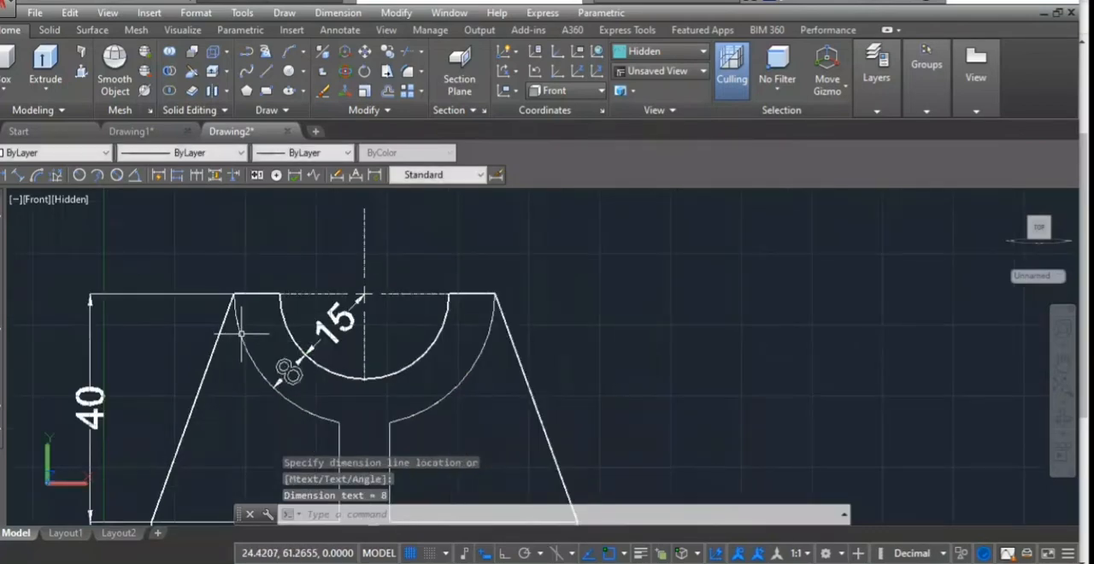
click(26, 199)
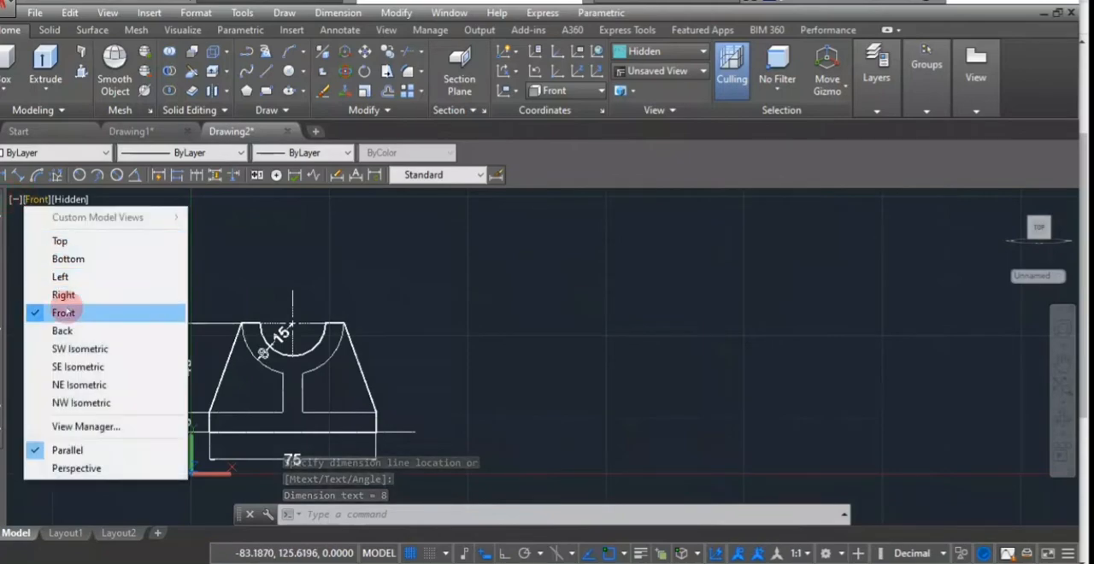
click(75, 366)
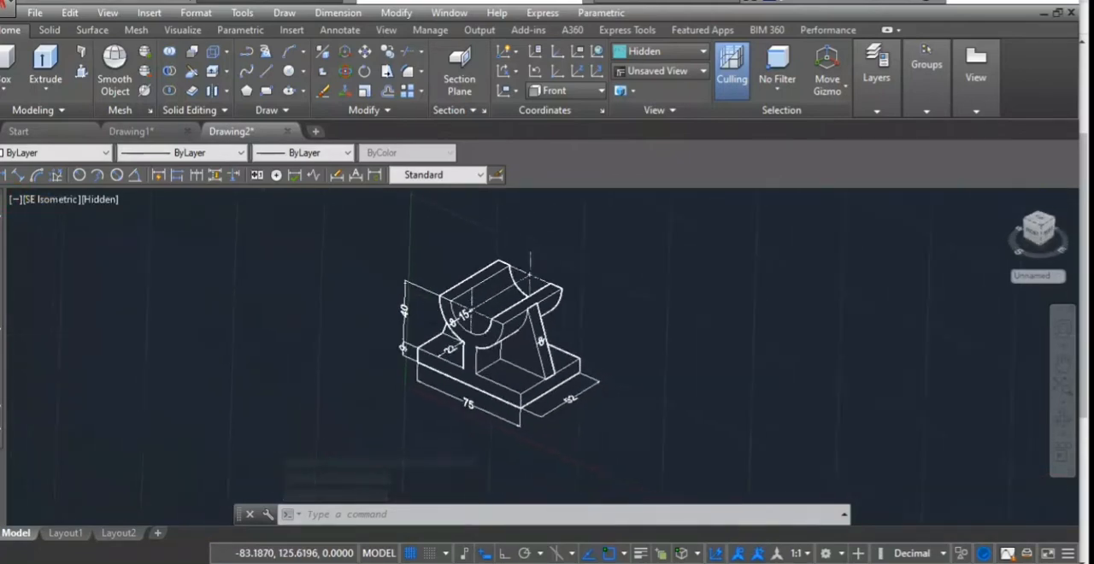
scroll(454, 308, up, 8)
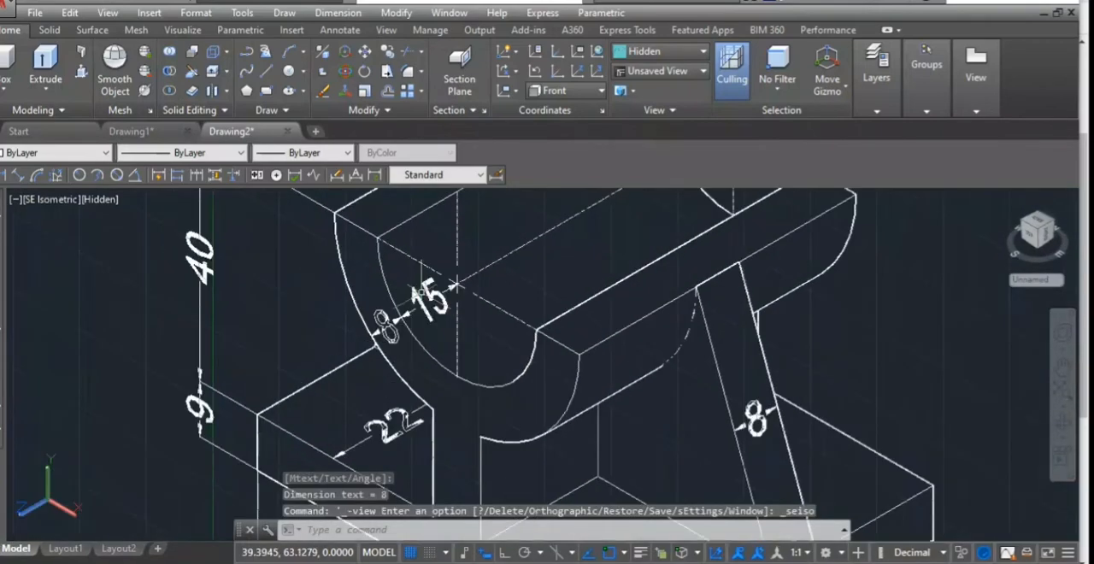
scroll(390, 294, down, 6)
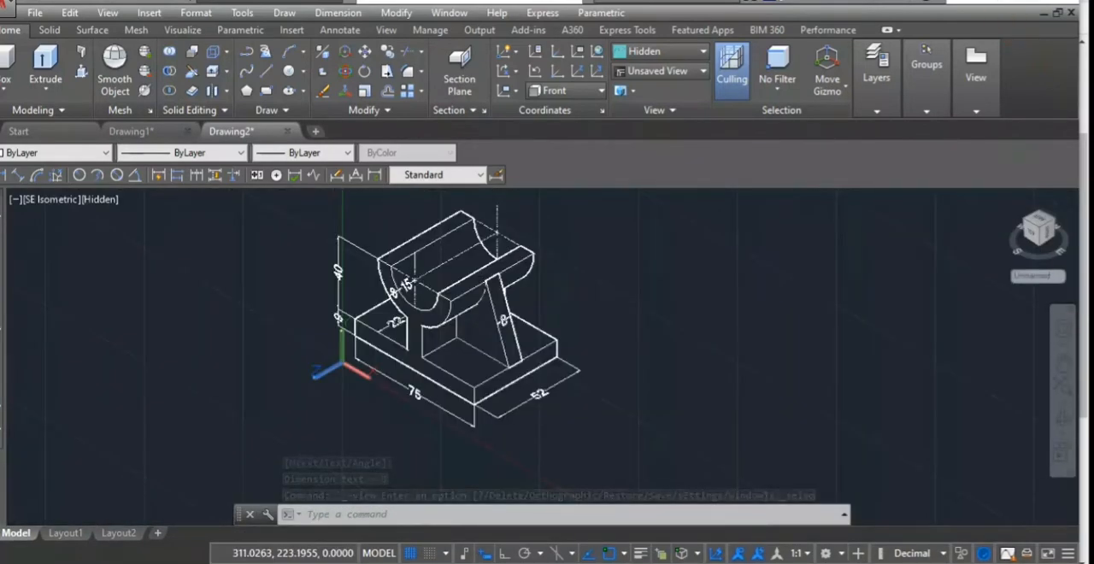
- Undo the last UCS command
key(ctrl+z)
key(ctrl+z)
scroll(217, 400, down, 5)
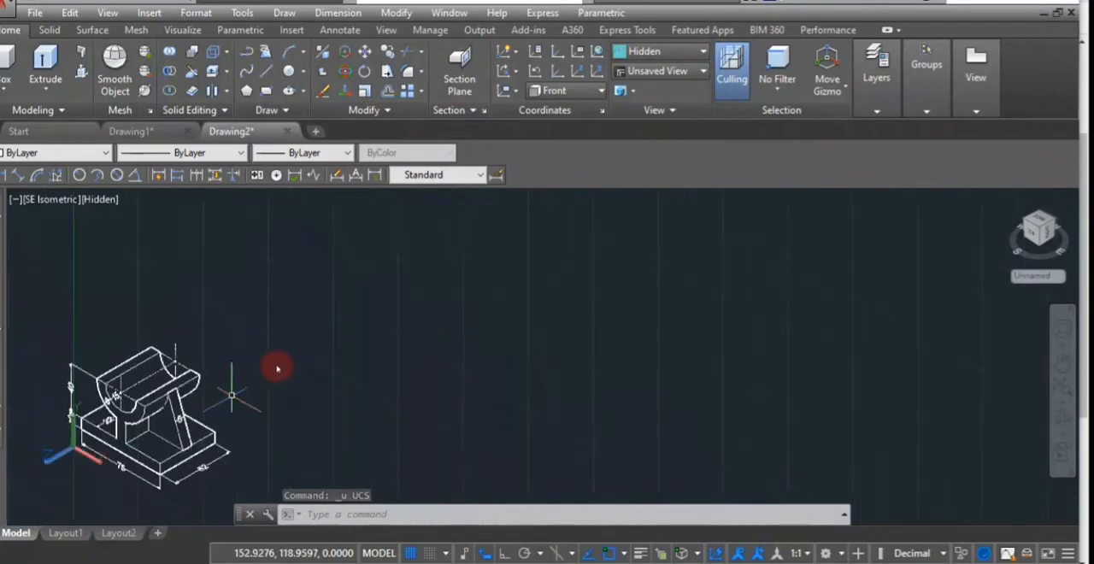
middle_drag(284, 392, 405, 326)
scroll(283, 368, up, 3)
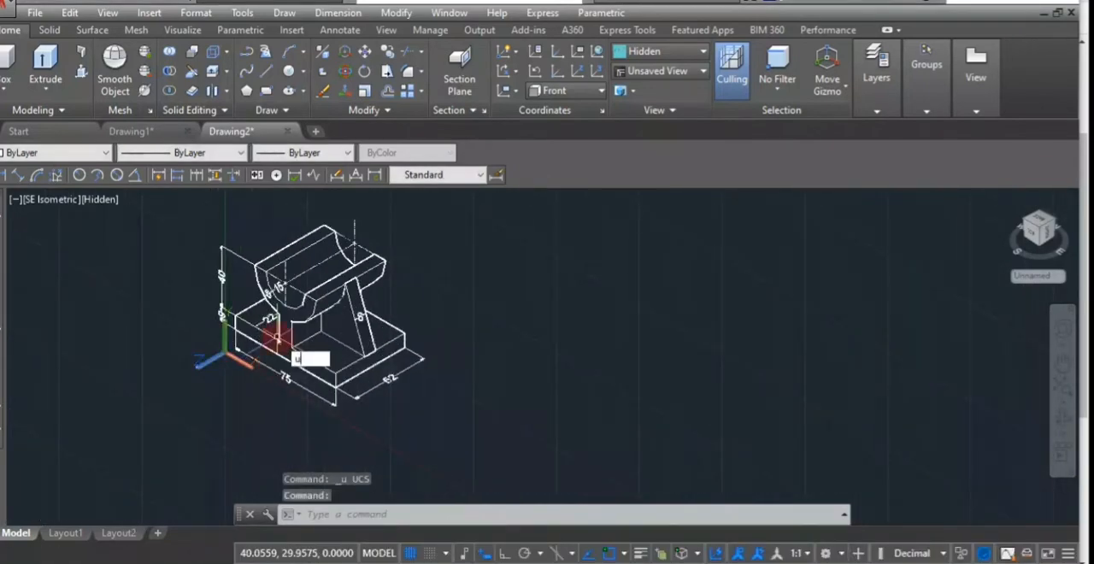
- Align the UCS to the base's top face, with its origin at the web's front foot corner and X along the front edge
text(cs)
key(Return)
scroll(291, 359, up, 5)
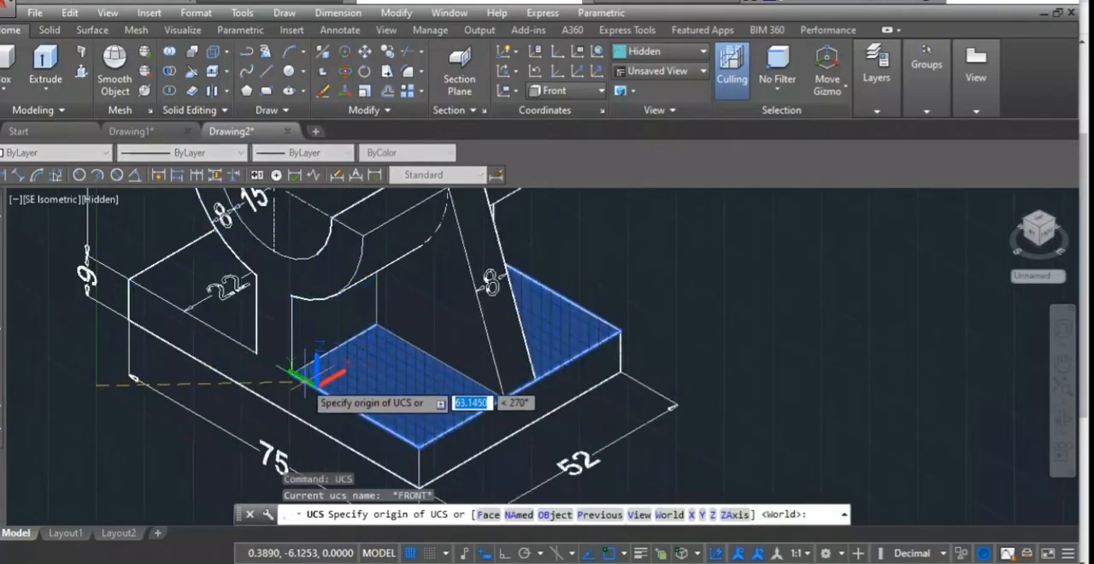
click(291, 373)
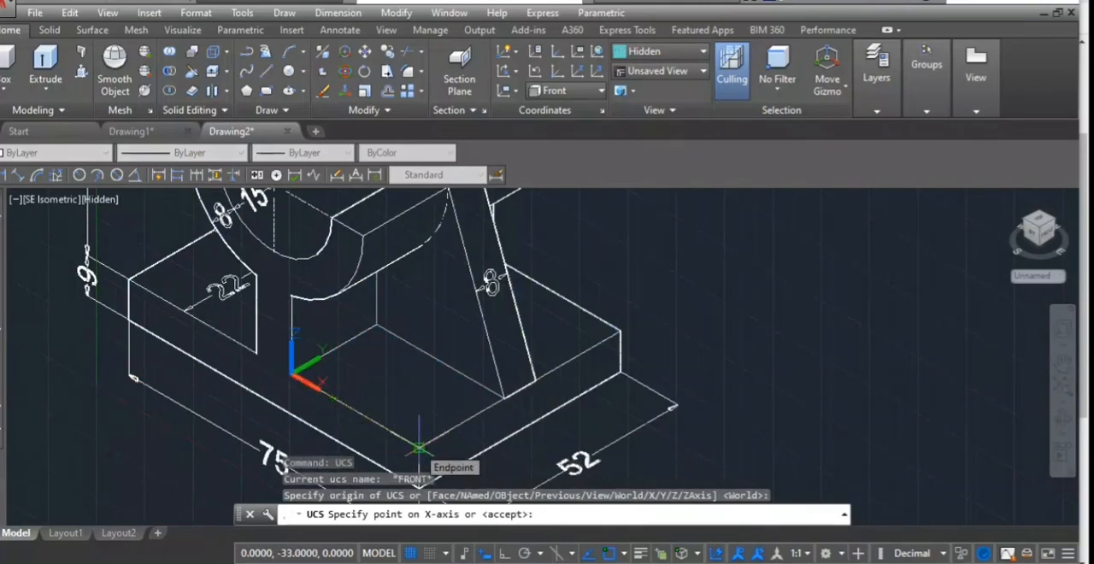
click(418, 448)
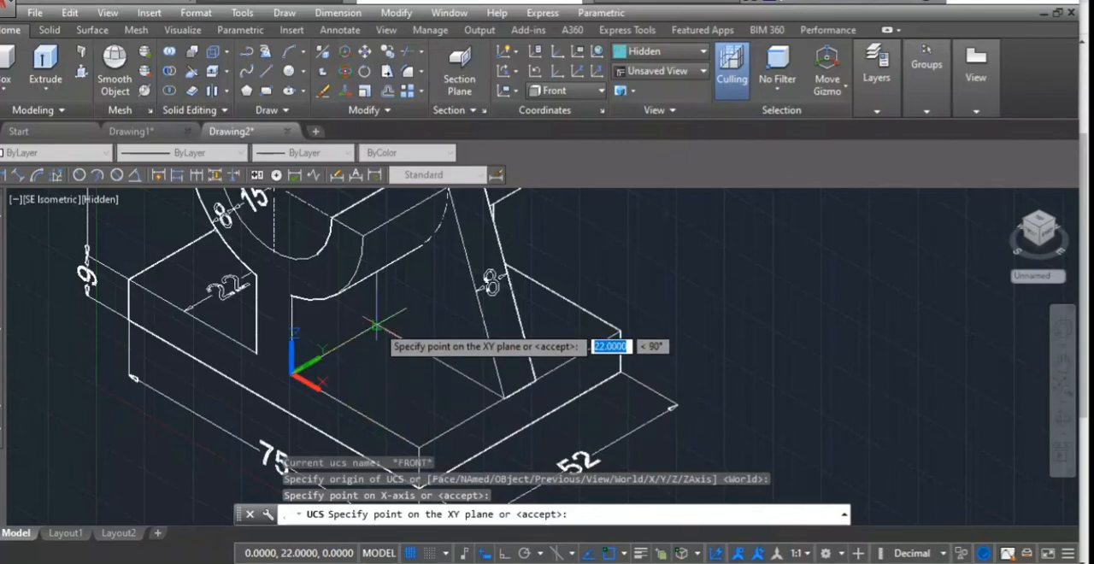
click(415, 381)
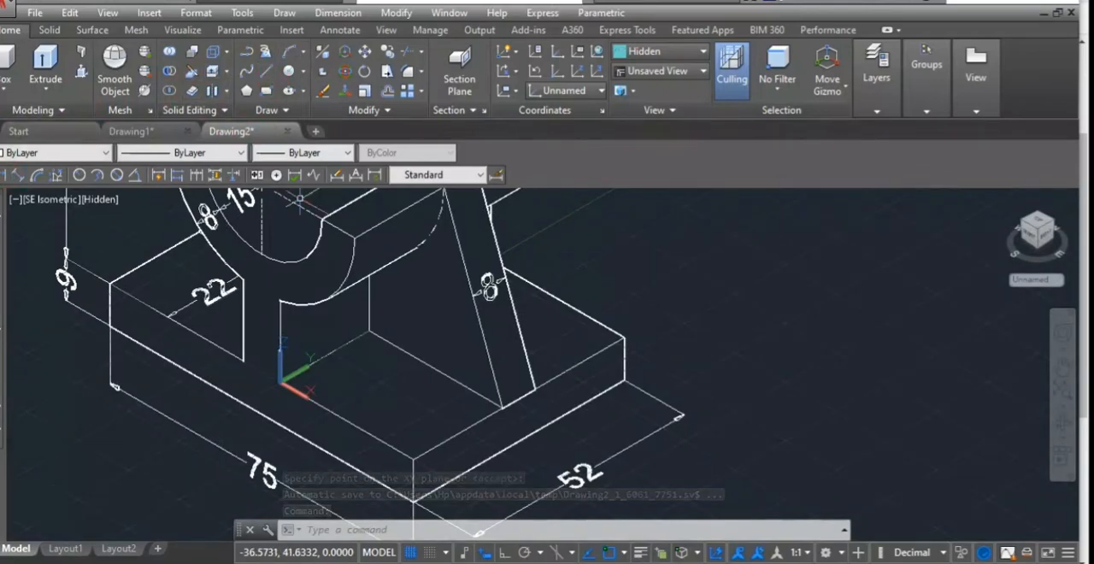
- Add a linear dimension from the web's front foot corner to the base's front corner, placed inside the top face
click(5, 174)
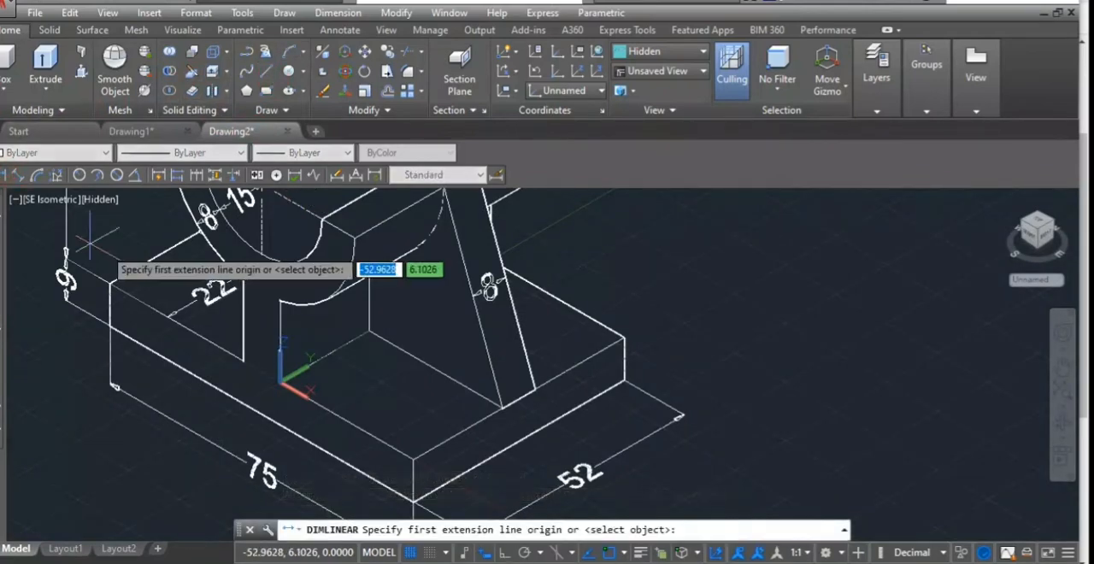
click(280, 381)
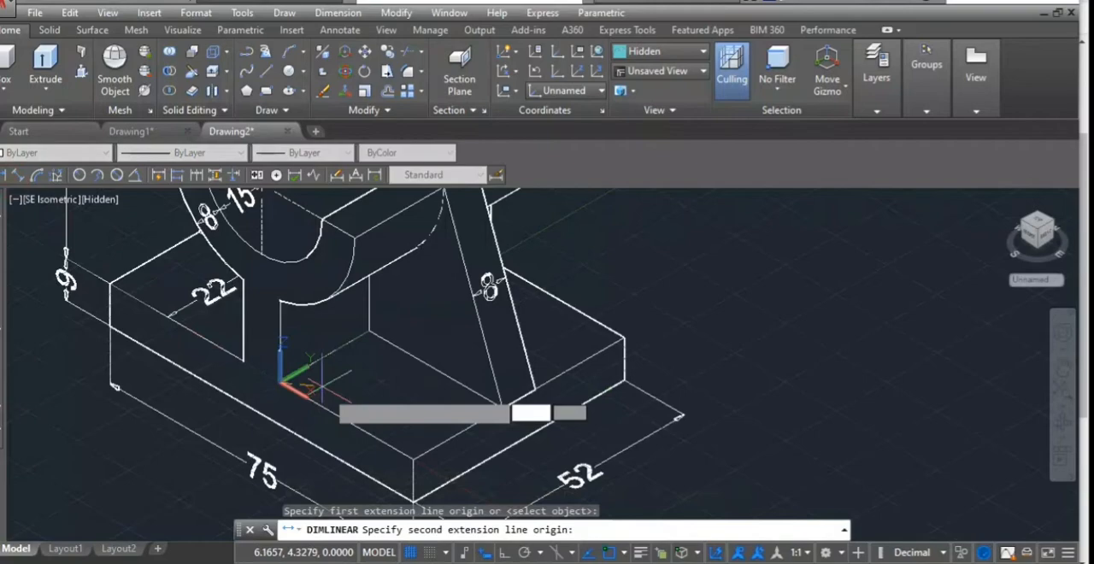
click(412, 460)
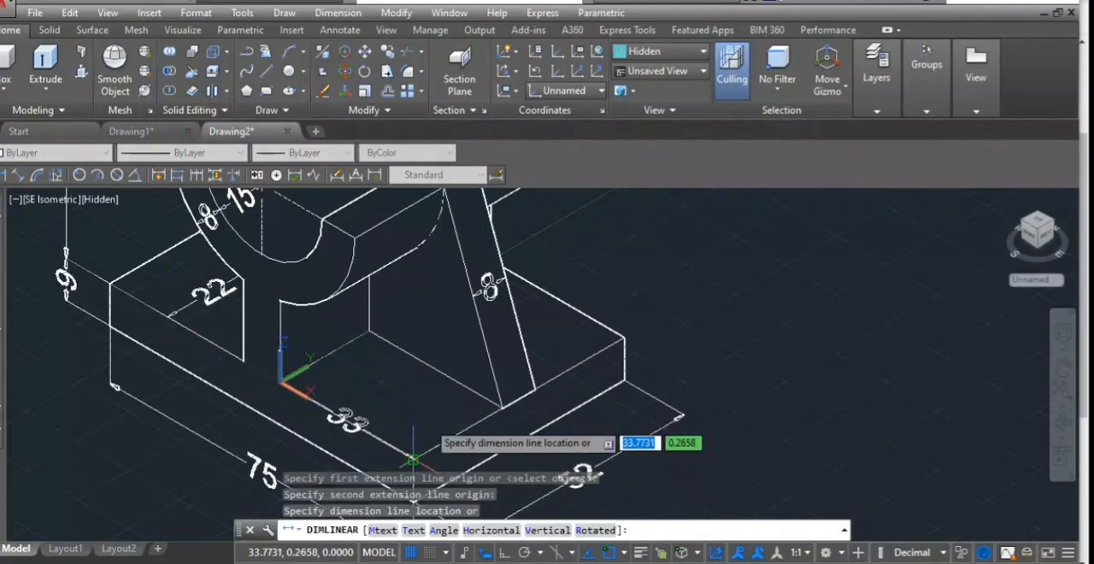
click(431, 417)
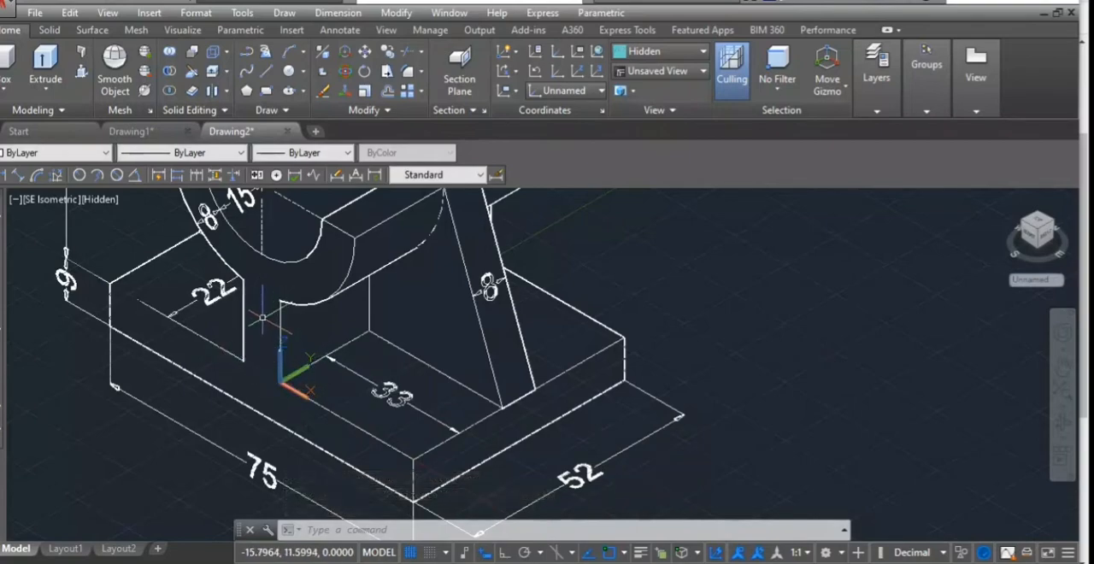
- Align the UCS to the web's front face, with its origin at the lower outer corner, X along the foot and Y up the vertical edge
text(ucs)
key(Return)
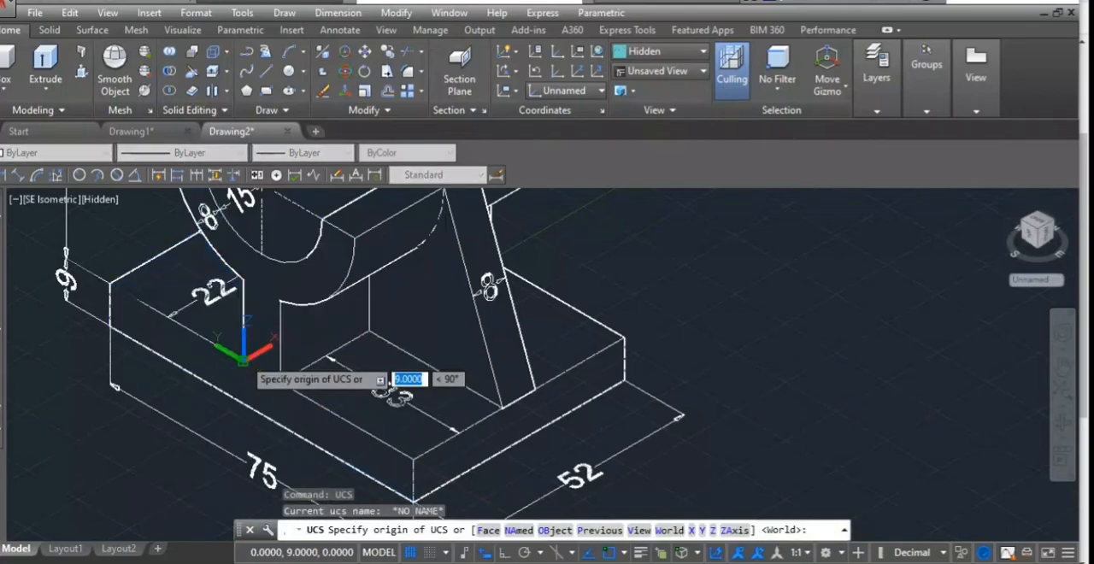
click(244, 359)
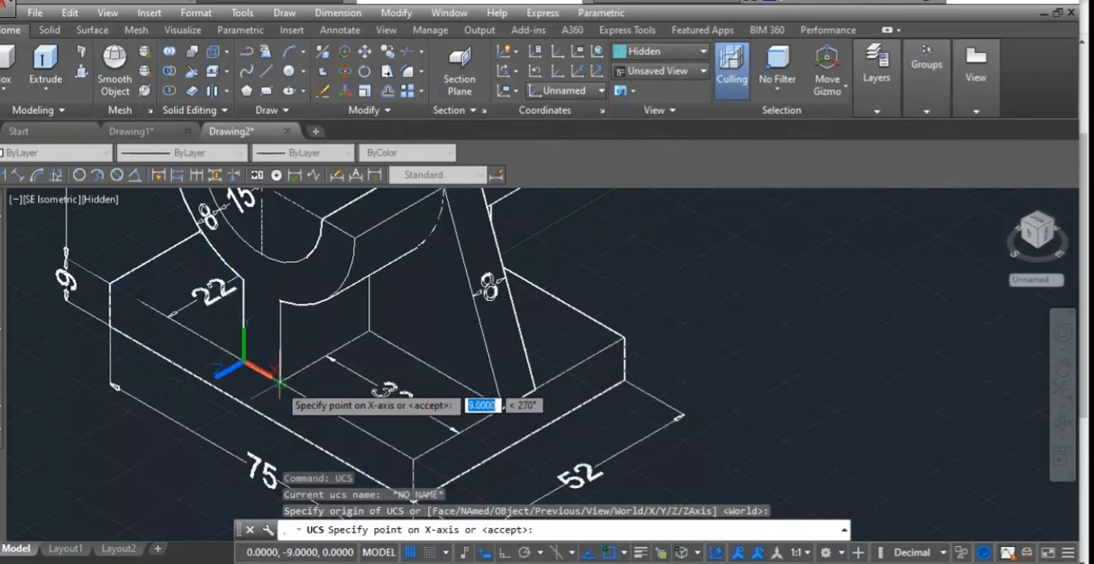
click(280, 382)
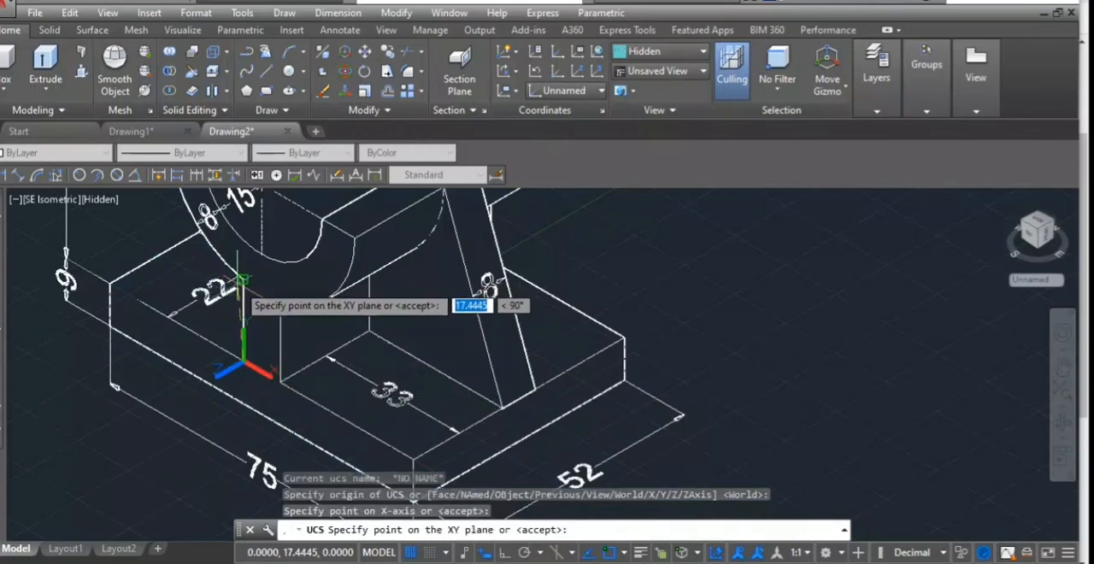
click(244, 280)
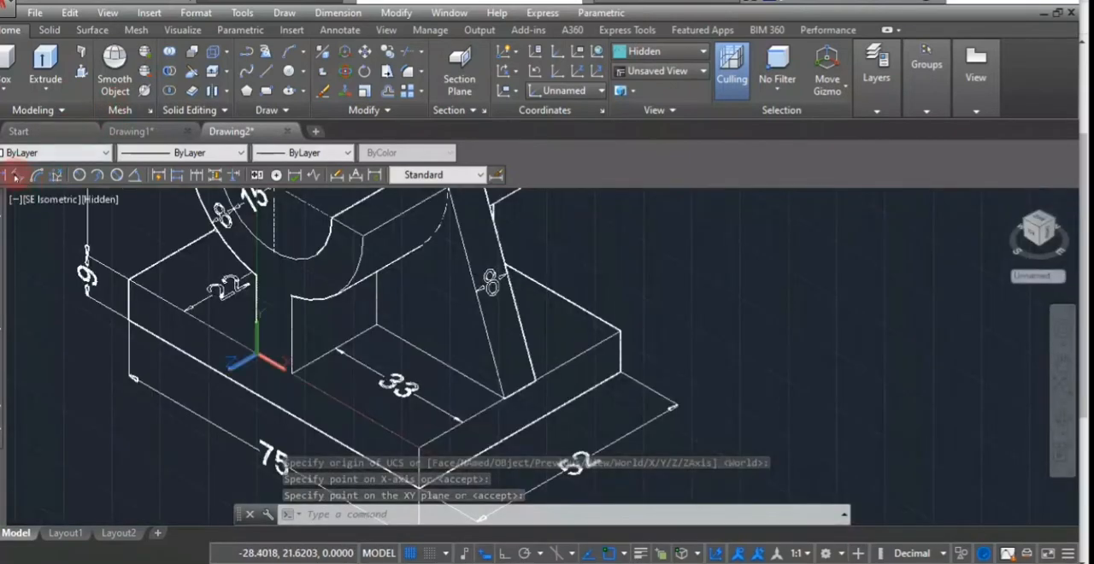
- Add an aligned dimension for the web's thickness between the two vertical edges of its front face
click(14, 175)
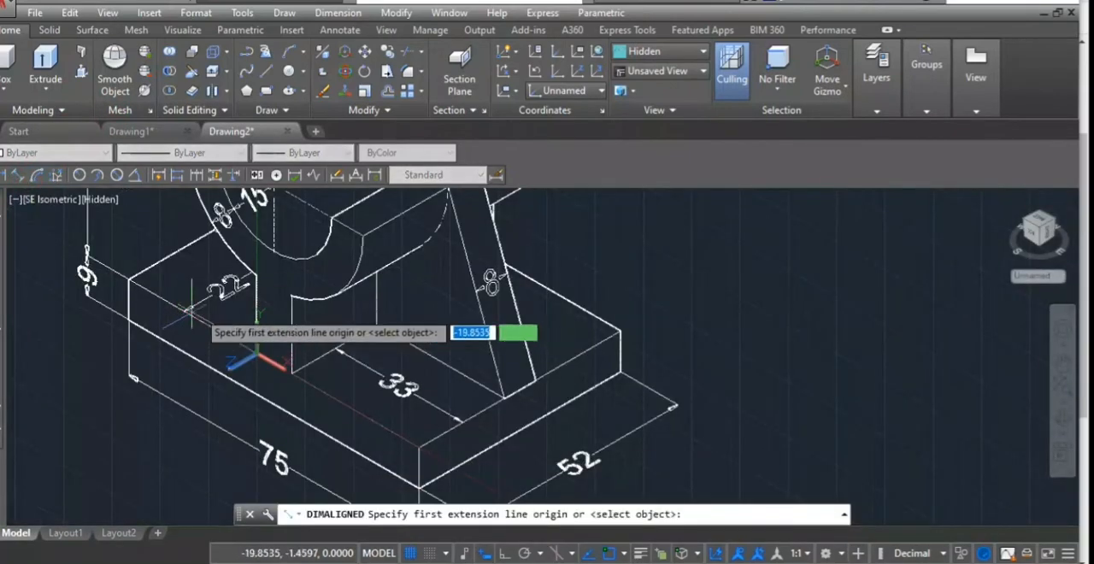
click(290, 334)
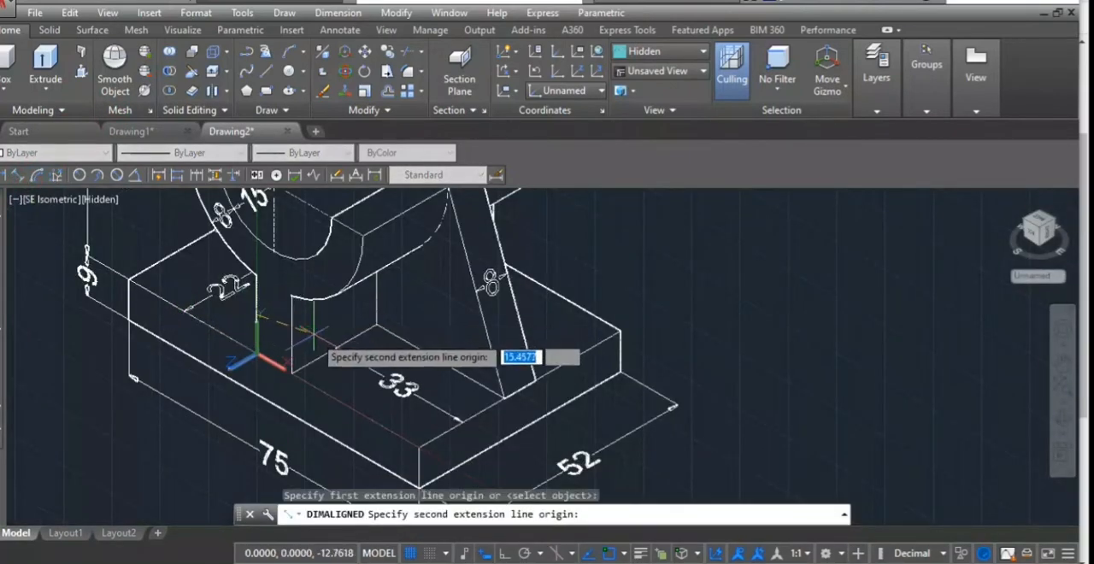
click(292, 335)
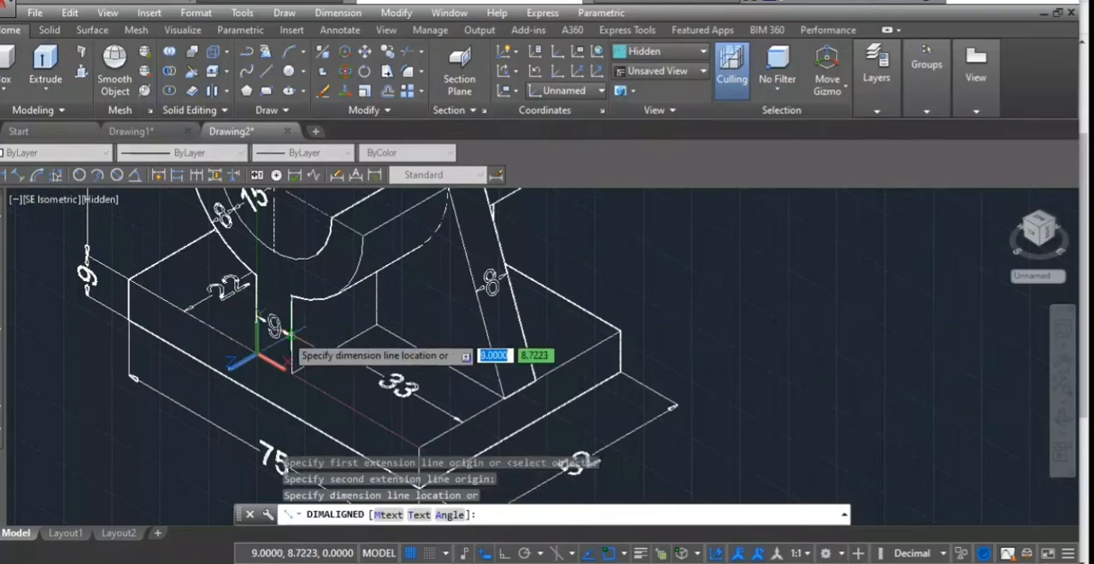
click(283, 329)
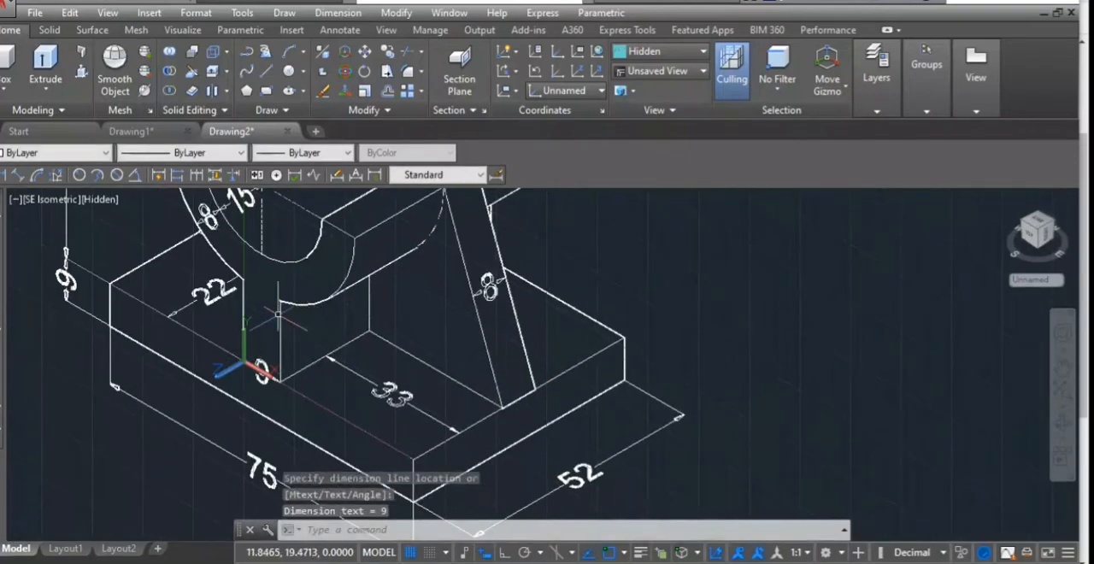
- Stretch the web's thickness dimension upwards from the foot to about the middle of the front face
scroll(274, 367, up, 3)
click(244, 367)
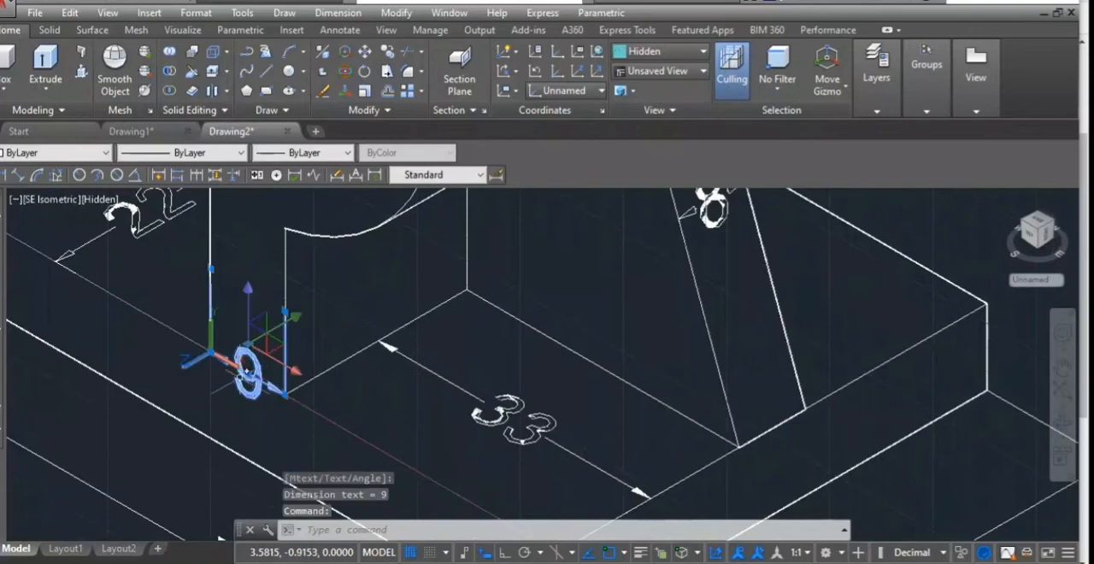
click(246, 369)
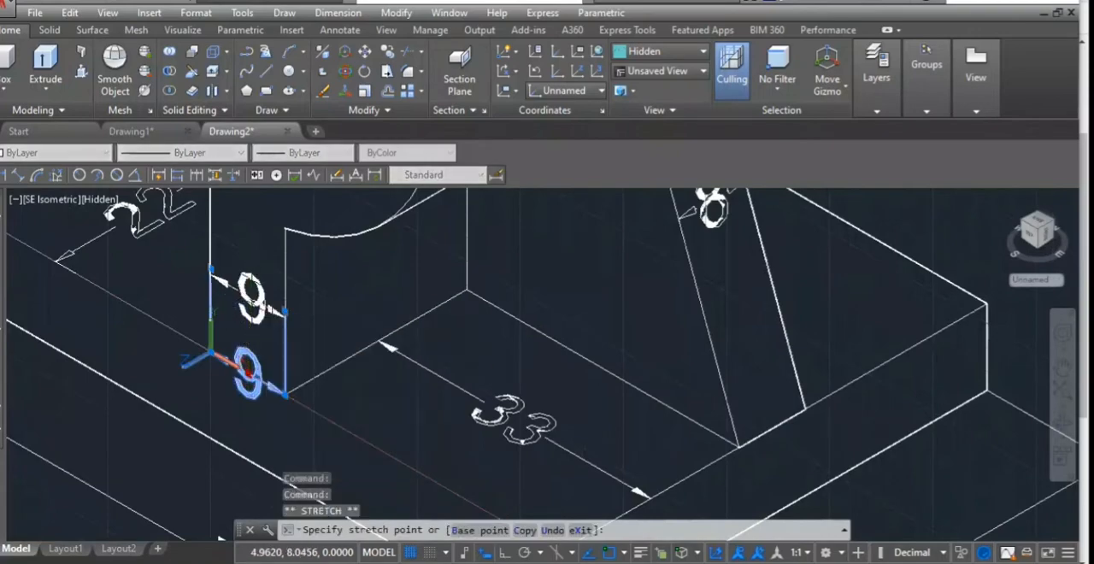
scroll(301, 276, down, 3)
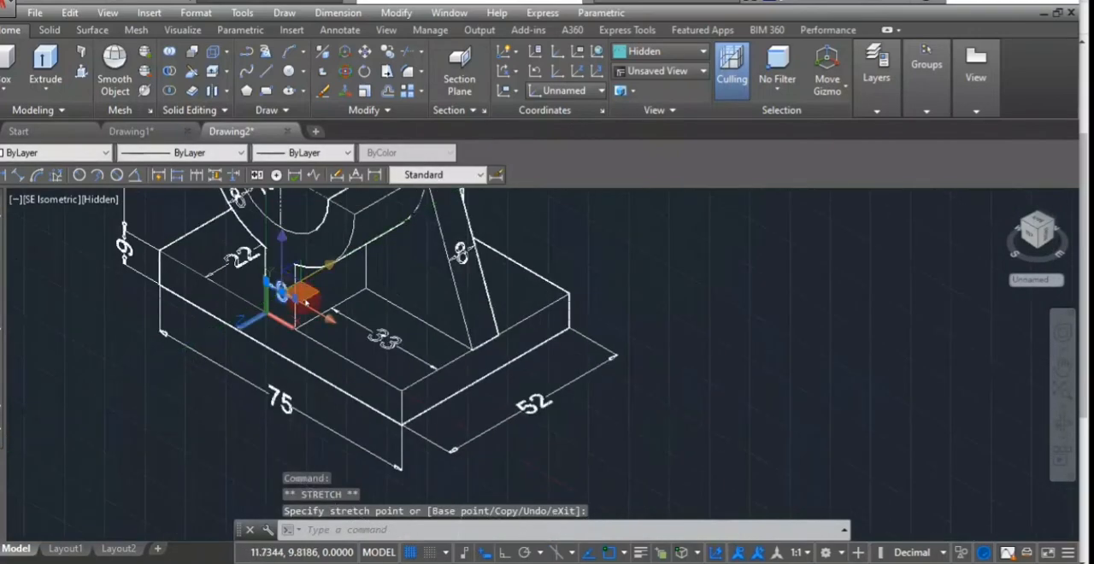
key(Escape)
scroll(304, 301, down, 4)
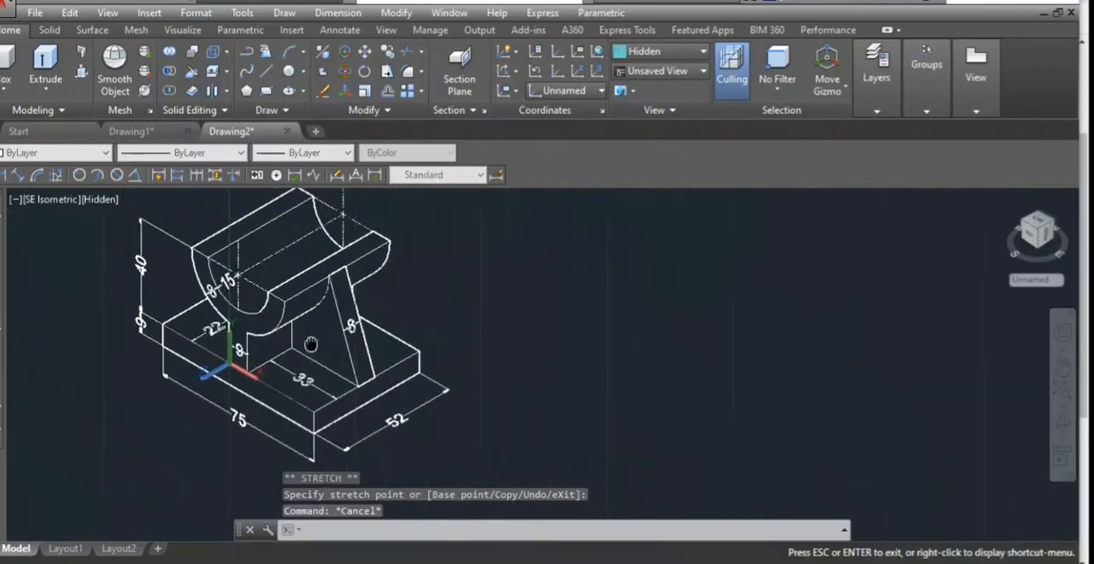
- Turn ortho on and set the UCS at the rear outer corner of the cradle's rim, with X outwards and Y along the cradle's length
scroll(301, 306, up, 2)
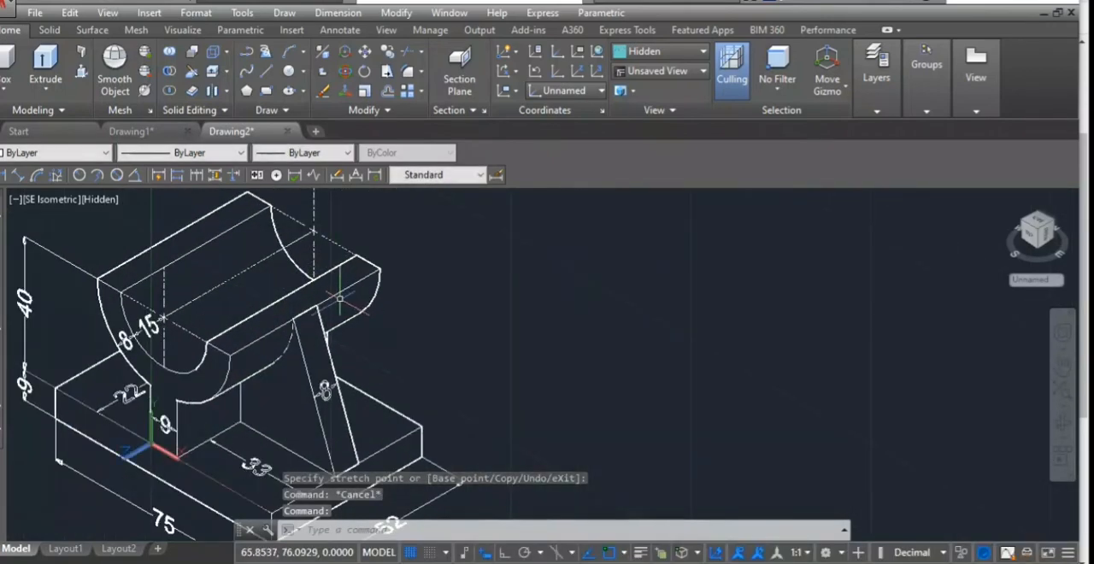
text(uc)
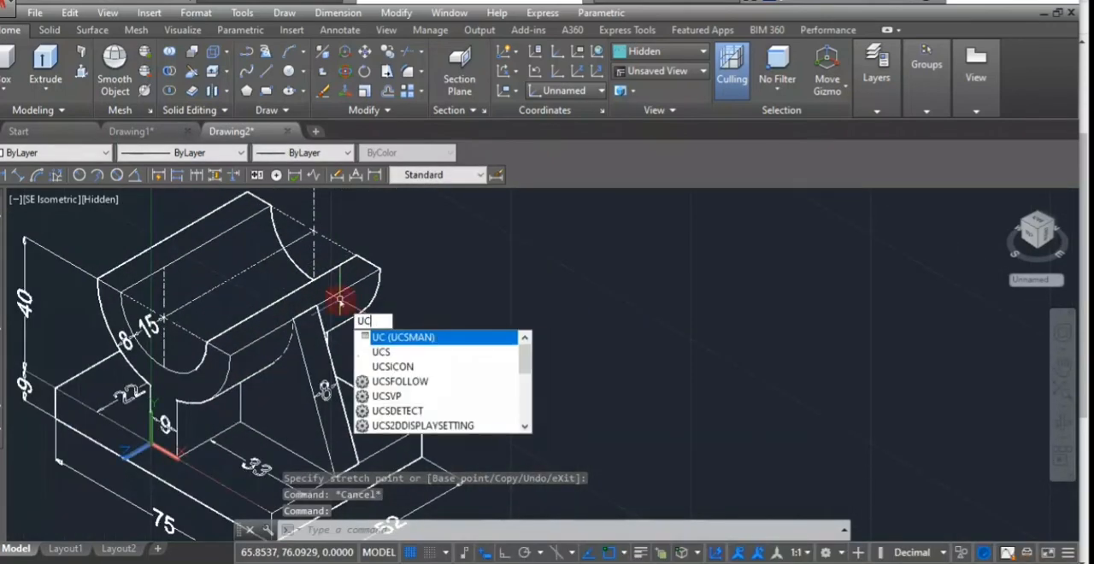
key(Return)
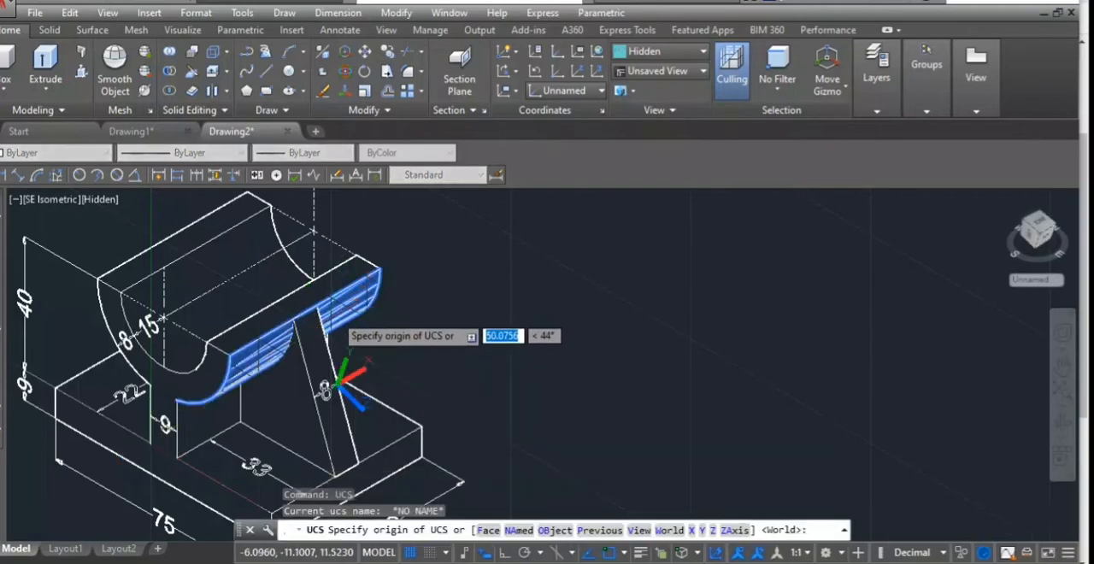
scroll(340, 303, up, 5)
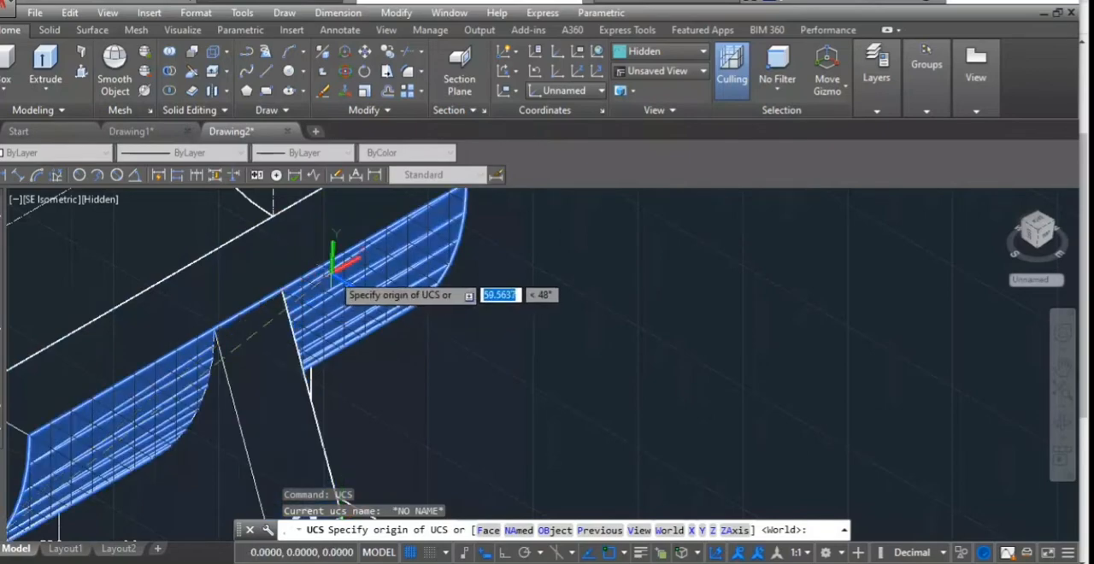
middle_drag(352, 283, 273, 343)
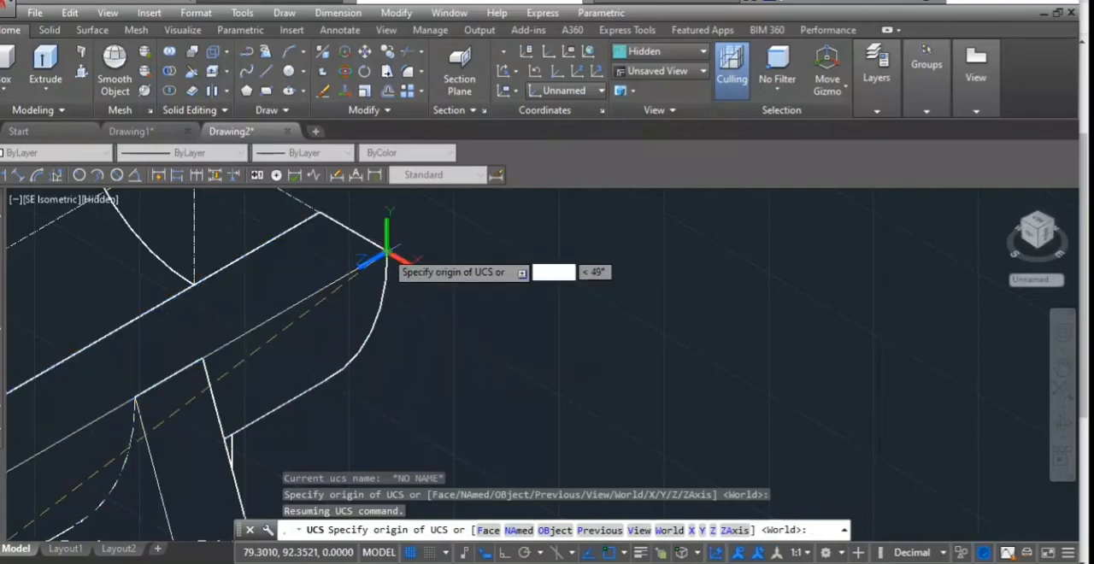
click(386, 252)
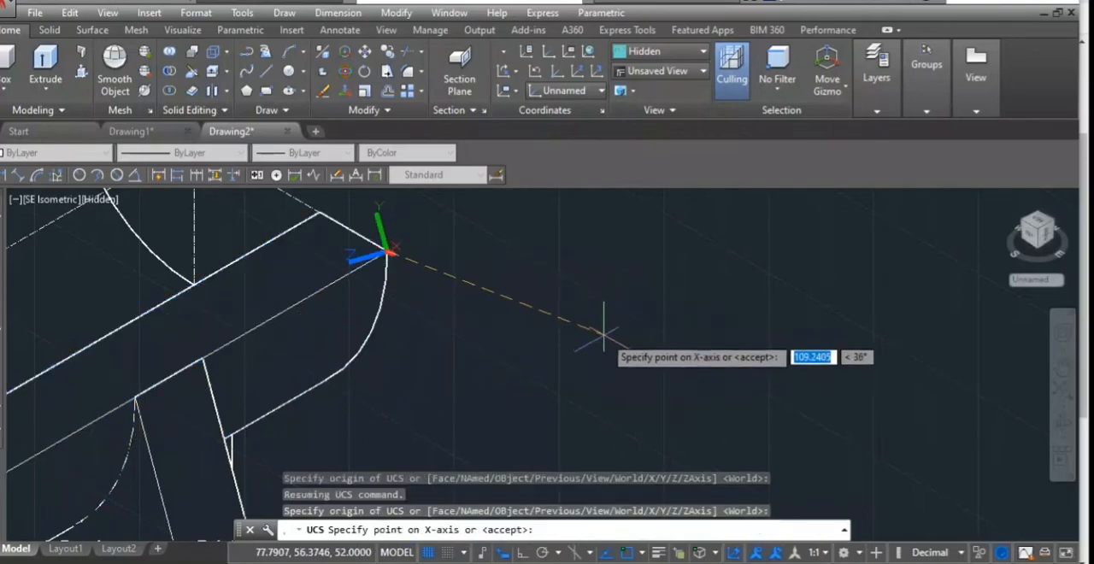
click(521, 553)
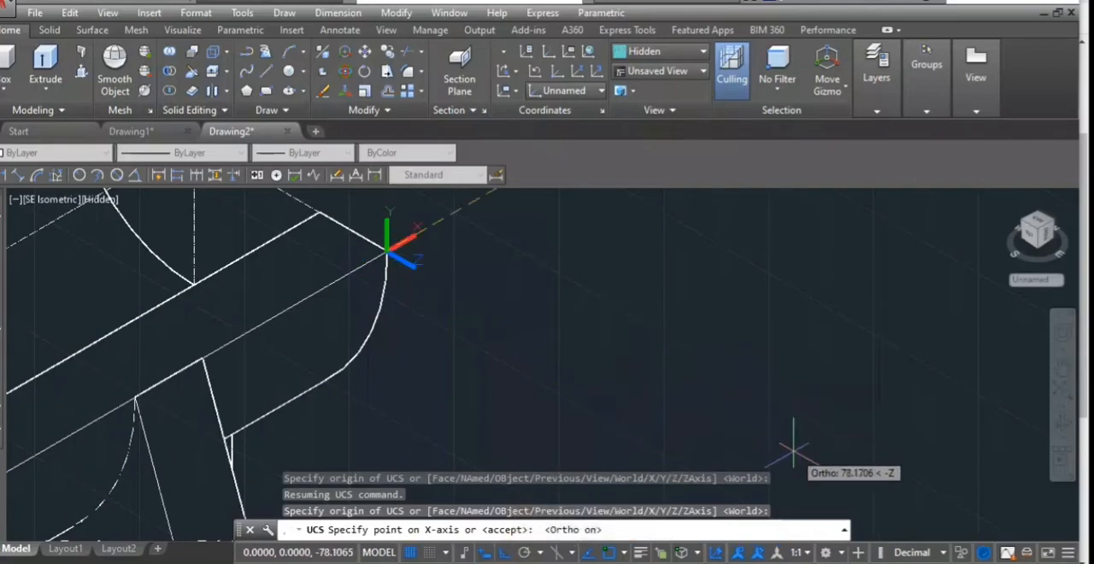
scroll(637, 235, down, 4)
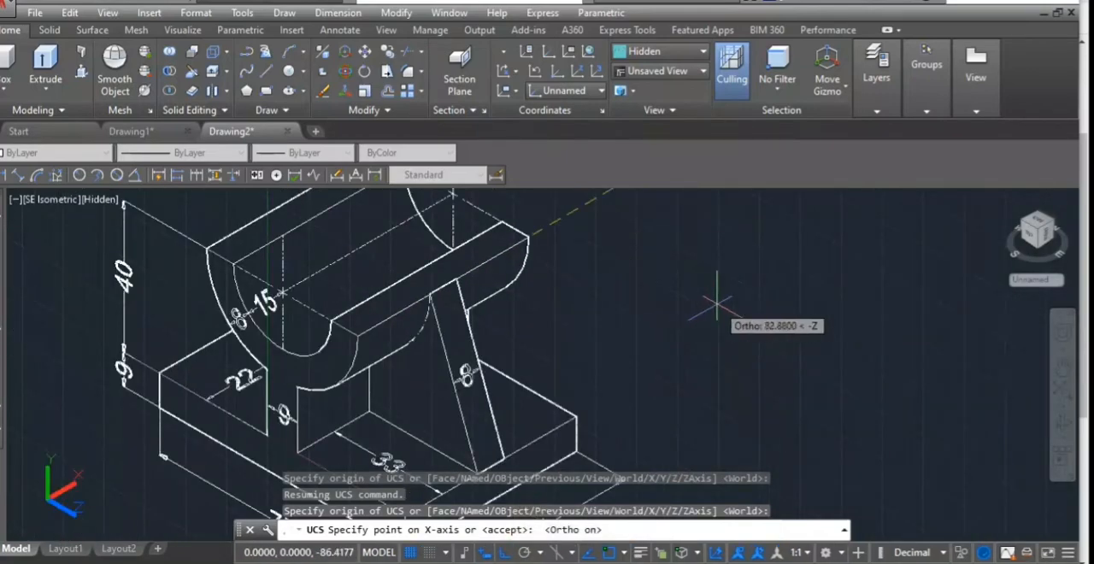
scroll(632, 256, down, 4)
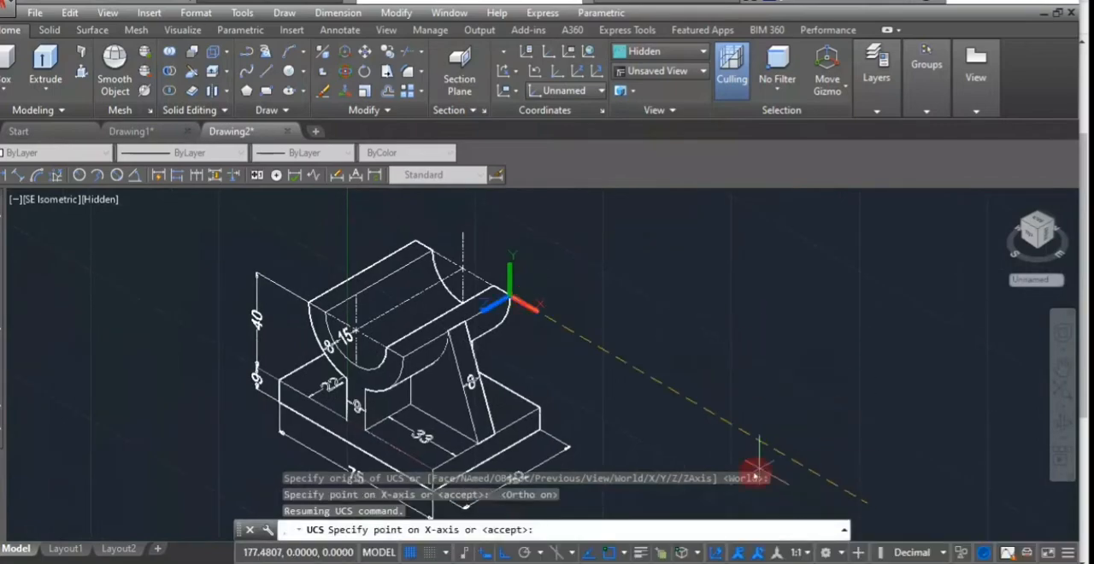
click(790, 457)
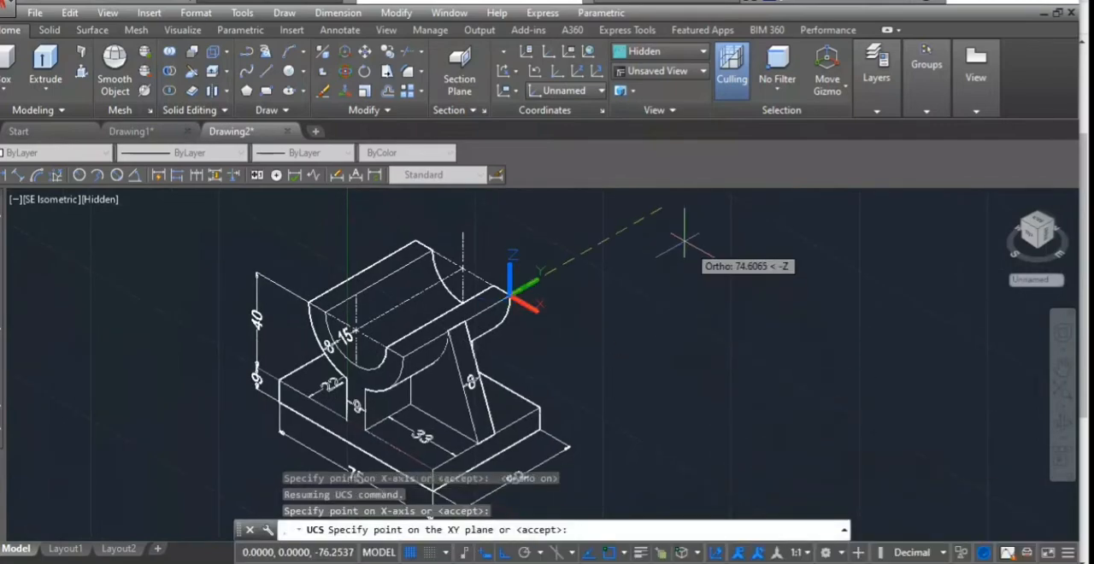
key(Return)
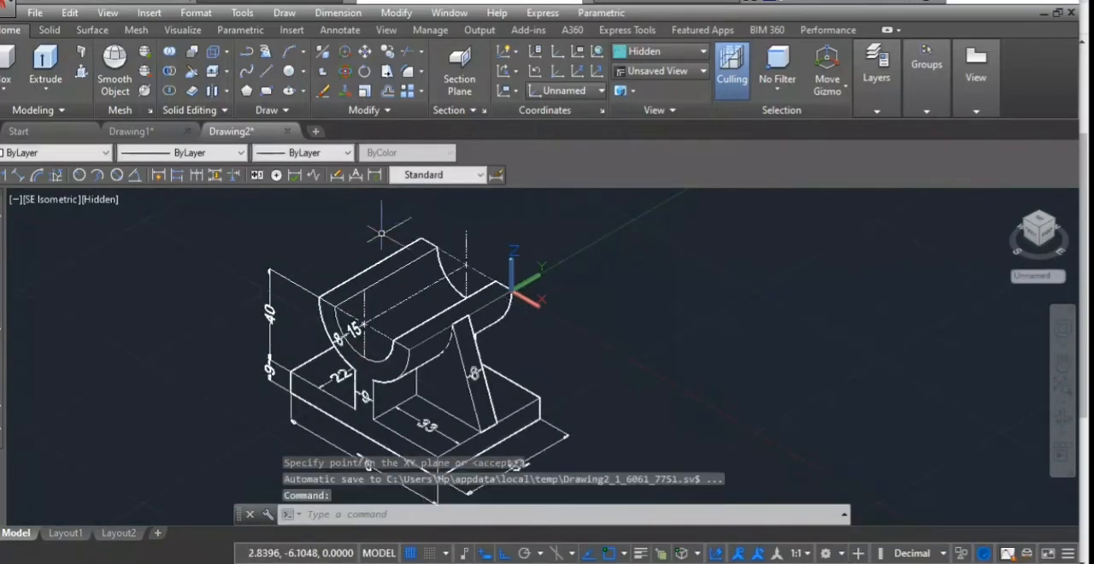
- Add an aligned dimension from the rib's rear top corner to the cradle's rear outer corner, placed outside the cradle
click(18, 175)
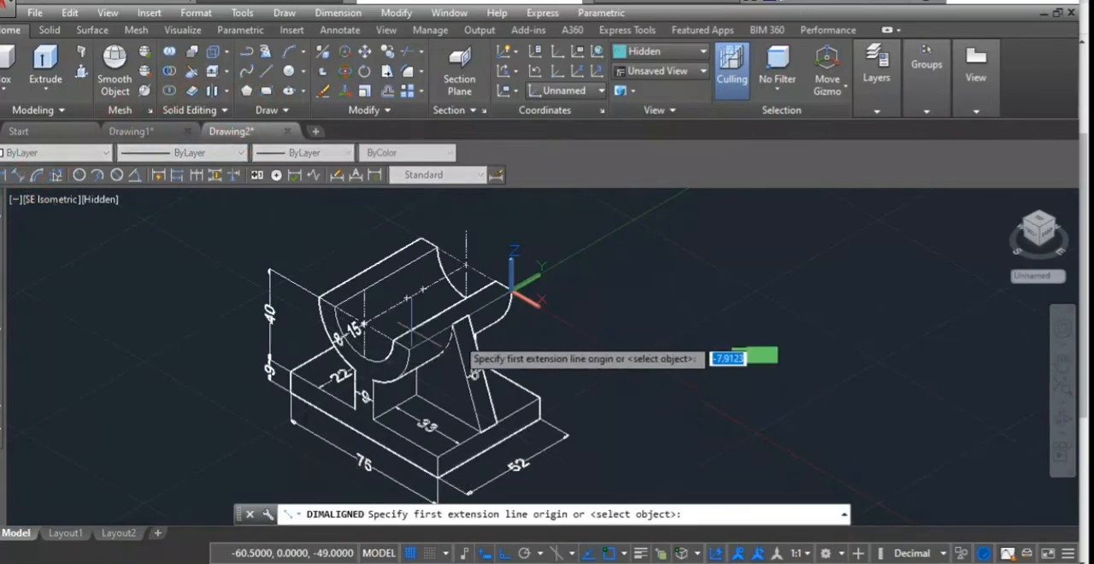
scroll(498, 322, up, 5)
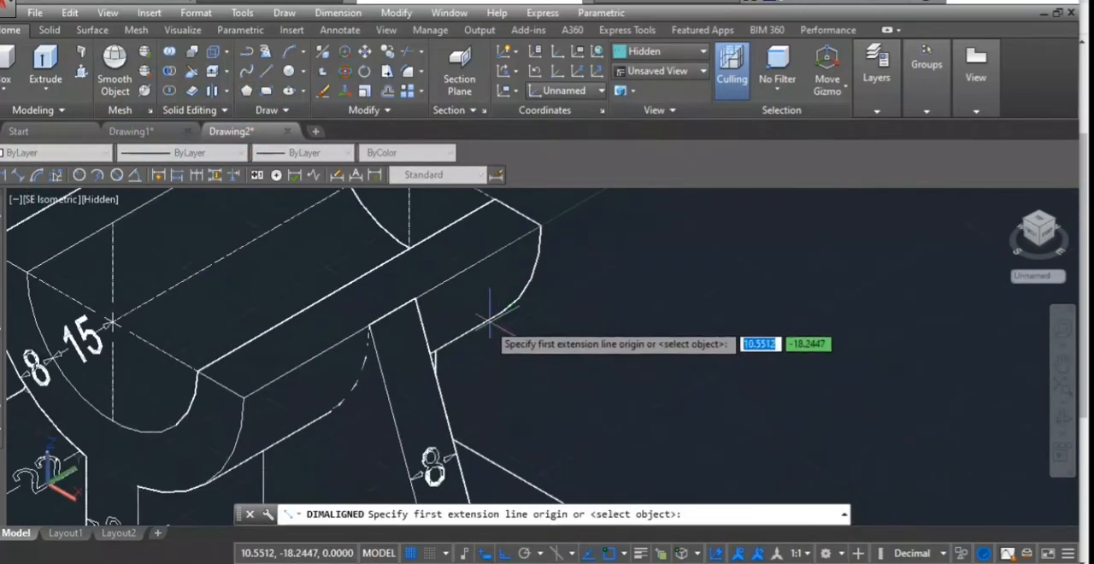
click(414, 299)
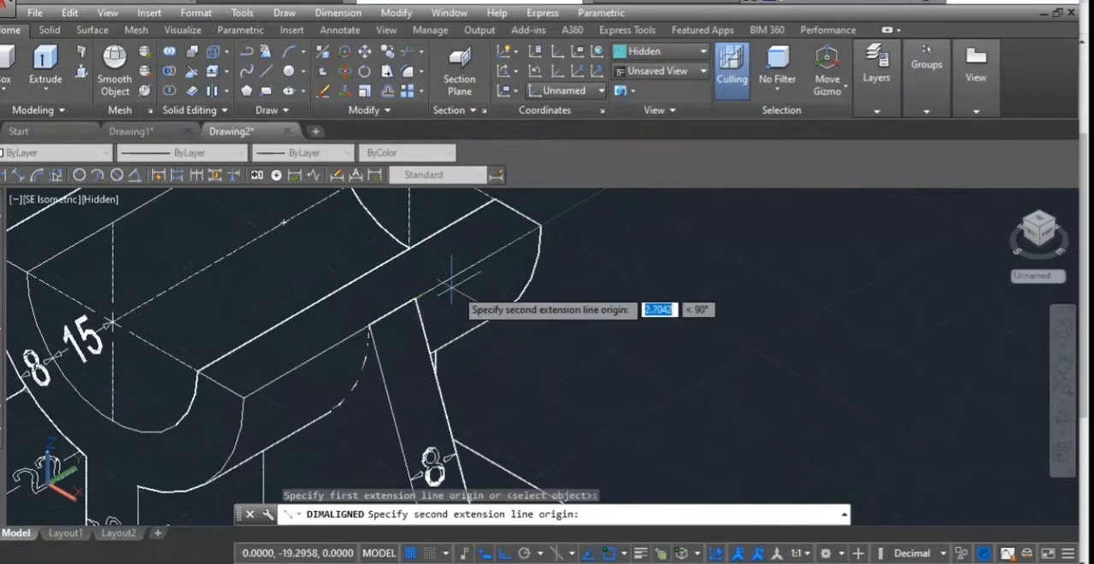
click(540, 226)
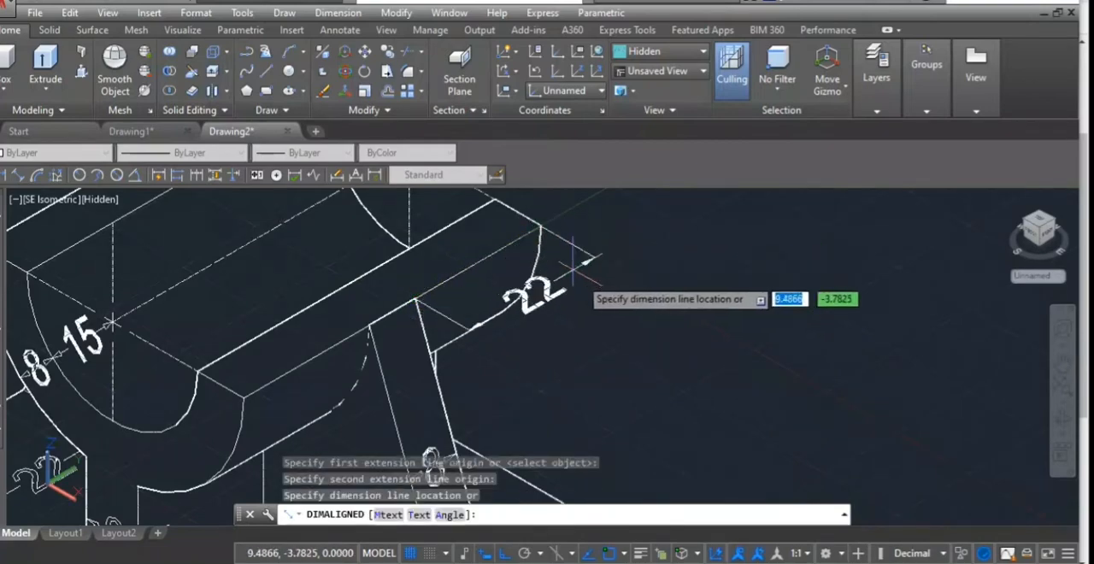
click(573, 308)
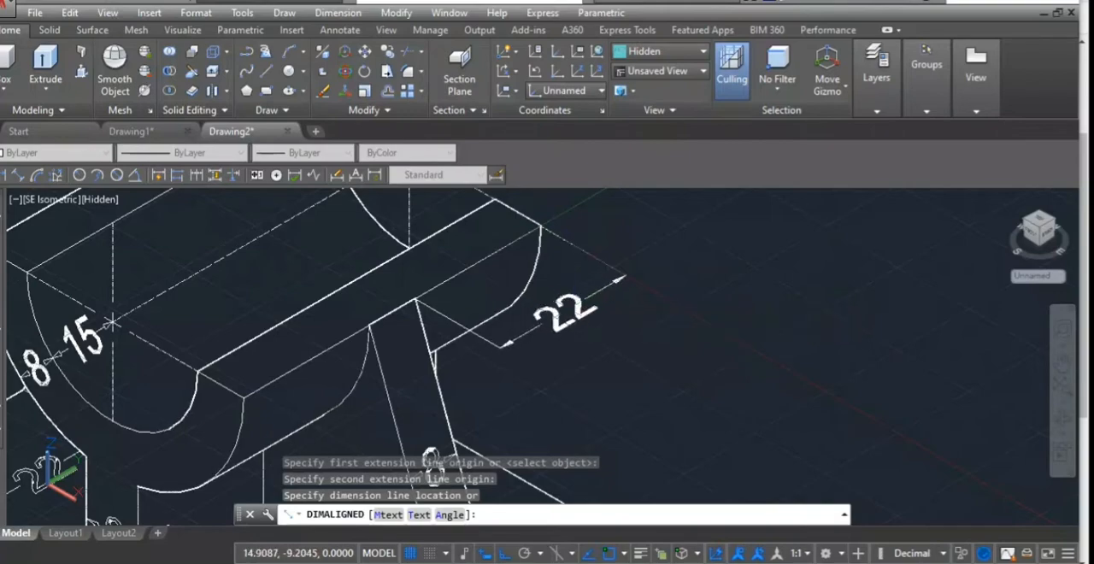
scroll(699, 210, down, 3)
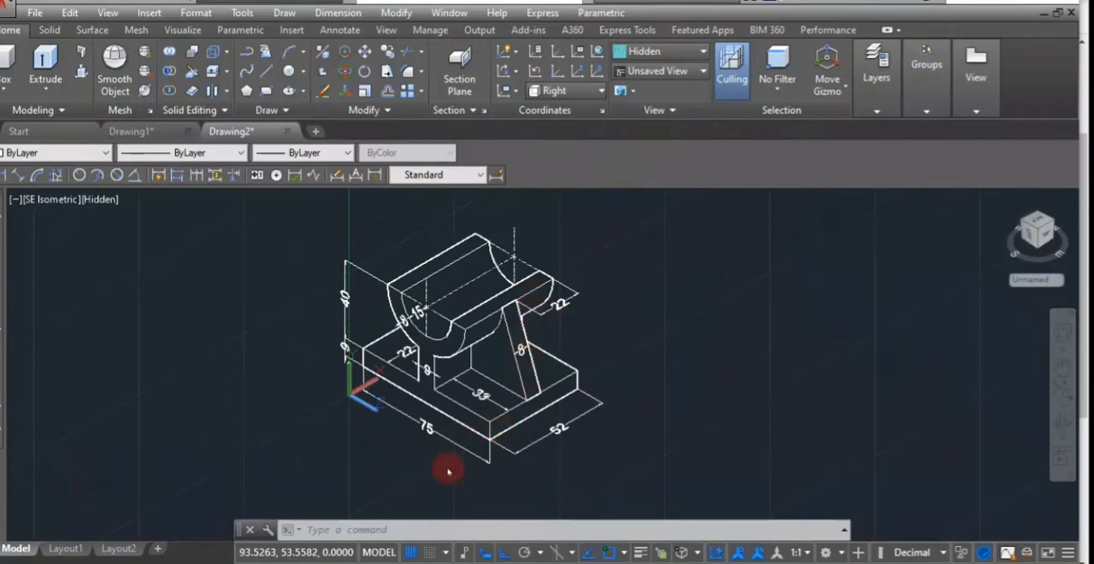
- Open the visual style choices for the isometric view of the dimensioned support
scroll(324, 390, up, 3)
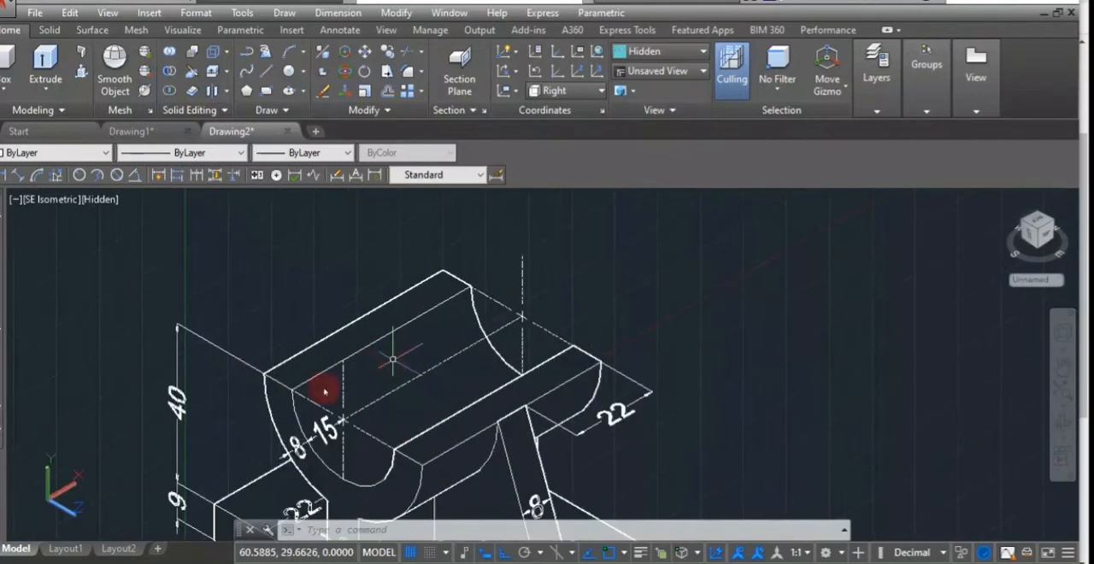
scroll(222, 448, down, 5)
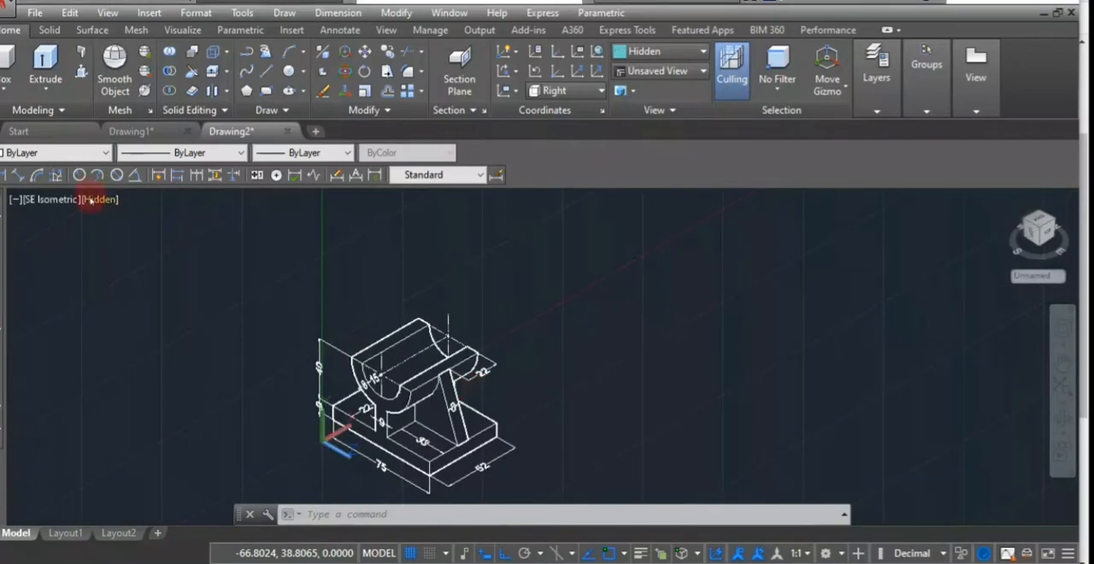
click(92, 199)
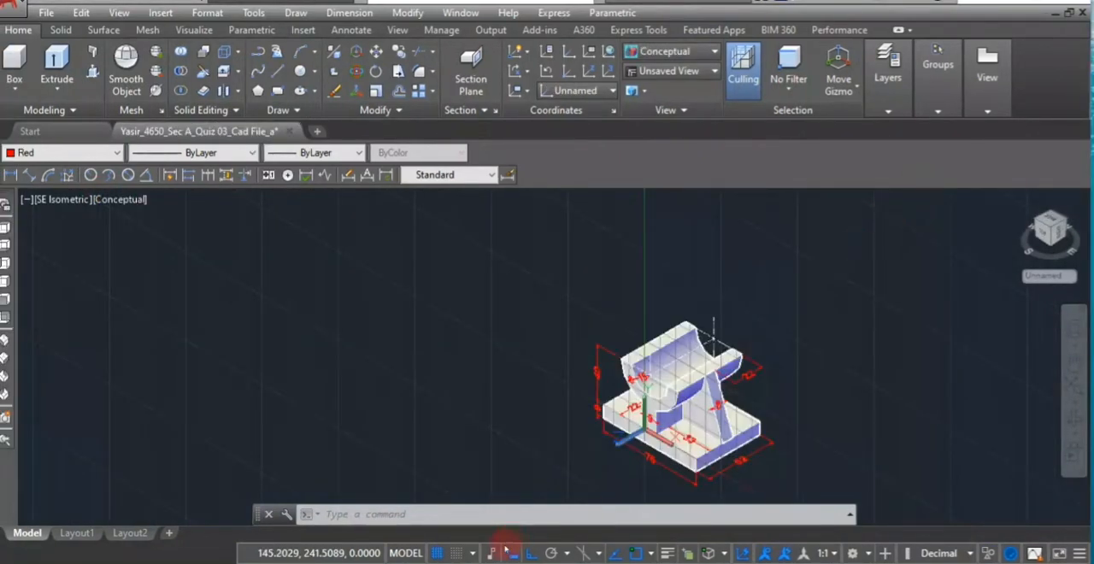
click(512, 518)
click(662, 477)
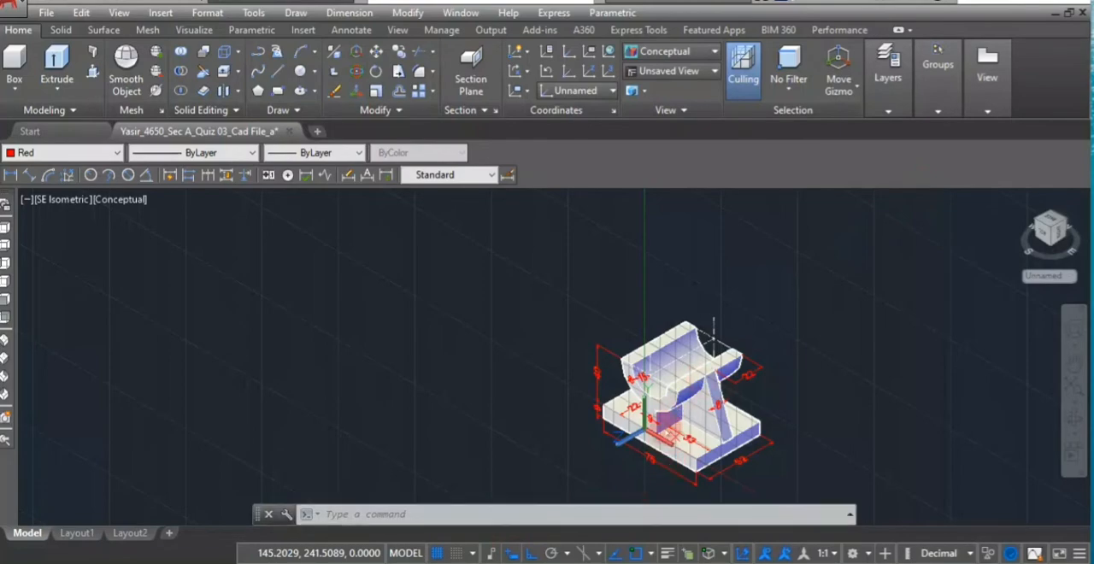
scroll(618, 387, up, 5)
scroll(605, 387, down, 2)
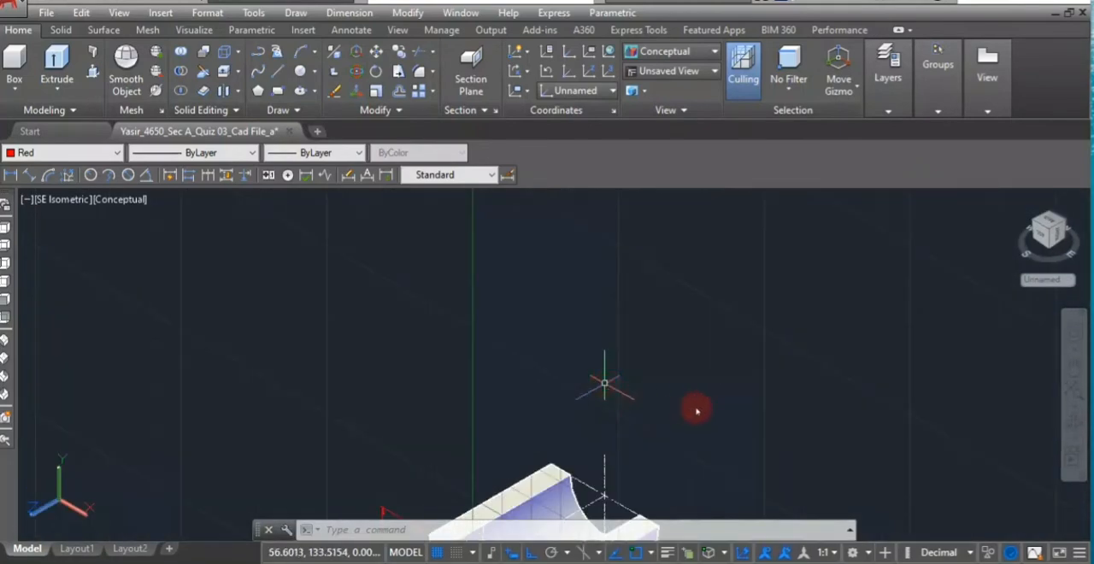
scroll(714, 383, down, 7)
middle_drag(731, 415, 760, 359)
scroll(726, 381, up, 5)
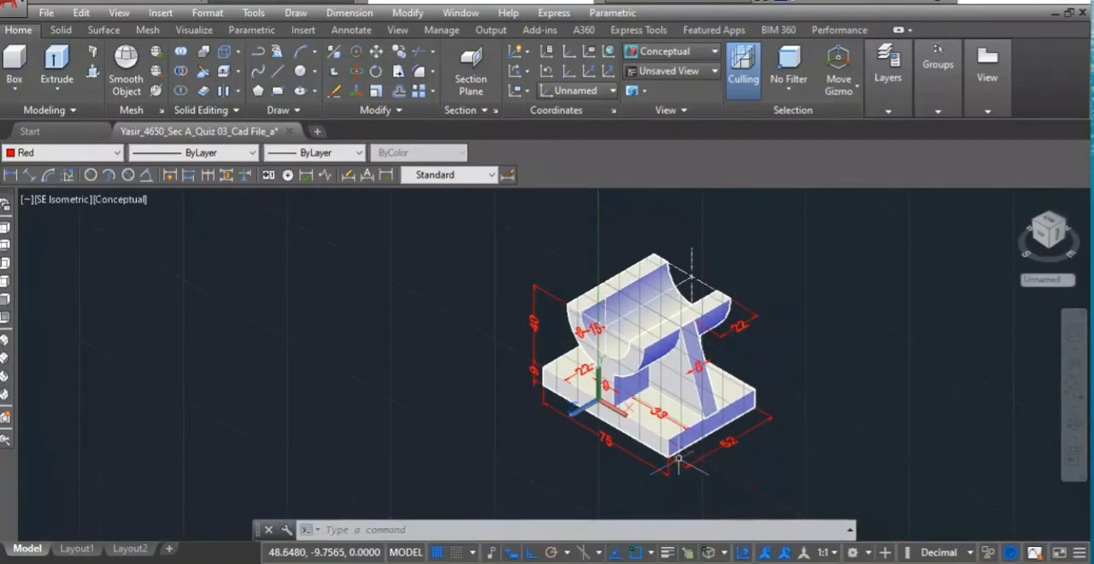
- Open Layout1 and erase its existing viewport to leave the sheet empty
click(79, 533)
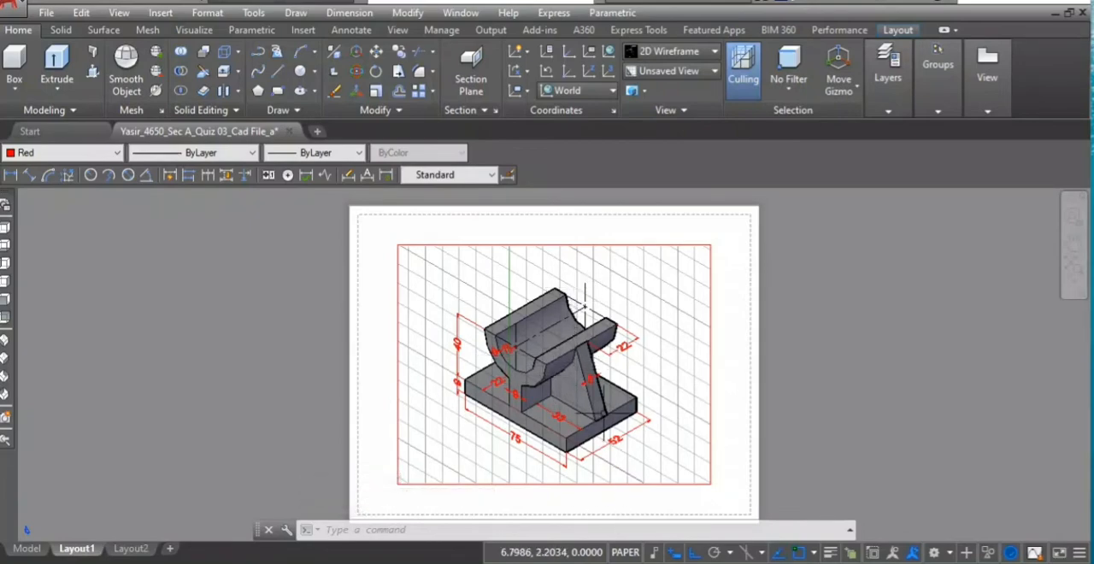
click(572, 246)
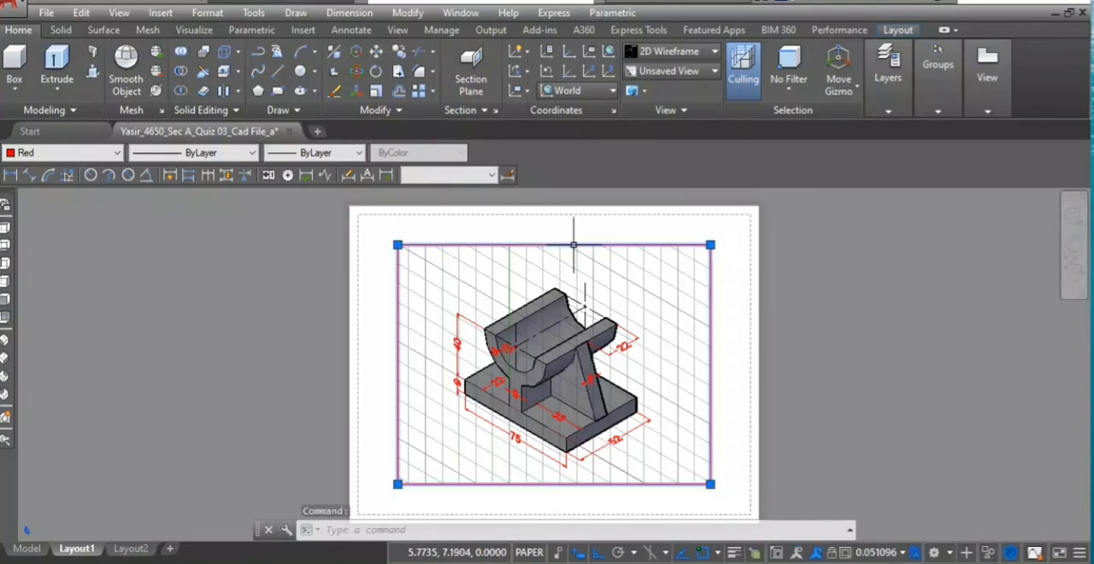
key(Delete)
key(Delete)
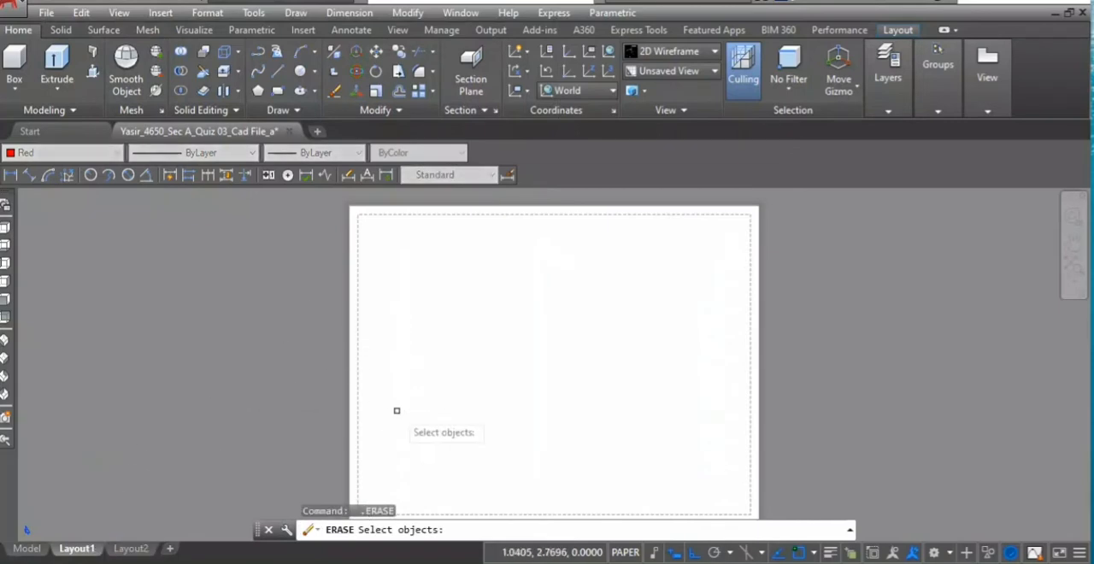
key(Escape)
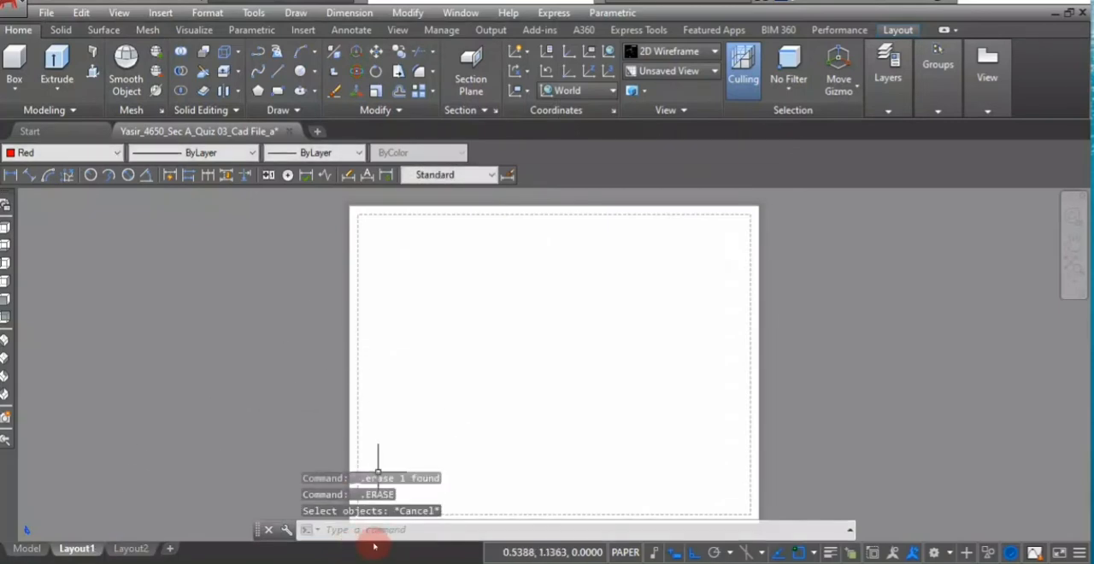
- Create a SOLVIEW view from the current UCS at scale 1.0000, with its viewport in the upper-left quarter of the sheet
text(SOLVIEW)
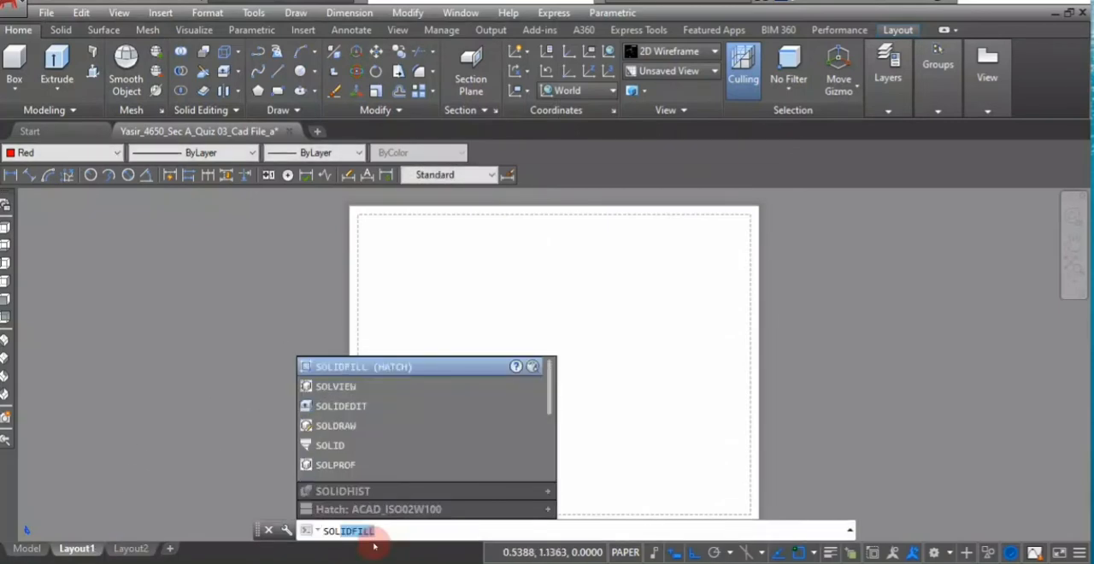
click(367, 386)
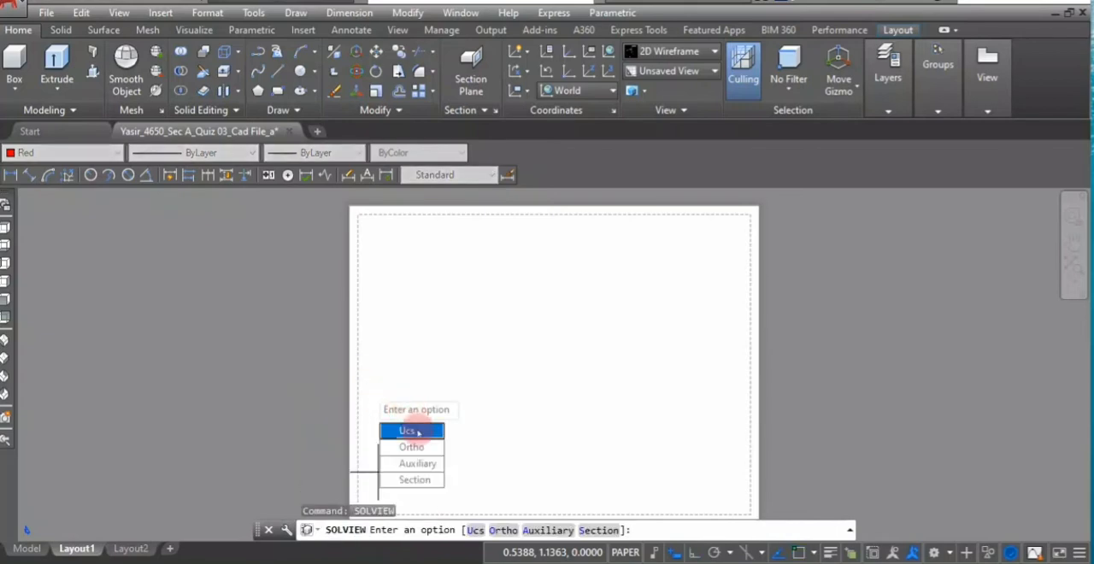
click(407, 430)
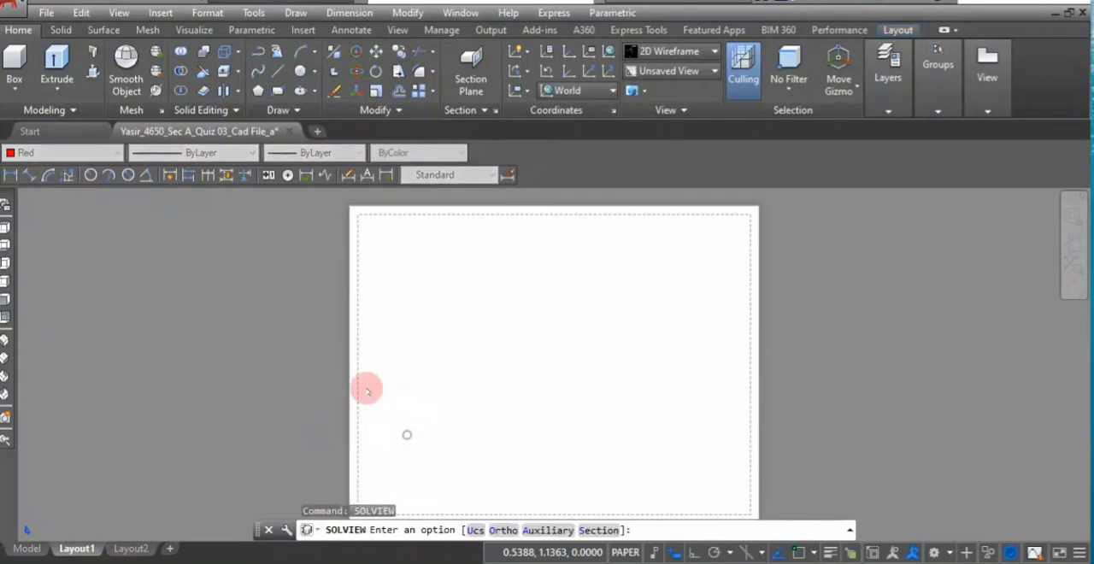
click(416, 480)
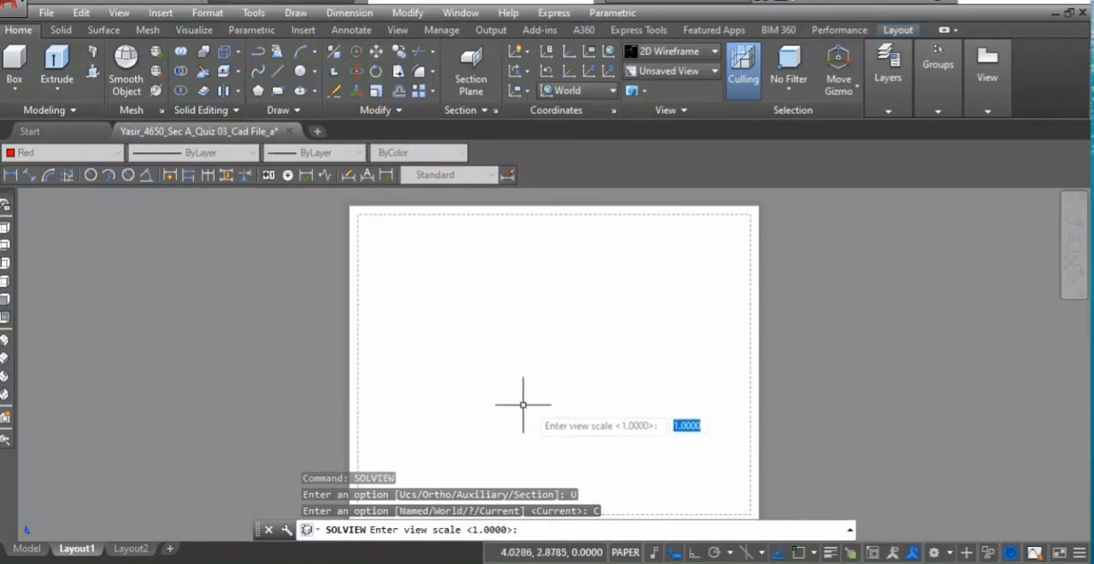
key(Return)
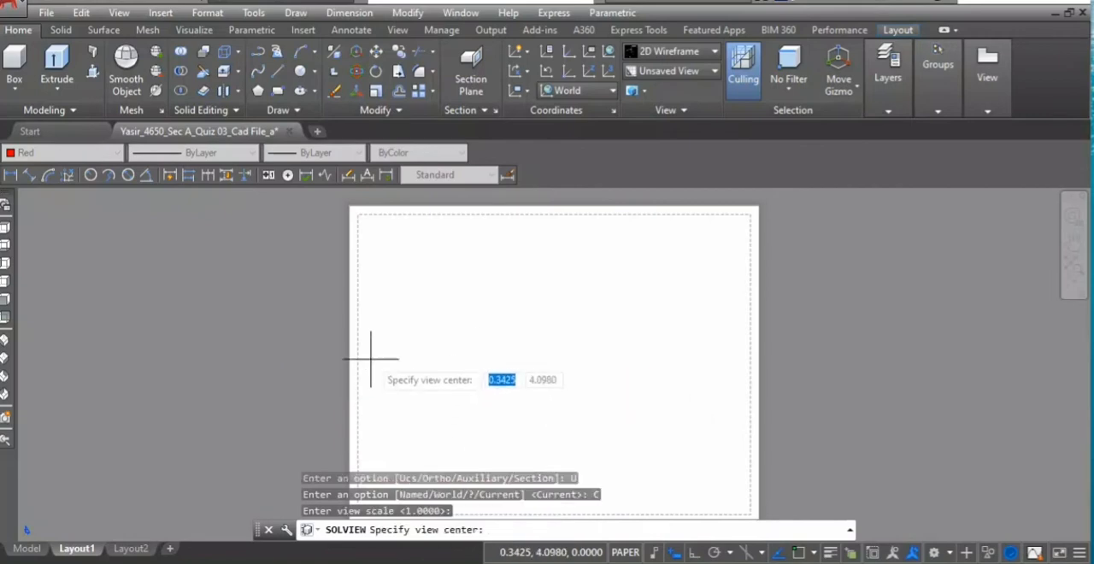
click(436, 309)
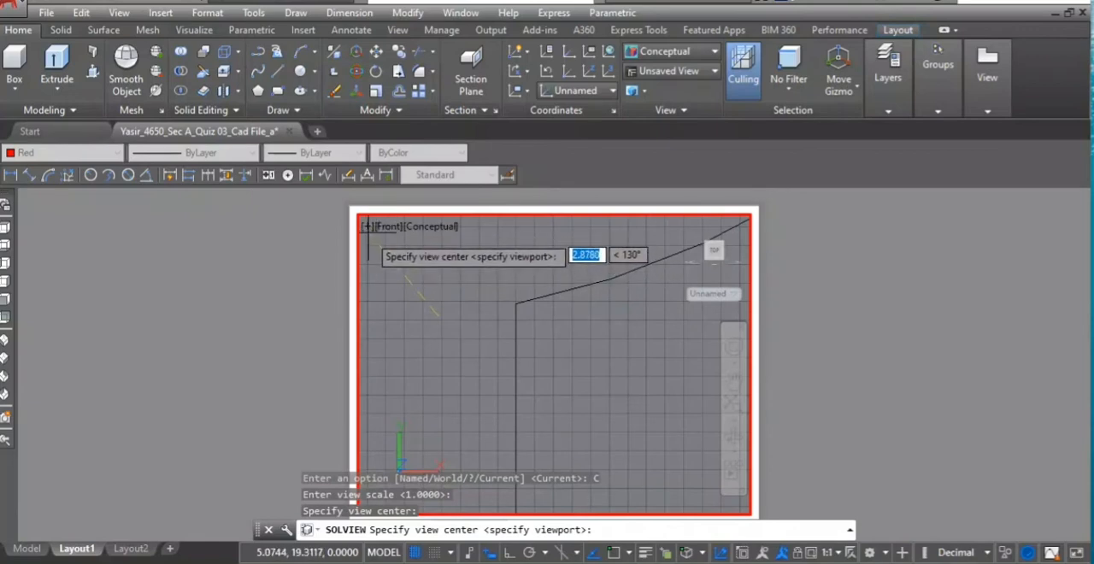
key(Return)
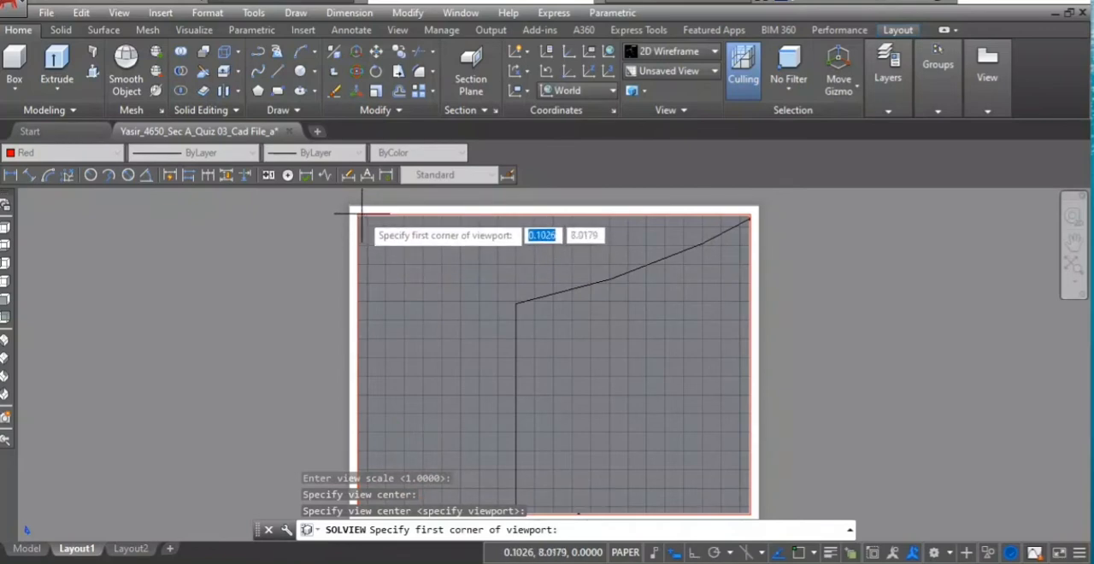
click(355, 212)
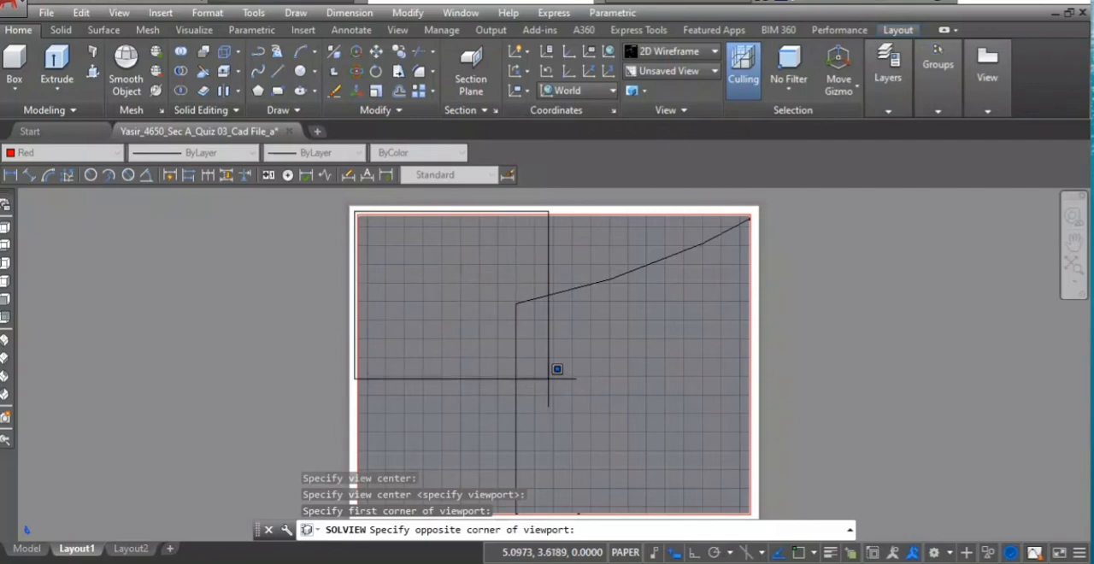
click(558, 373)
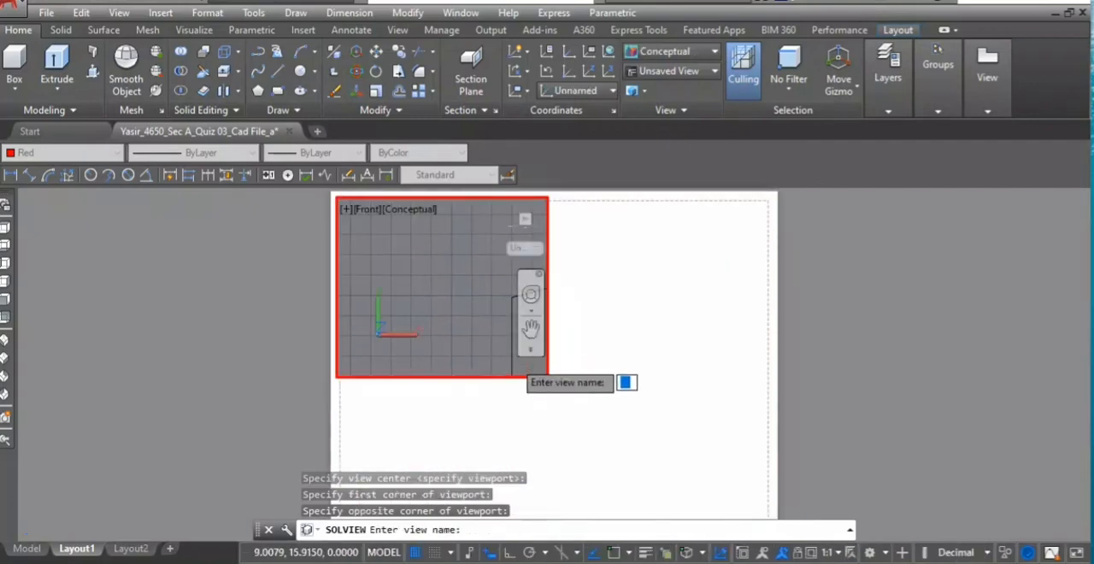
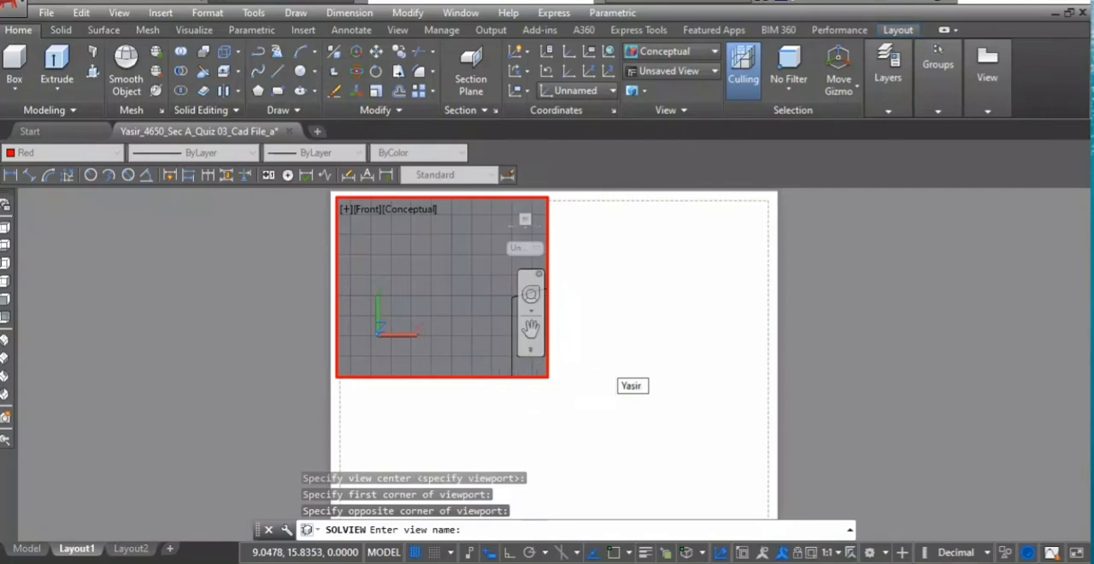
- Name the new view with the person's first name, end SOLVIEW, and centre the support in its viewport at 1:20 scale
key(Return)
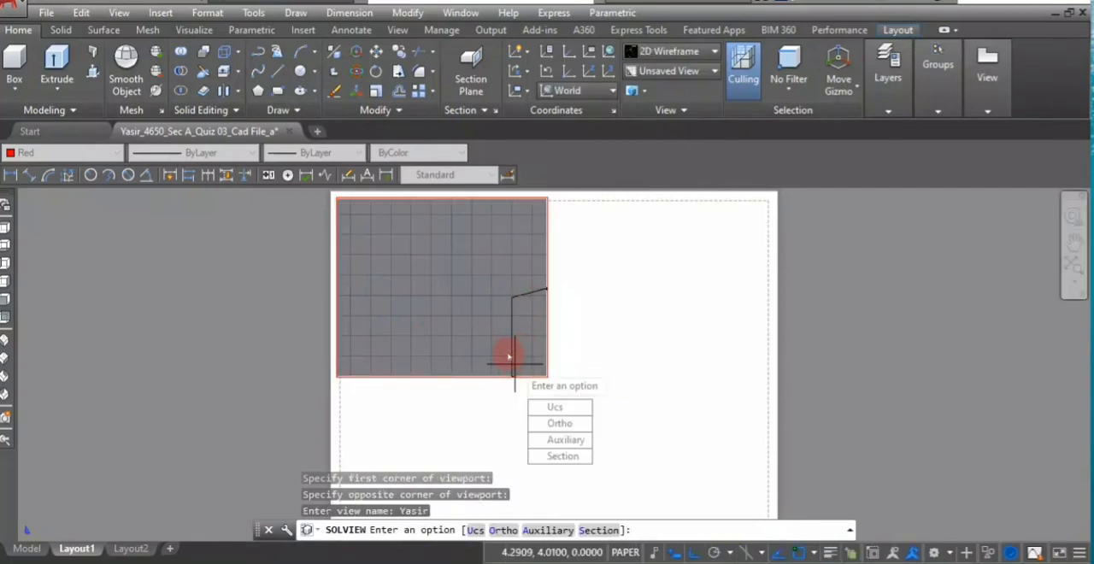
key(Escape)
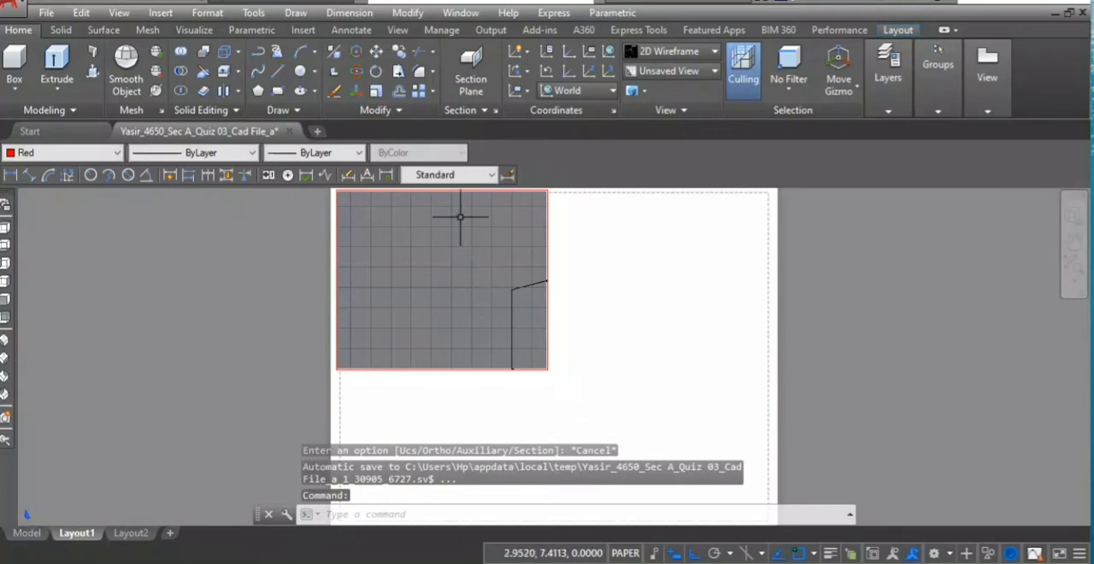
double_click(481, 219)
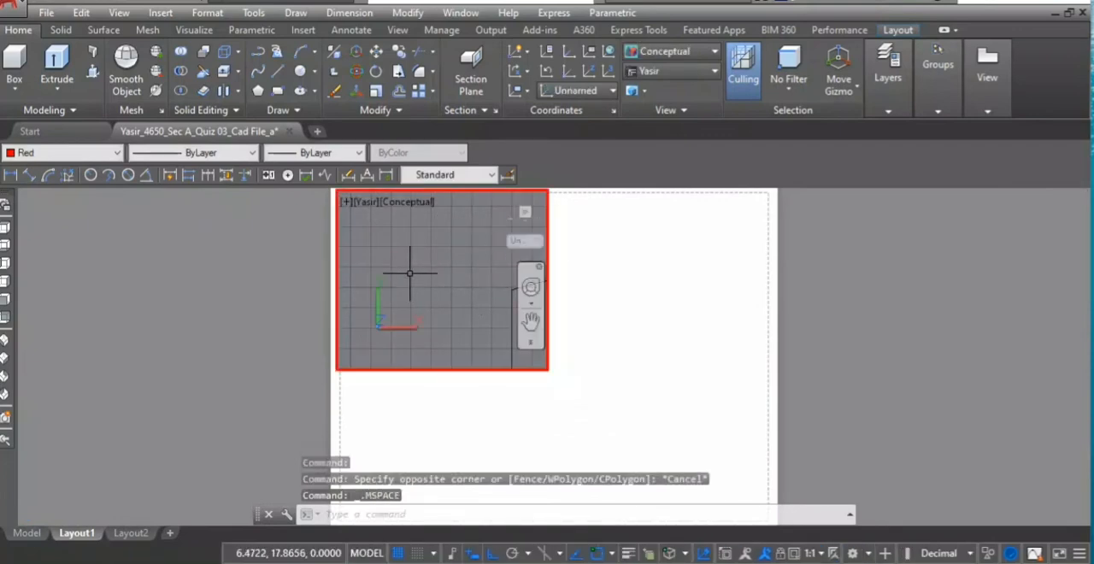
scroll(425, 251, down, 15)
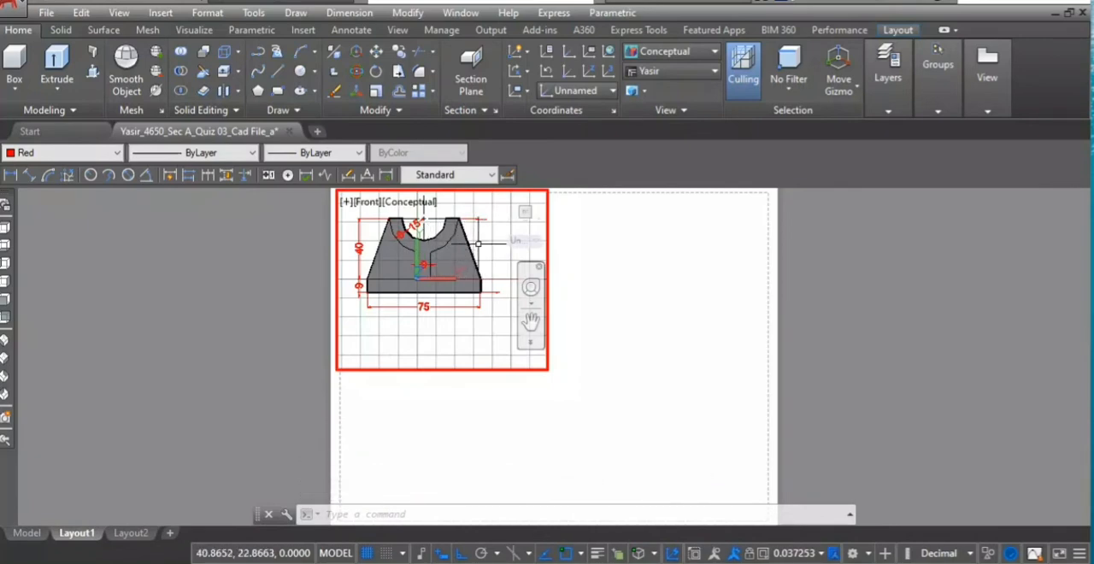
middle_drag(476, 258, 487, 289)
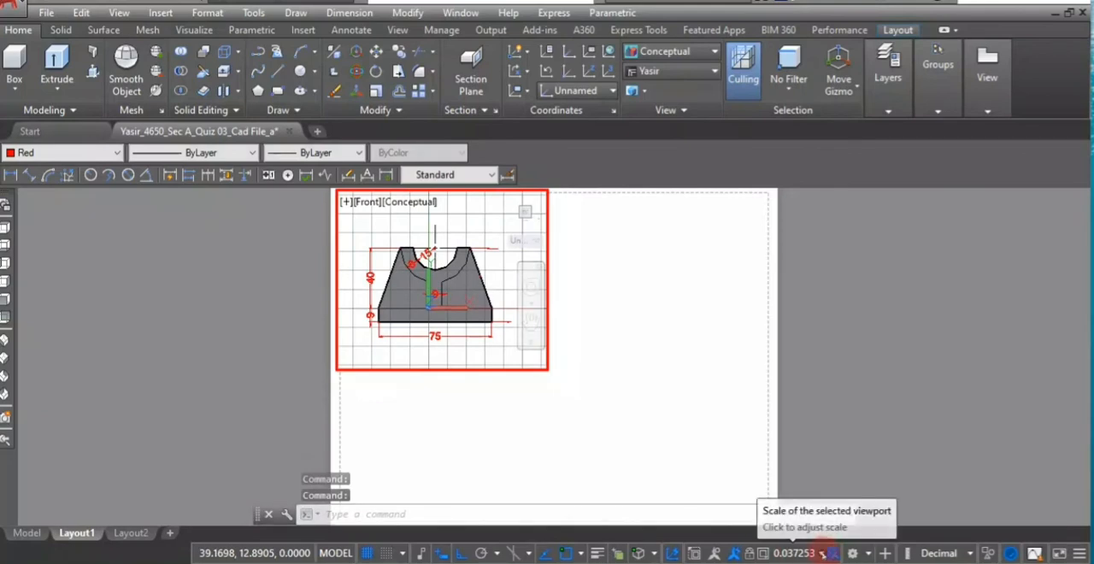
click(825, 552)
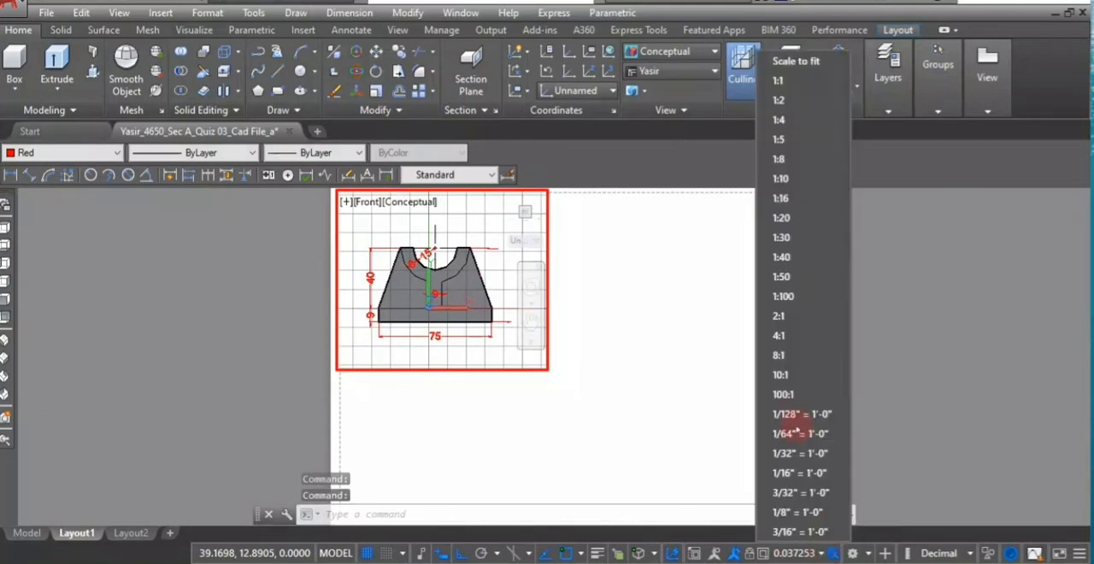
click(780, 218)
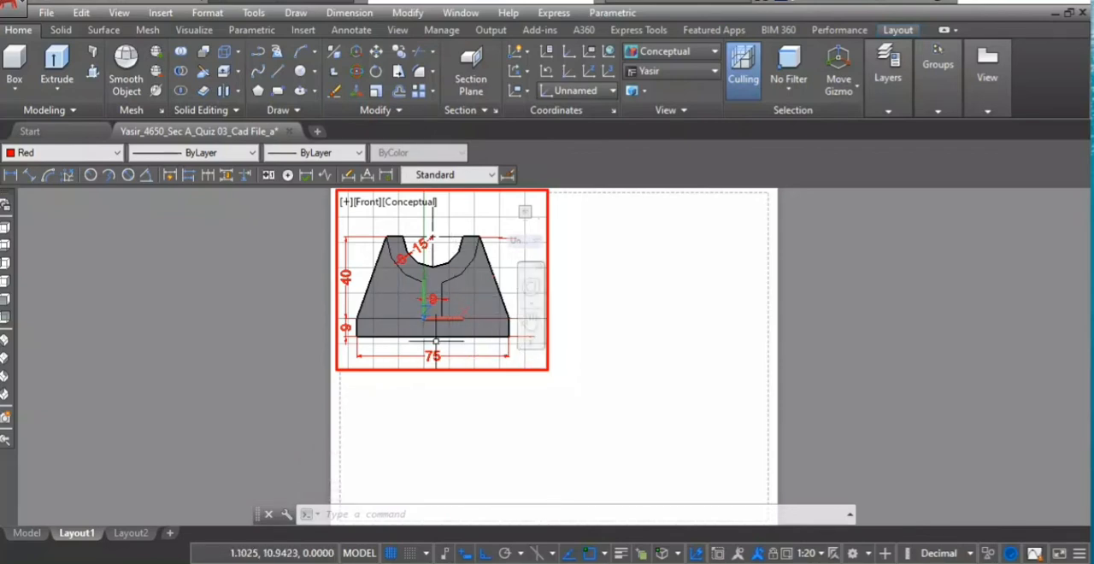
- Change the upper-left viewport from the front view to the Top view of the support
click(365, 203)
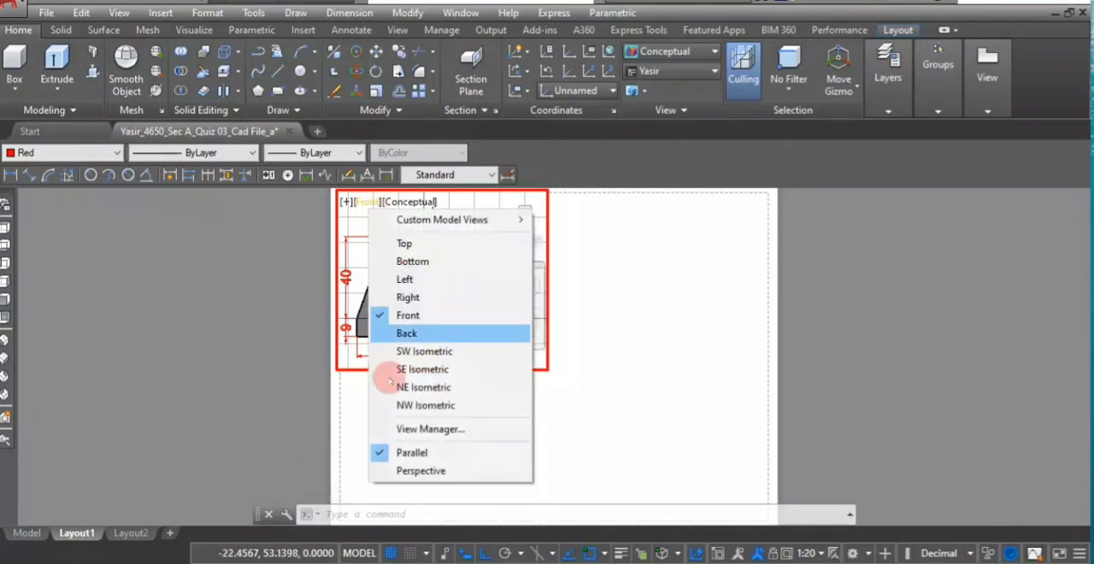
click(402, 244)
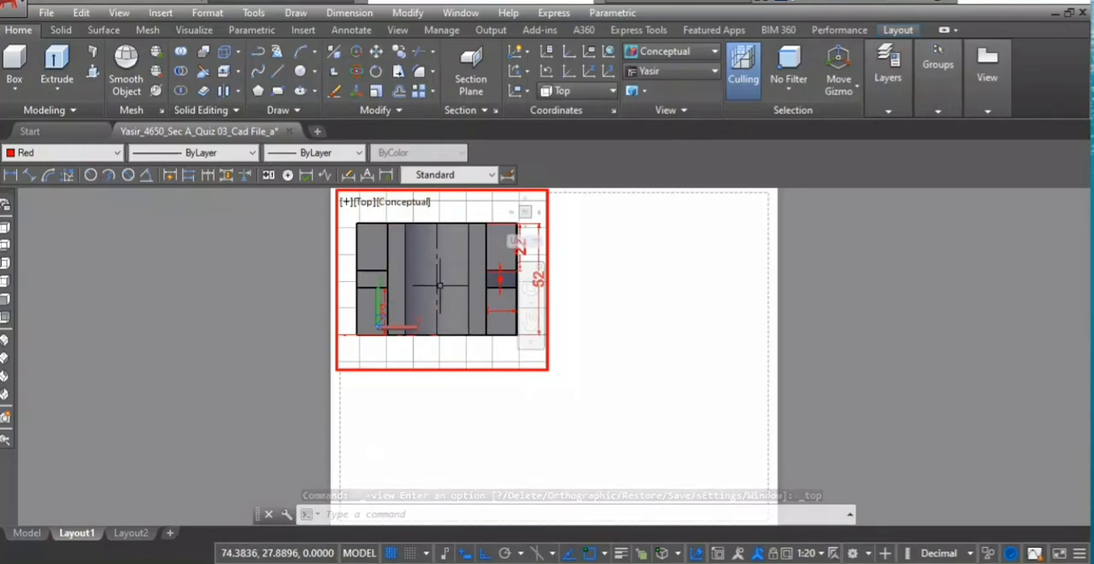
click(437, 368)
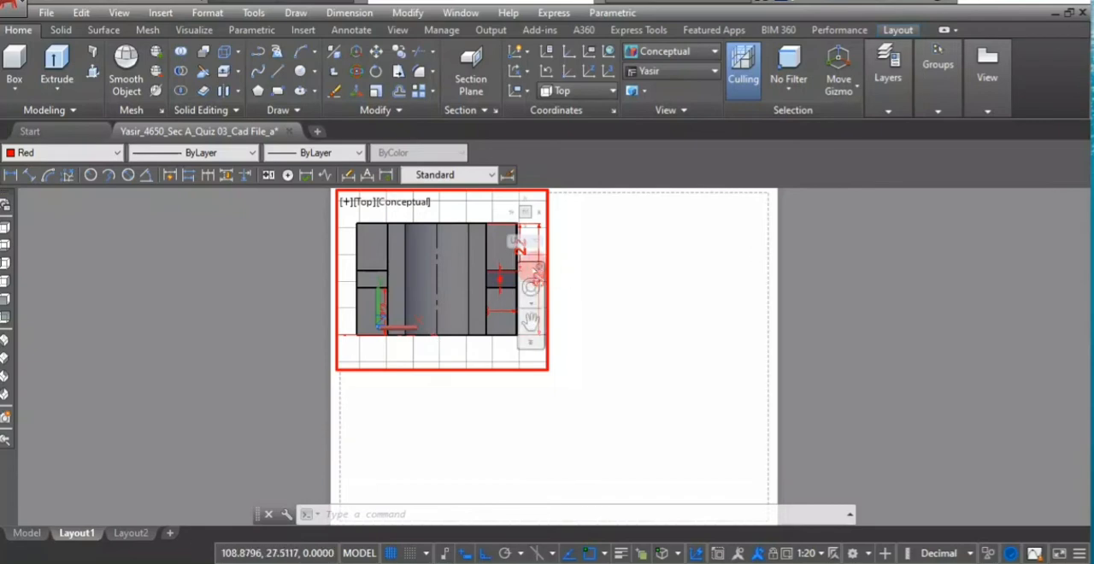
key(Return)
key(Return)
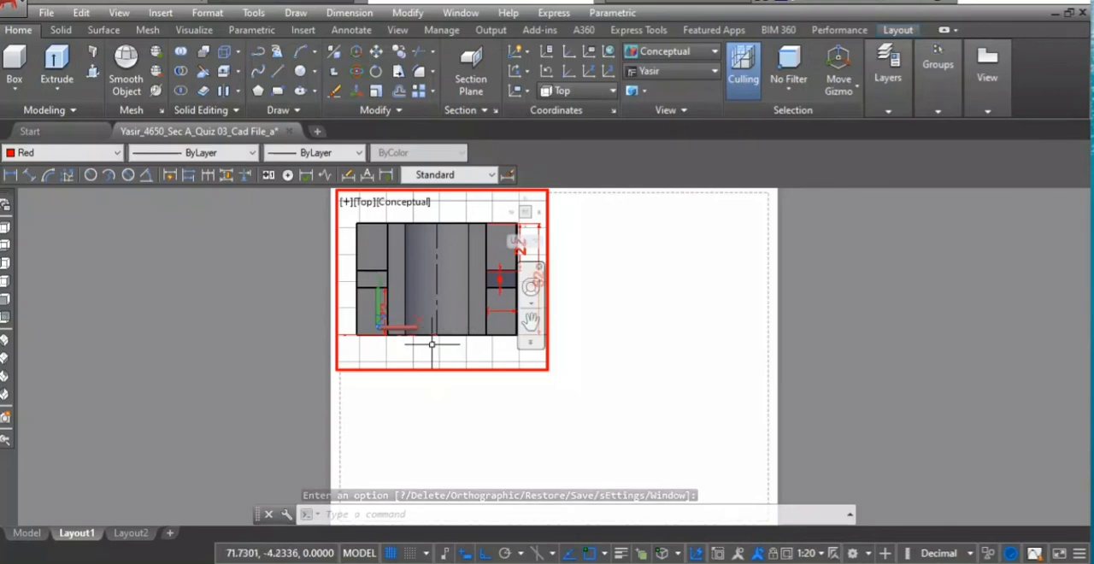
- Project an Ortho SOLVIEW view from the midpoint of the top-view viewport's lower edge, centred directly below that viewport
text(Sol)
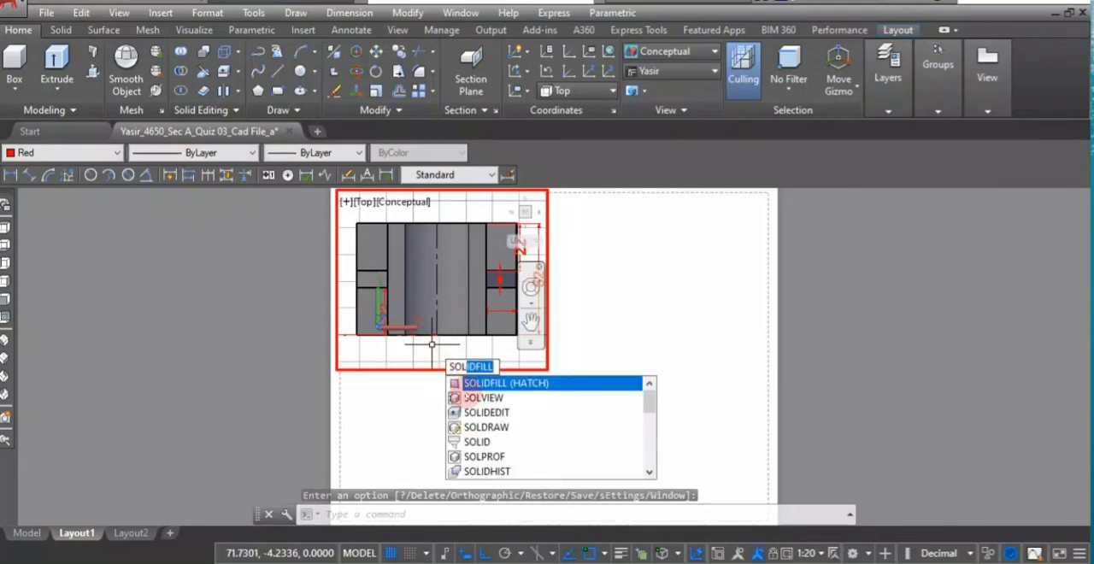
click(467, 400)
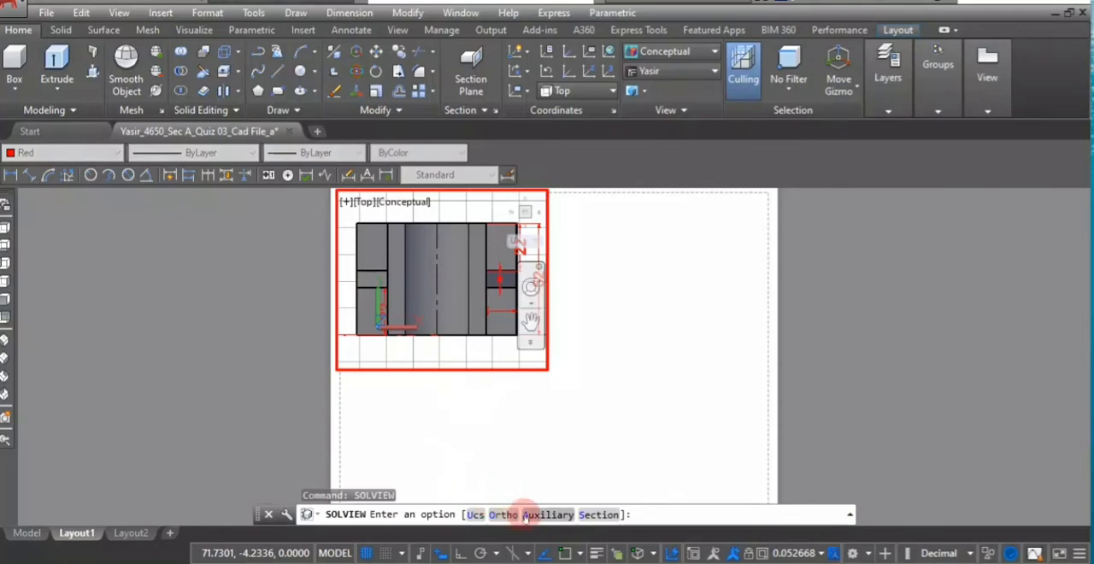
click(503, 513)
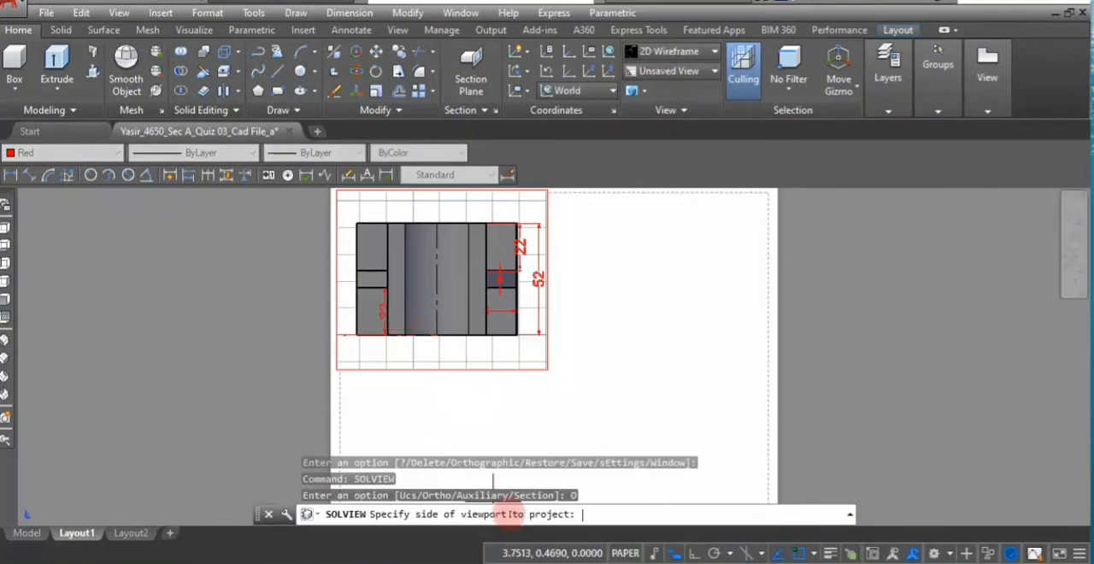
click(441, 369)
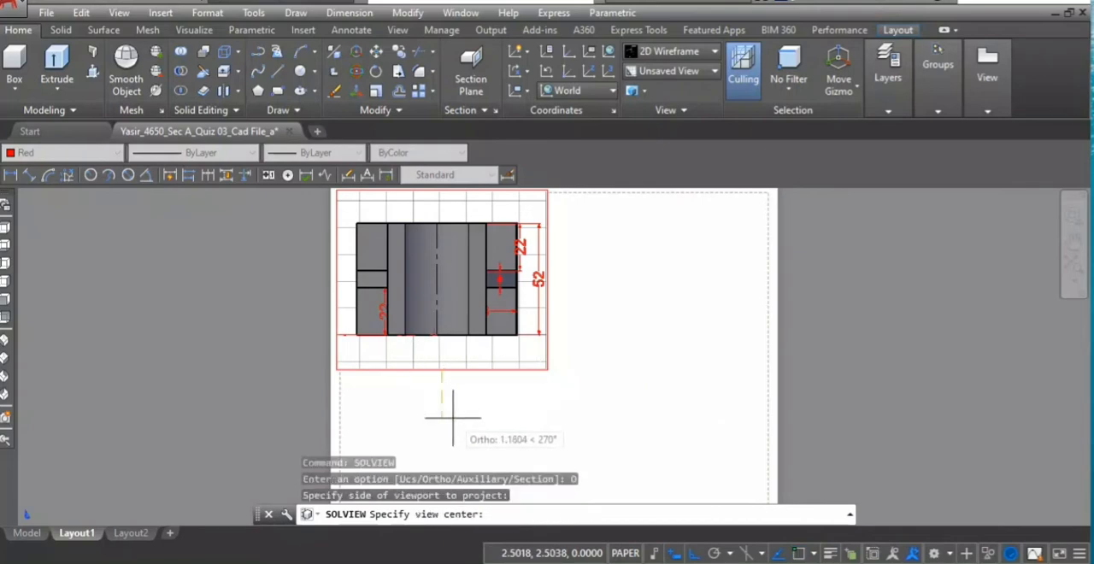
mouse_move(452, 418)
middle_down()
mouse_move(435, 415)
mouse_move(479, 347)
middle_up()
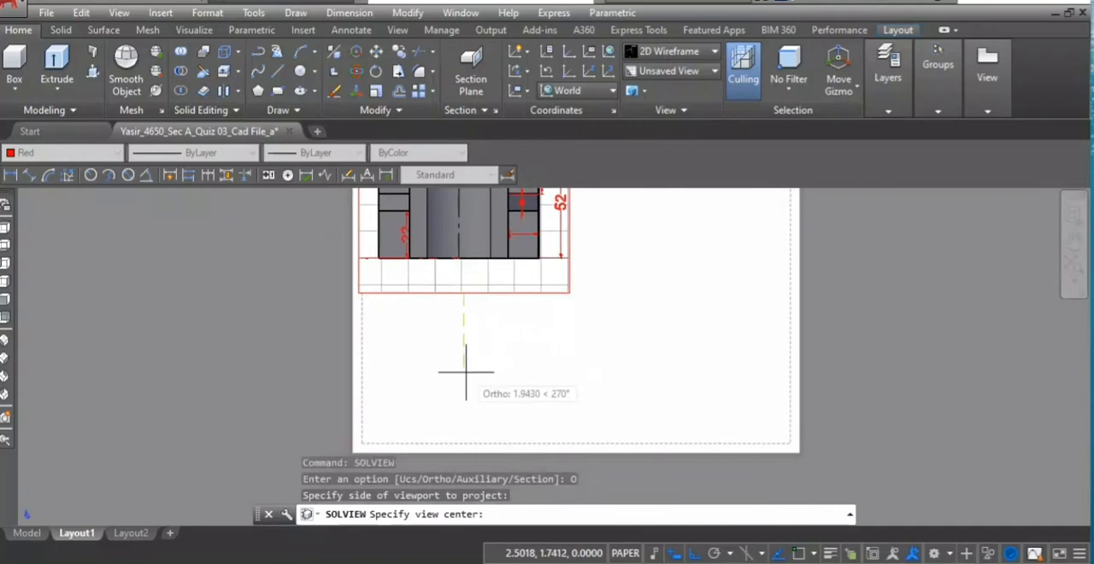
click(465, 373)
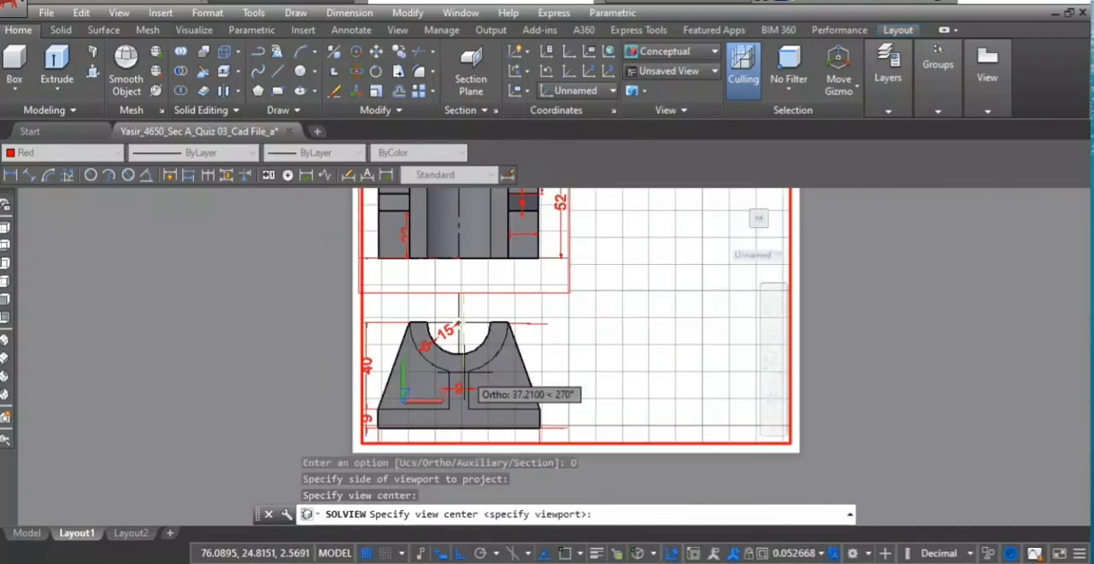
- Enclose the projected front view in a viewport filling the sheet's lower-left quarter, name it with a person's first name, and end SOLVIEW
key(Return)
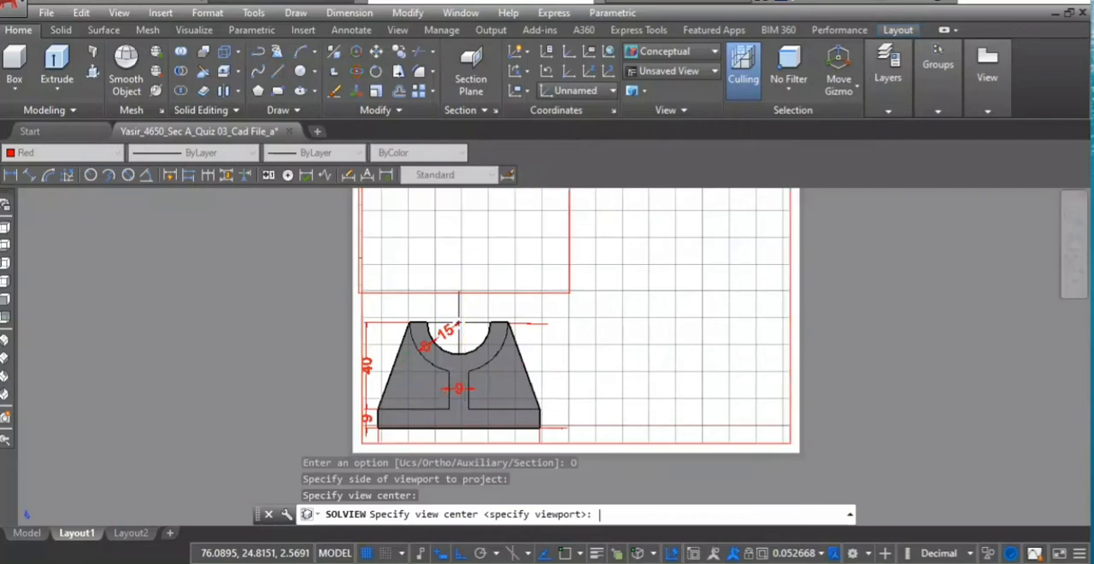
click(358, 299)
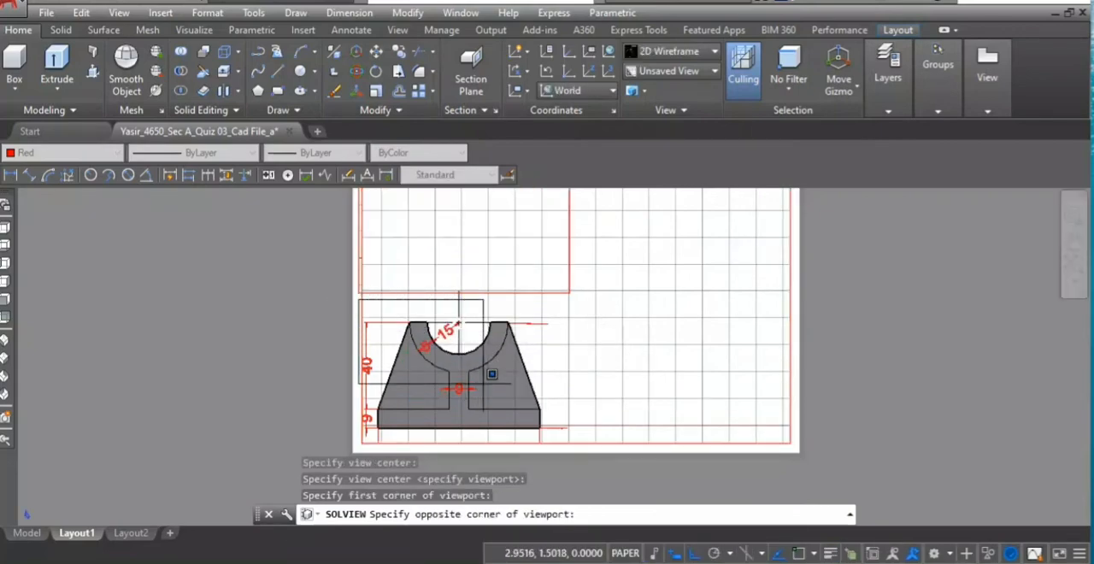
click(568, 449)
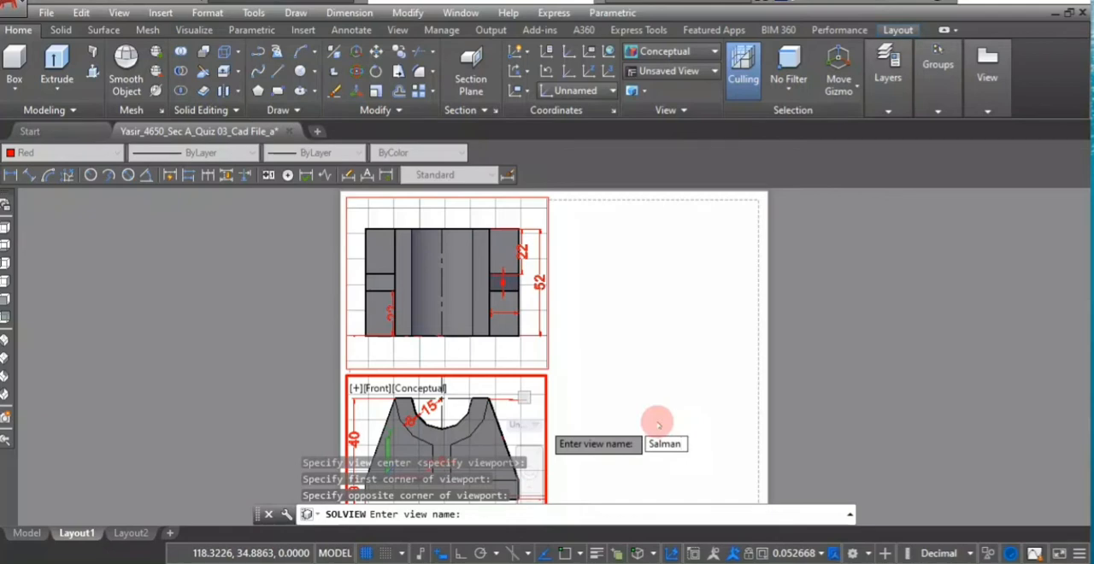
key(Return)
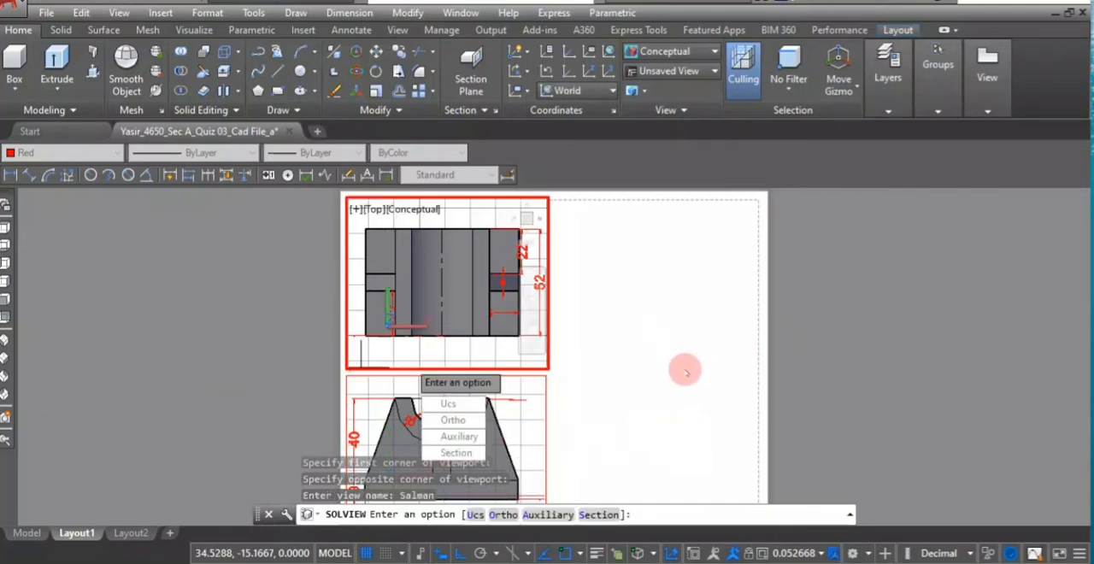
key(Return)
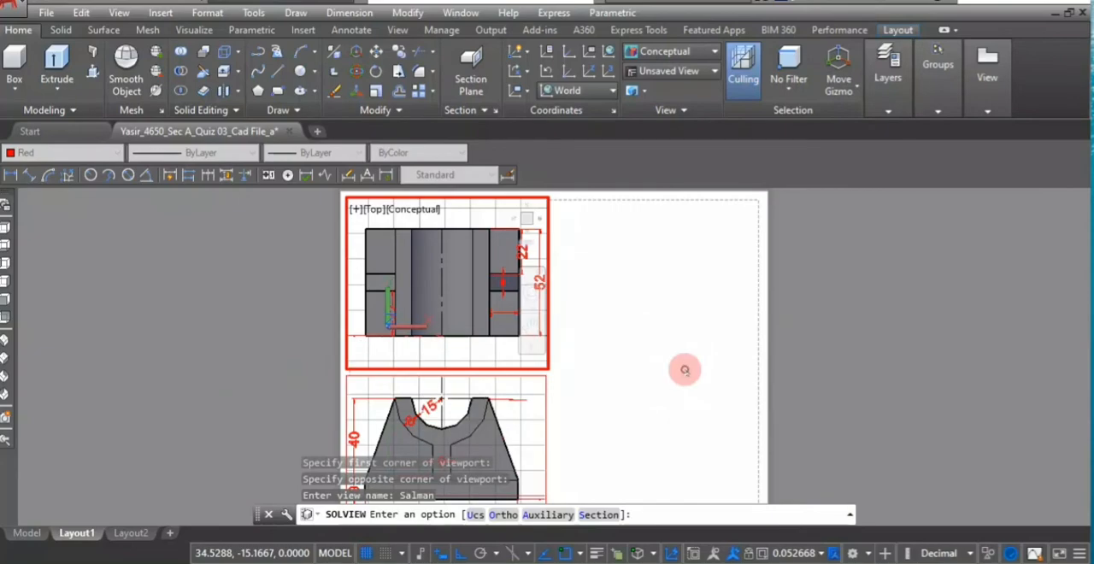
key(Return)
click(640, 334)
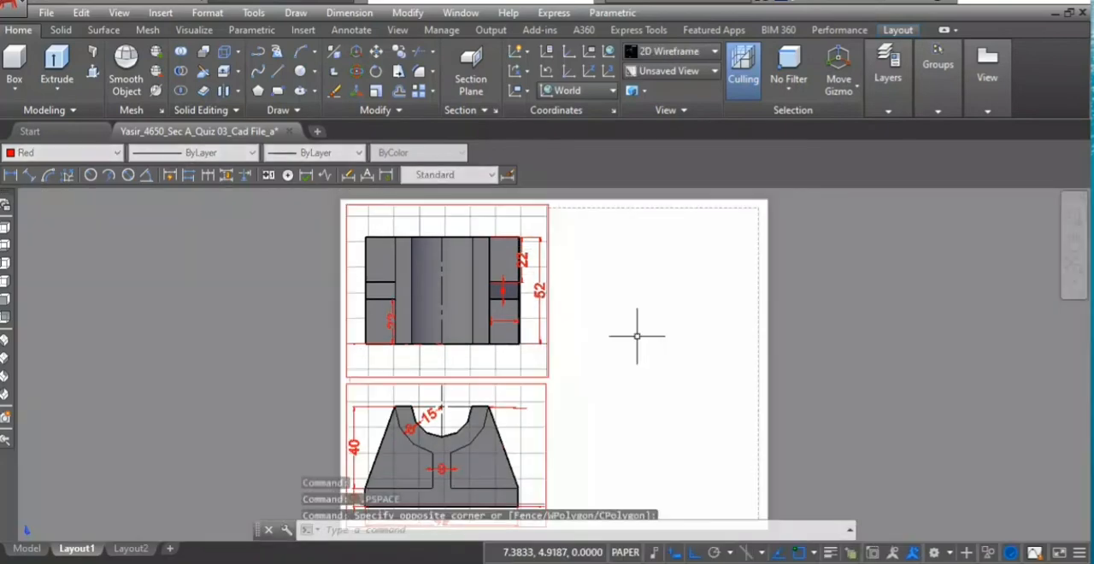
- Project another Ortho SOLVIEW view from the midpoint of the top-view viewport's right edge, centred in the sheet's upper-right quarter
scroll(638, 376, down, 4)
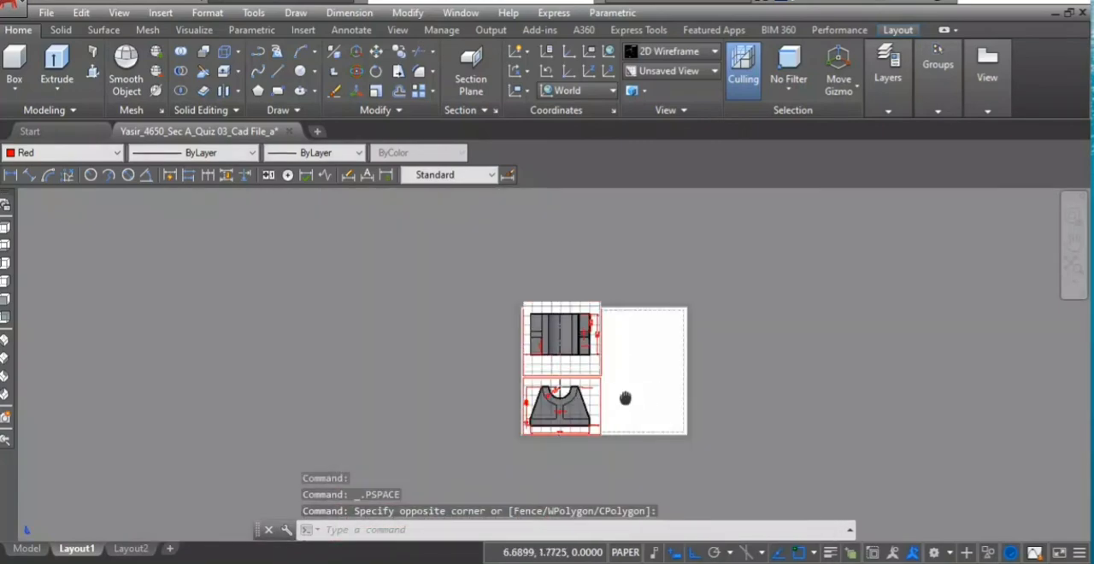
scroll(632, 342, up, 6)
scroll(540, 321, down, 2)
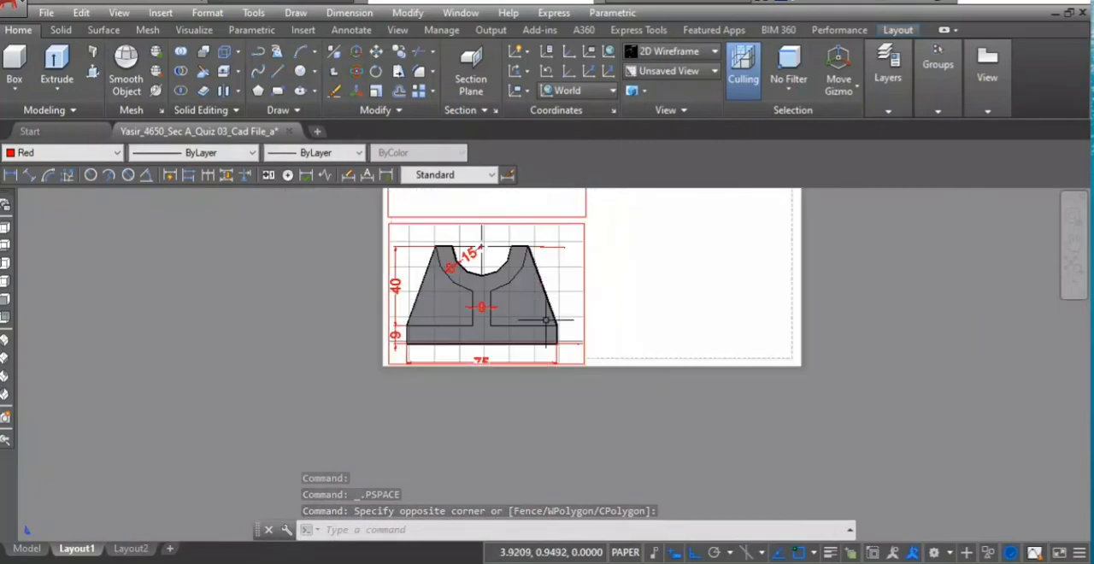
middle_drag(697, 310, 668, 399)
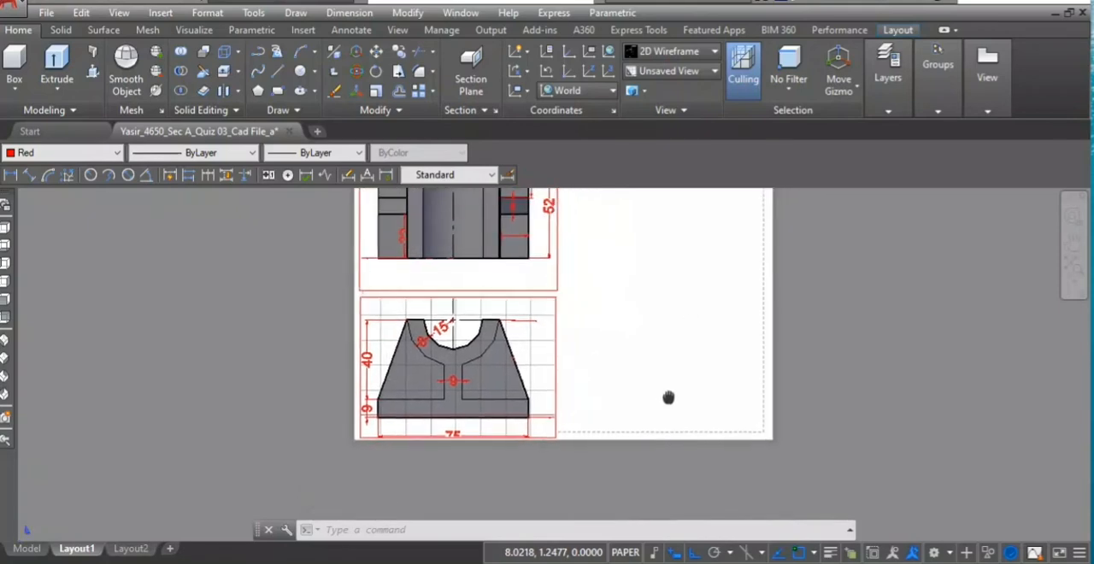
middle_drag(669, 336, 610, 412)
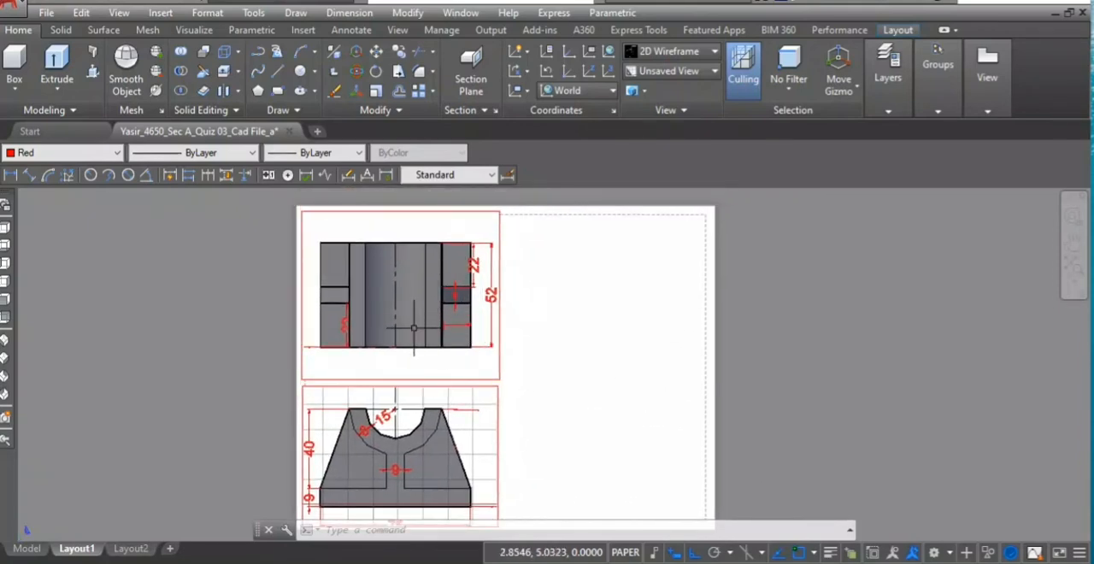
text(ol)
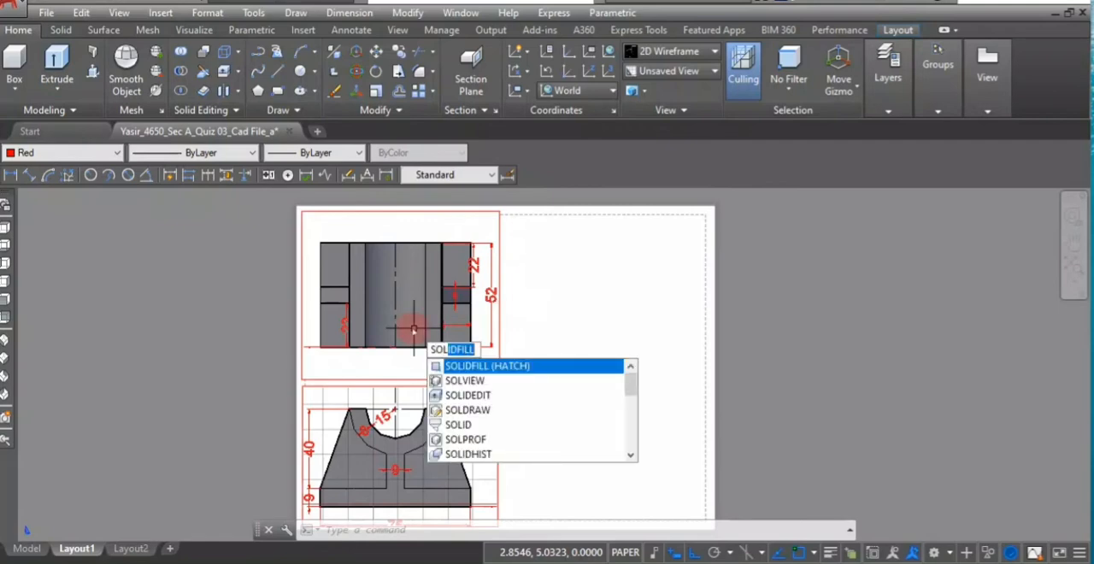
click(454, 380)
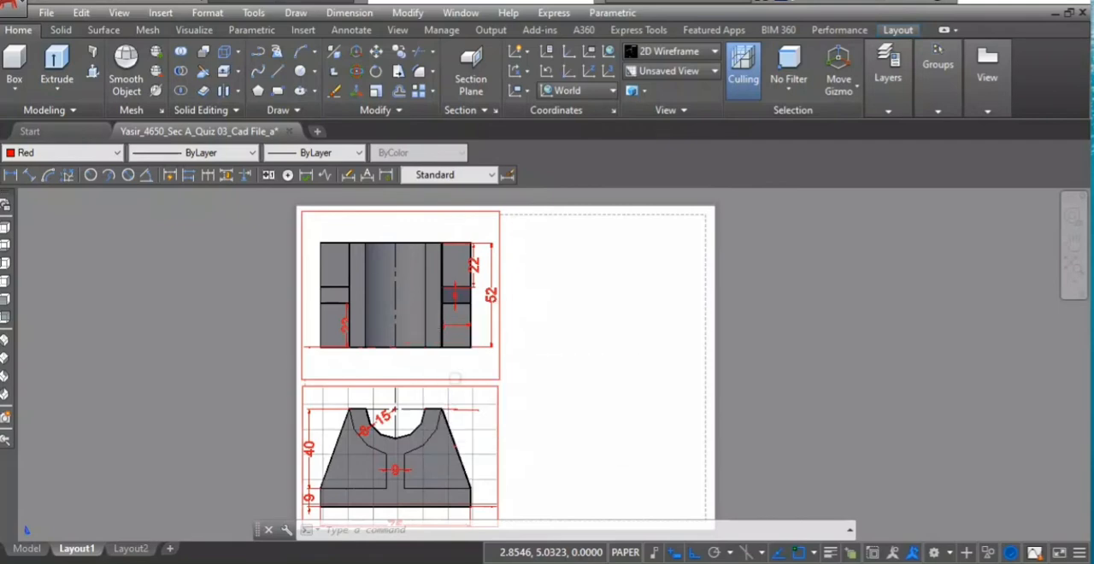
click(503, 534)
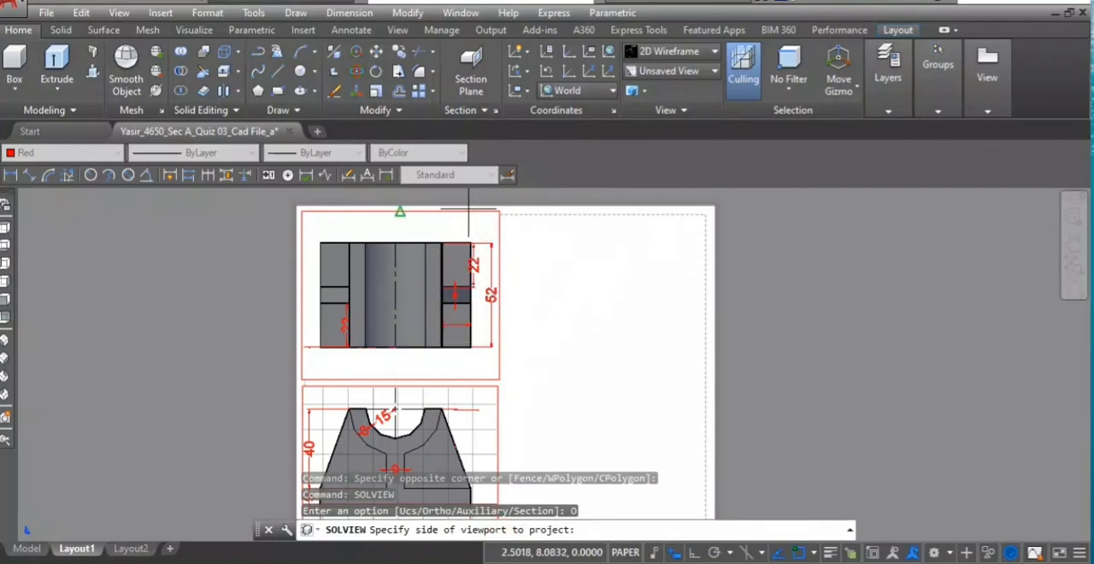
click(498, 295)
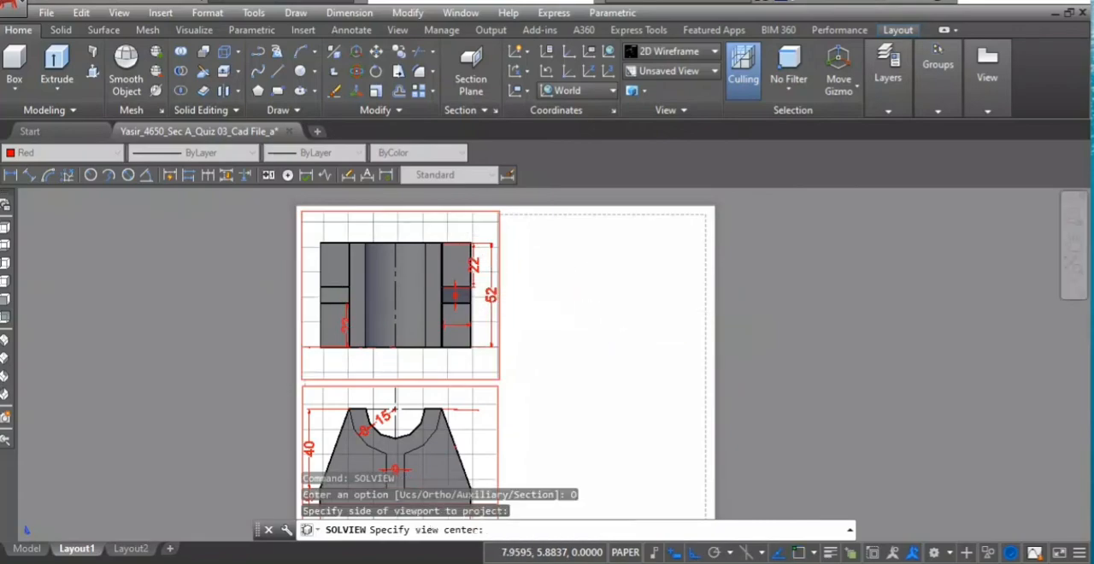
click(609, 296)
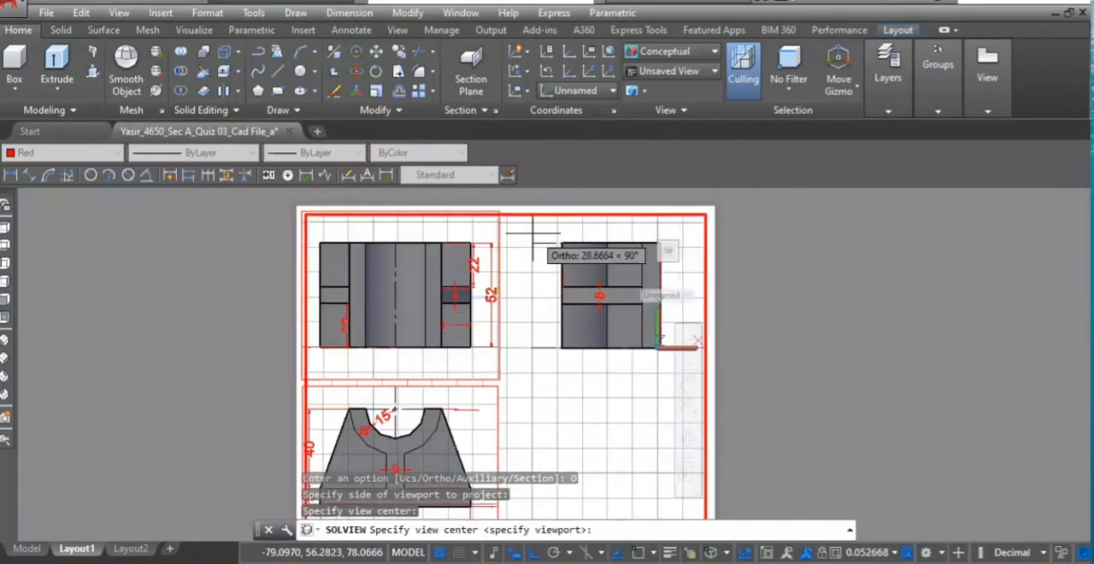
- Enclose the projected side view in a viewport filling the sheet's upper-right quarter, name it with a person's first name, and end SOLVIEW
key(Return)
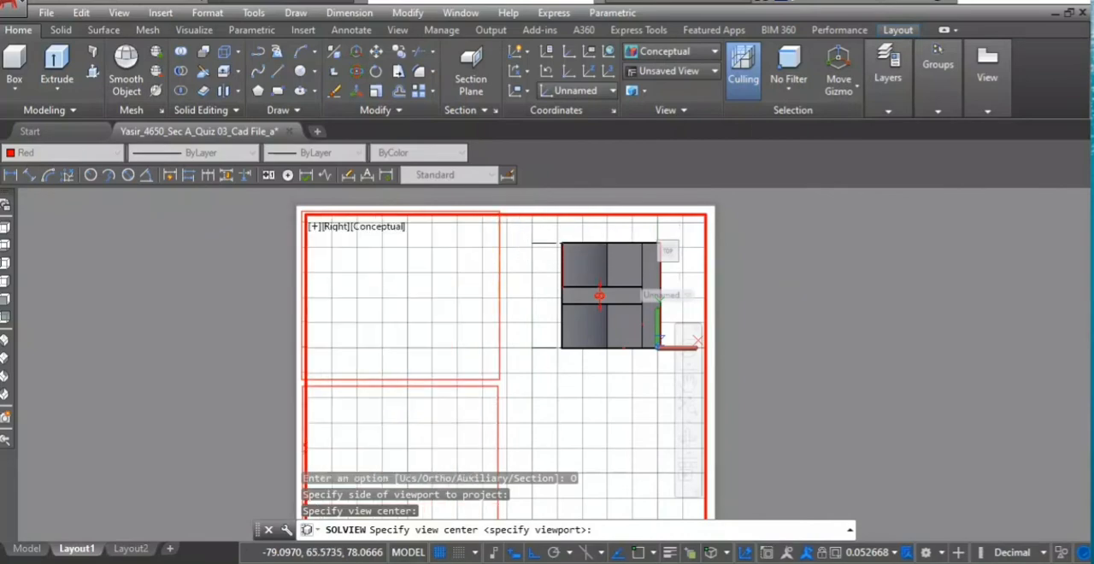
key(Return)
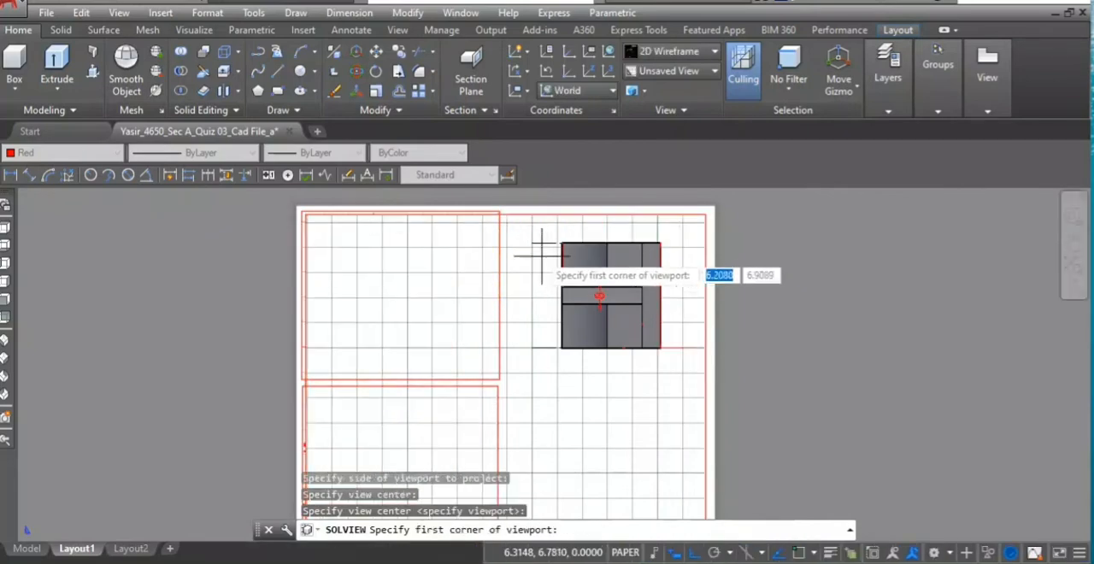
click(511, 213)
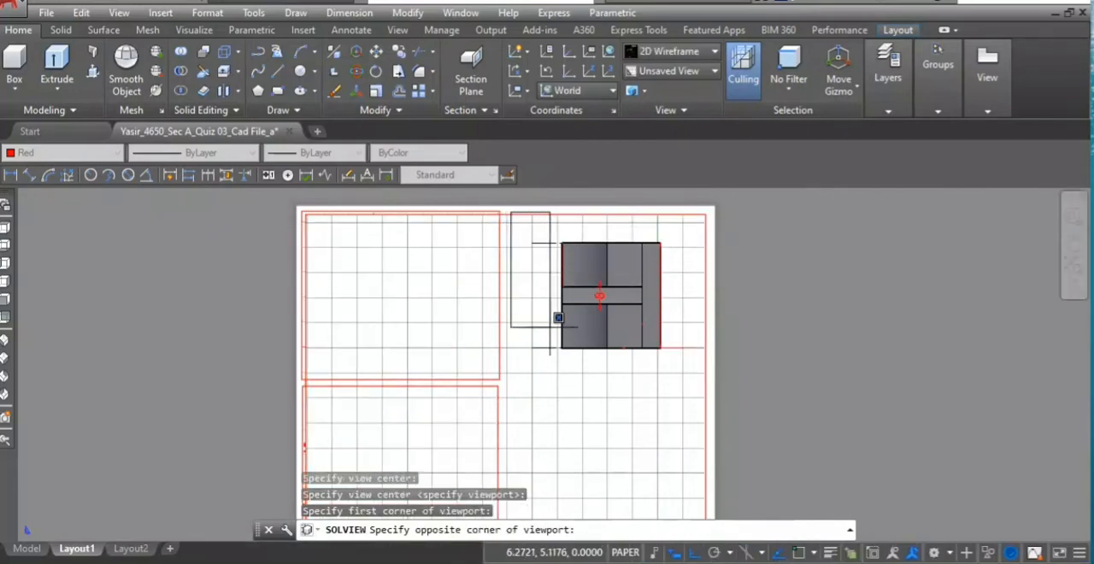
click(707, 373)
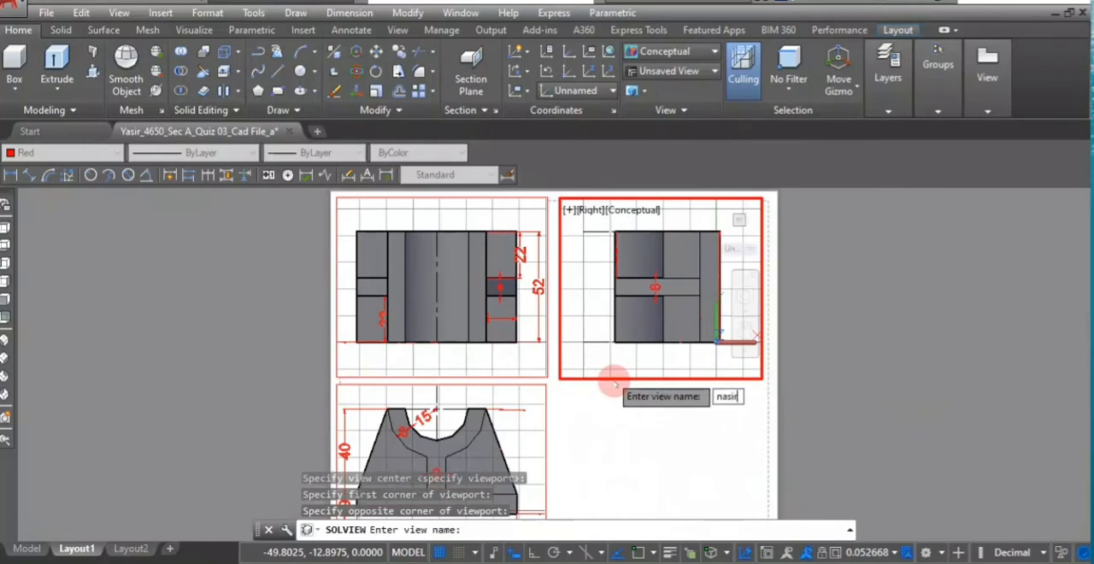
key(Return)
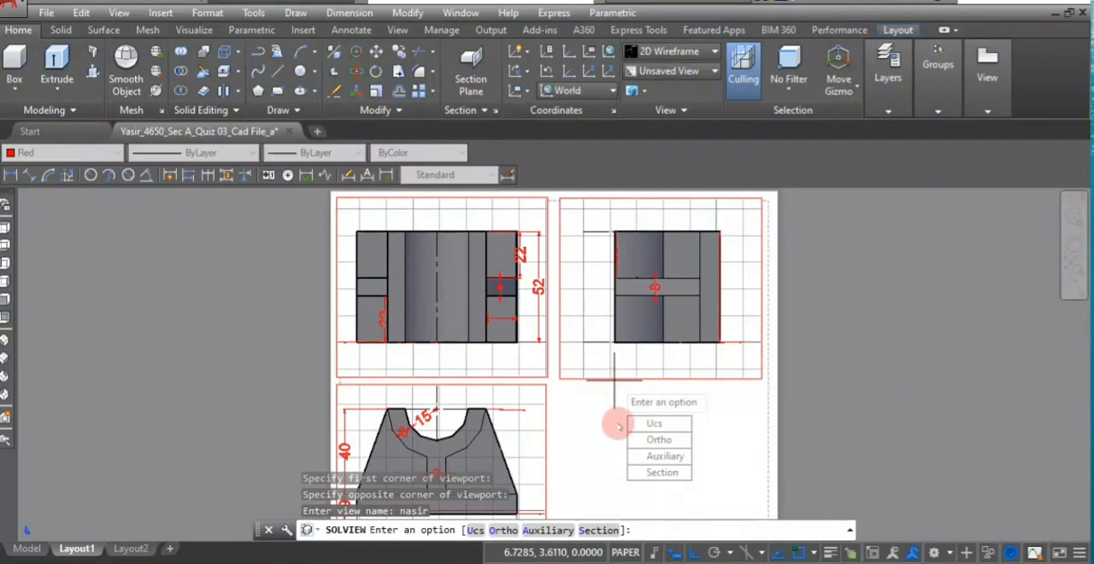
key(Escape)
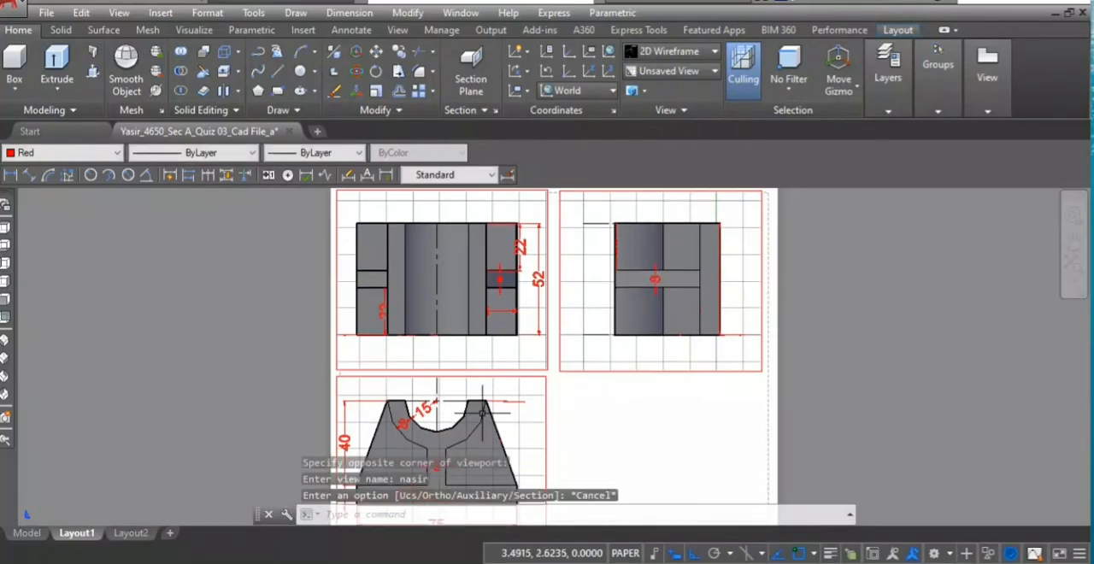
- Activate the side-view viewport in the sheet's upper-right quarter and set its scale to 1:20
scroll(581, 419, down, 3)
scroll(514, 397, up, 5)
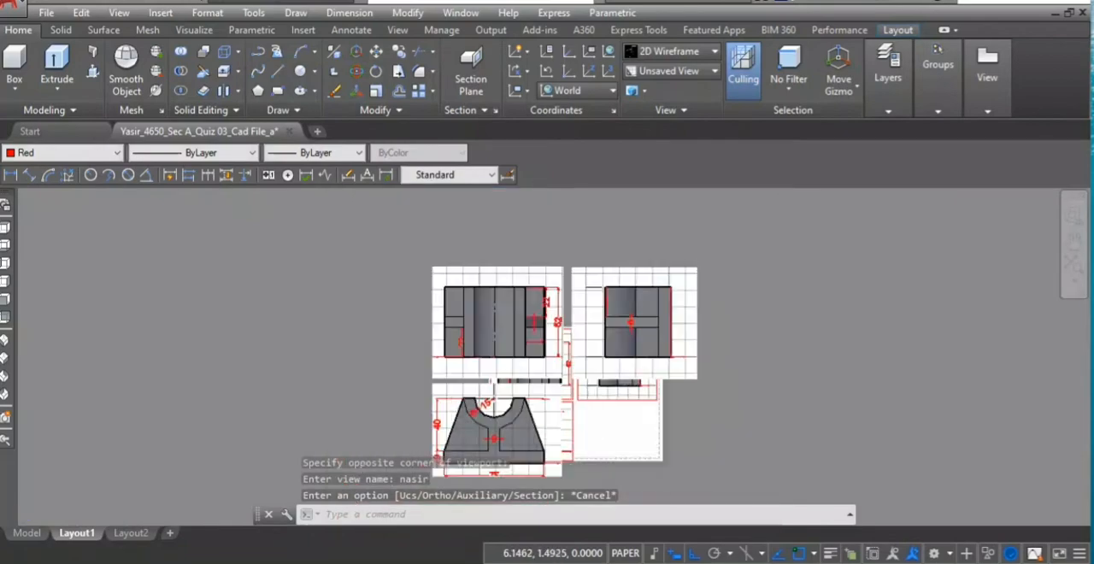
scroll(513, 398, down, 2)
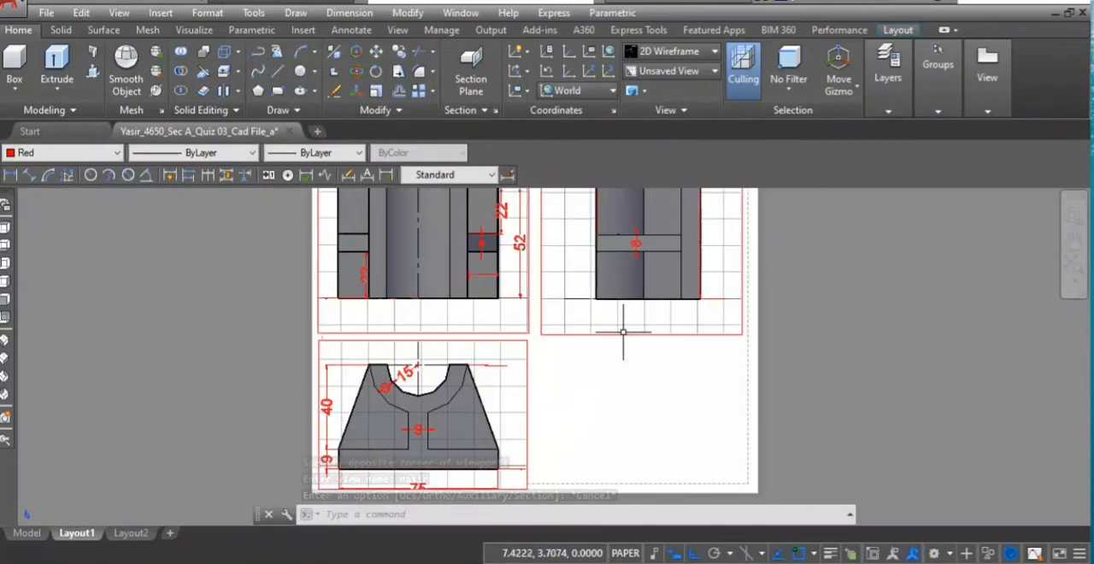
double_click(575, 306)
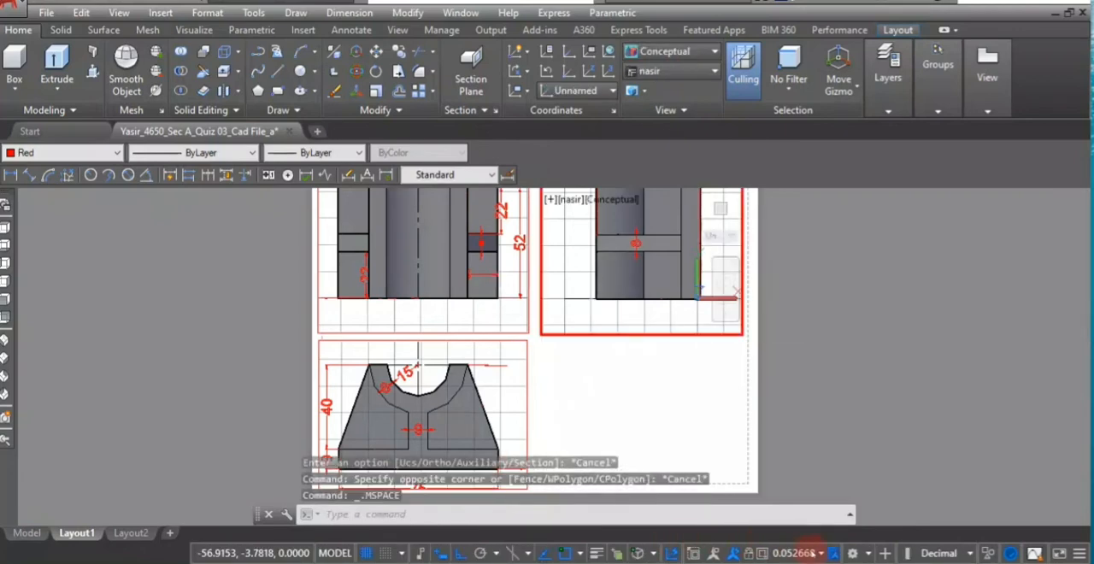
click(820, 553)
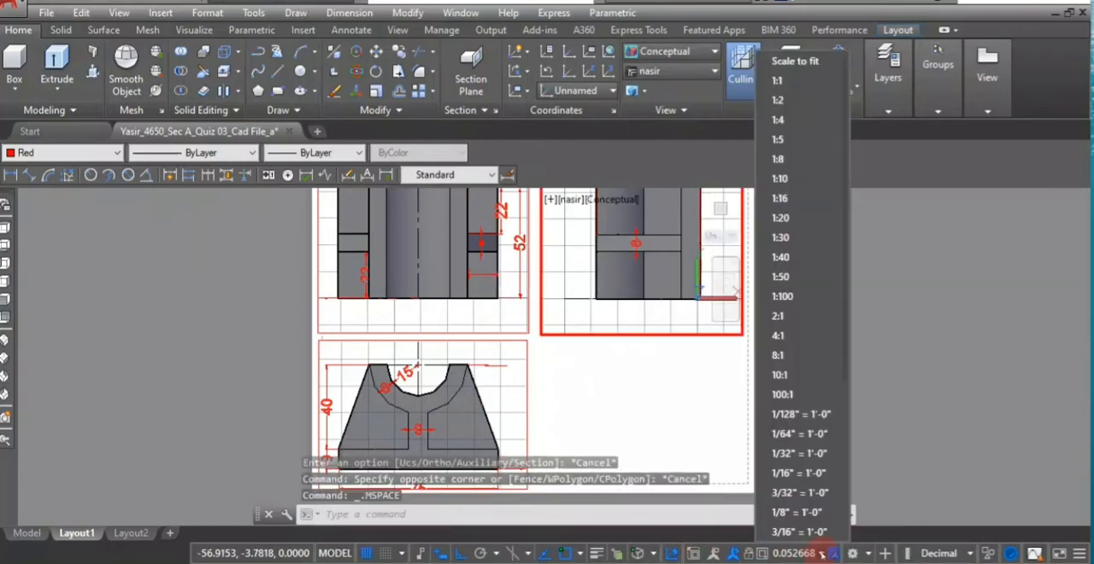
click(780, 218)
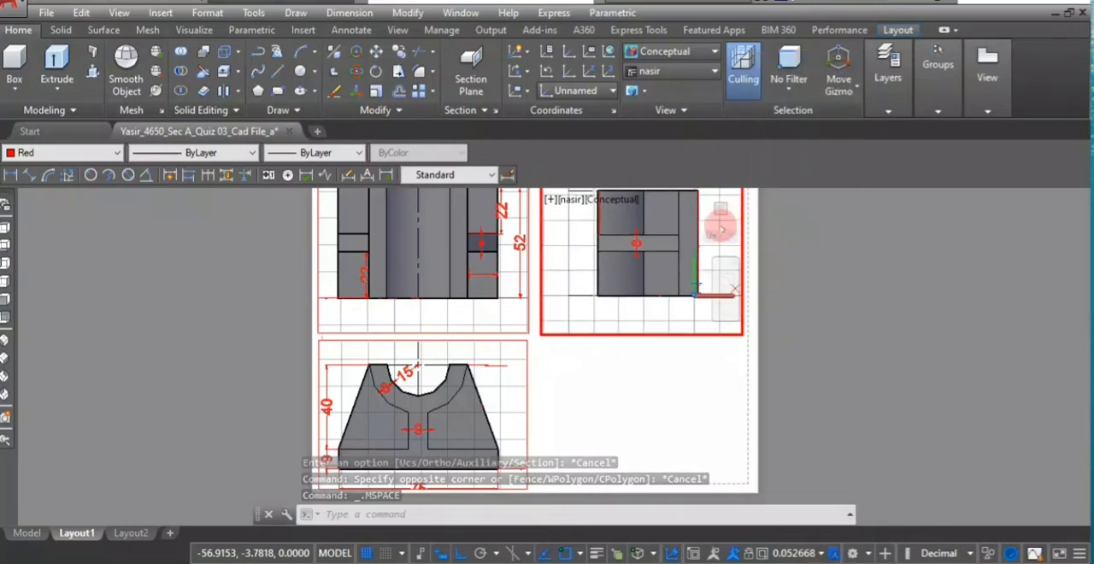
- Set the front-view and top-view viewports to a scale of 1:20 as well, and return to paper space
click(506, 366)
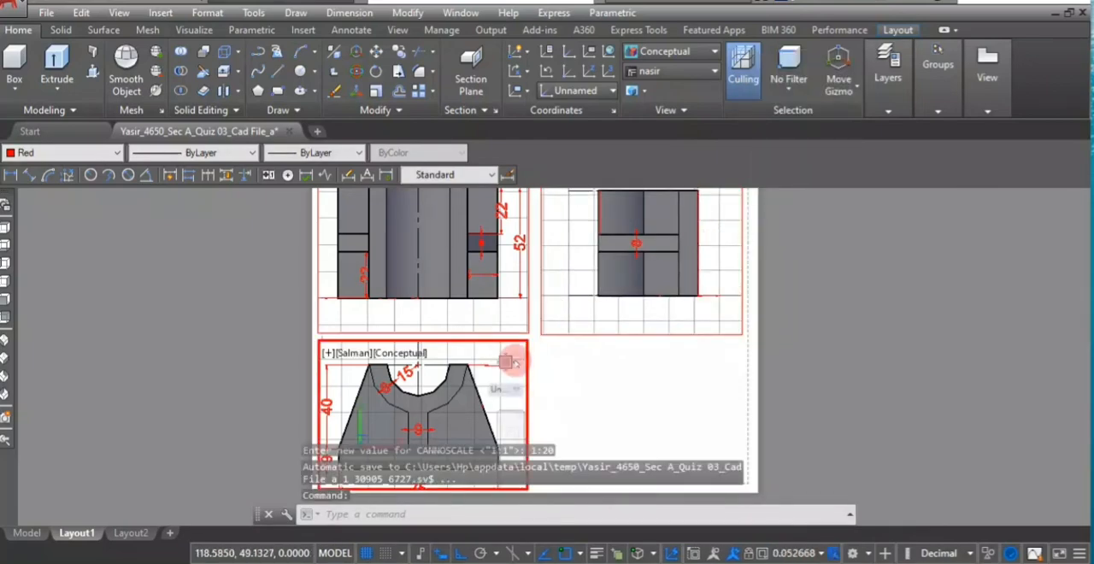
click(822, 551)
click(785, 219)
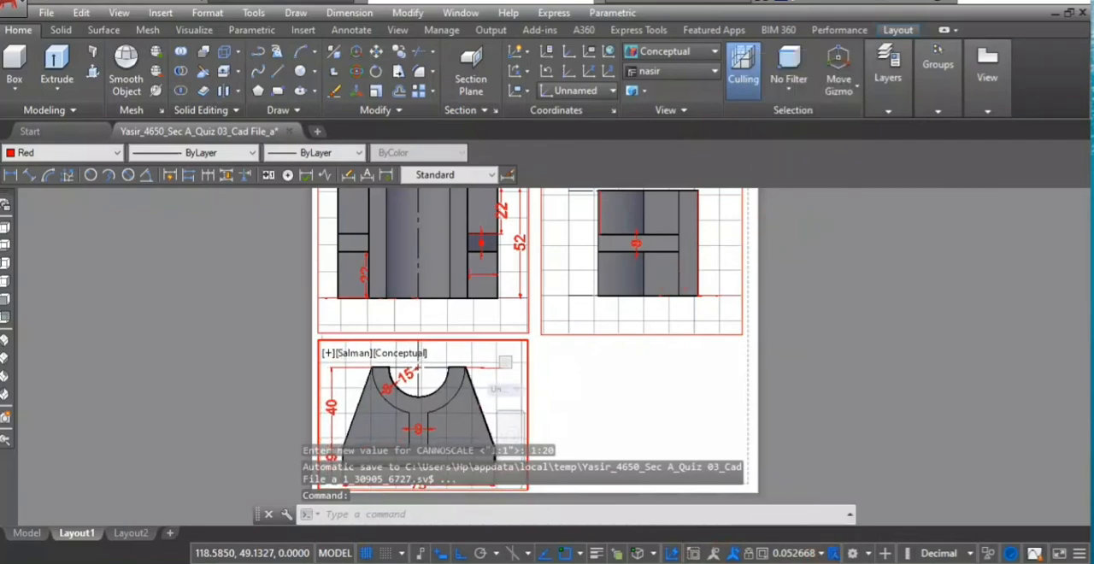
click(469, 311)
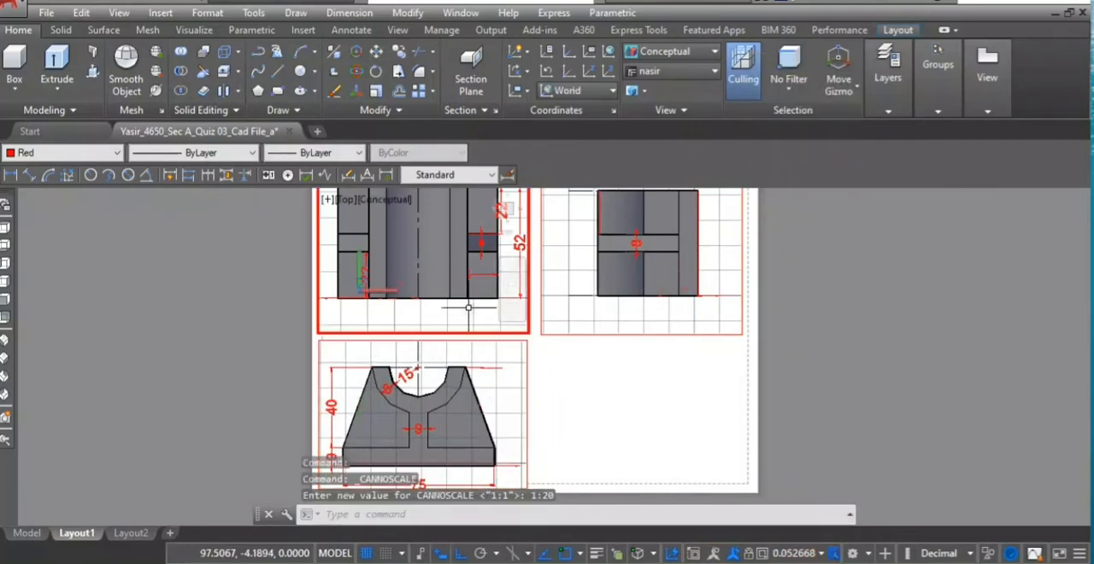
click(823, 553)
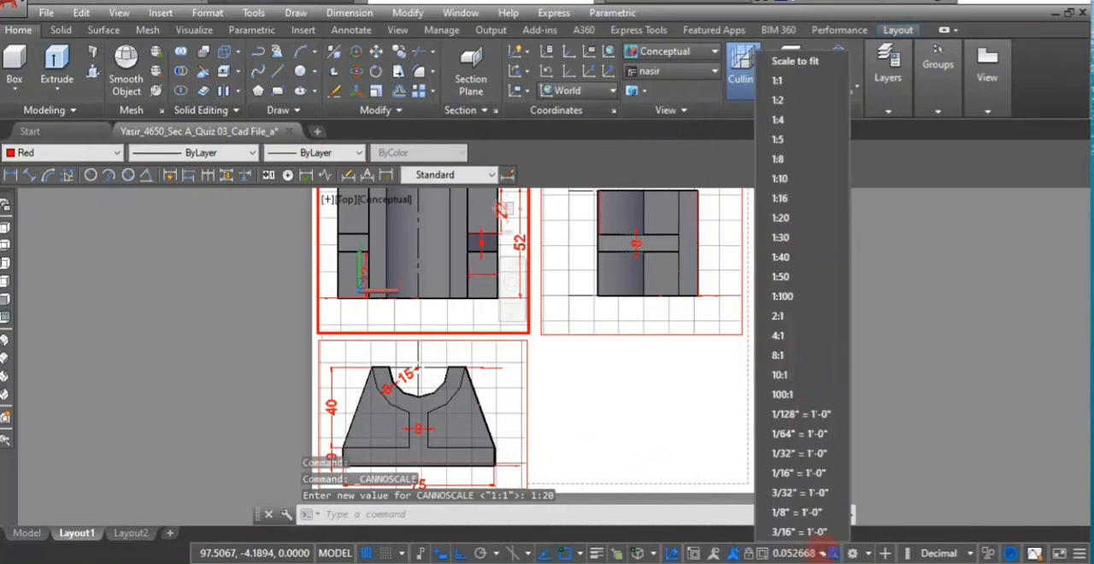
click(782, 218)
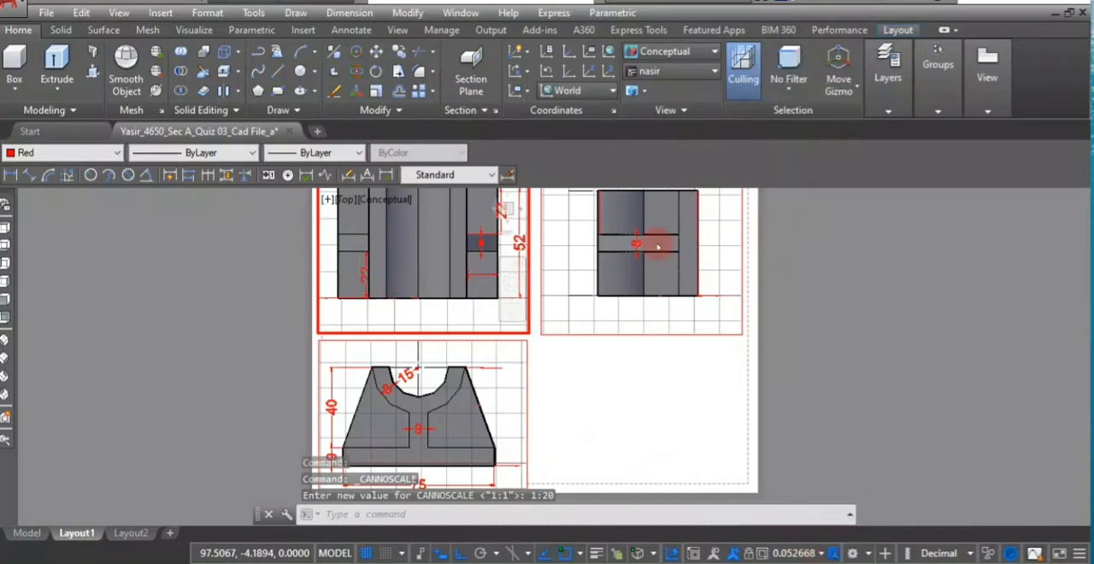
double_click(580, 370)
scroll(581, 376, down, 3)
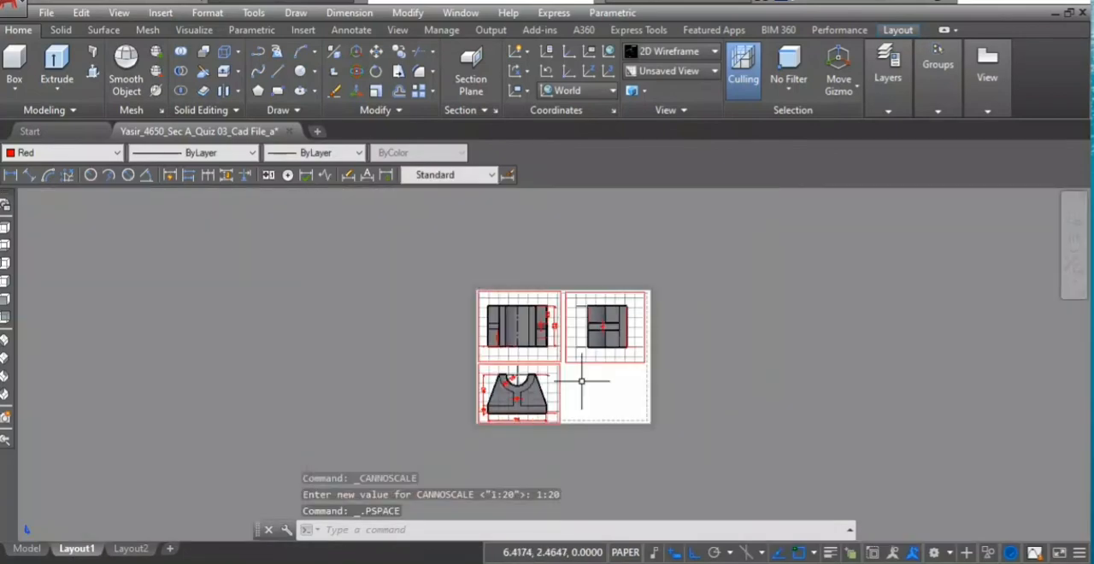
scroll(581, 381, up, 2)
- Define a SOLVIEW Section in the front view with a diagonal cutting plane from the left arm's top to the base's lower-right corner, viewed from the upper right
double_click(502, 340)
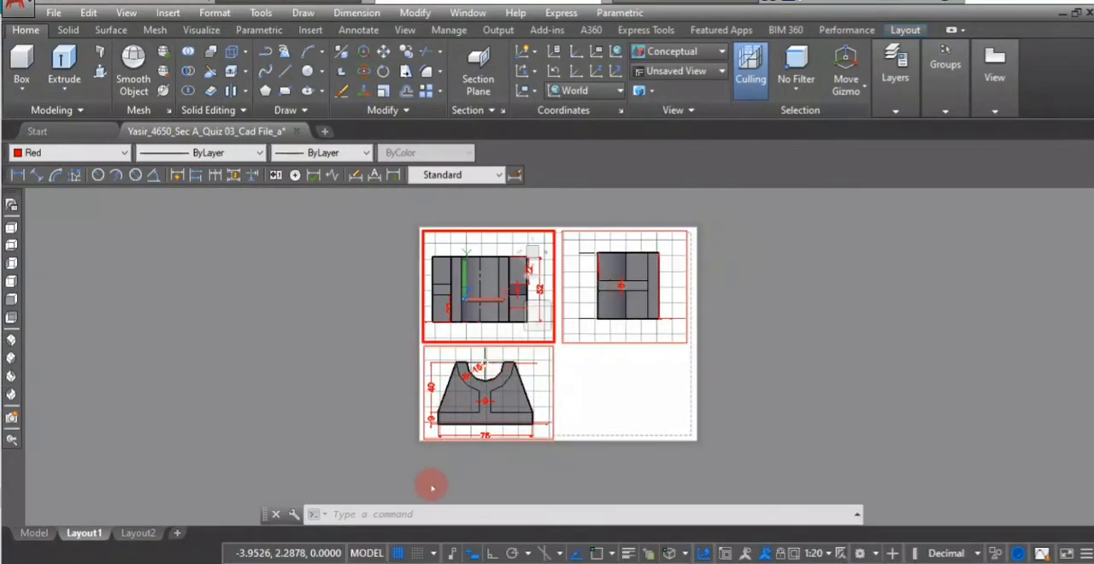
click(445, 512)
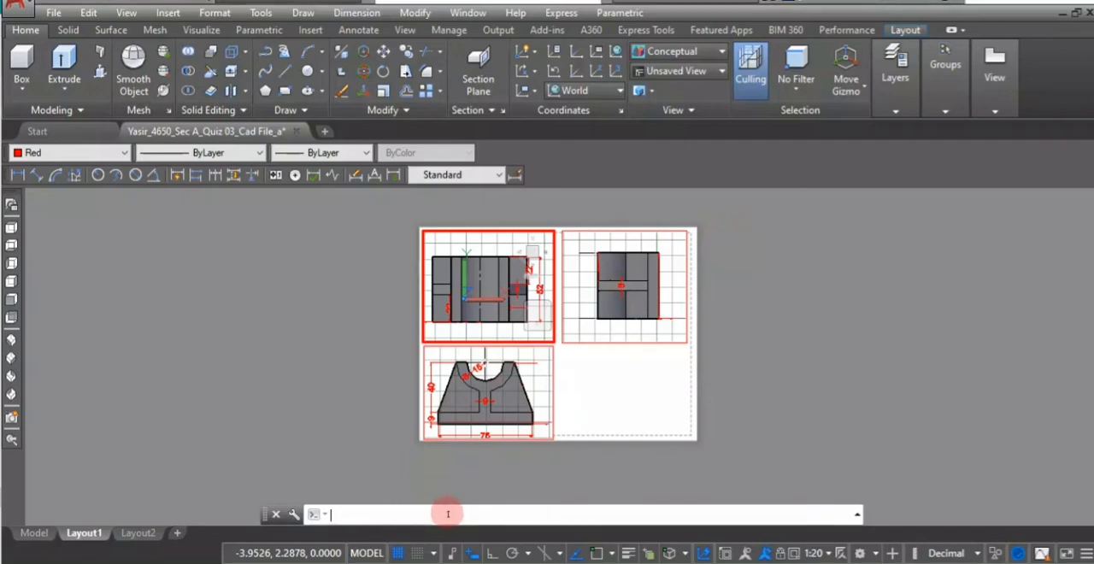
text(sol)
key(Down)
key(Down)
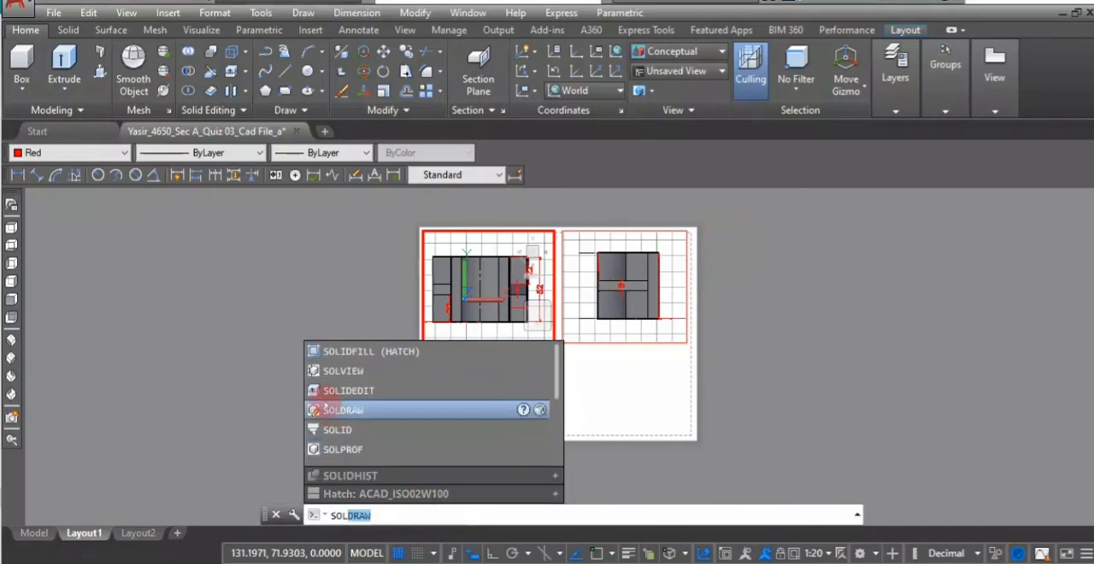
click(335, 371)
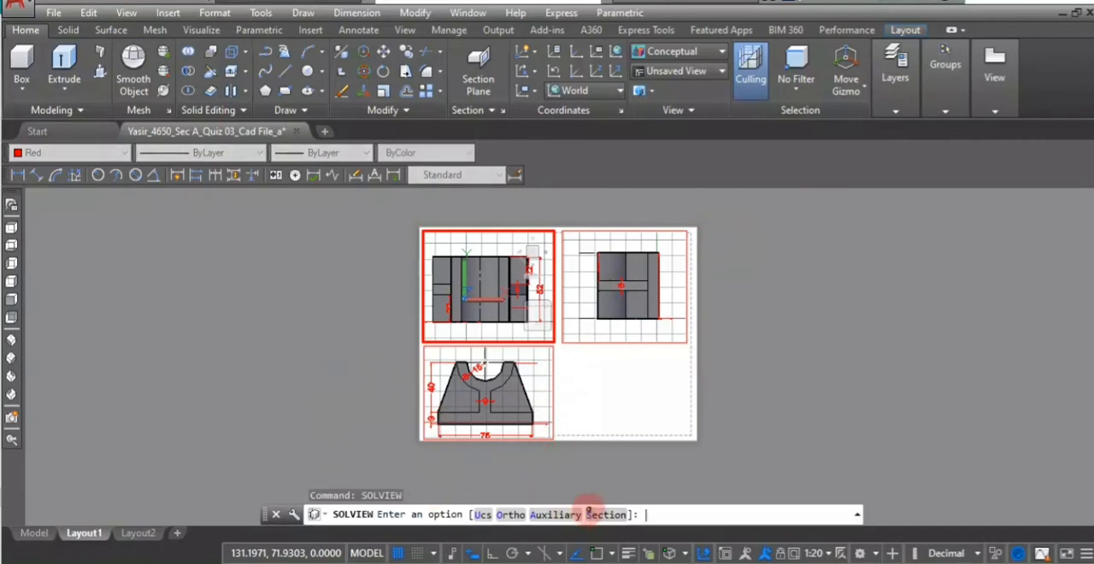
click(588, 512)
click(544, 419)
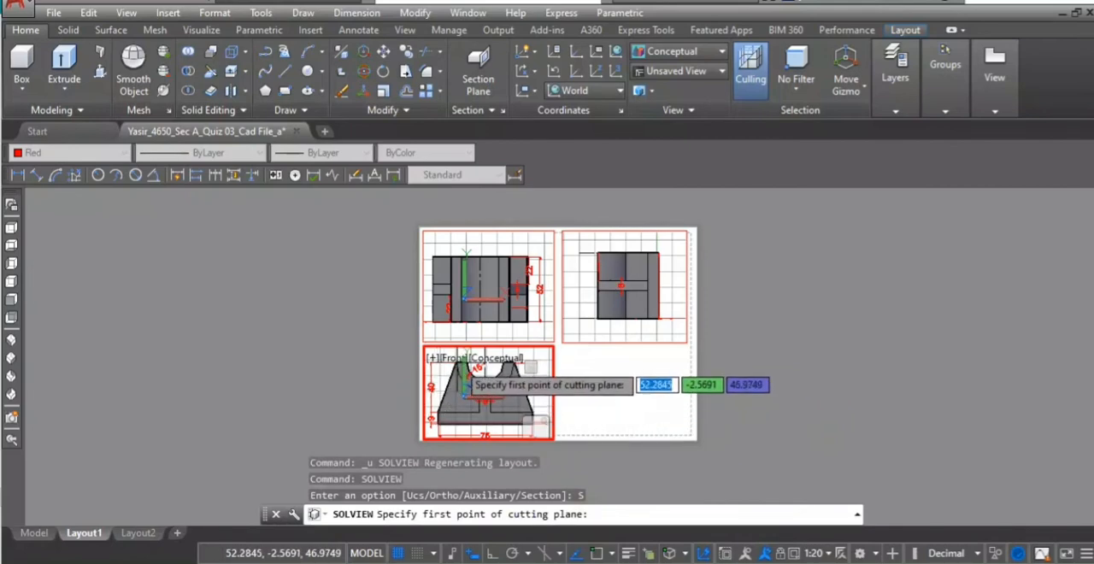
click(476, 367)
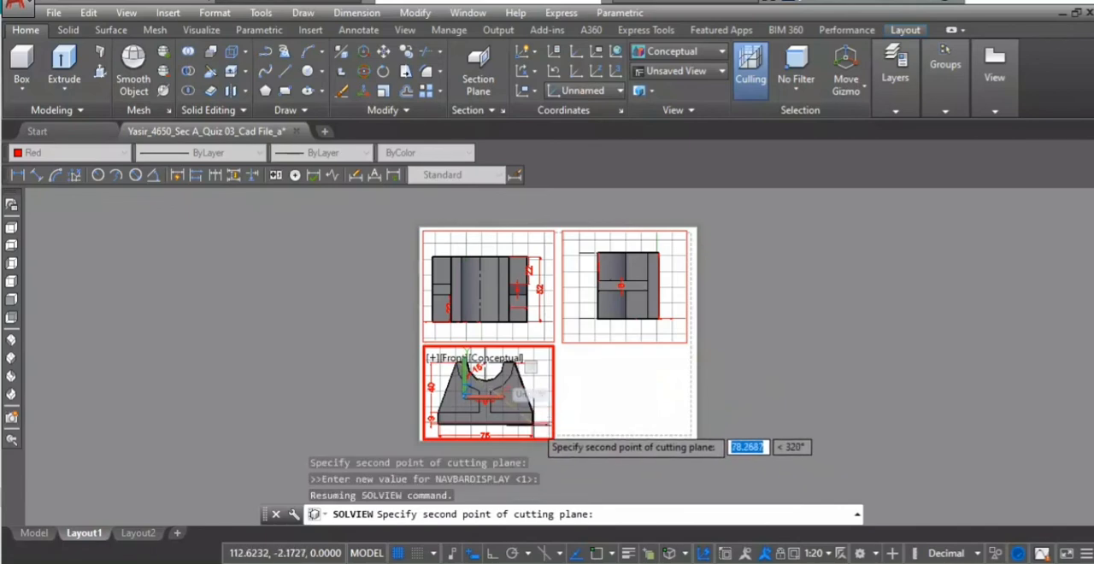
click(533, 420)
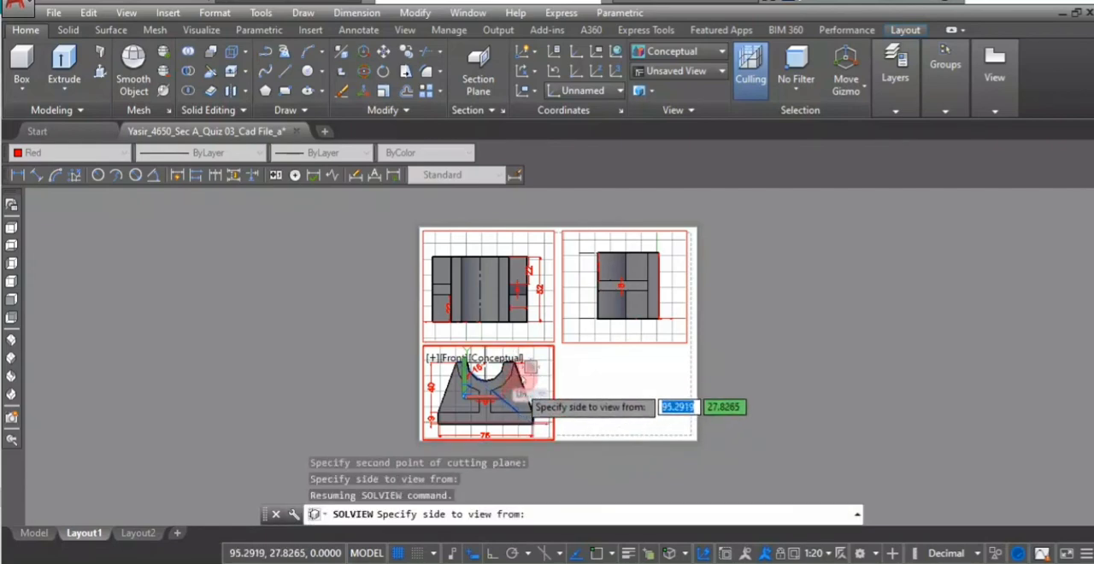
click(518, 393)
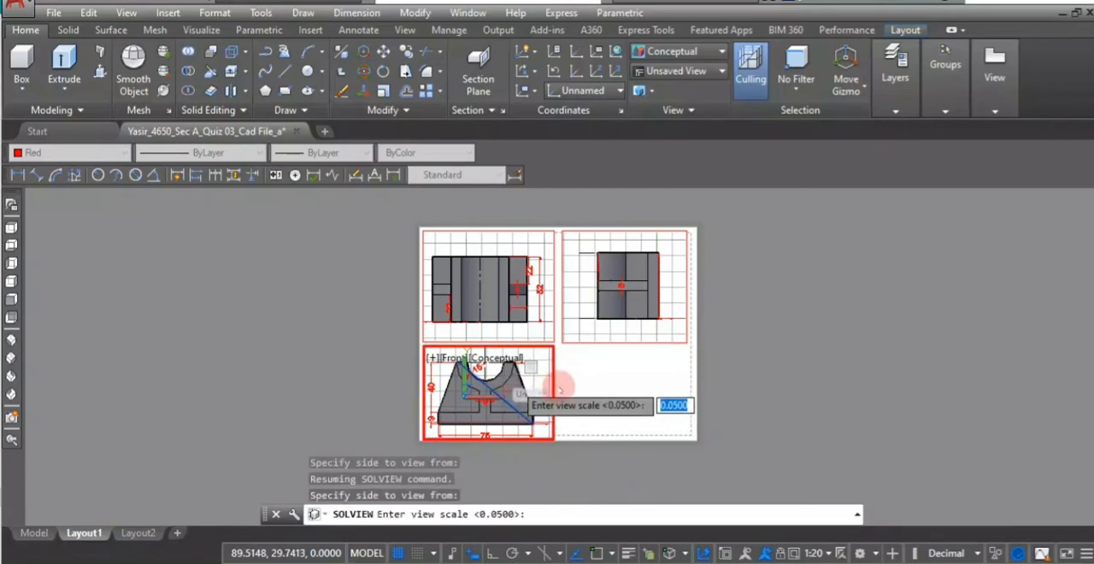
- Accept the 0.0500 scale for the section view and place its centre in the sheet's empty lower-right quarter
key(Return)
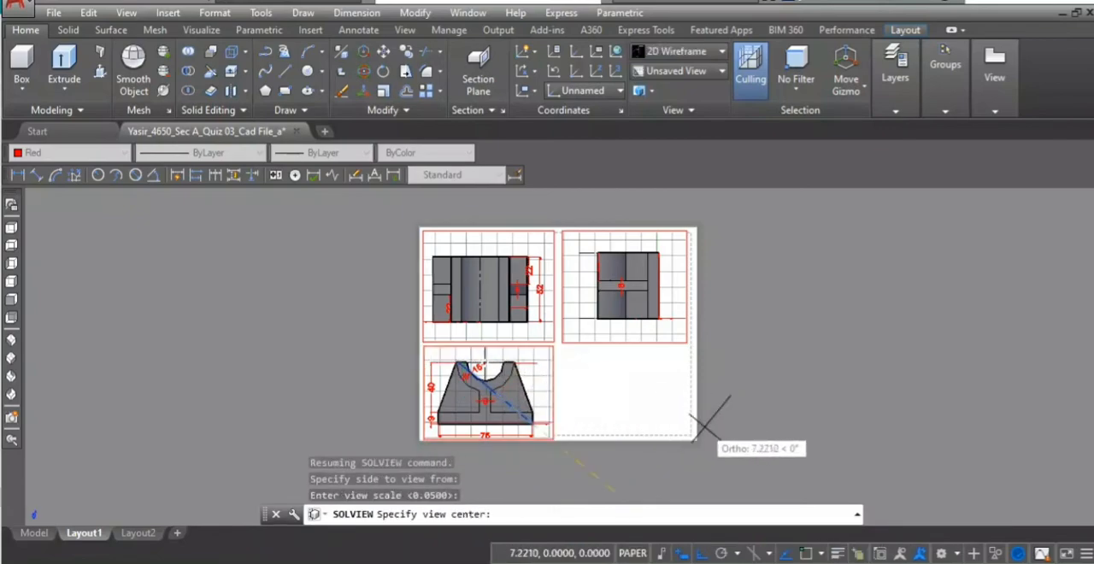
click(629, 393)
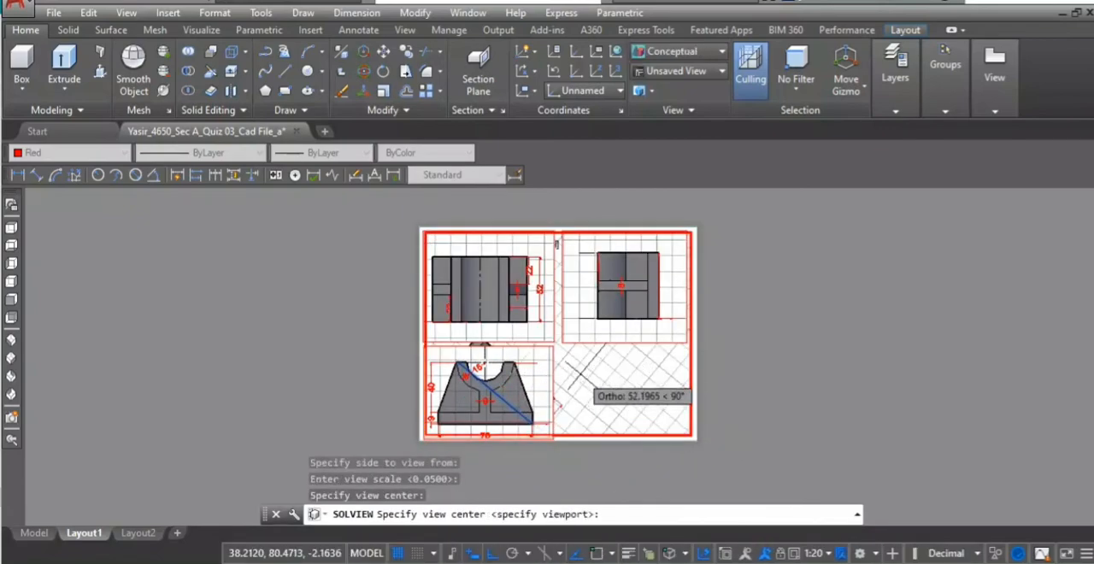
key(Return)
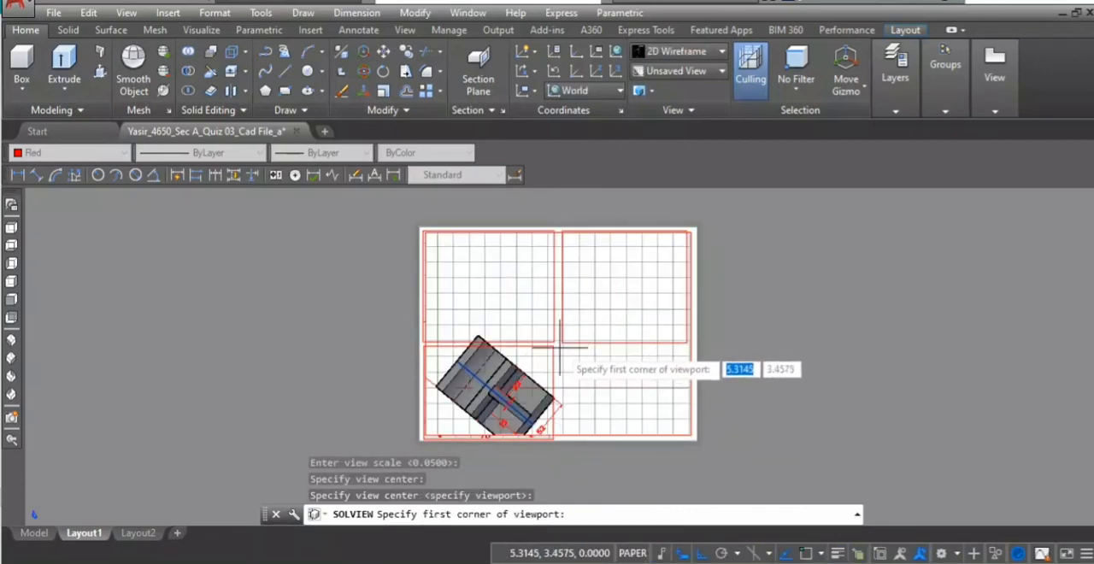
- Enclose the section view in a viewport filling the sheet's lower-right quarter, name it with a person's first name, and end SOLVIEW
click(560, 348)
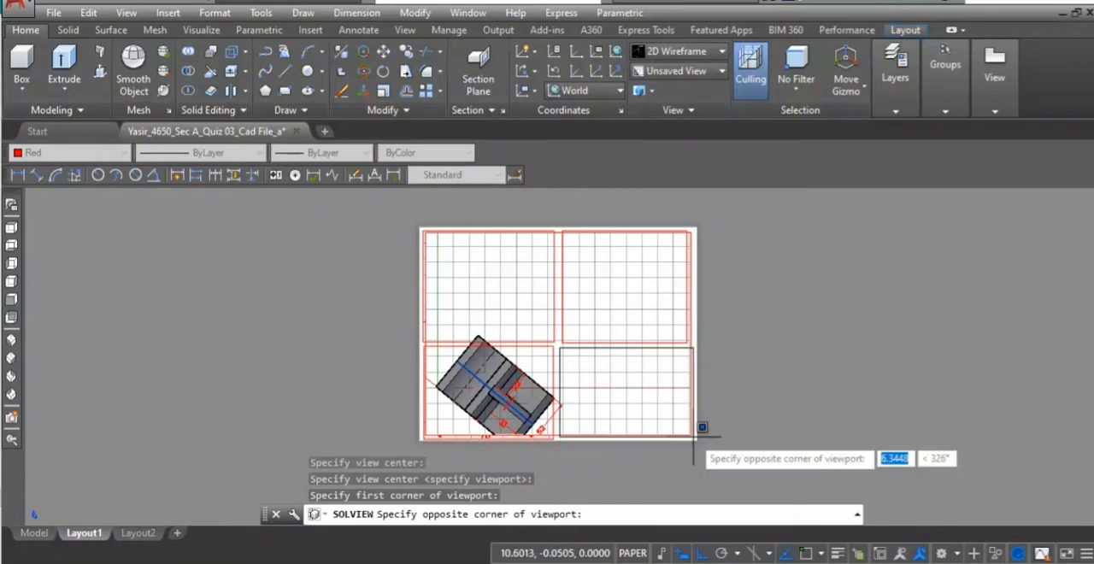
click(701, 427)
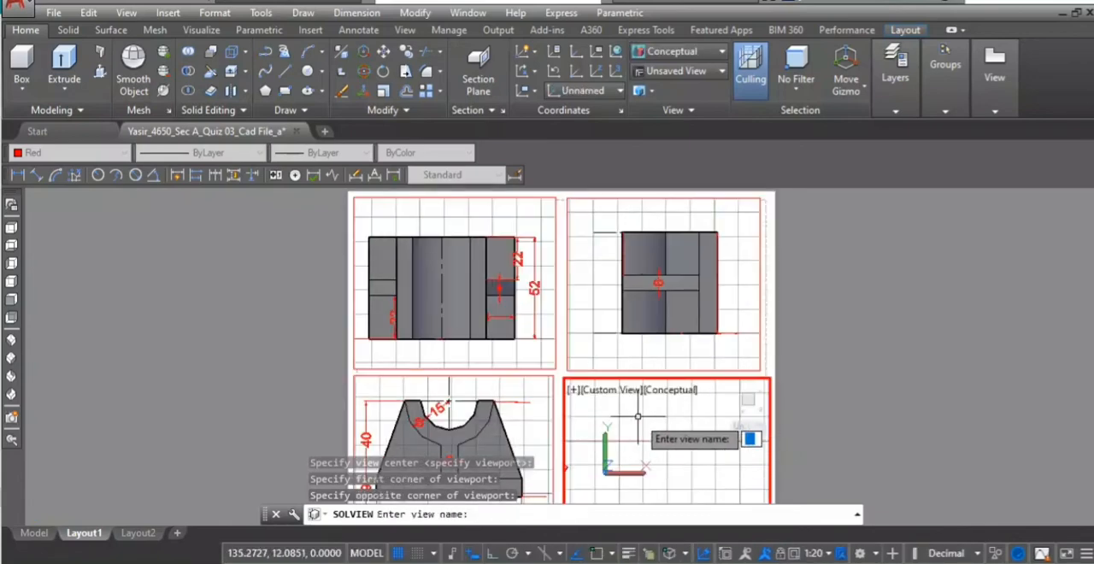
text(atif)
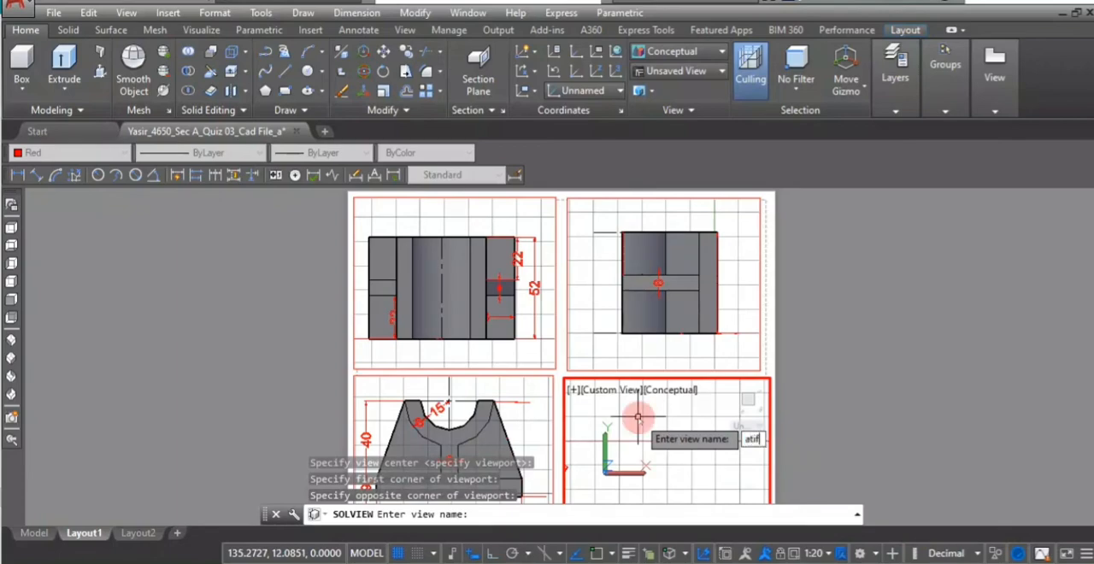
key(Return)
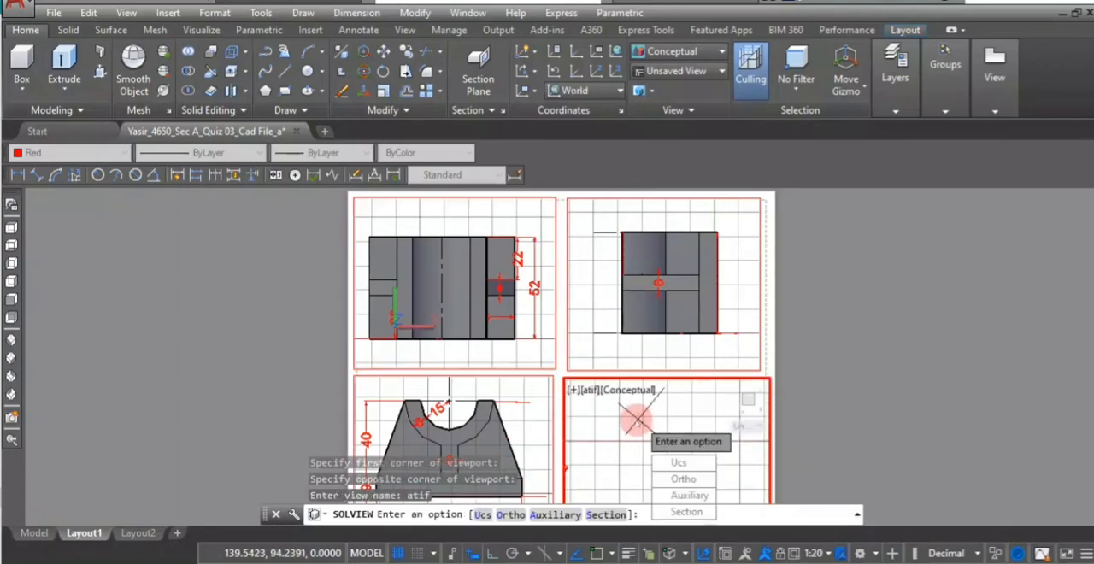
key(Escape)
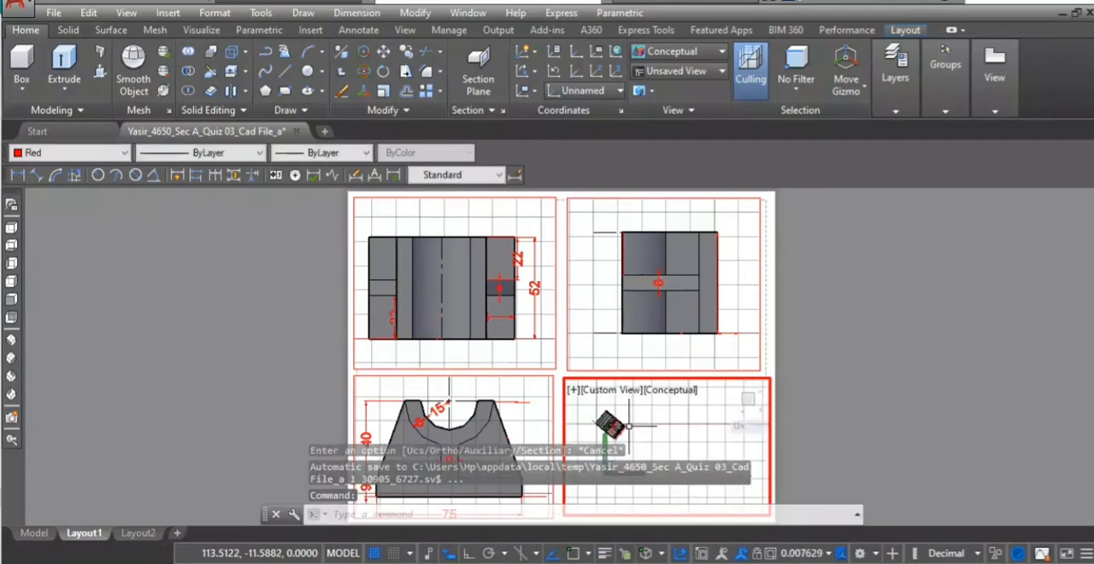
- Set the section-view viewport to a scale of 1:20, switch it to the Top view, and return to paper space
middle_drag(628, 426, 695, 451)
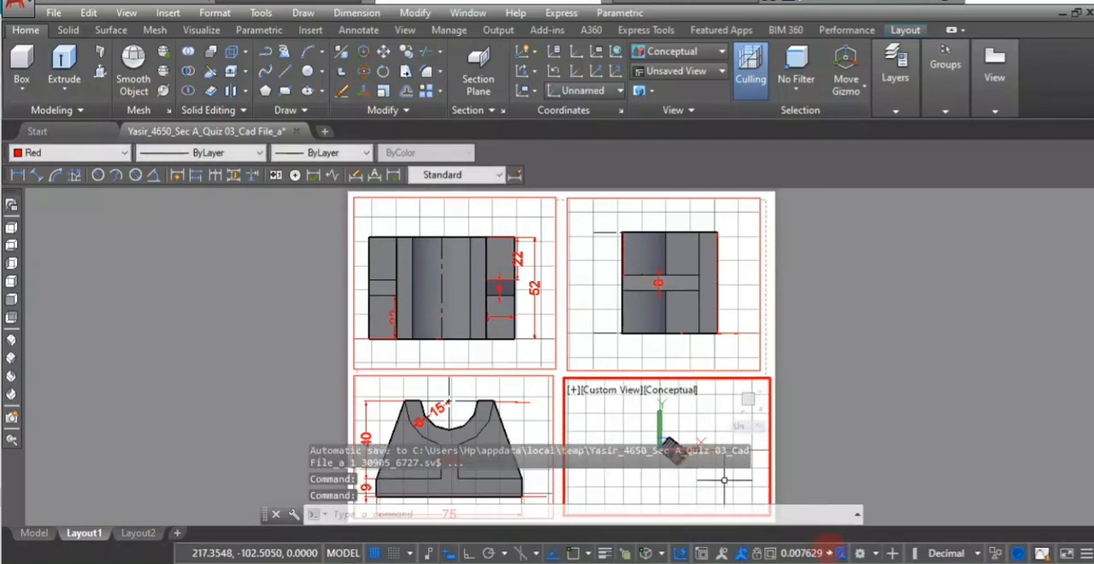
click(829, 553)
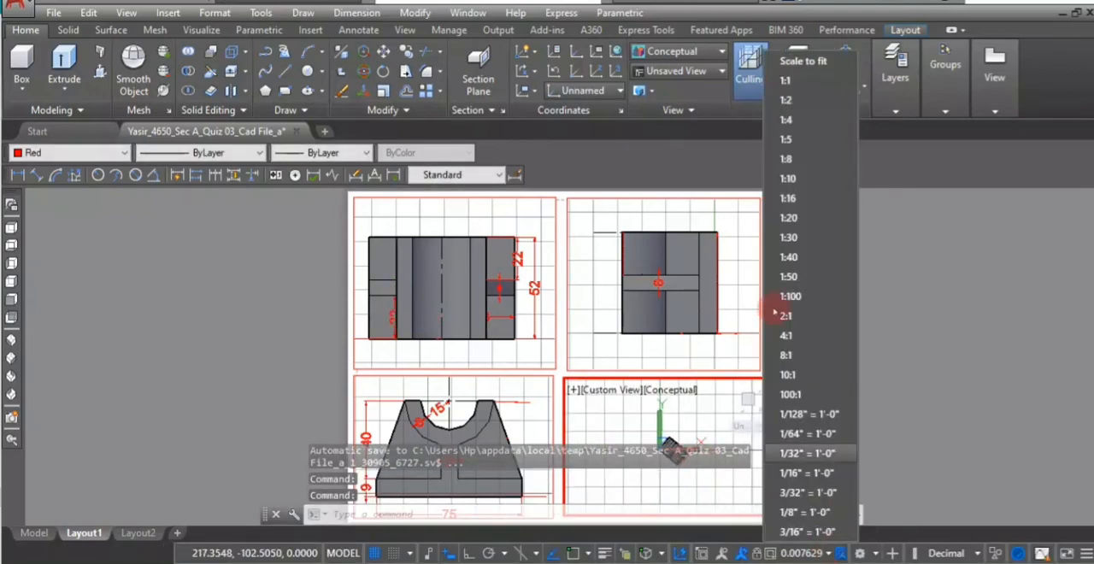
click(789, 219)
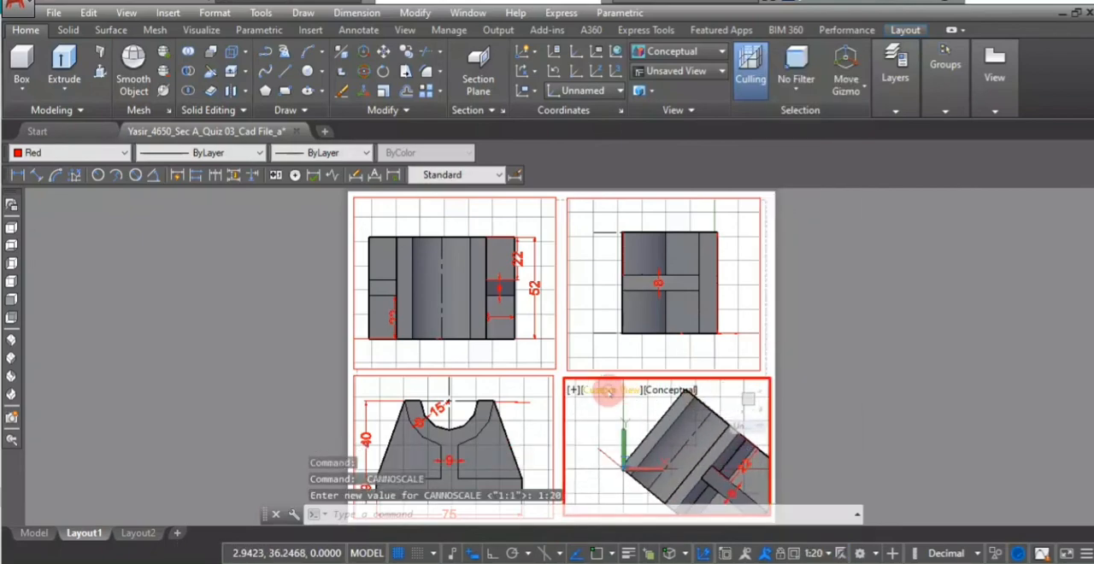
click(604, 390)
click(647, 156)
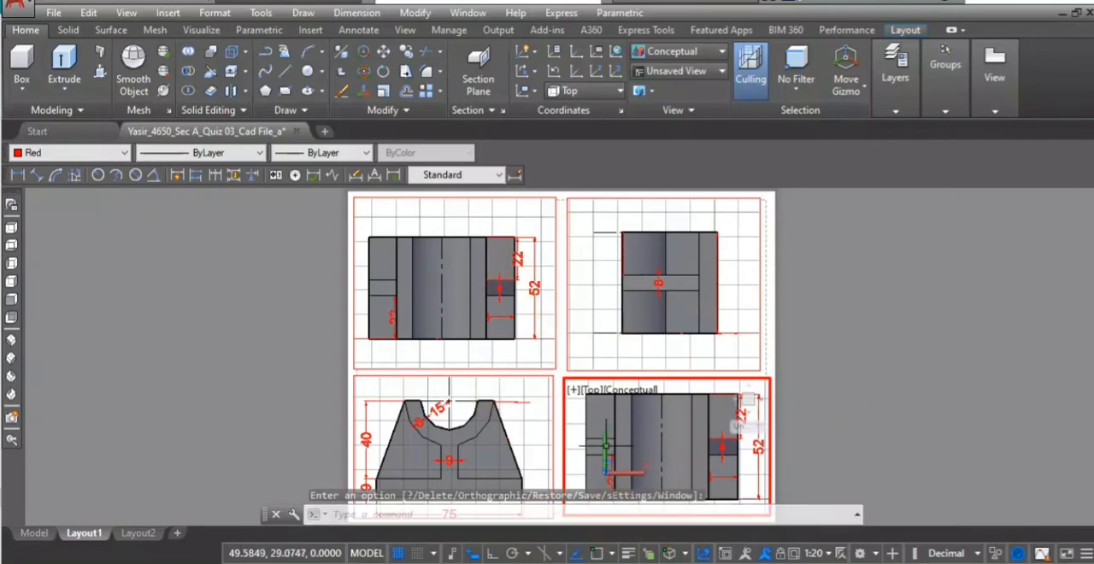
double_click(769, 310)
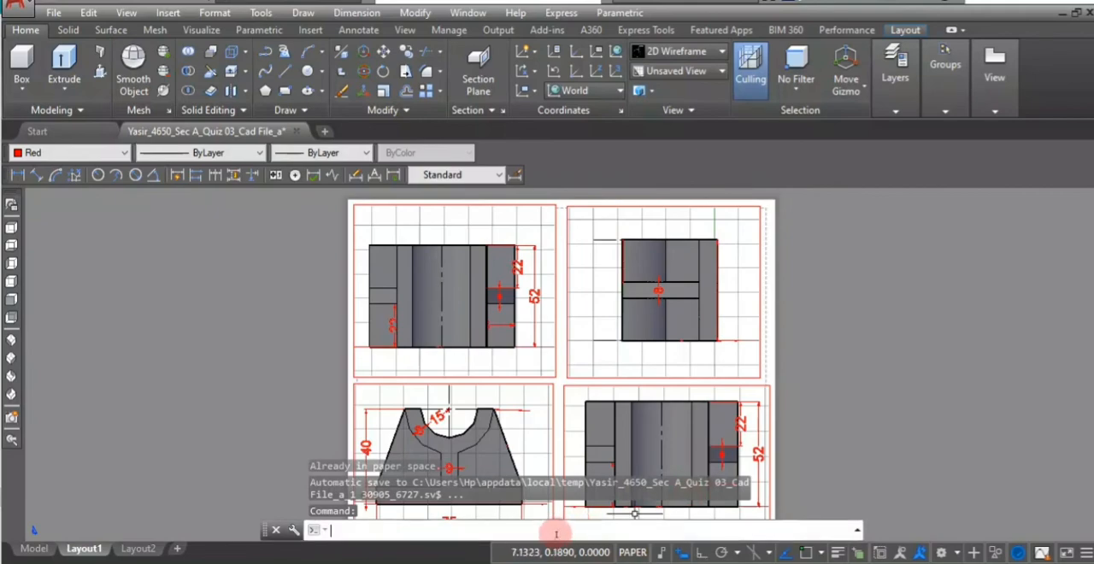
- Run SOLDRAW on all four viewports to generate their profile lines and the section hatching
text(ol)
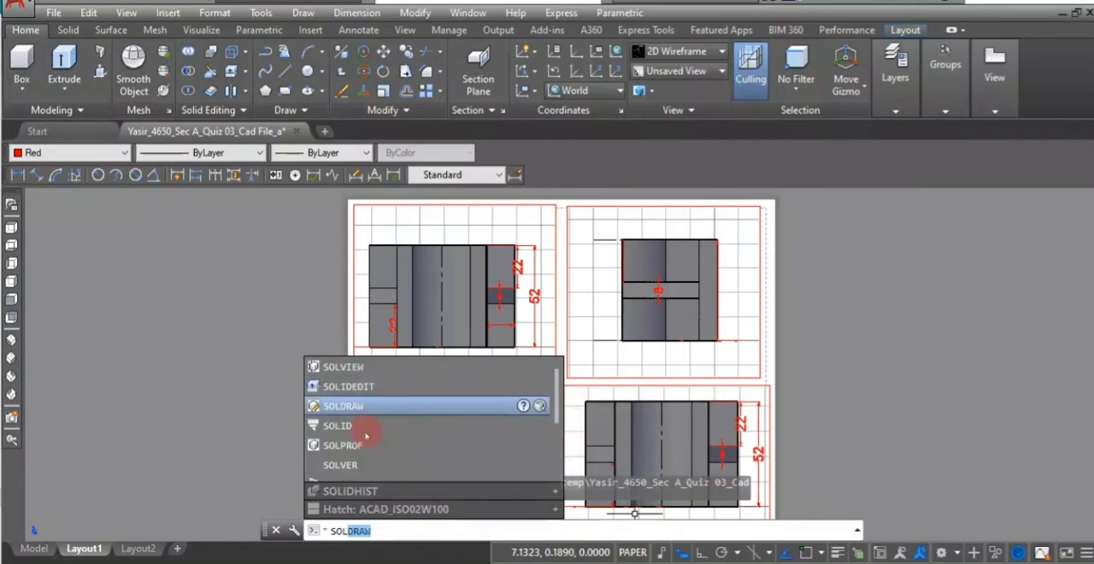
click(382, 407)
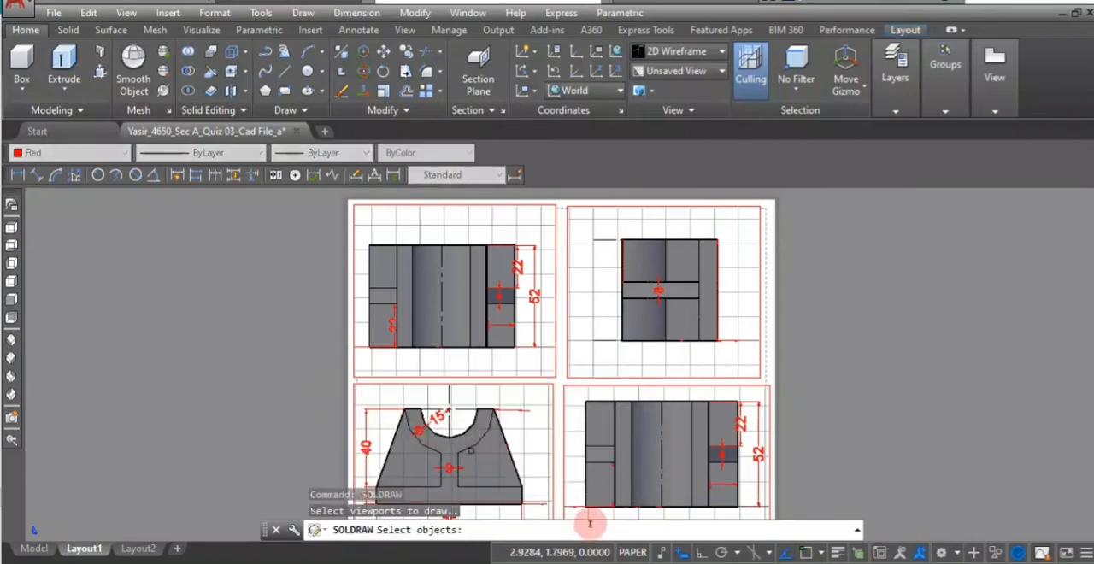
click(485, 383)
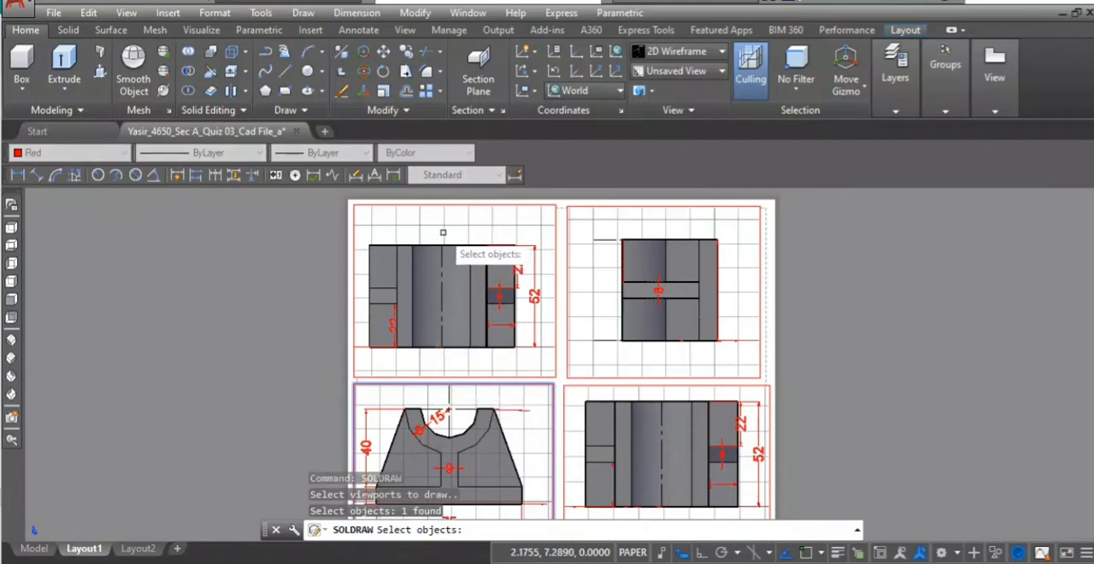
click(454, 205)
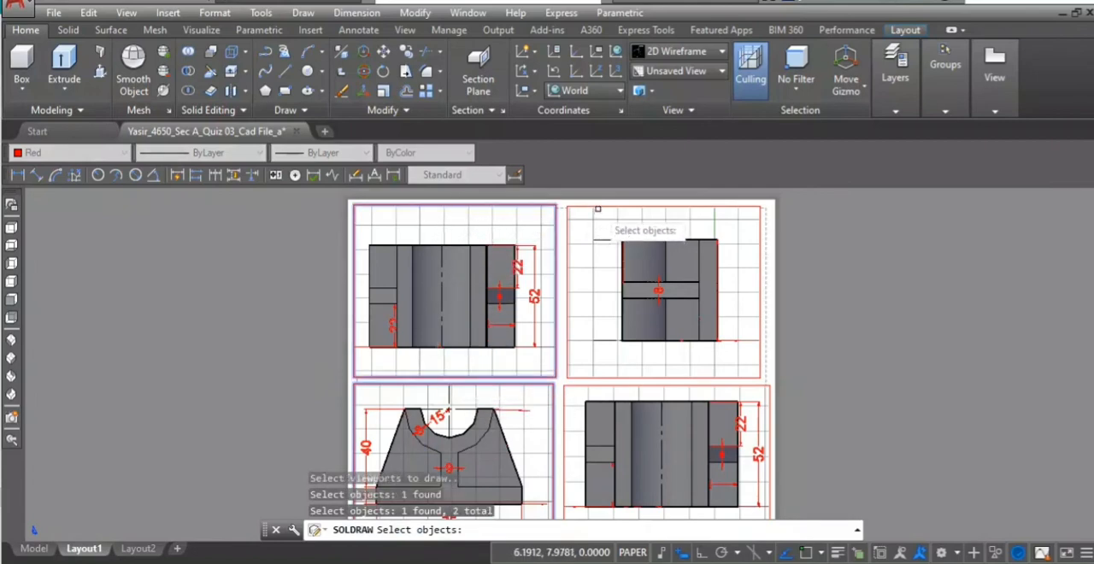
click(601, 206)
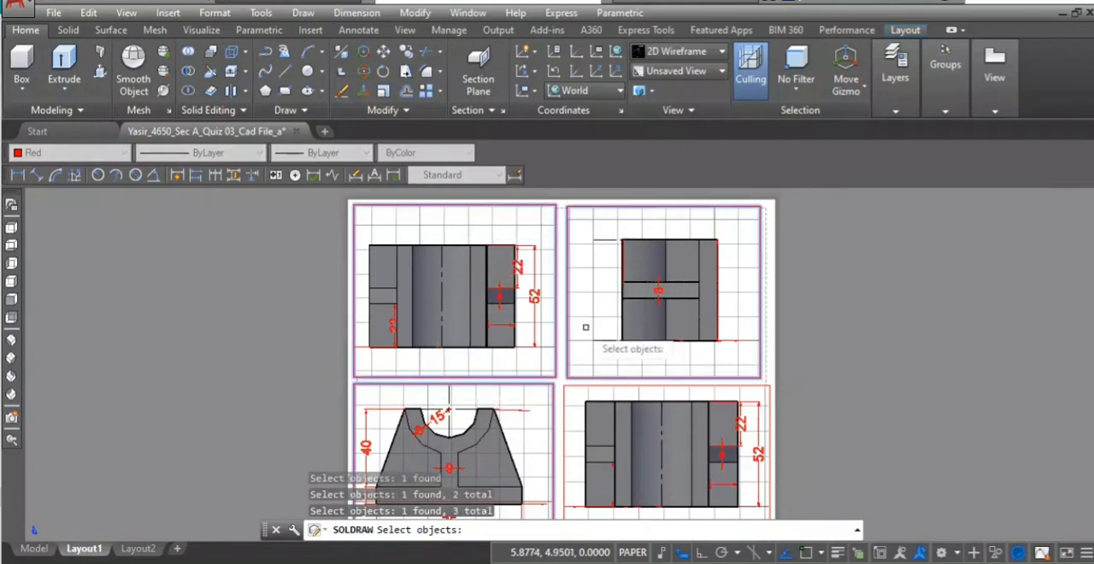
click(593, 386)
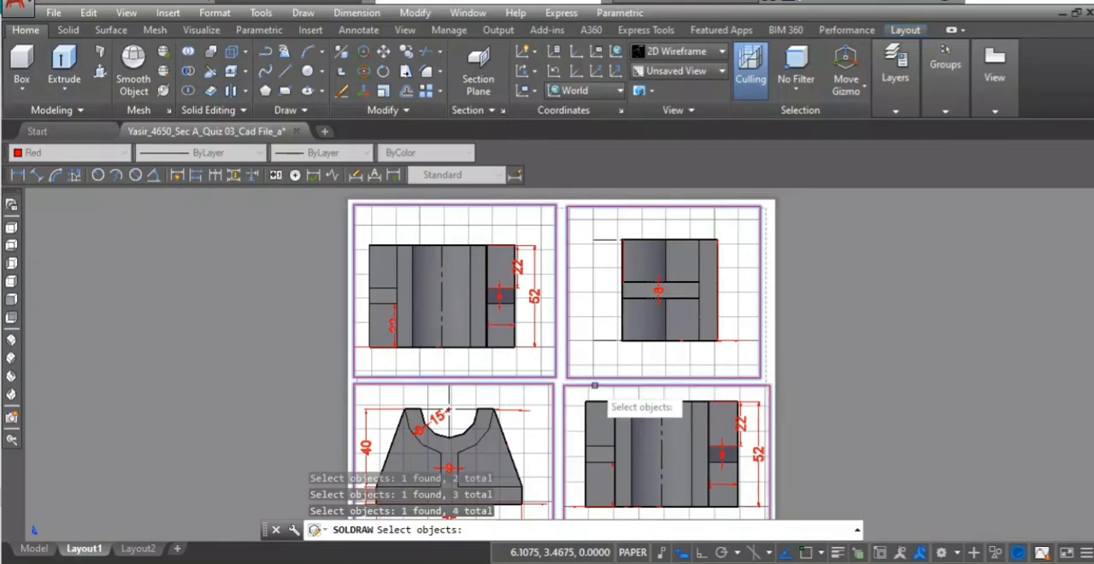
key(Return)
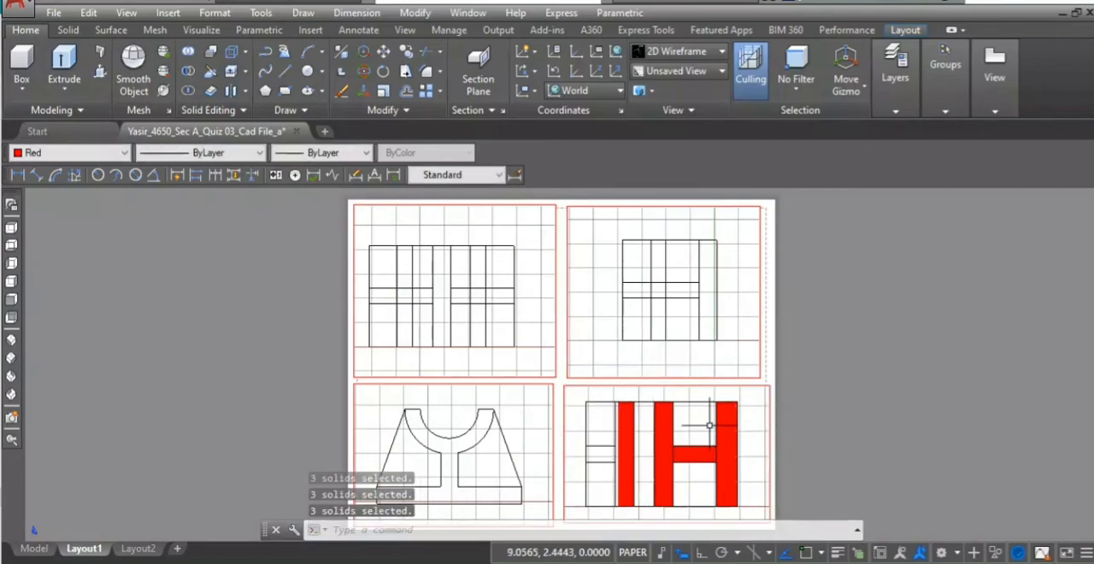
- Activate the section-view viewport and set the ANSI31 section hatch's scale to 15
scroll(709, 425, down, 2)
scroll(534, 356, up, 2)
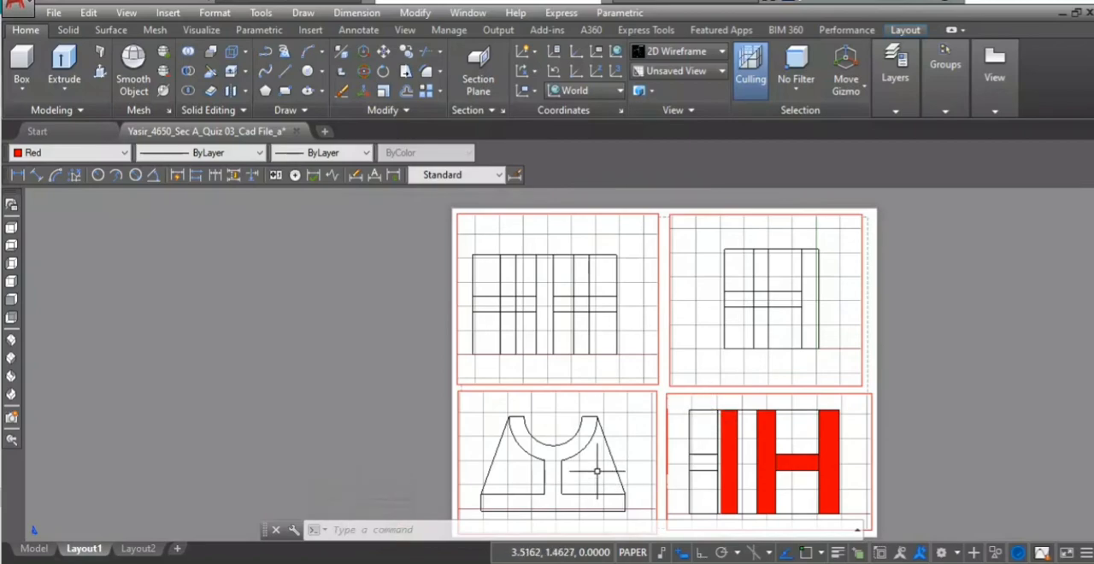
scroll(596, 471, down, 2)
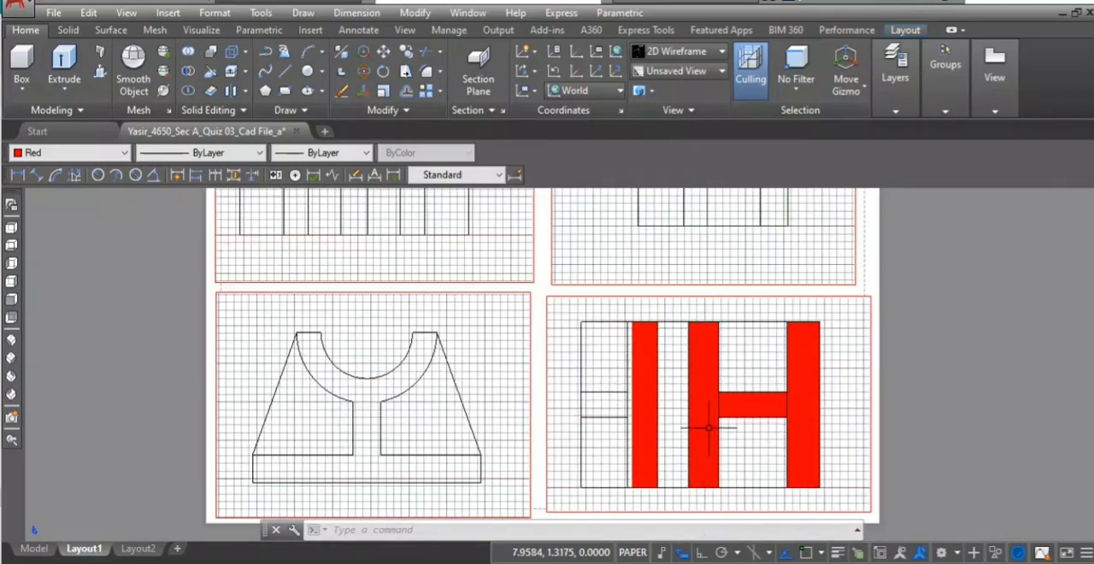
double_click(707, 394)
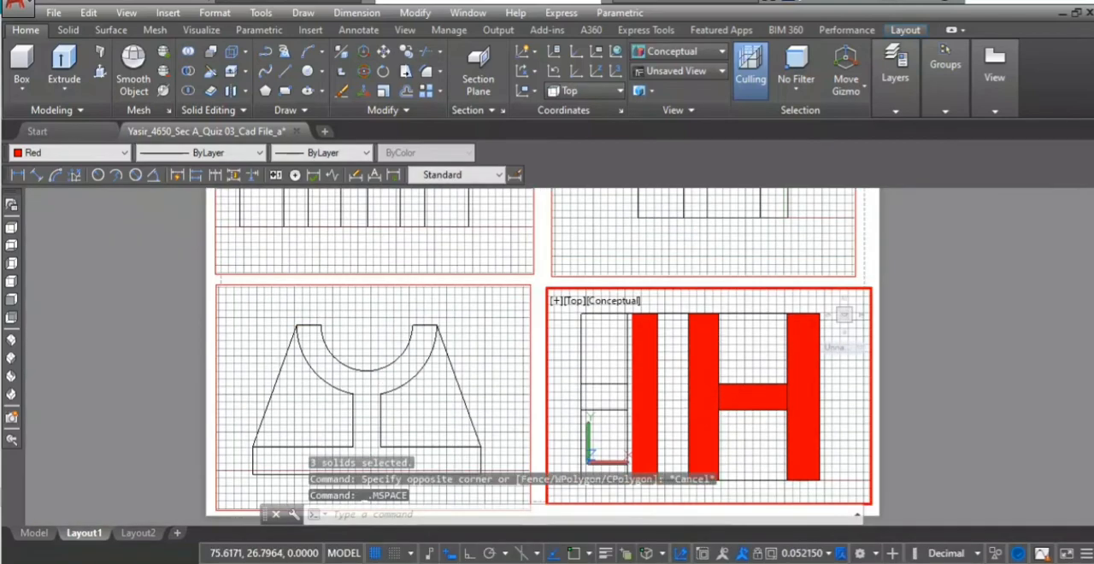
click(706, 394)
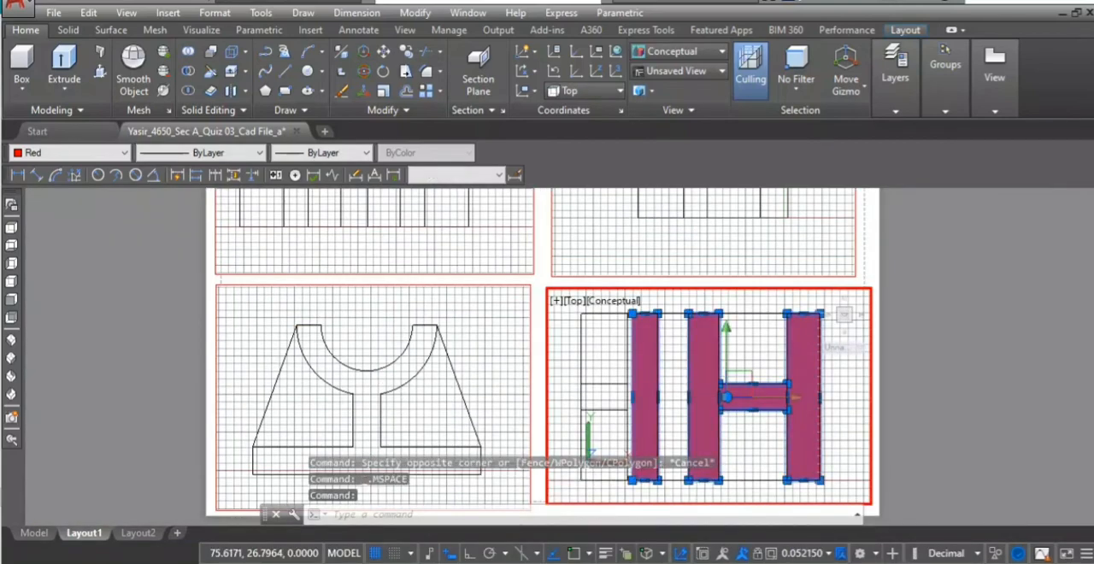
double_click(706, 394)
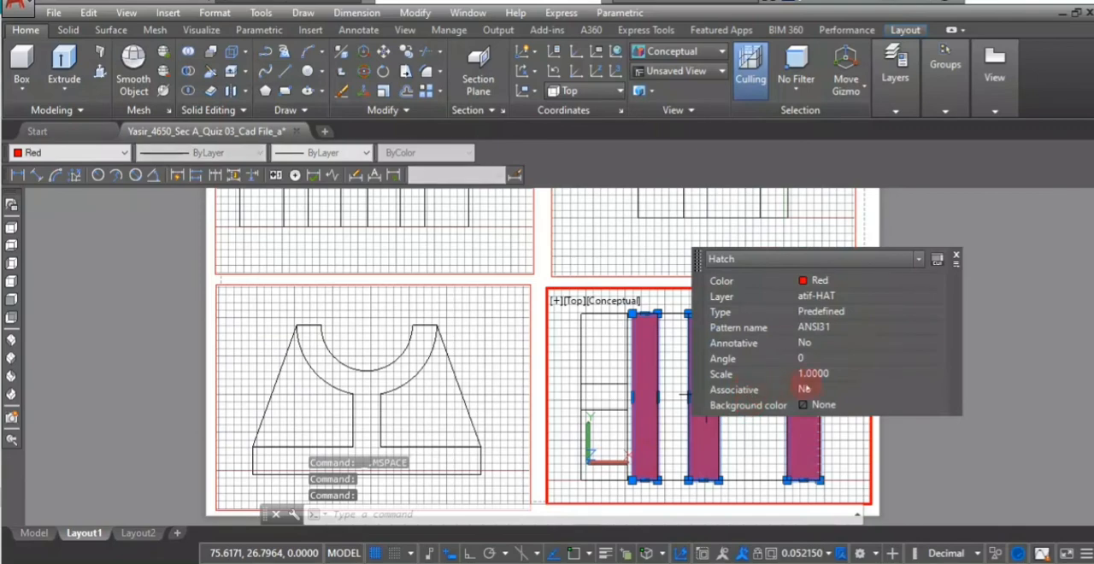
click(844, 374)
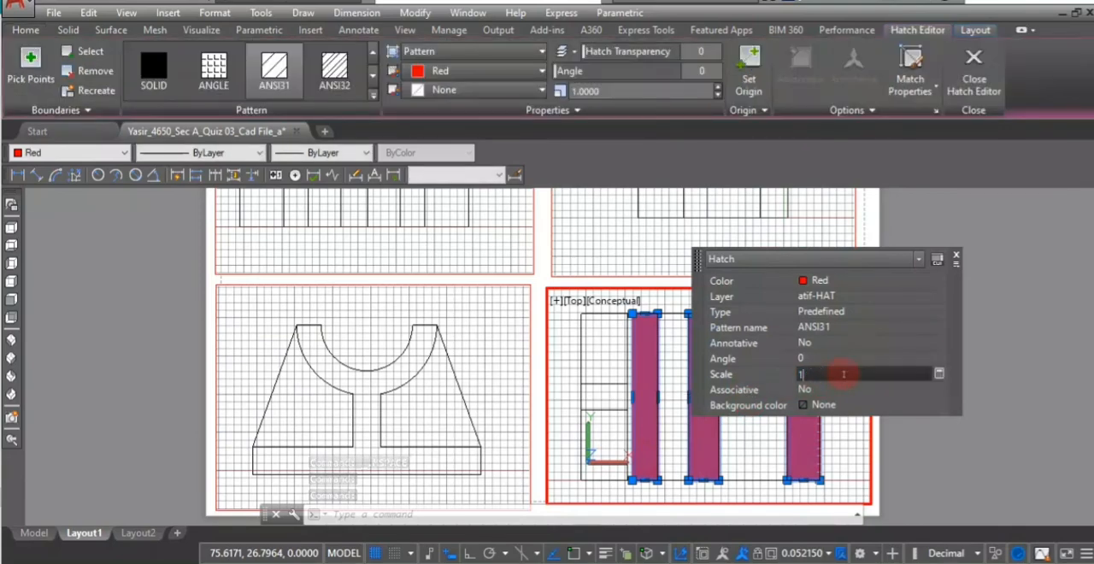
key(BackSpace)
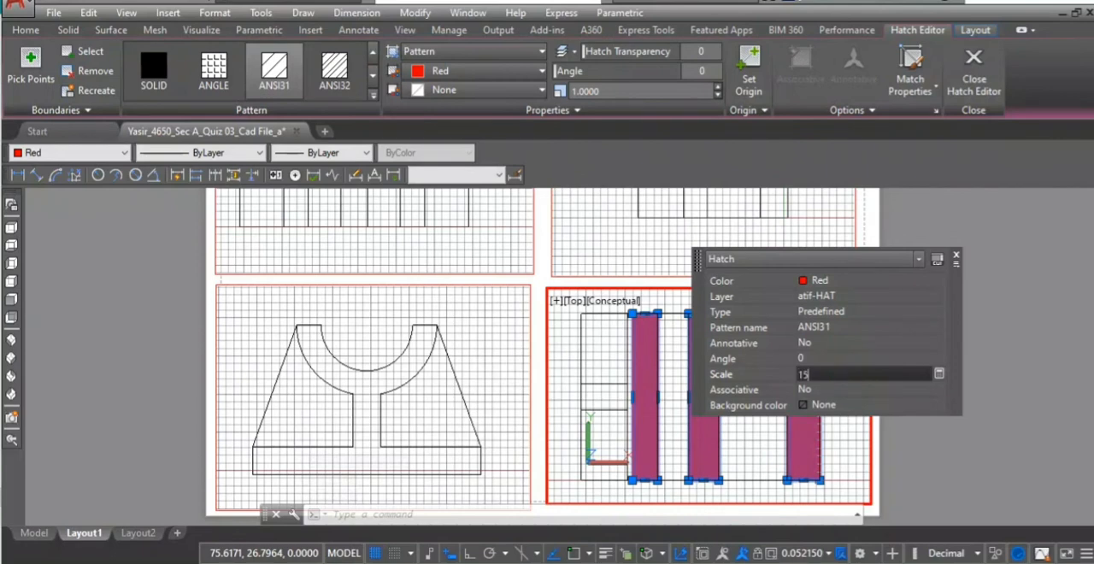
text(15)
key(Return)
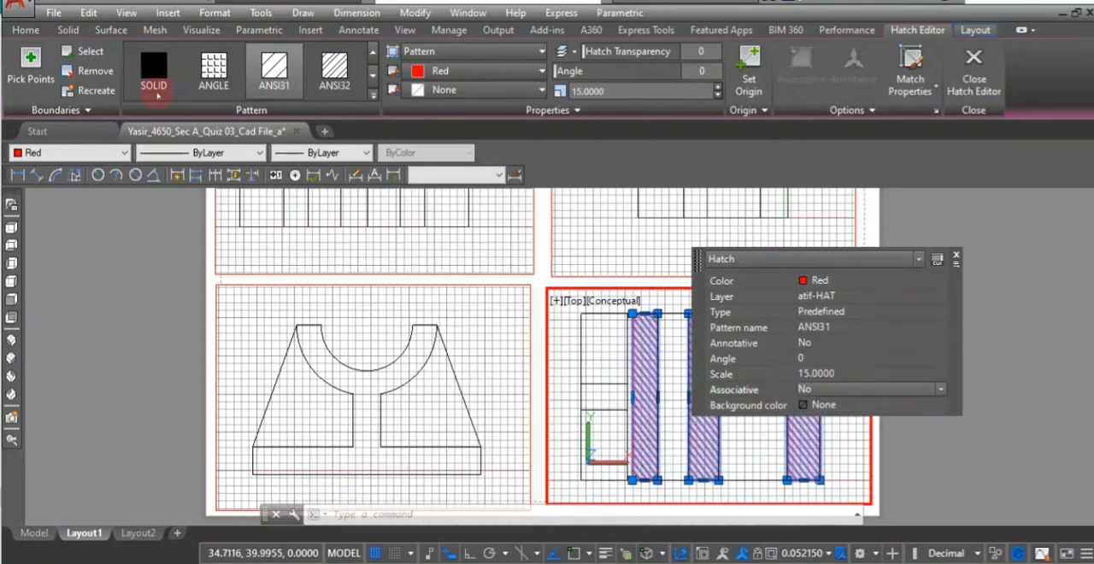
- Reapply the ANSI31 pattern to the section hatch and clear the selection
click(154, 73)
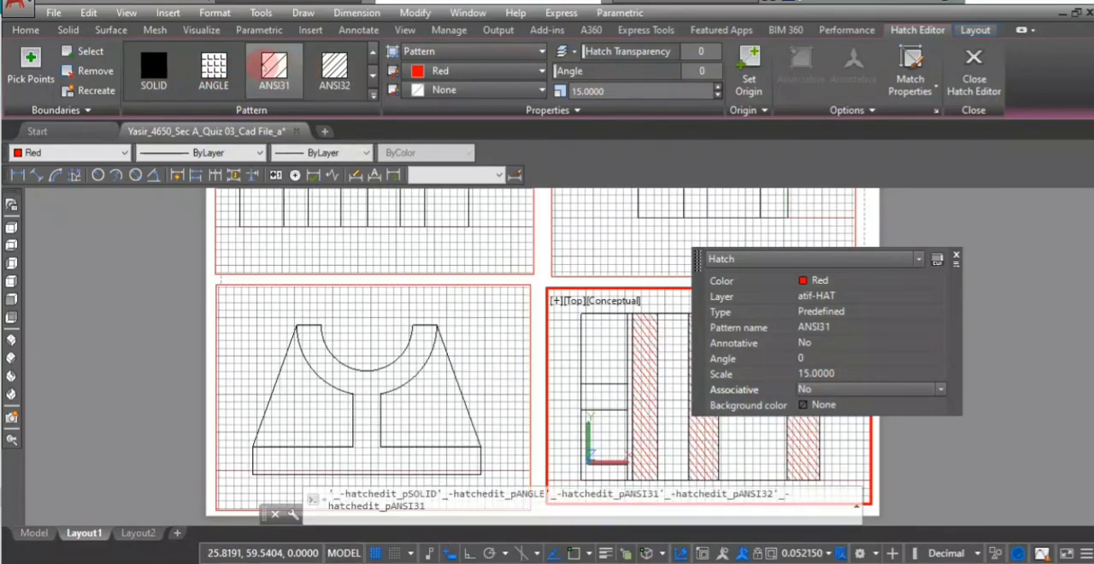
click(263, 86)
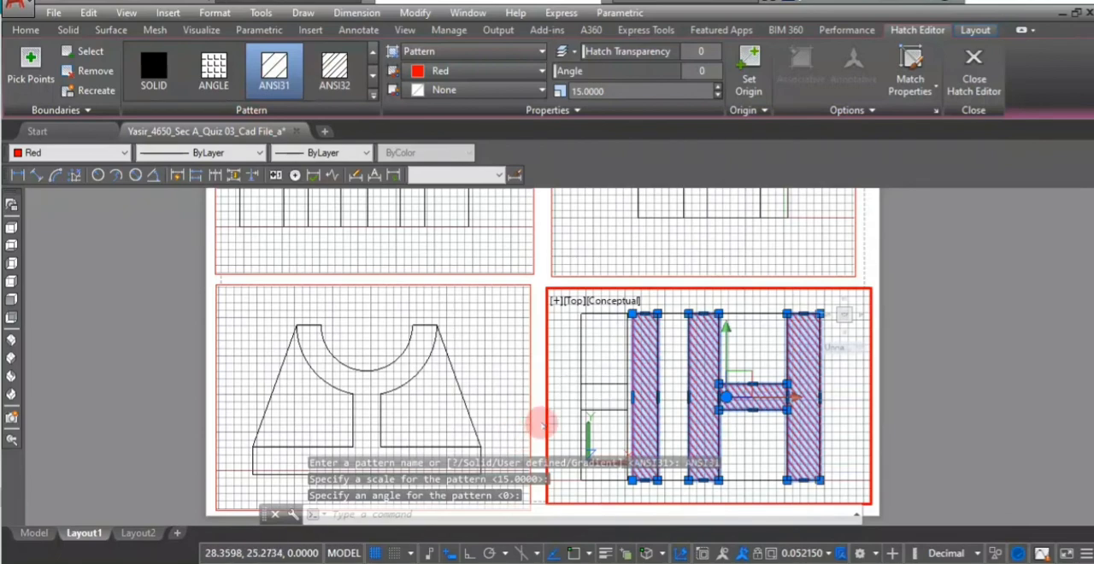
key(Escape)
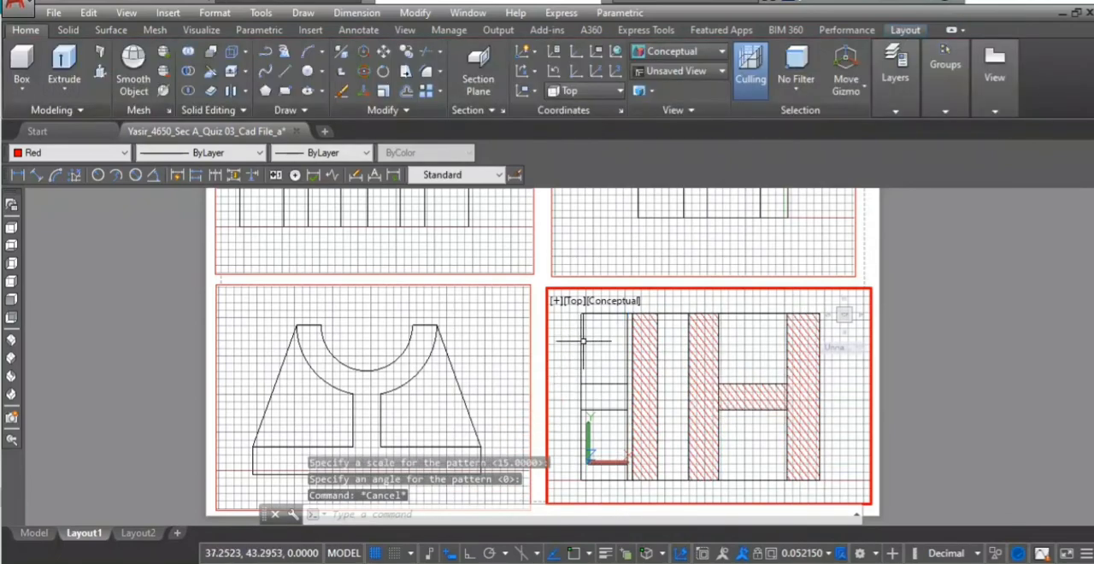
- Restore the section-view viewport's scale to 1:20, centre the hatched view inside it, and return to paper space
scroll(583, 340, down, 2)
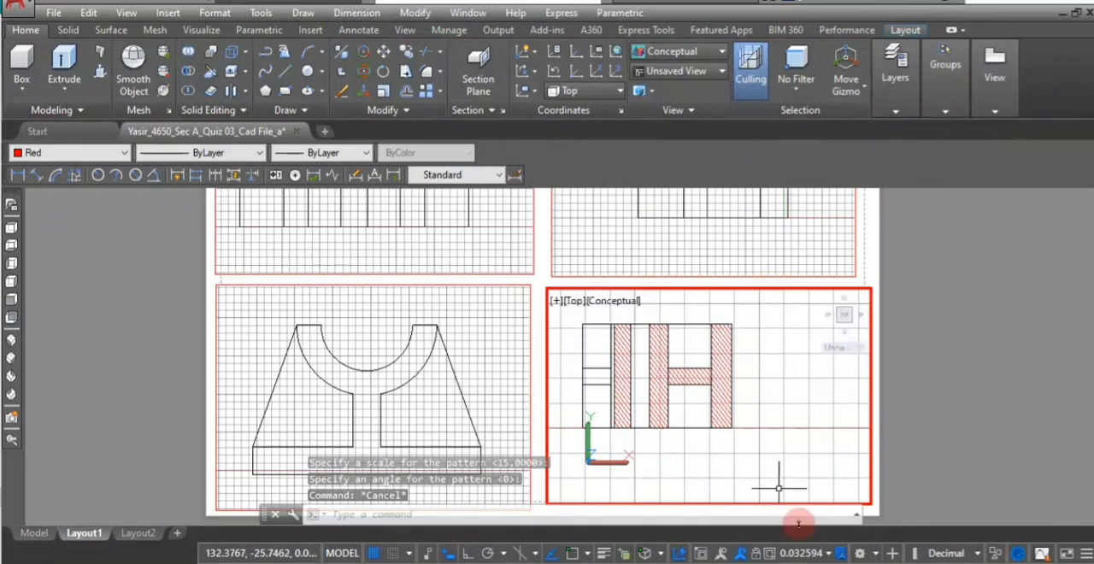
click(827, 556)
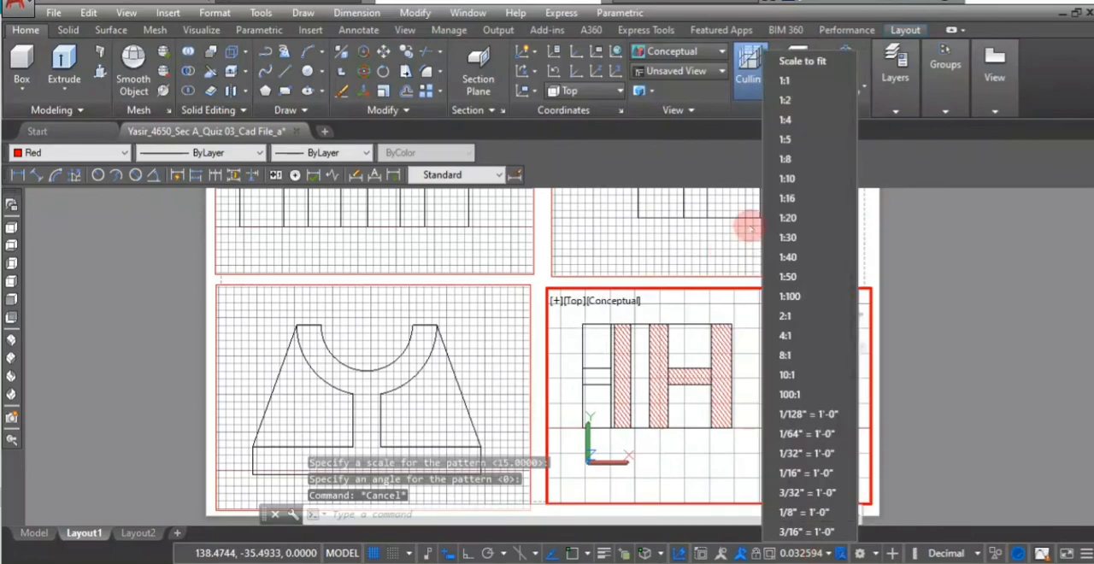
click(777, 215)
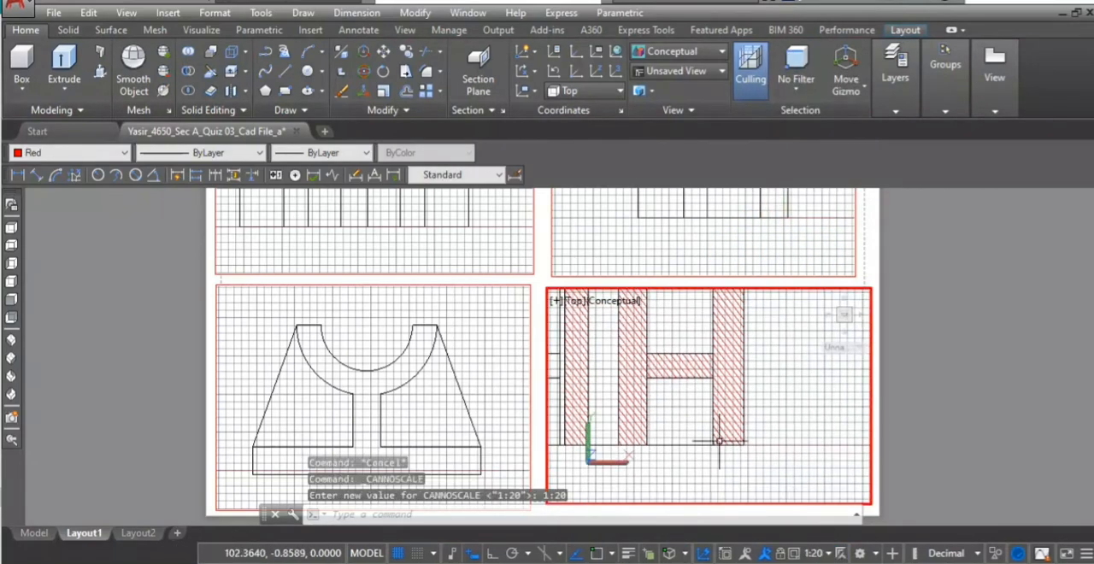
middle_drag(690, 335, 760, 372)
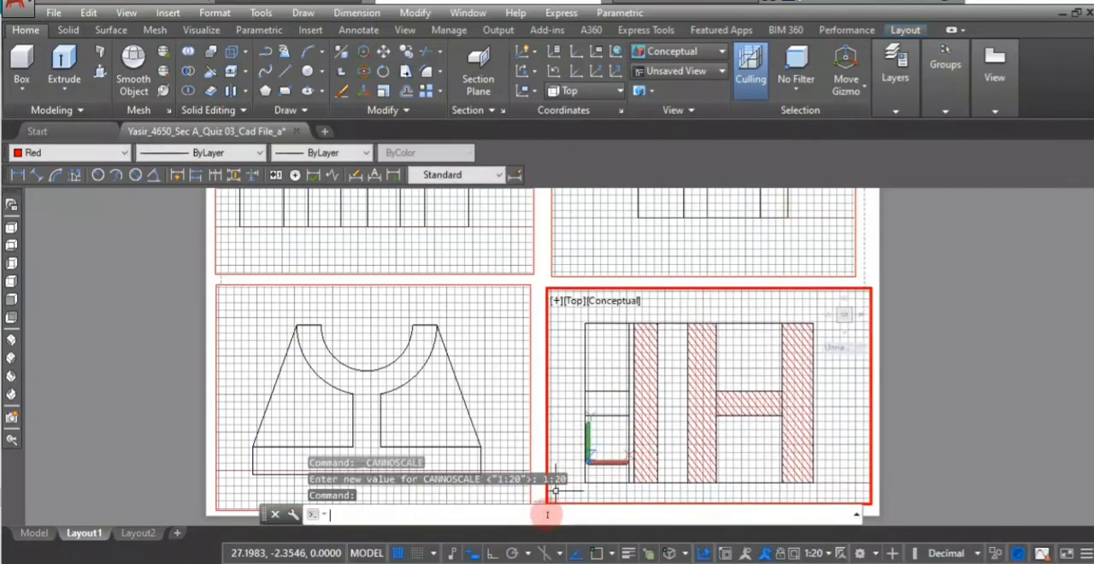
double_click(544, 265)
scroll(530, 278, down, 4)
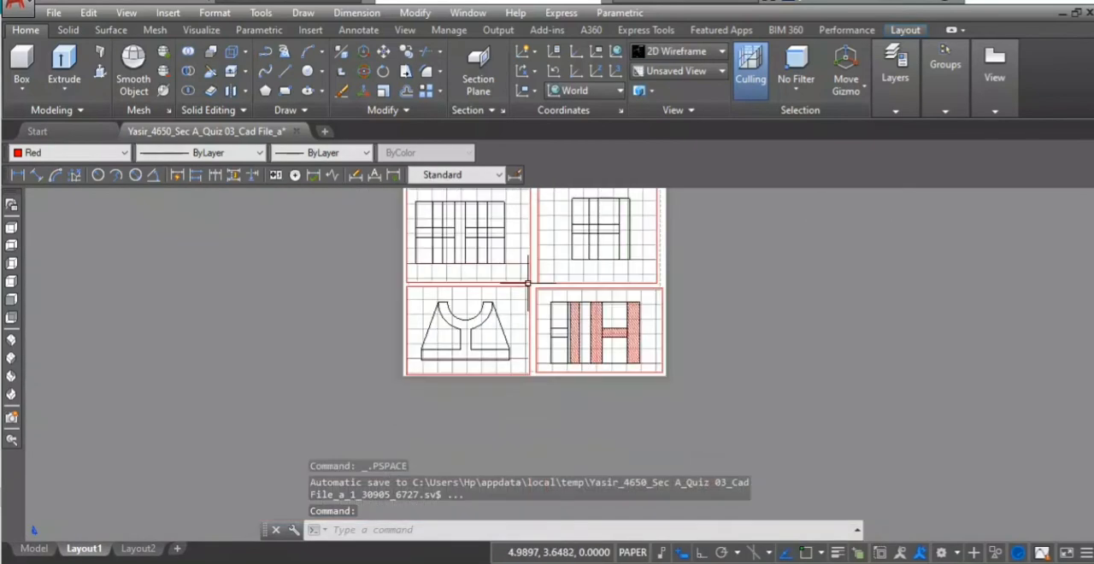
- For the top view's hidden-line layer, load the HIDDEN linetype from acad.lin
click(896, 112)
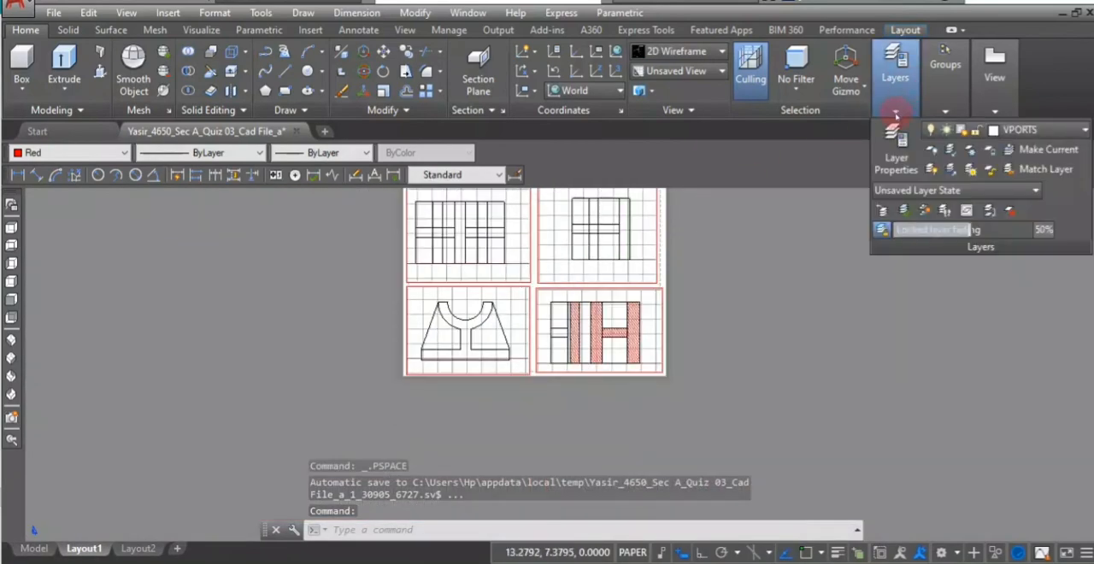
click(894, 136)
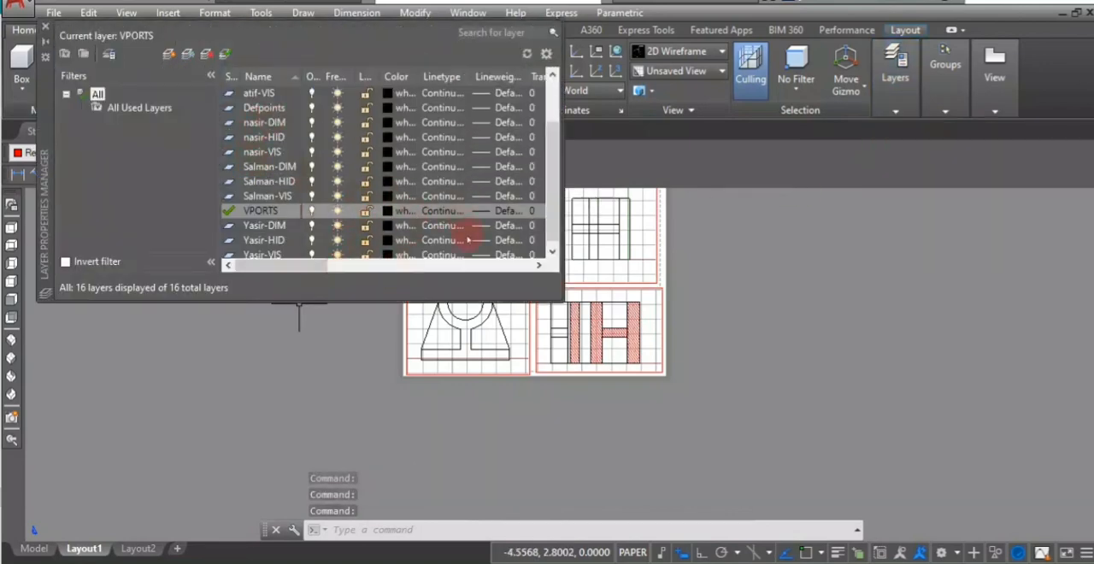
click(313, 165)
scroll(257, 107, up, 1)
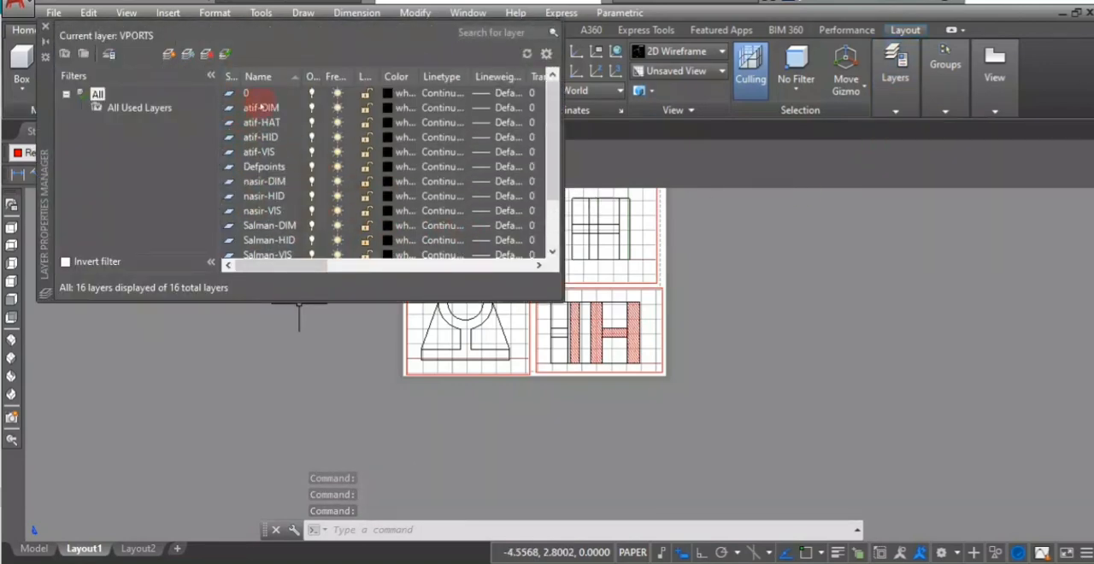
scroll(261, 106, down, 2)
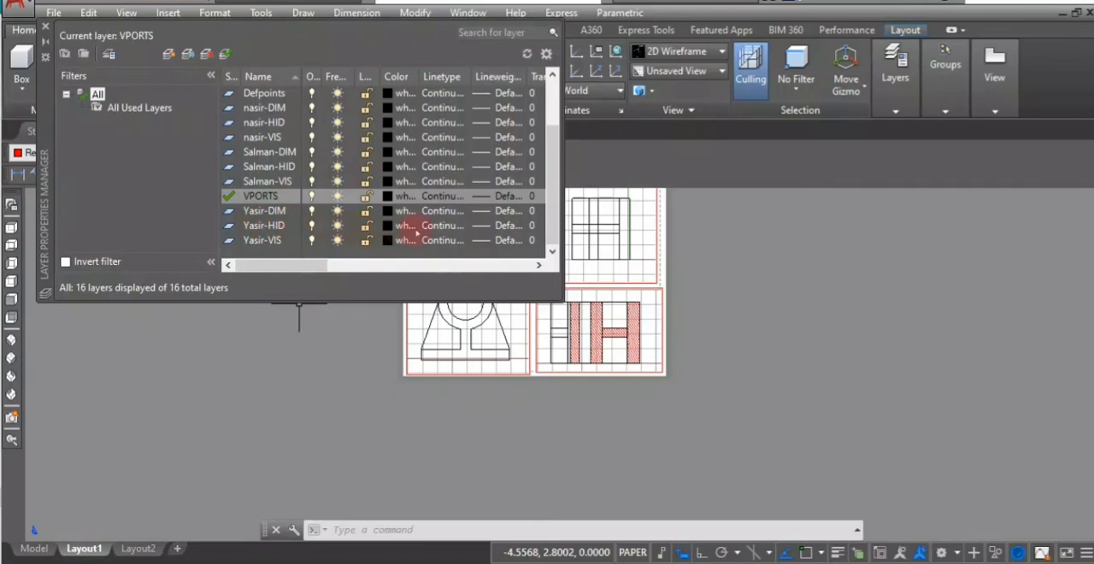
click(427, 226)
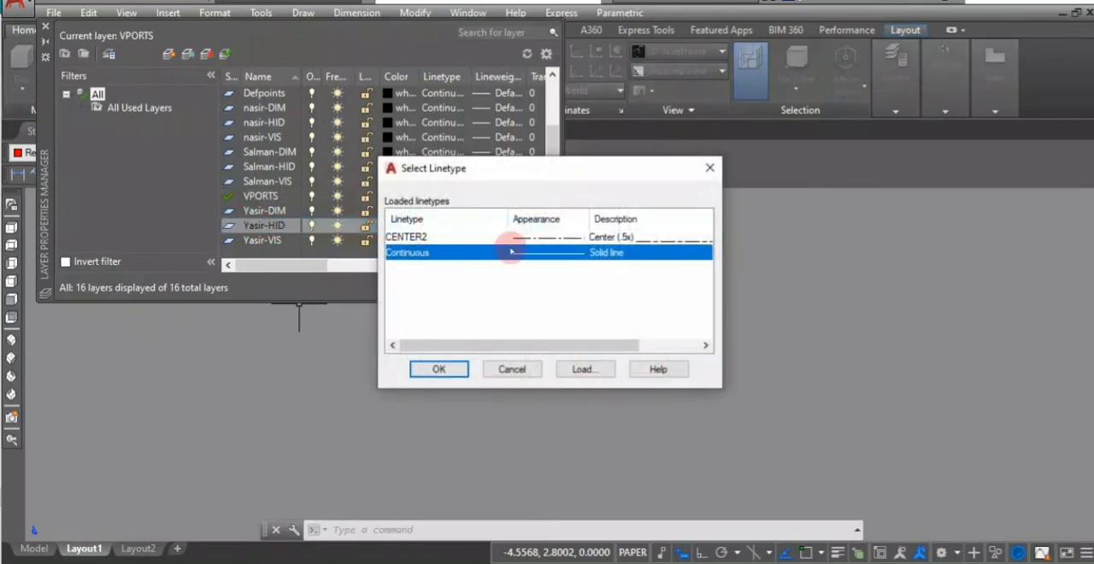
click(581, 369)
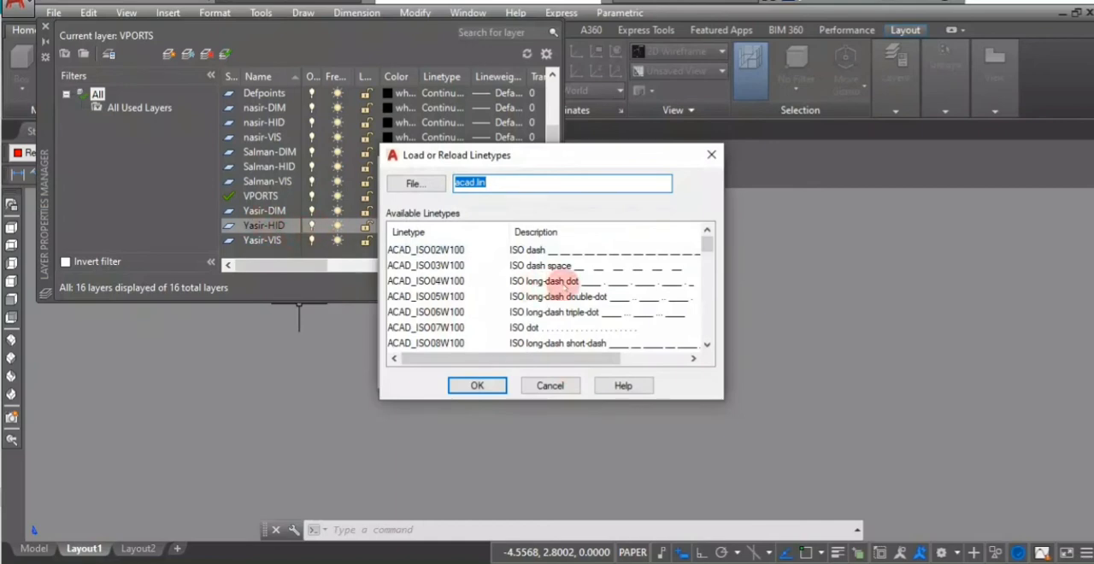
scroll(509, 283, down, 2)
scroll(509, 283, down, 7)
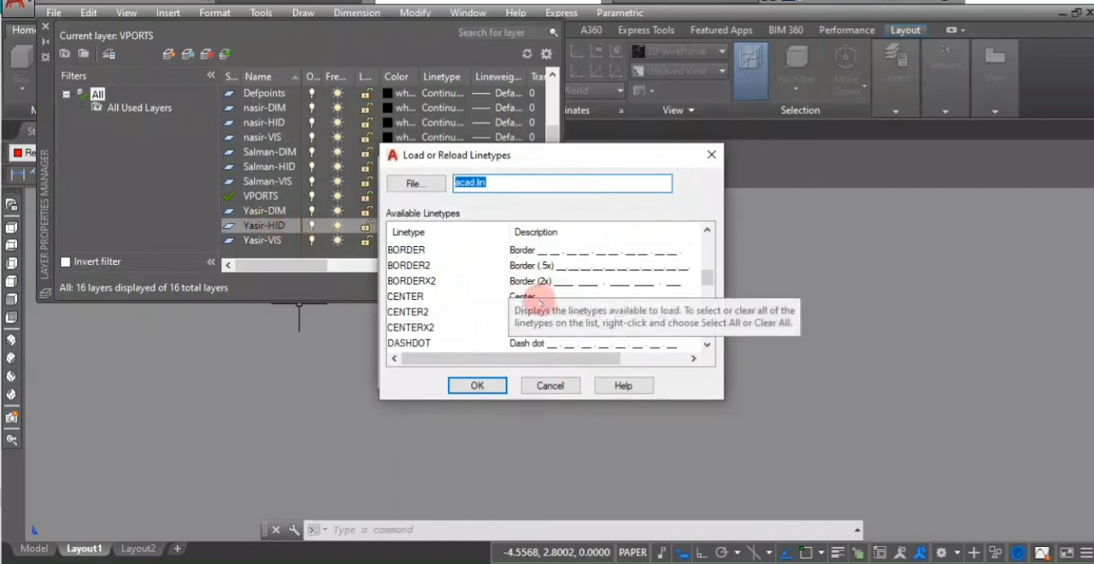
scroll(518, 301, down, 4)
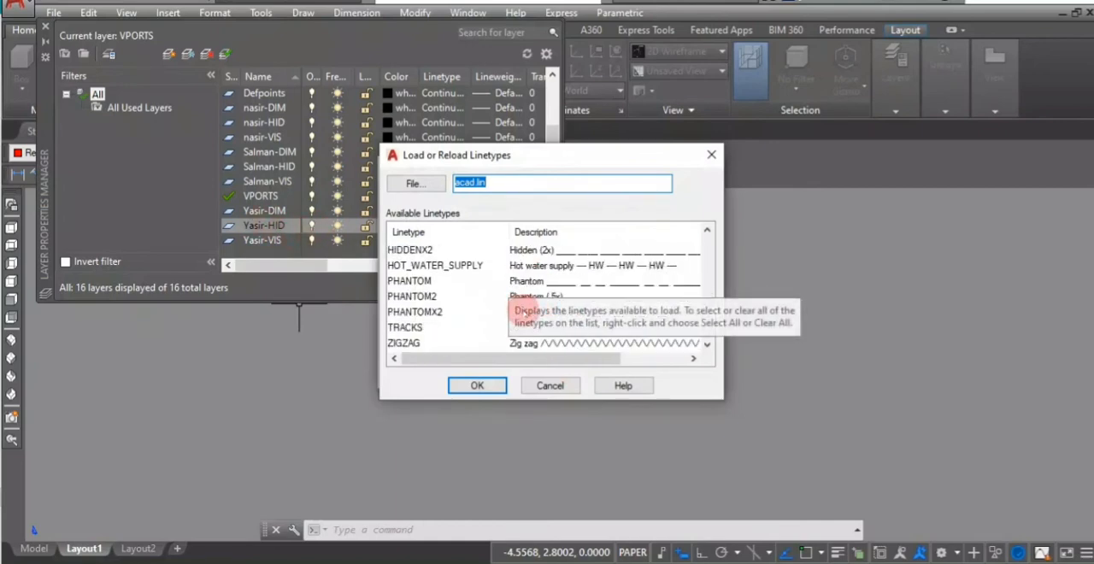
scroll(518, 273, up, 3)
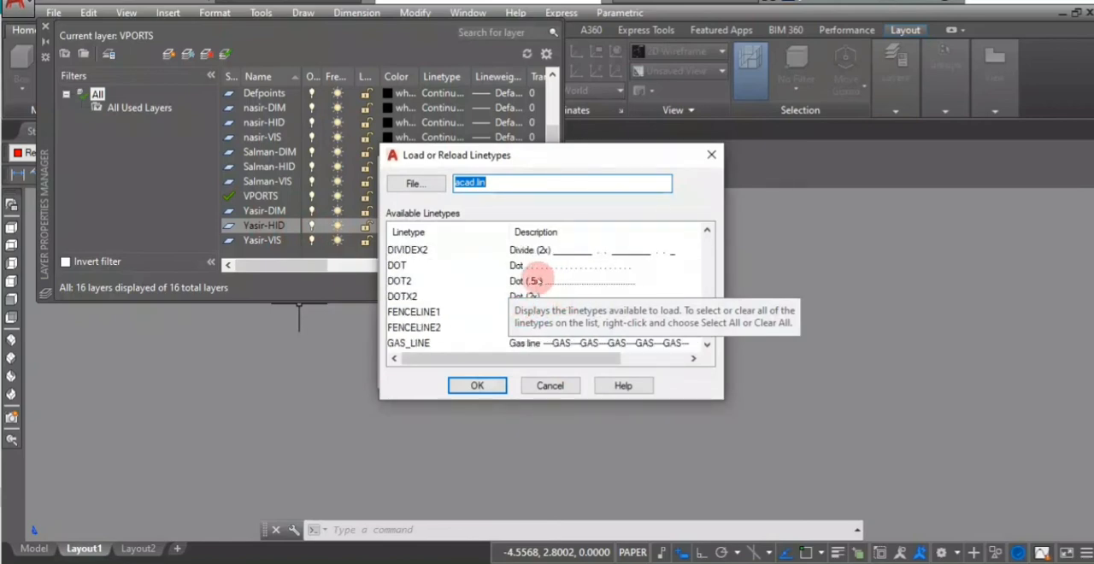
scroll(538, 280, down, 1)
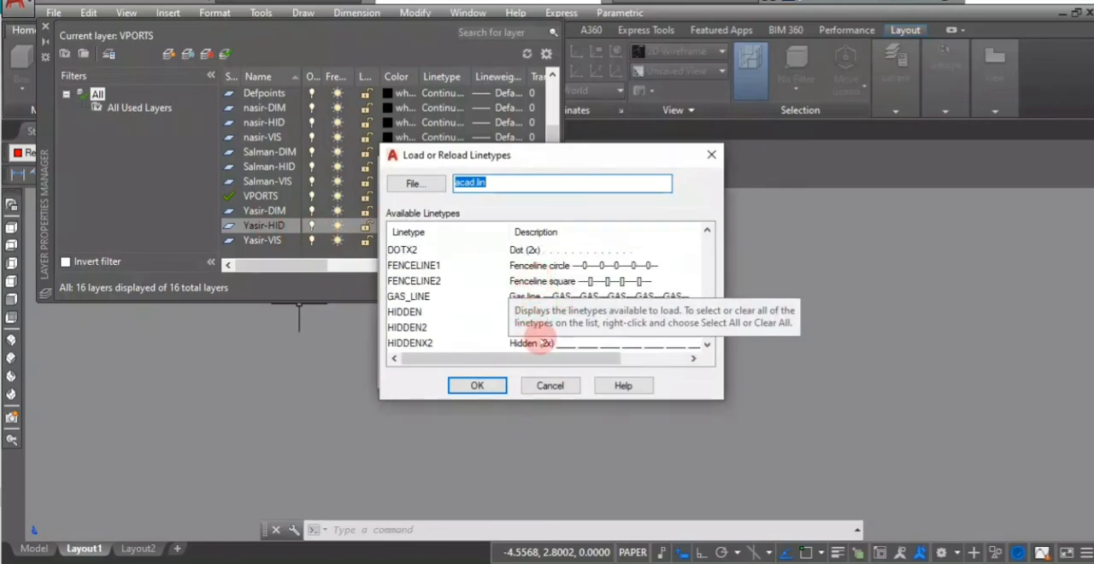
click(483, 312)
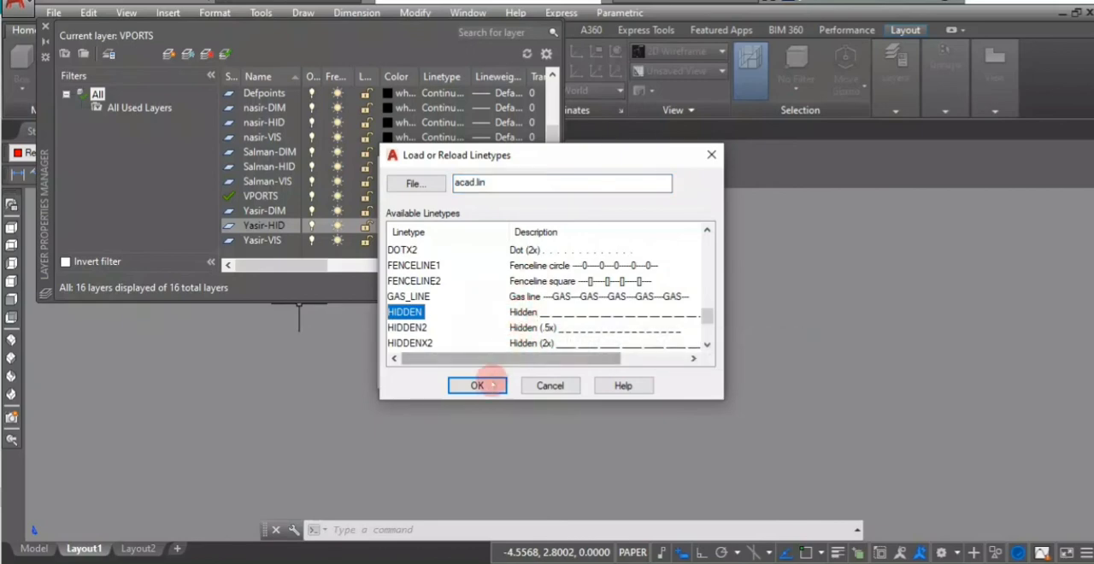
click(485, 386)
- Assign the HIDDEN linetype and index colour 90 to the top view's hidden-line layer
click(419, 267)
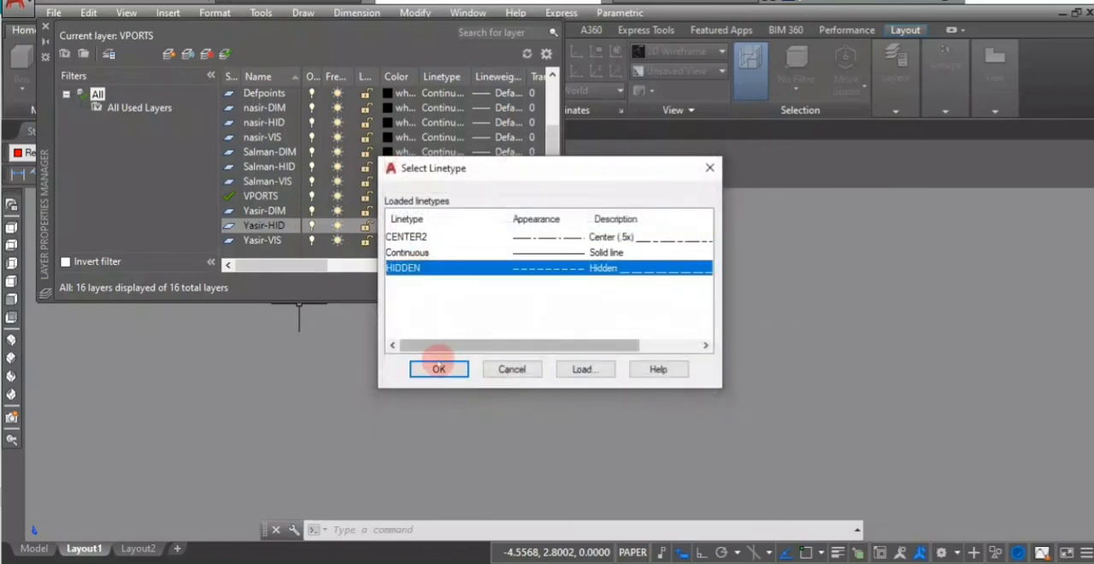
click(440, 369)
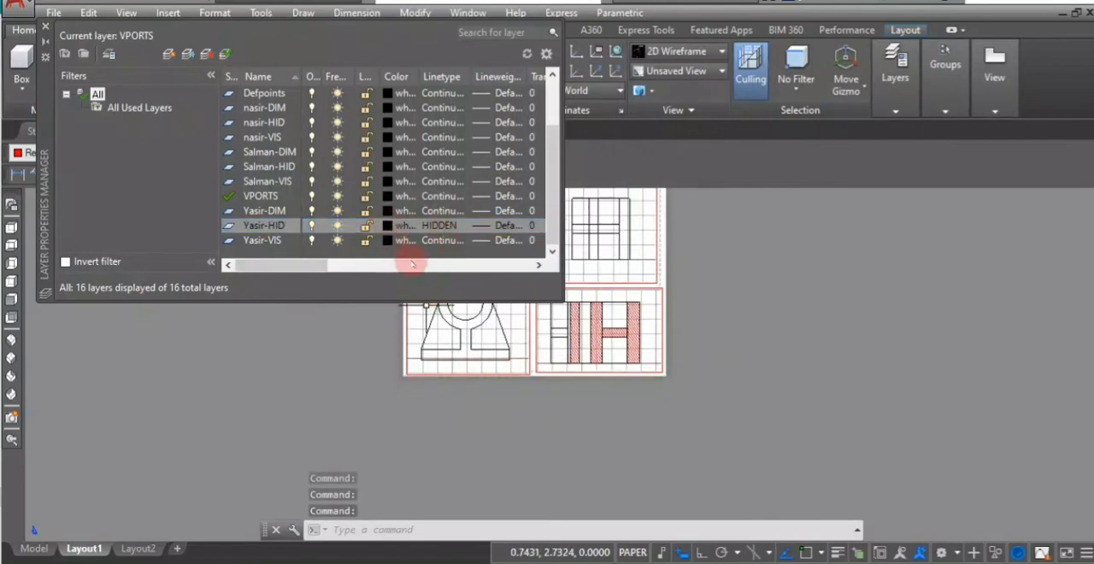
click(383, 226)
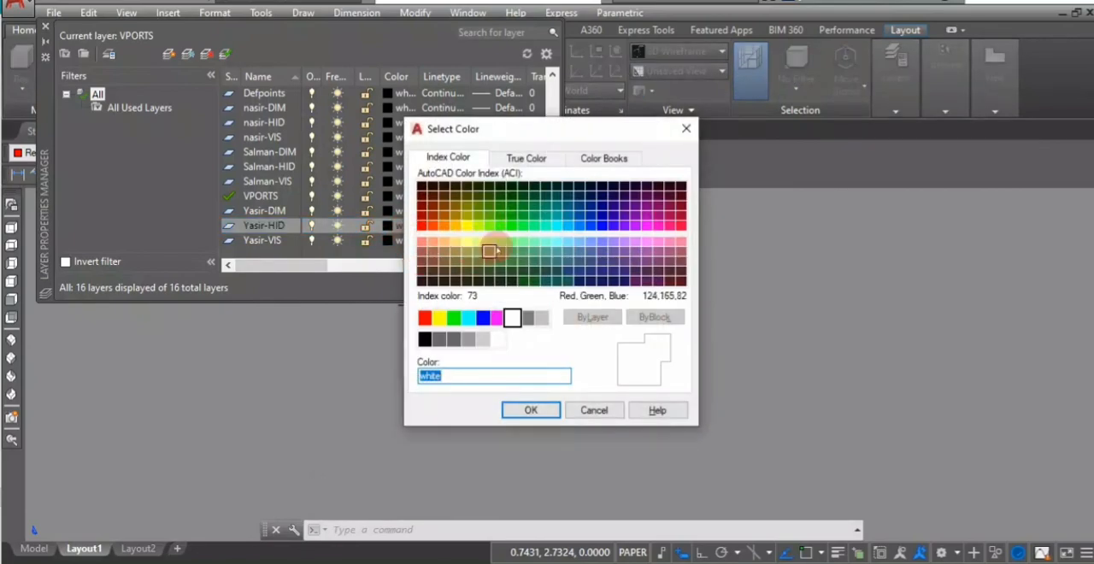
click(511, 226)
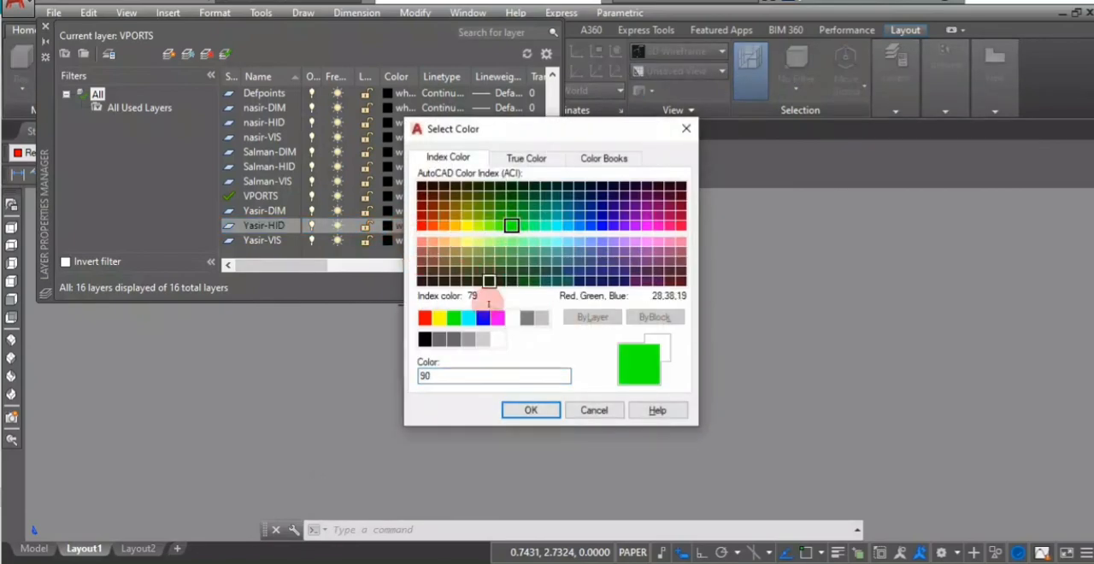
click(528, 410)
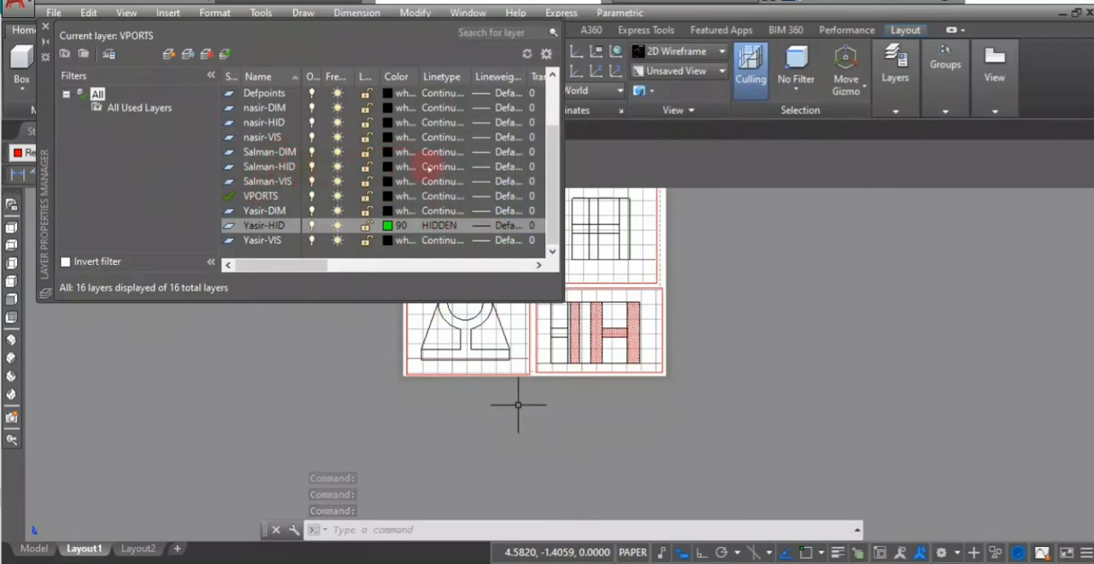
- Assign the HIDDEN linetype to the hidden-line layers of the front and side views
click(442, 166)
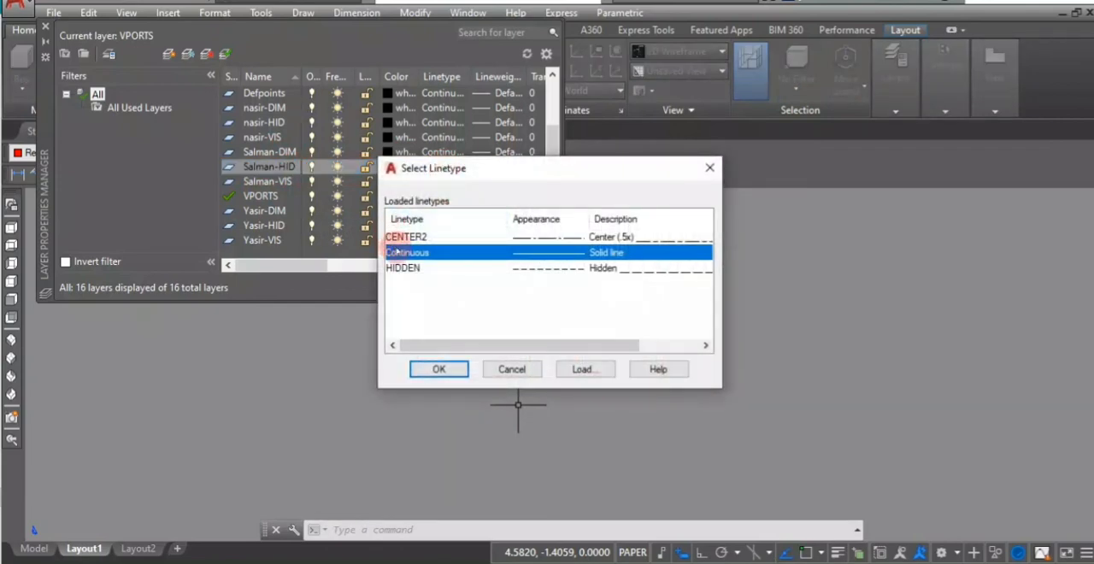
click(401, 267)
click(446, 369)
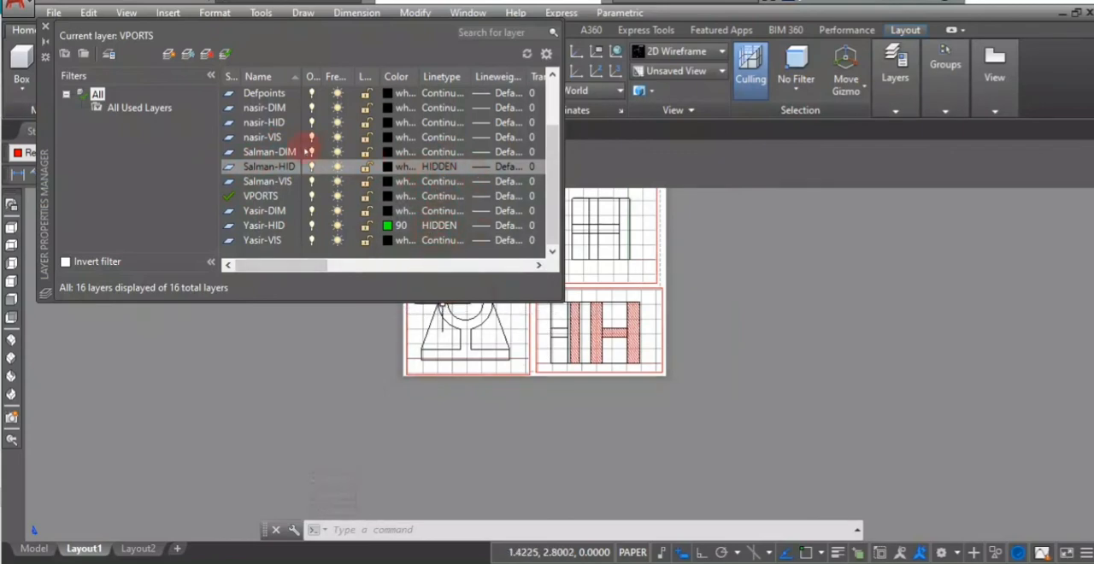
scroll(282, 151, up, 1)
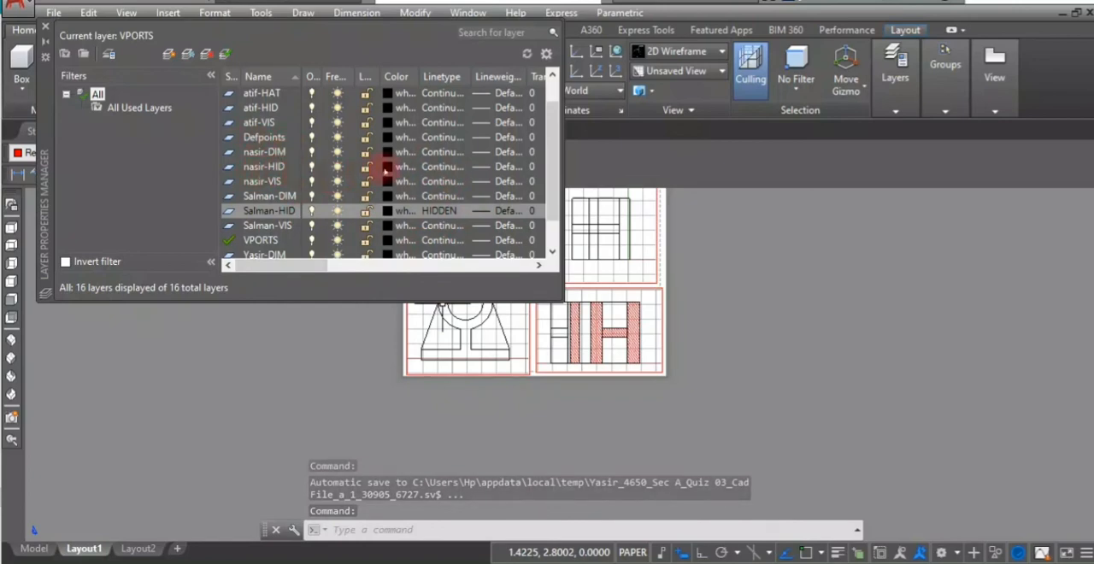
click(431, 168)
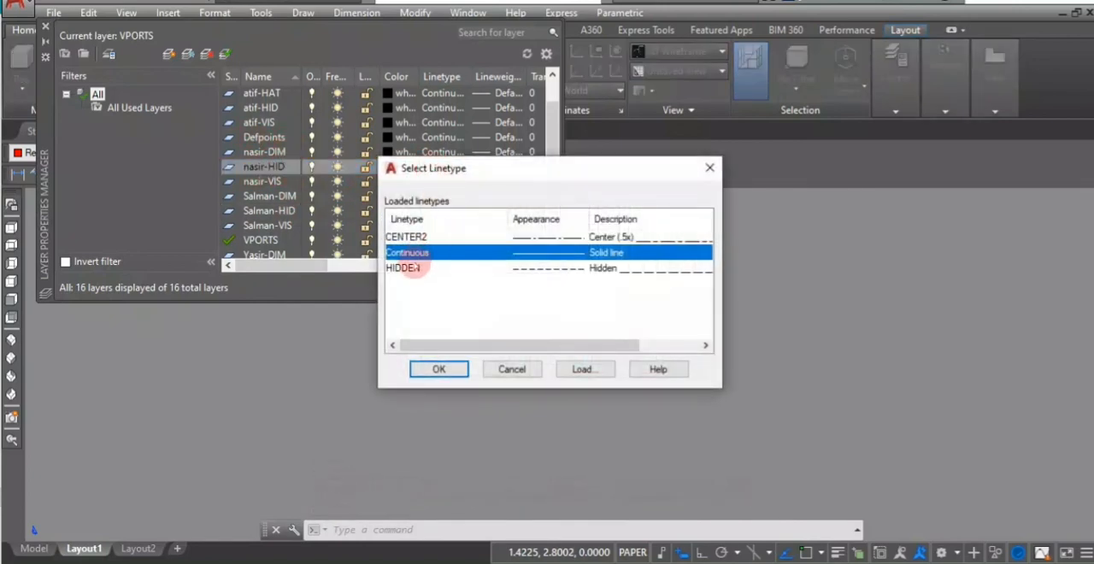
click(415, 267)
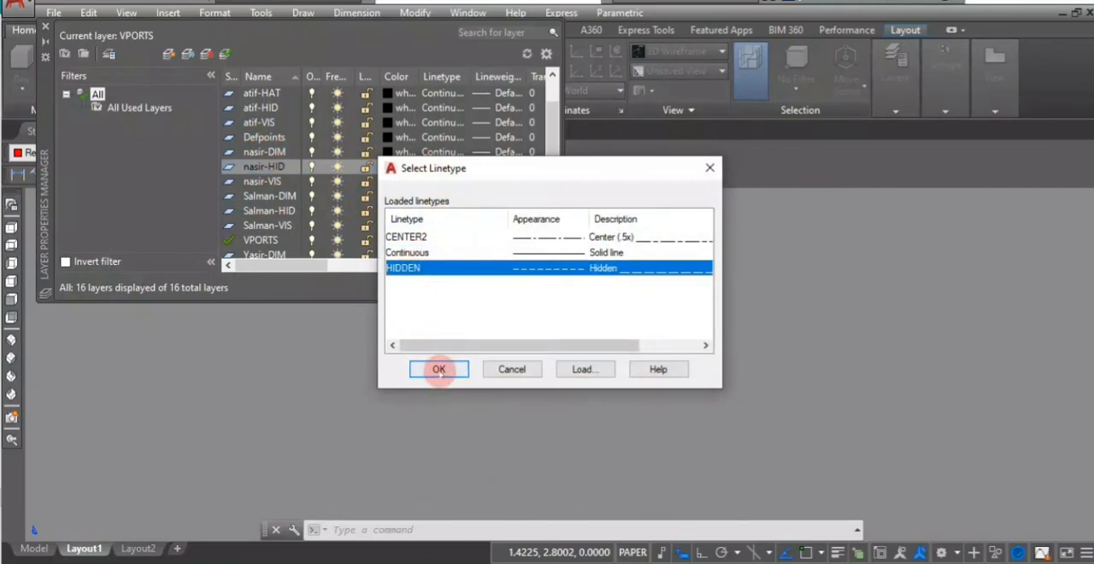
click(438, 369)
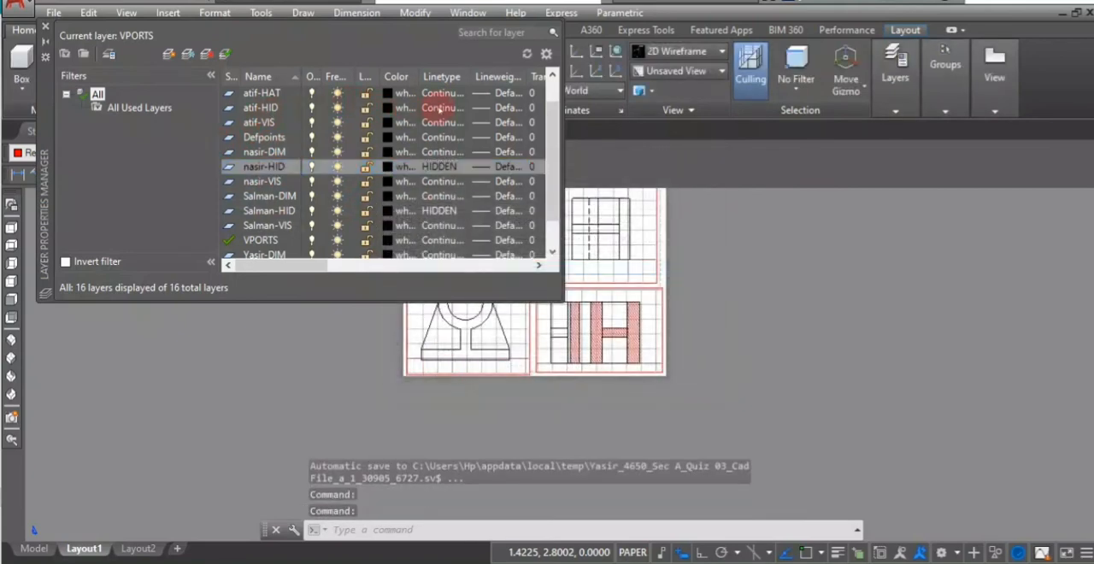
- Give the section view's hidden-line layer the HIDDEN linetype and index colour 100, and close the layer manager
click(438, 109)
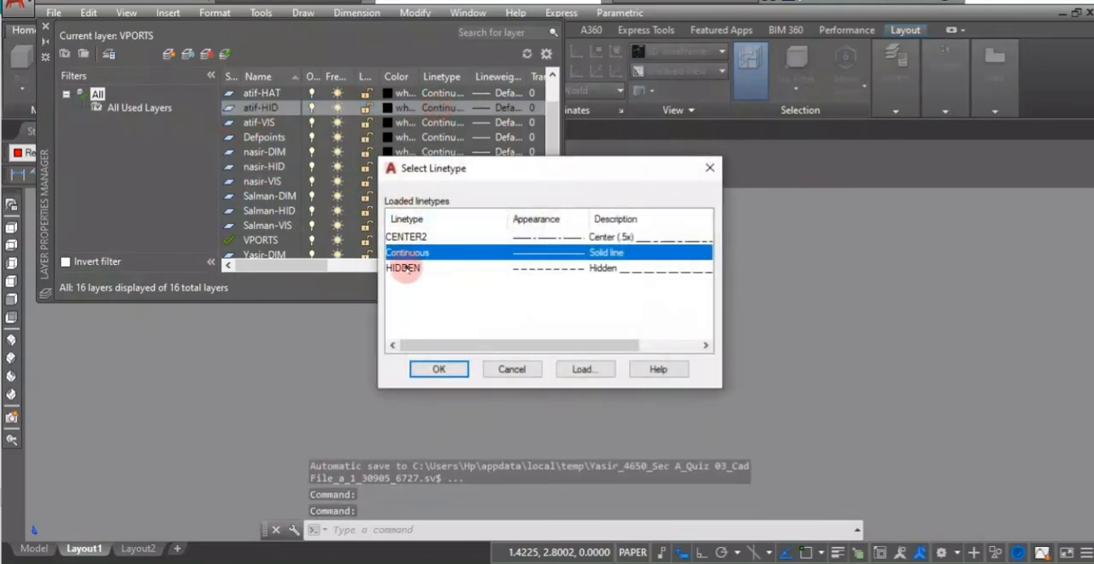
click(406, 267)
click(438, 369)
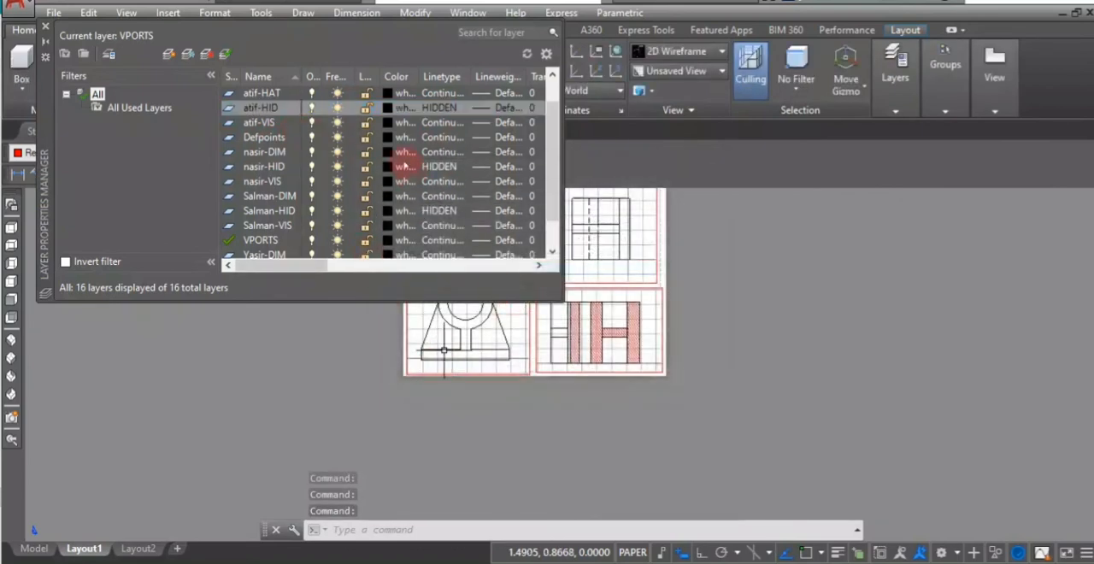
click(390, 108)
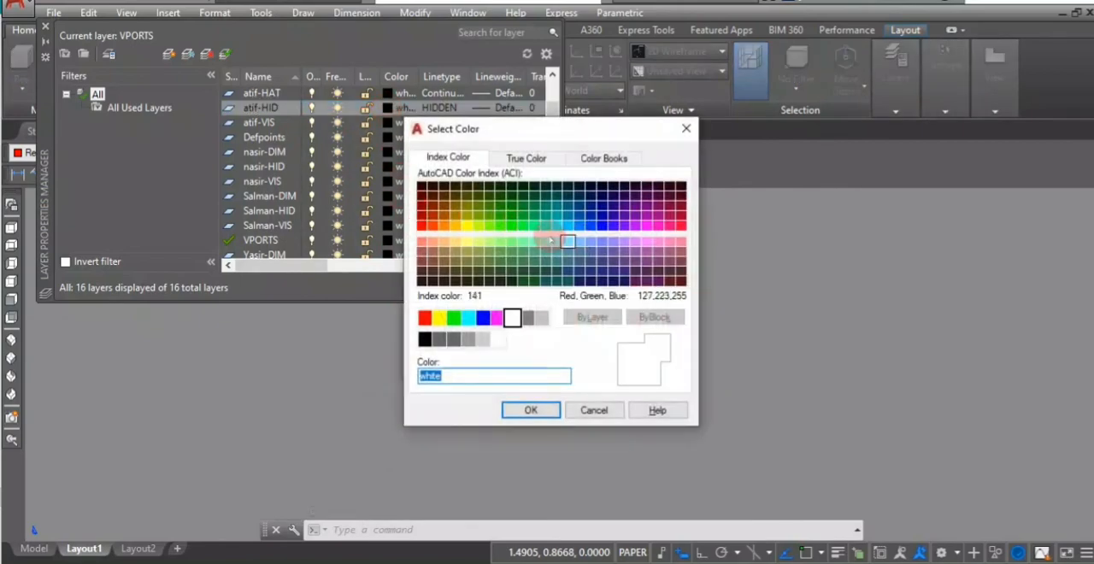
click(522, 226)
click(530, 411)
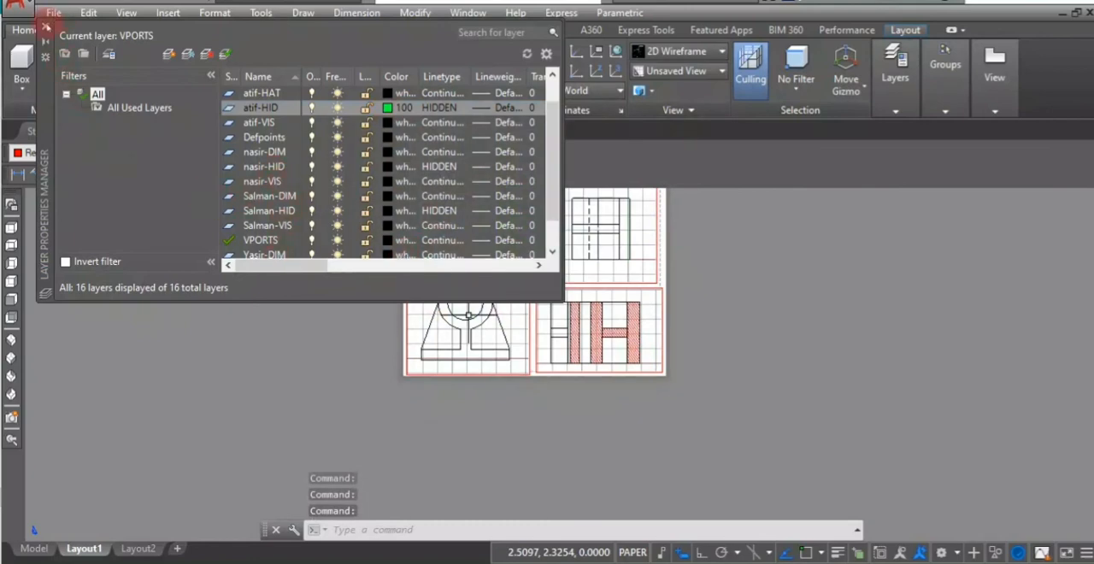
click(46, 27)
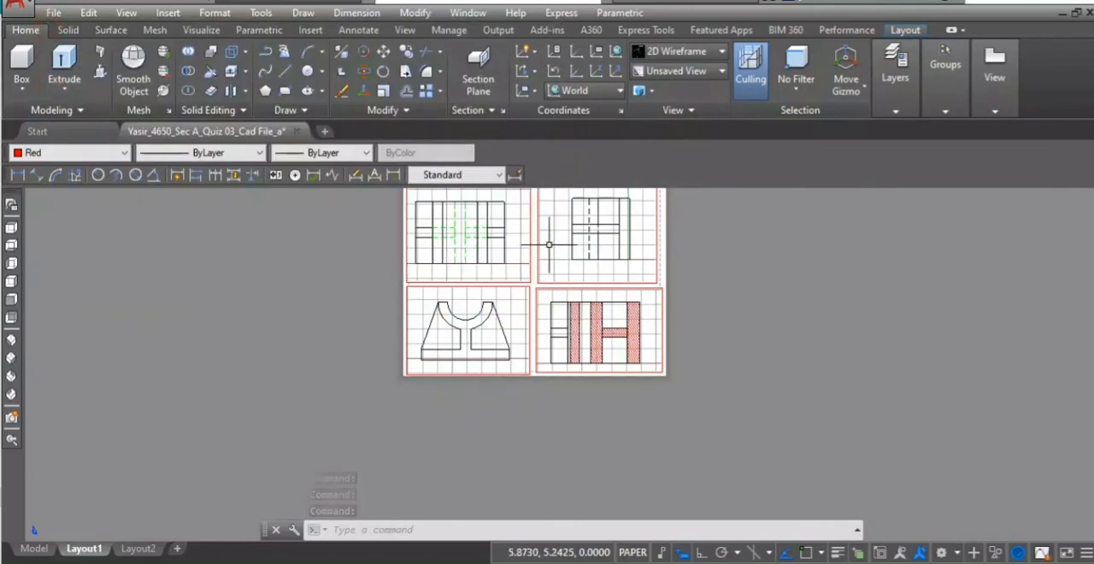
- Turn off the current VPORTS layer to hide the viewport frames on Layout1
scroll(460, 231, up, 5)
scroll(461, 233, down, 5)
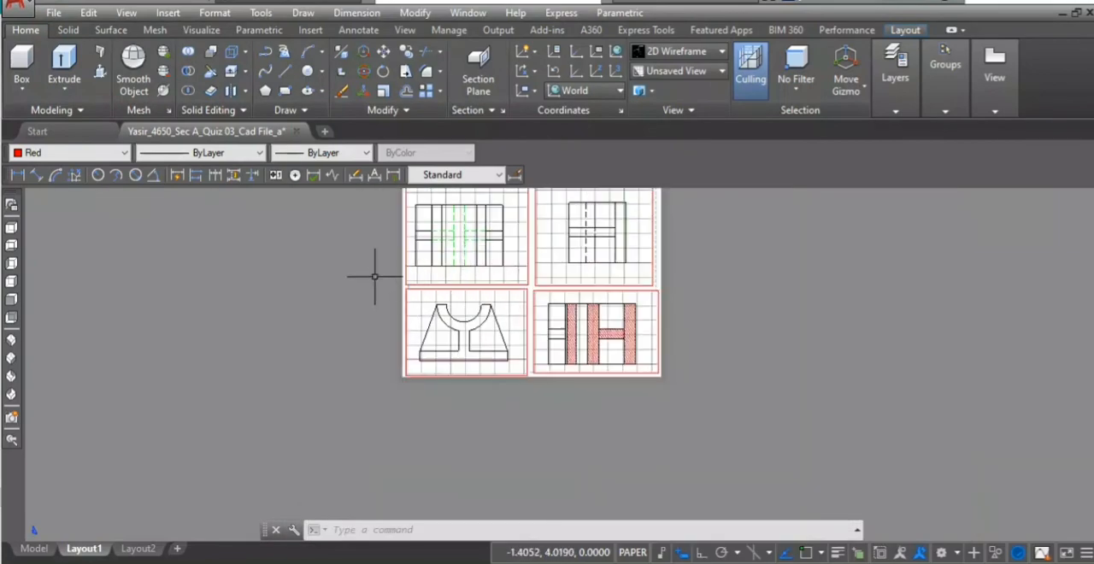
middle_drag(375, 275, 358, 327)
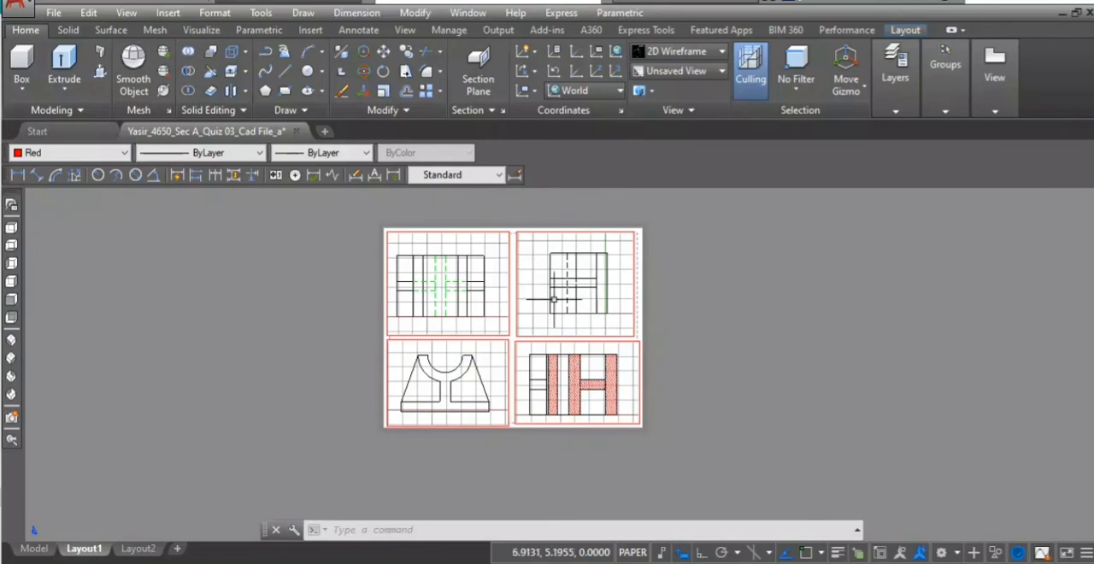
scroll(553, 299, up, 6)
scroll(547, 342, down, 4)
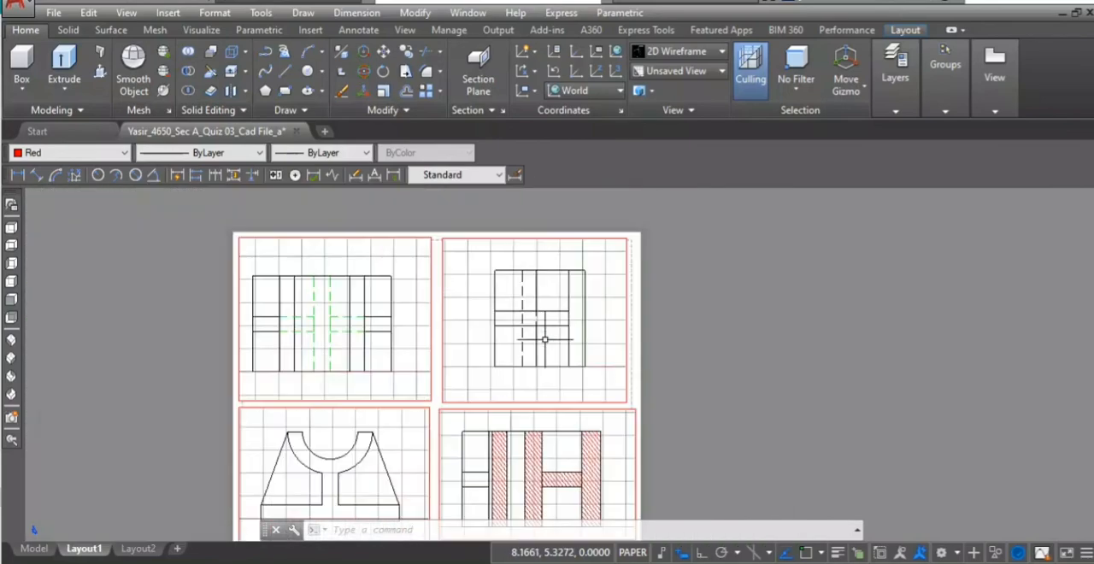
scroll(544, 340, down, 2)
click(888, 110)
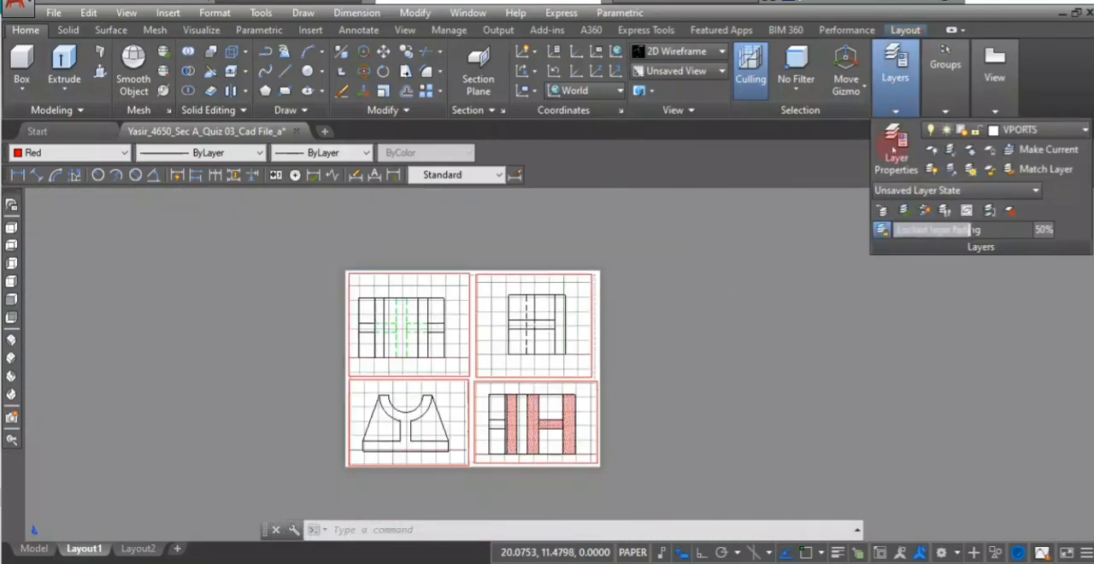
click(894, 149)
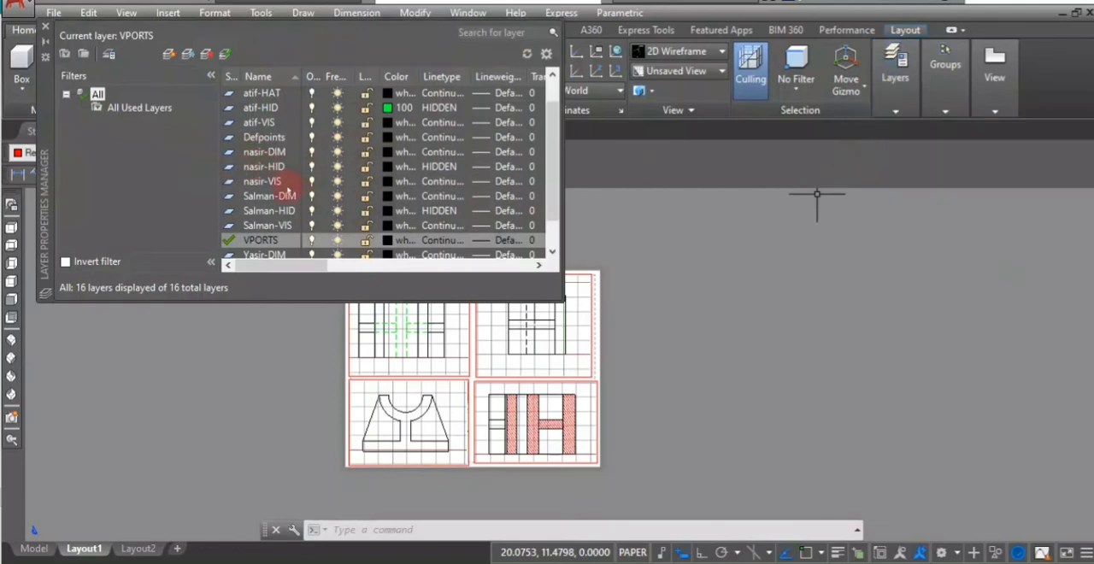
scroll(265, 196, down, 1)
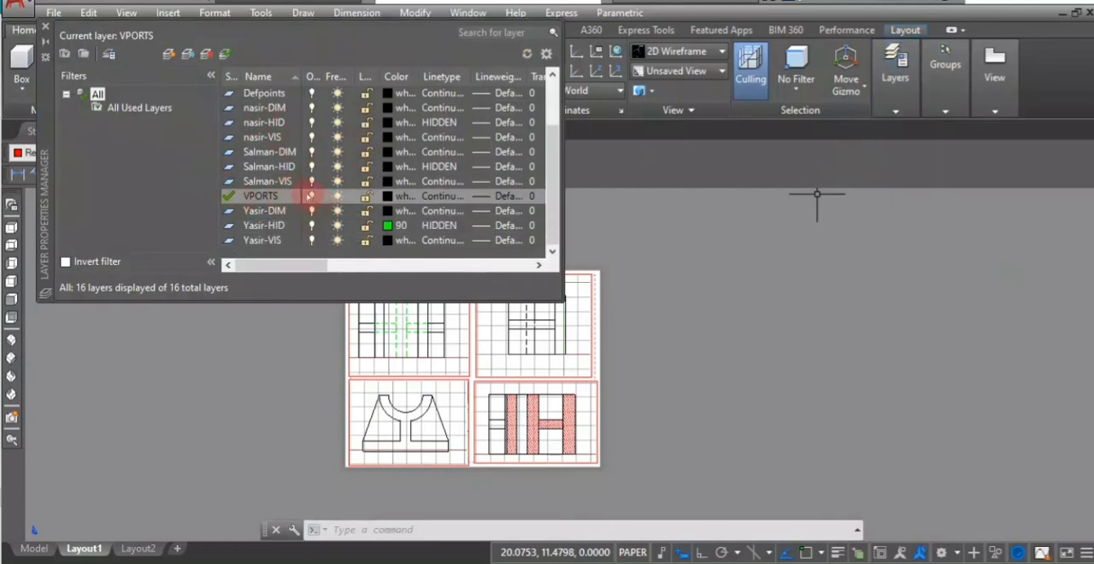
click(311, 196)
click(311, 196)
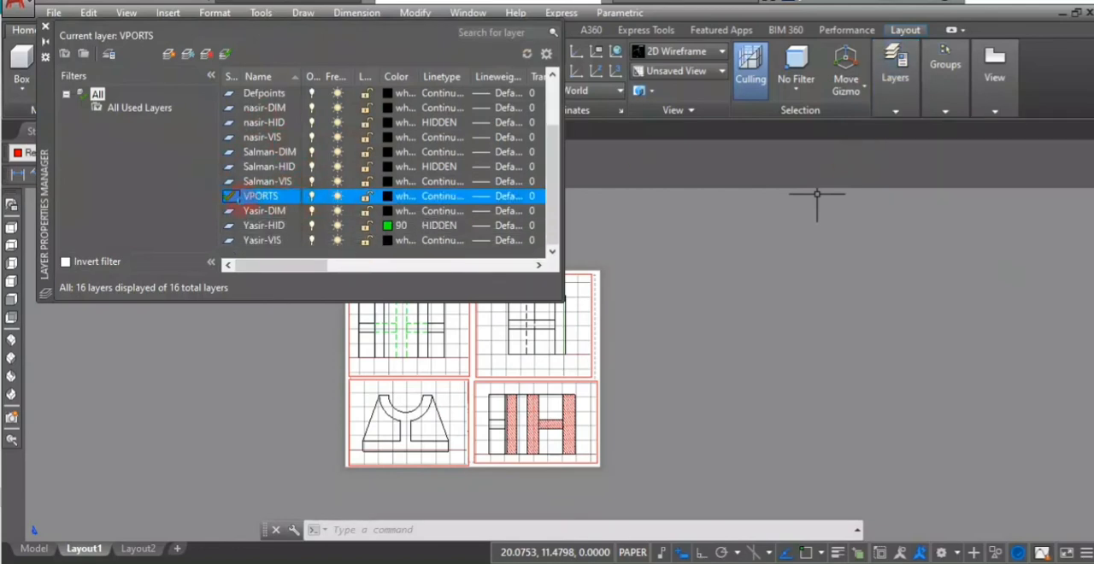
click(501, 266)
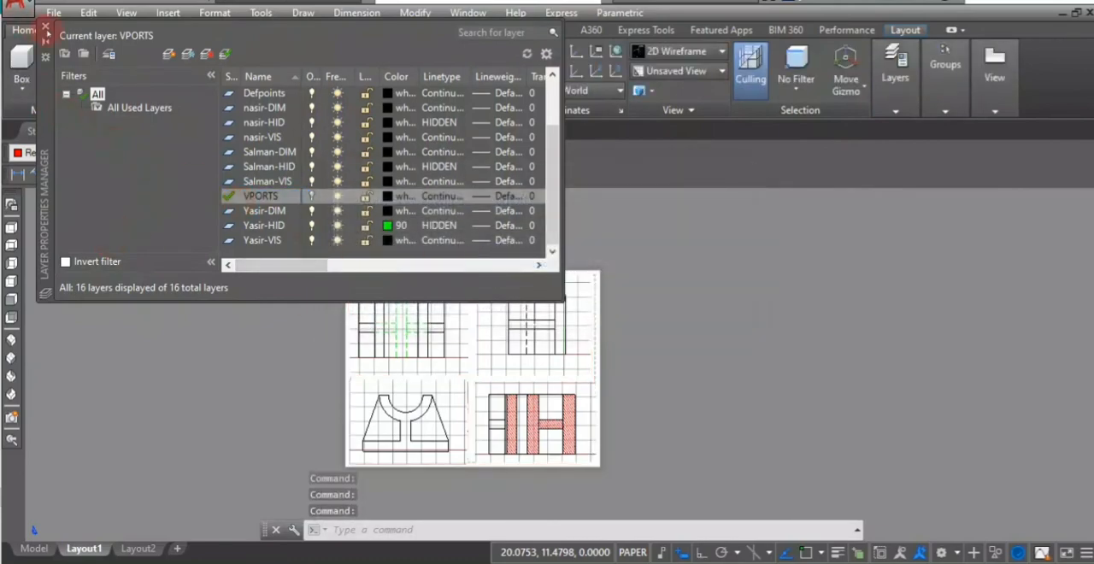
- Close the layer manager, enter model space on Layout1, and turn off the grid in the section and top view viewports
click(45, 27)
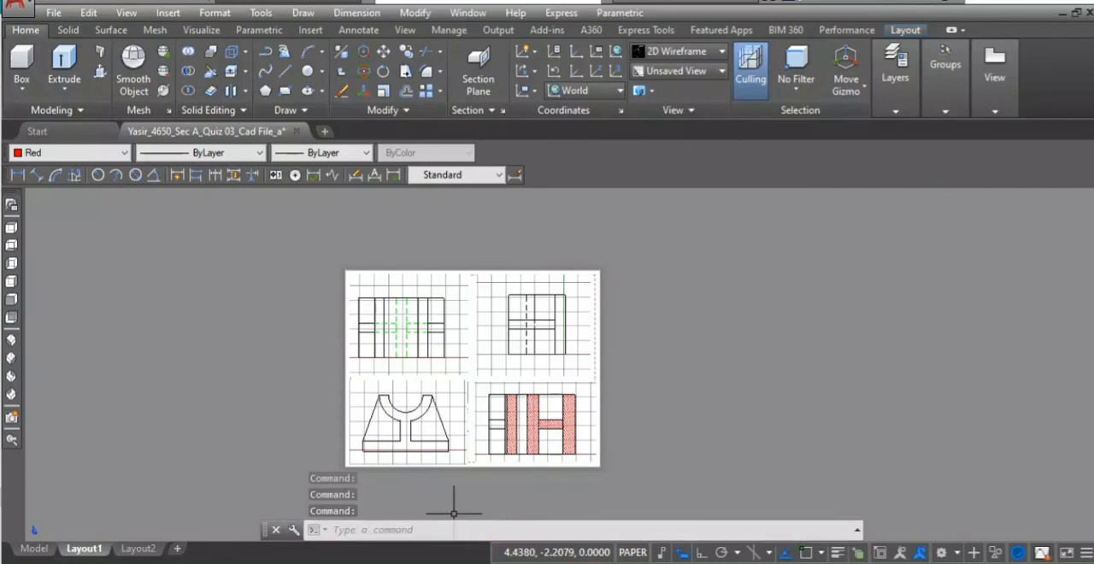
click(637, 551)
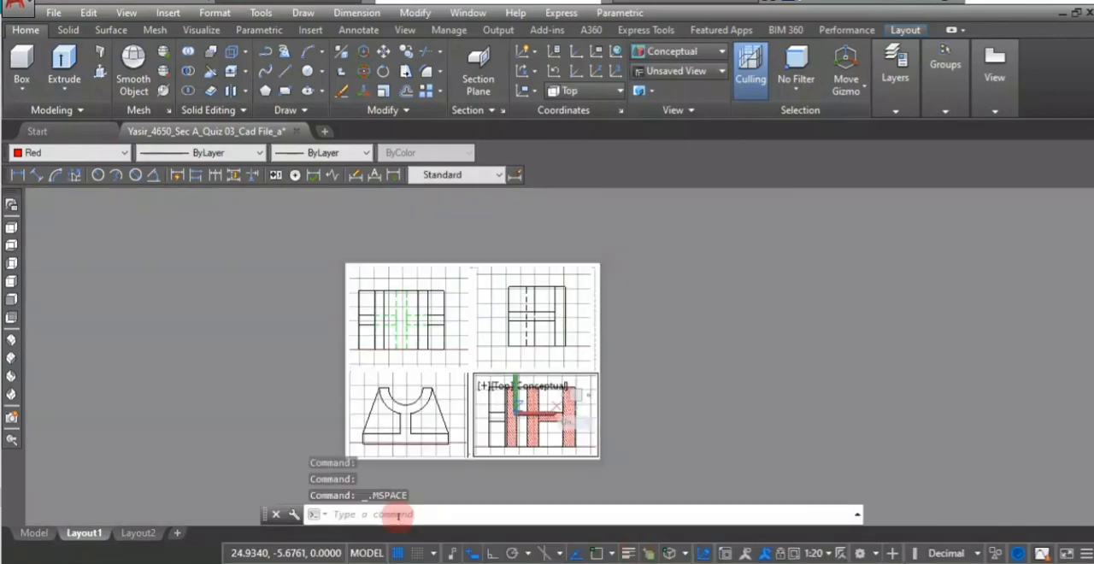
click(396, 553)
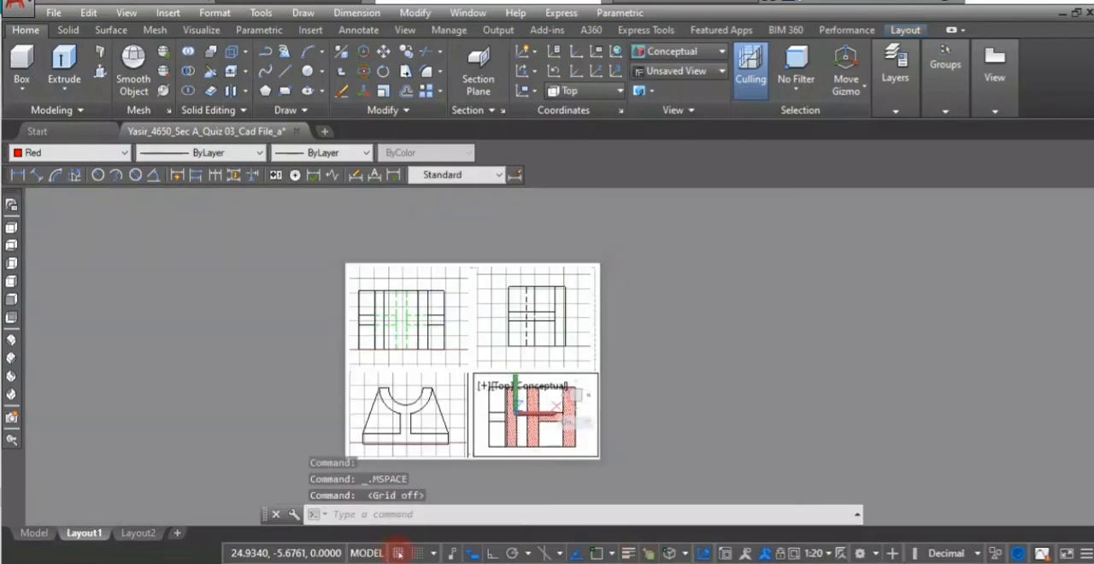
click(461, 282)
click(399, 553)
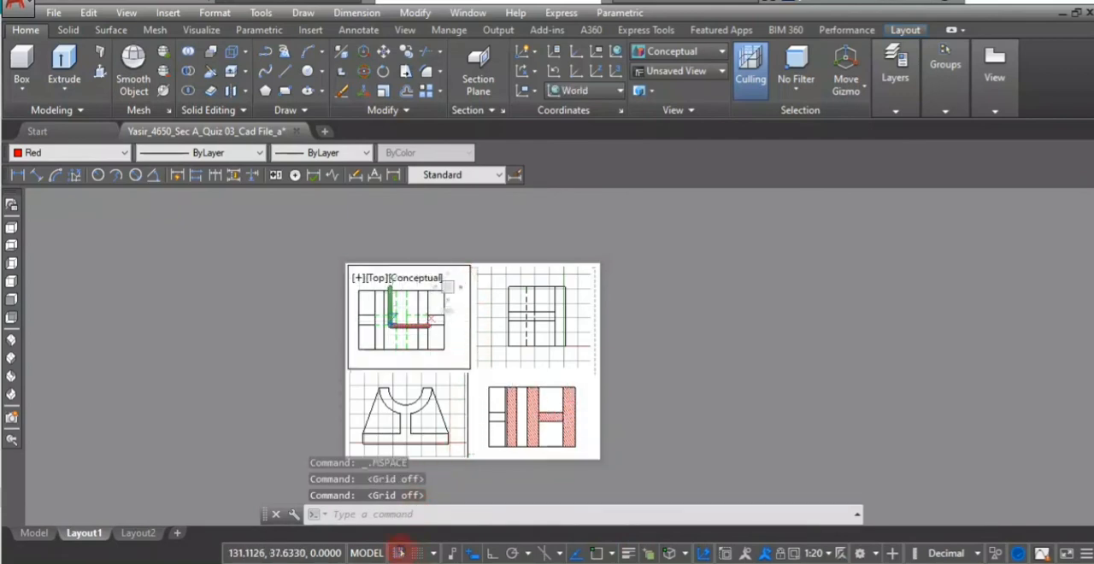
- Turn off the grid in the side and front view viewports and return to paper space
click(501, 305)
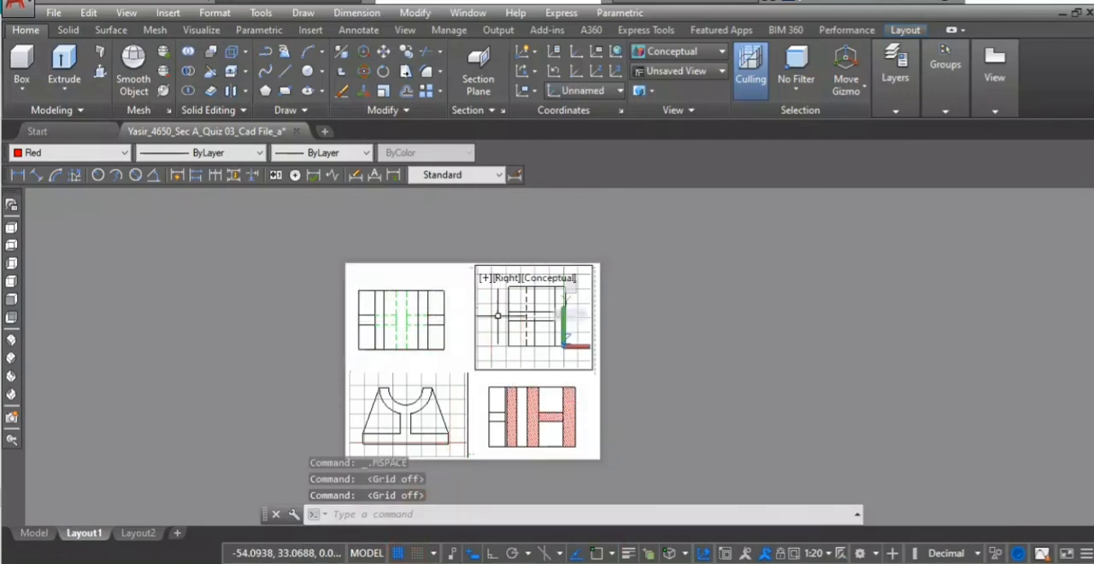
click(396, 552)
click(440, 394)
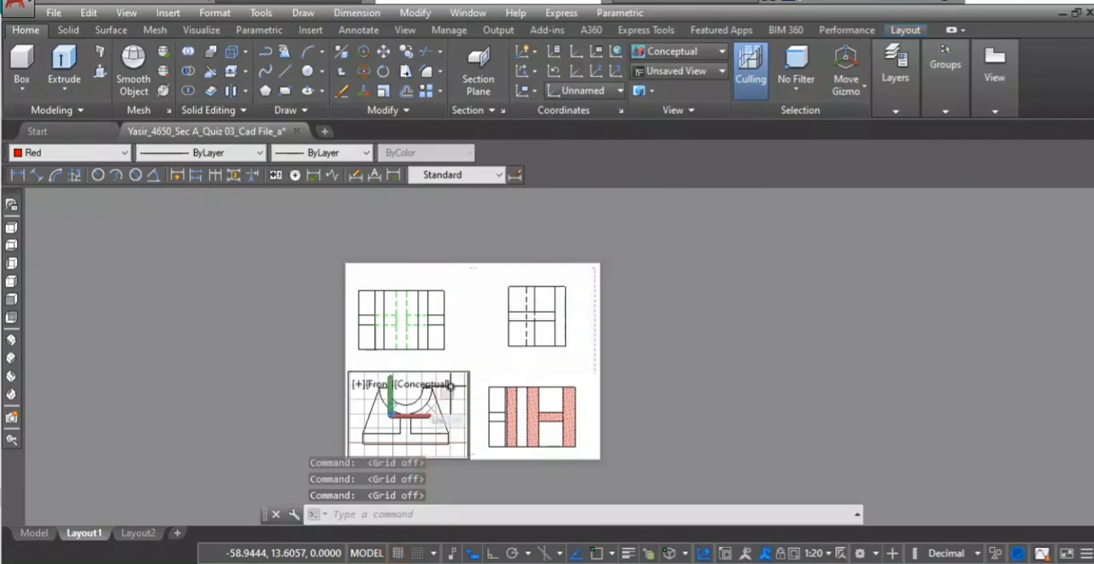
click(398, 553)
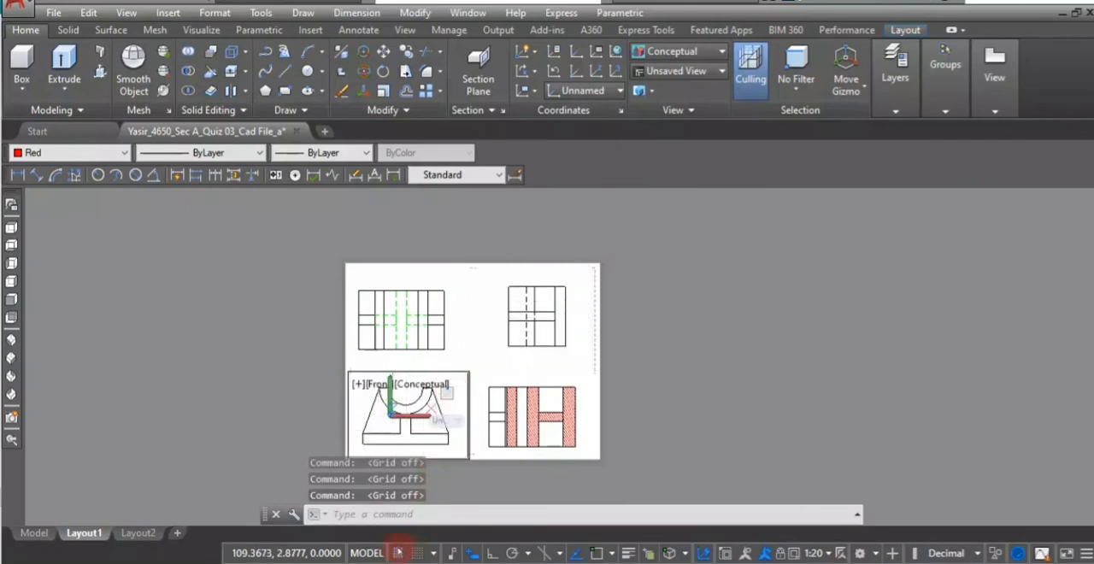
double_click(475, 275)
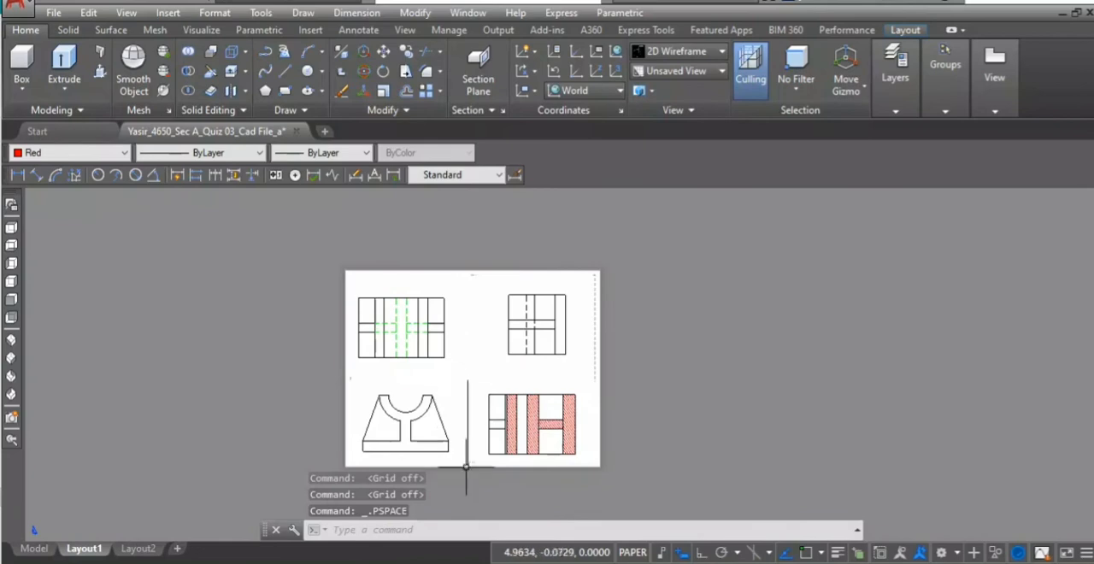
scroll(371, 311, up, 5)
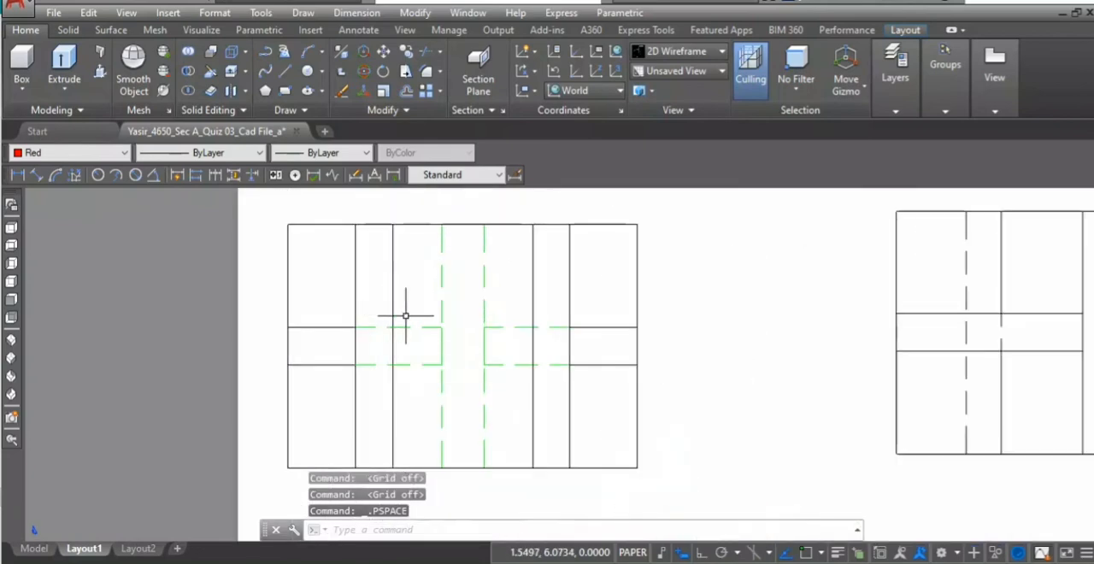
scroll(410, 333, down, 1)
scroll(438, 348, down, 2)
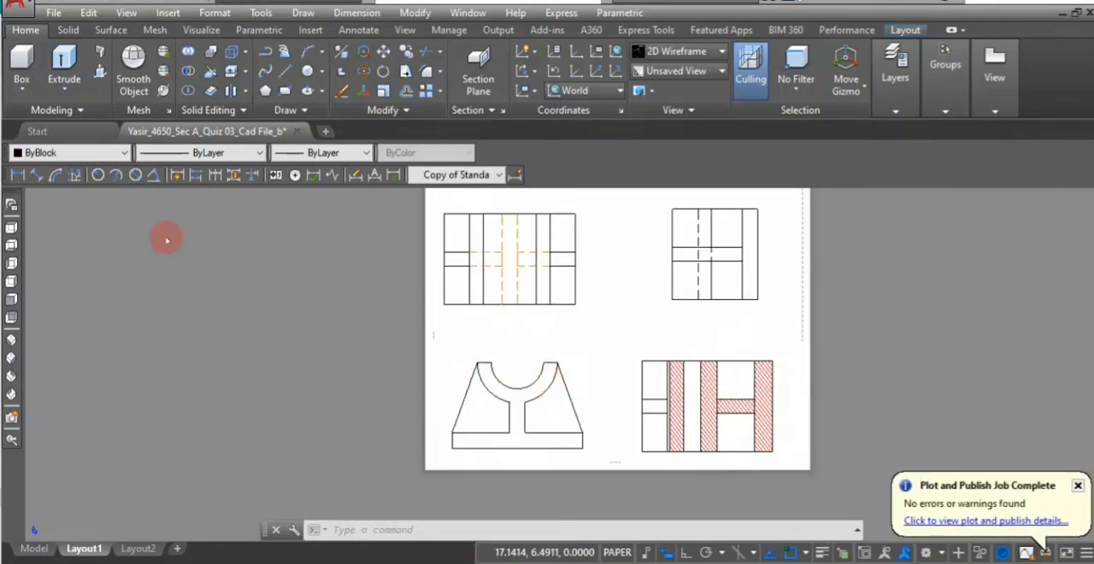
- Add a horizontal linear dimension below the front view's base in paper space, spanning its full width
click(17, 174)
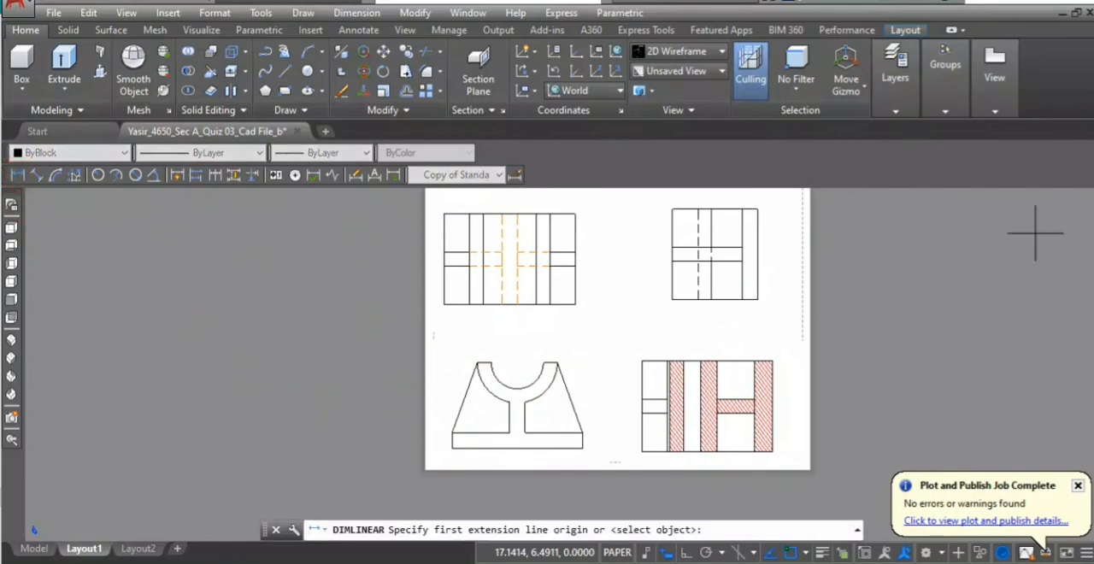
click(452, 449)
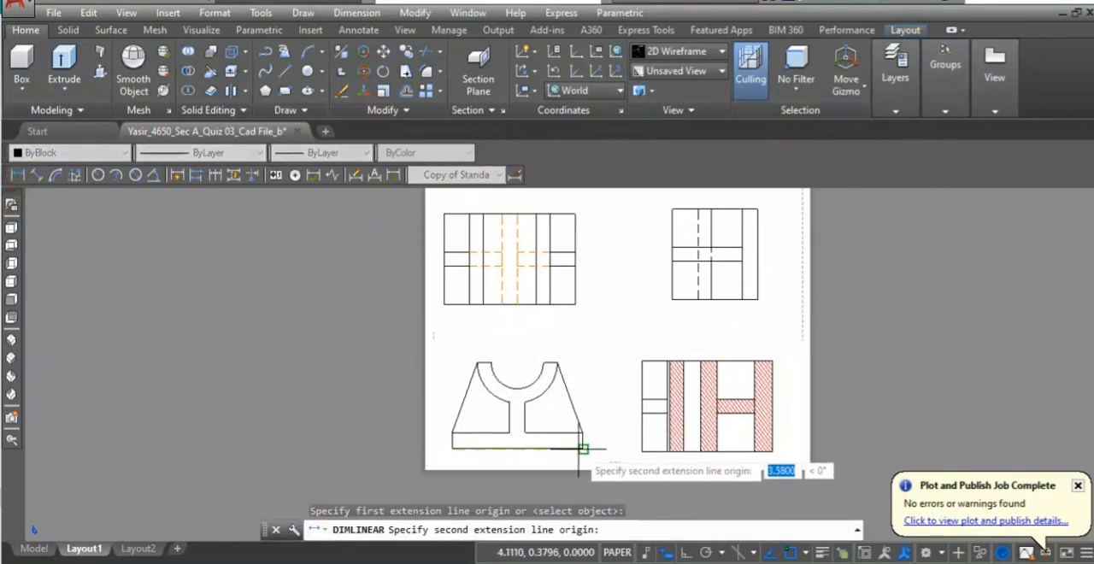
click(583, 448)
click(516, 461)
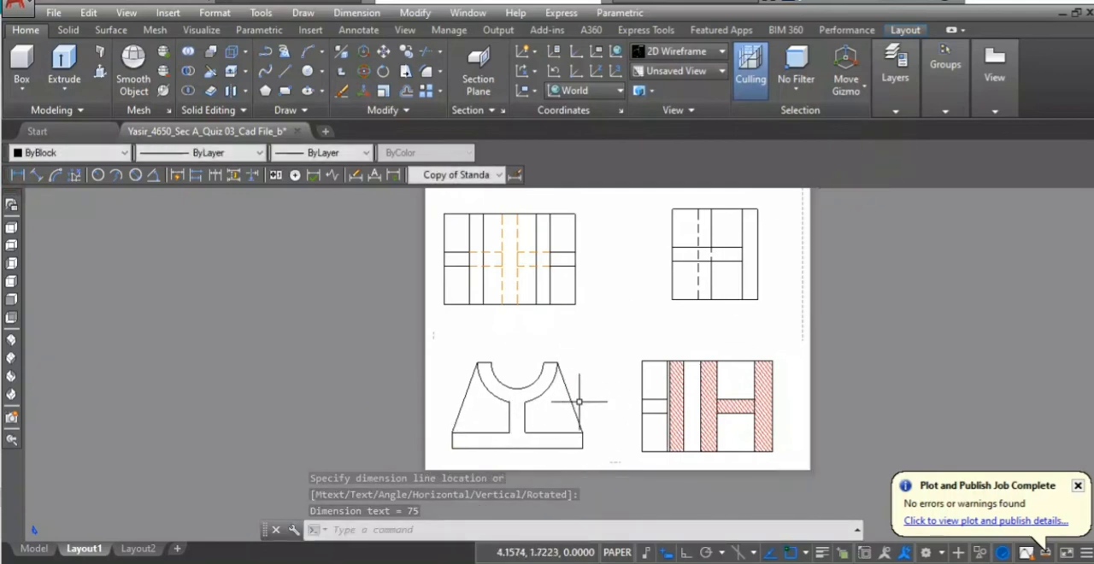
- Turn the VPORTS layer on to show the viewport frames and the objects on it
click(896, 111)
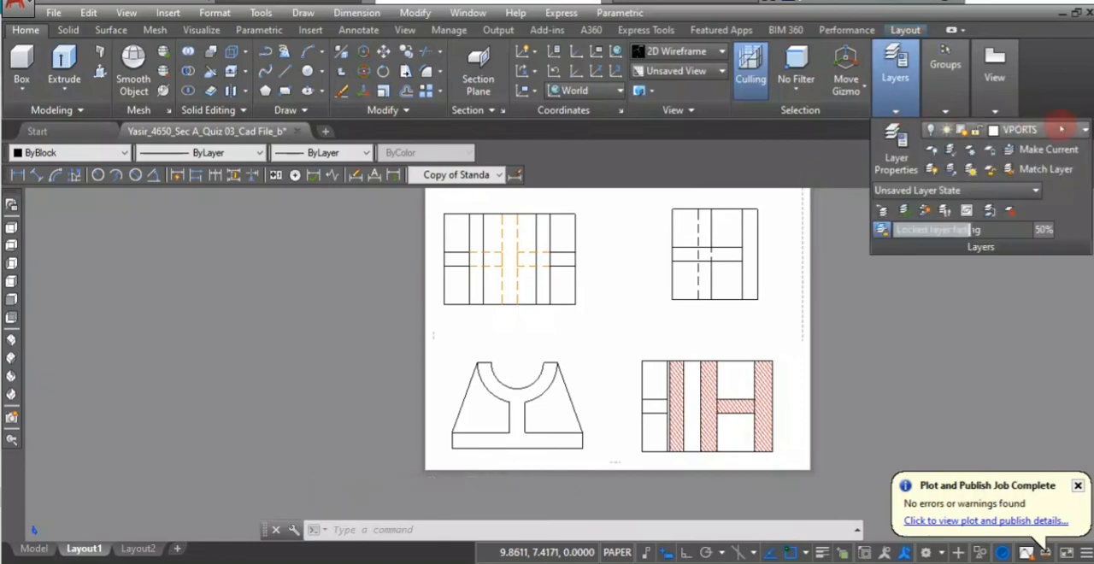
click(1085, 129)
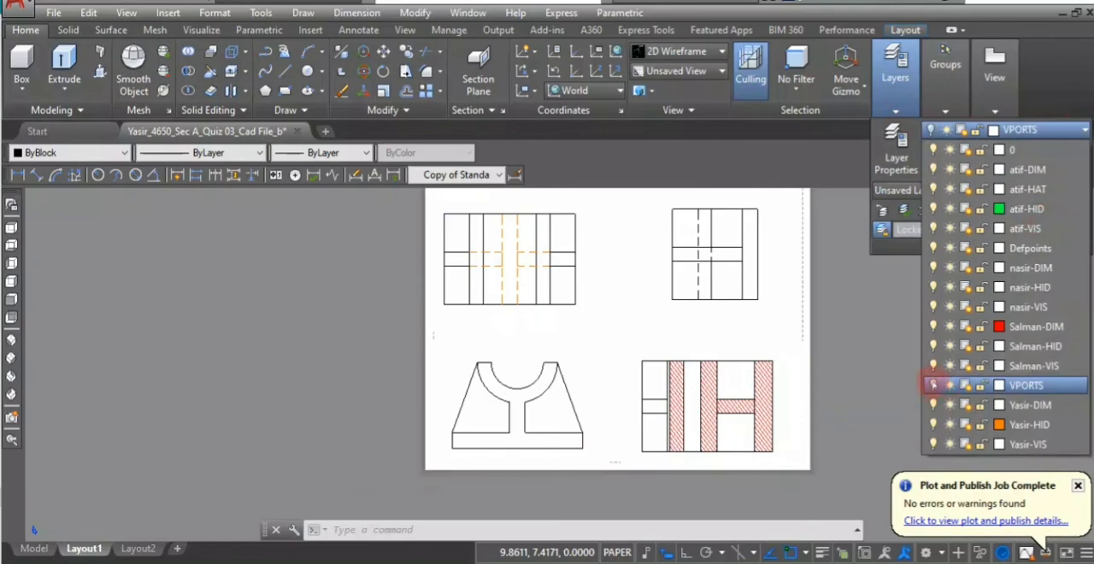
click(932, 385)
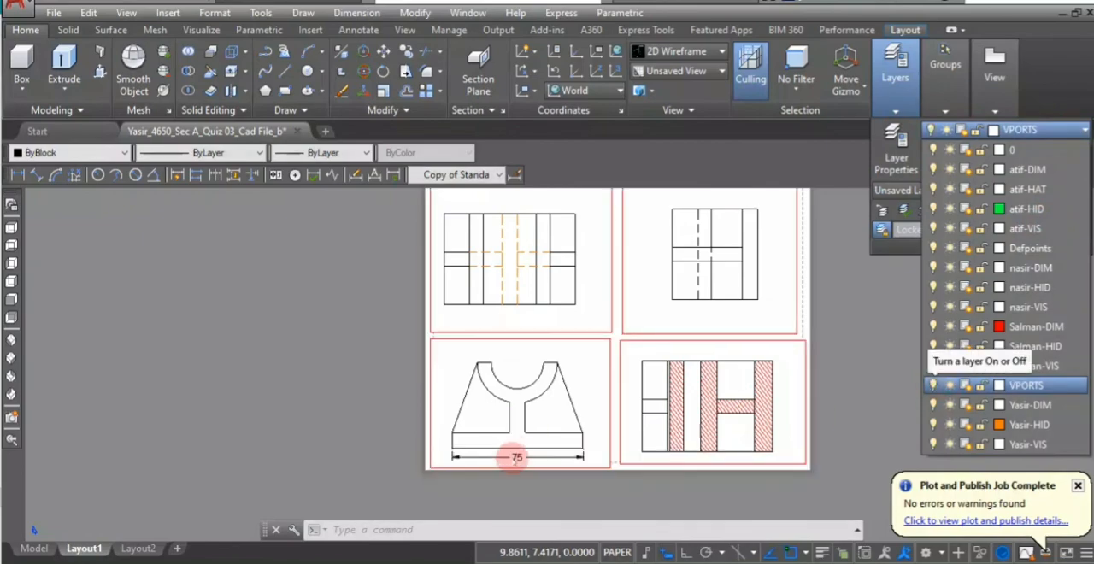
- Delete the linear dimension below the front view's base
click(517, 458)
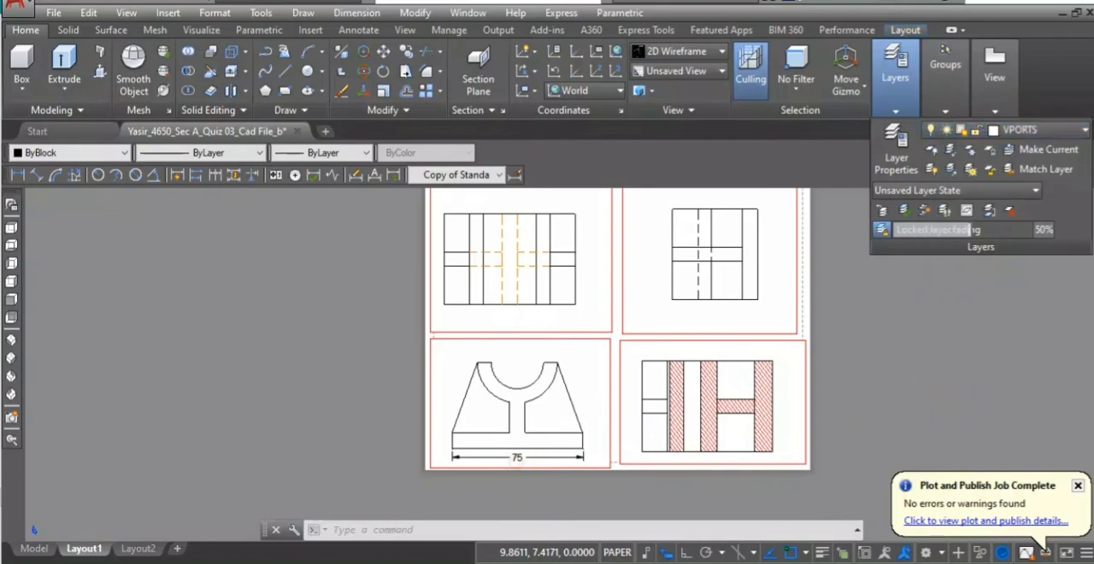
double_click(517, 458)
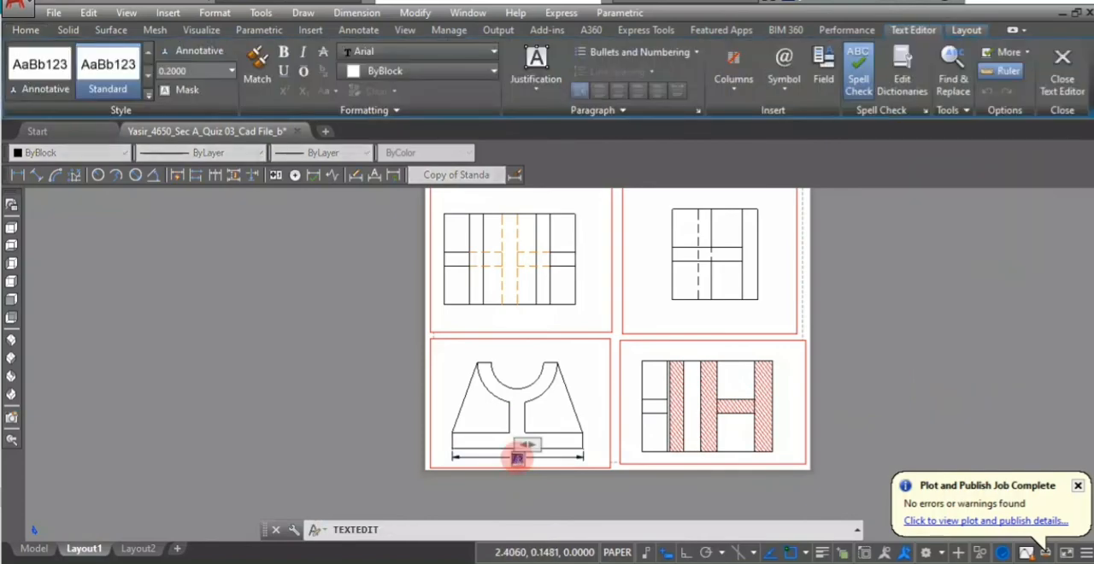
click(614, 329)
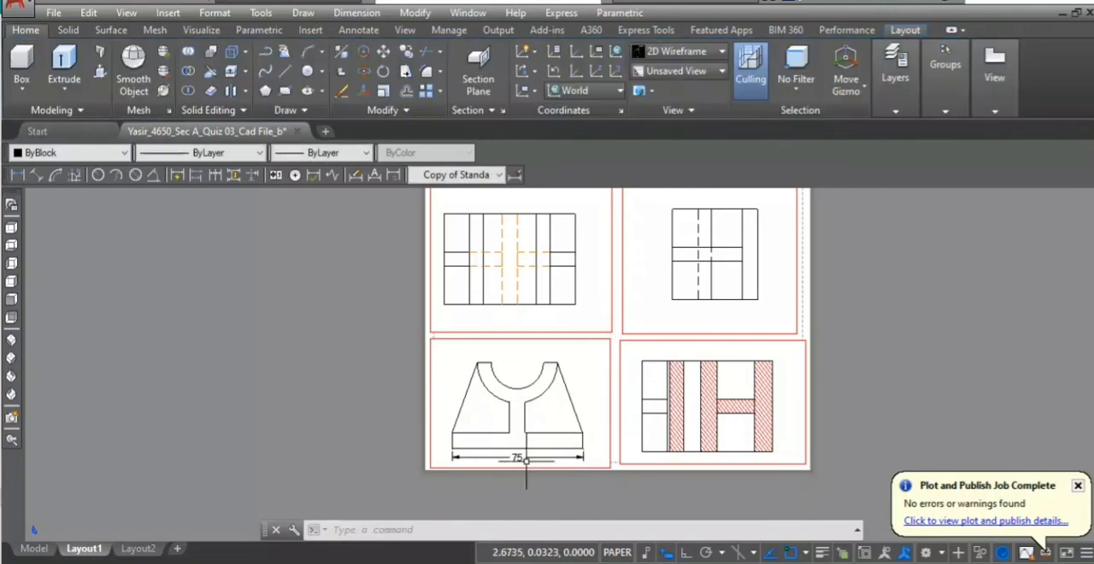
click(525, 459)
mouse_move(518, 457)
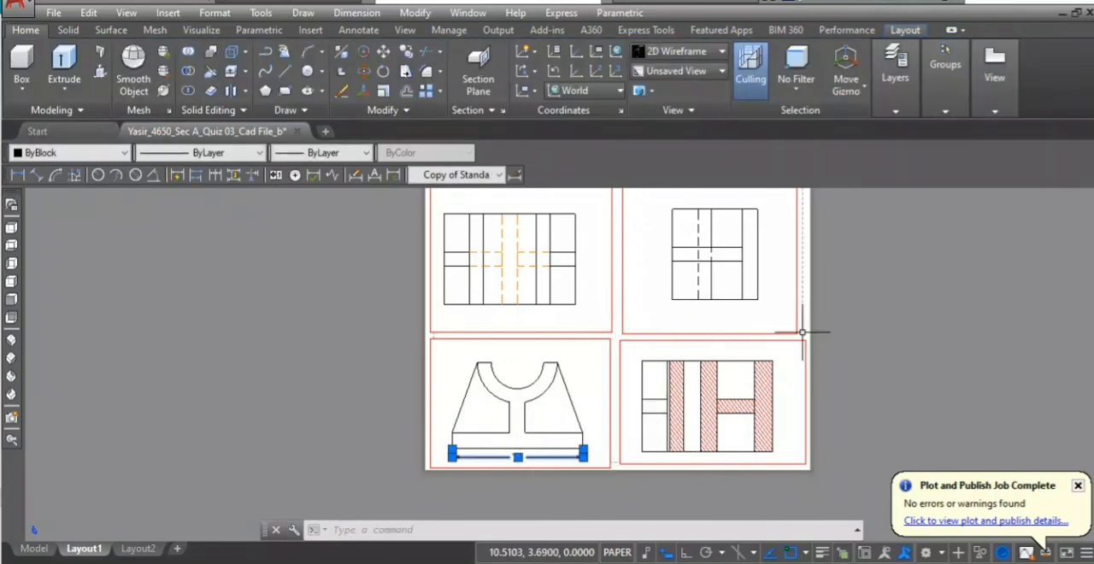
key(Delete)
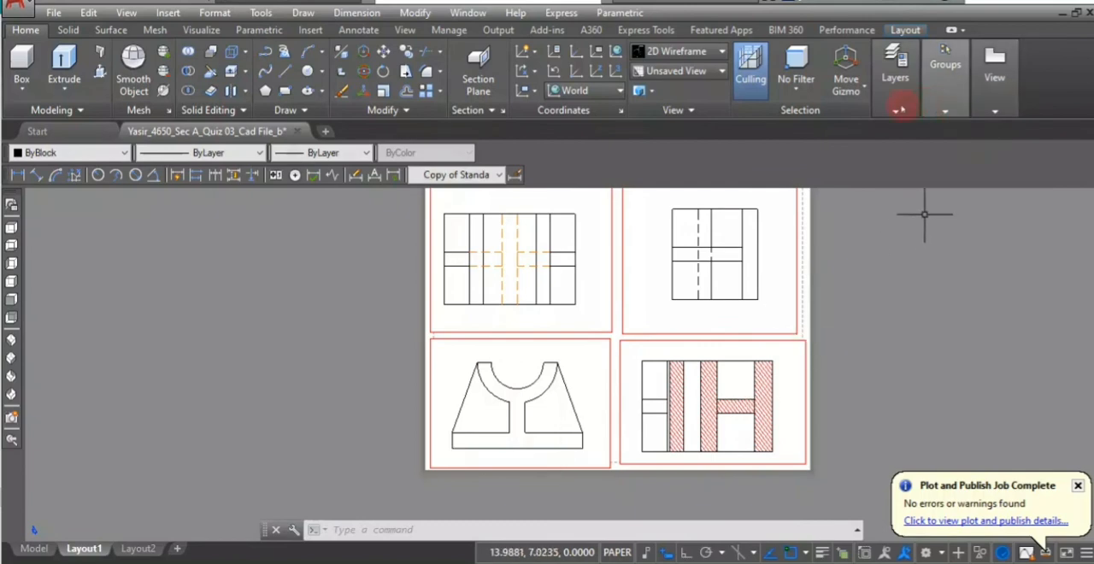
- Turn the current VPORTS layer off again to hide the viewport frames
mouse_move(898, 106)
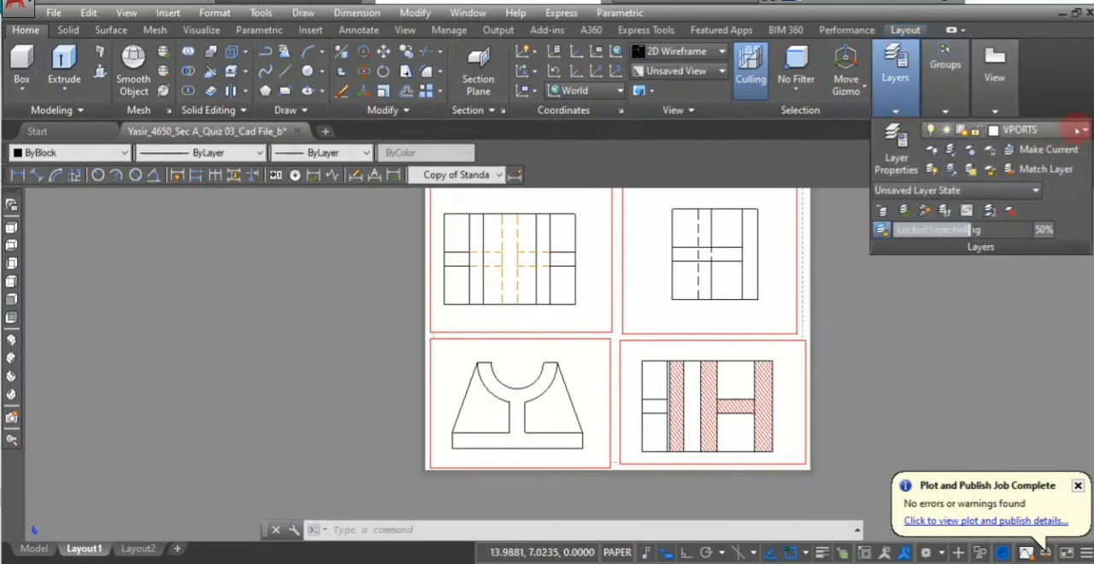
click(1079, 130)
click(929, 385)
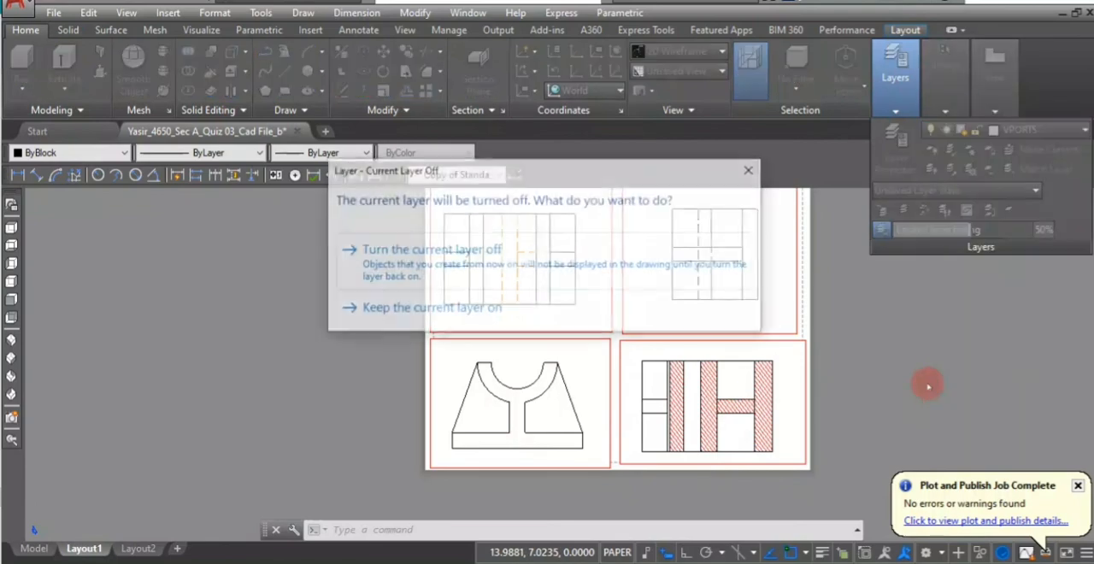
click(580, 264)
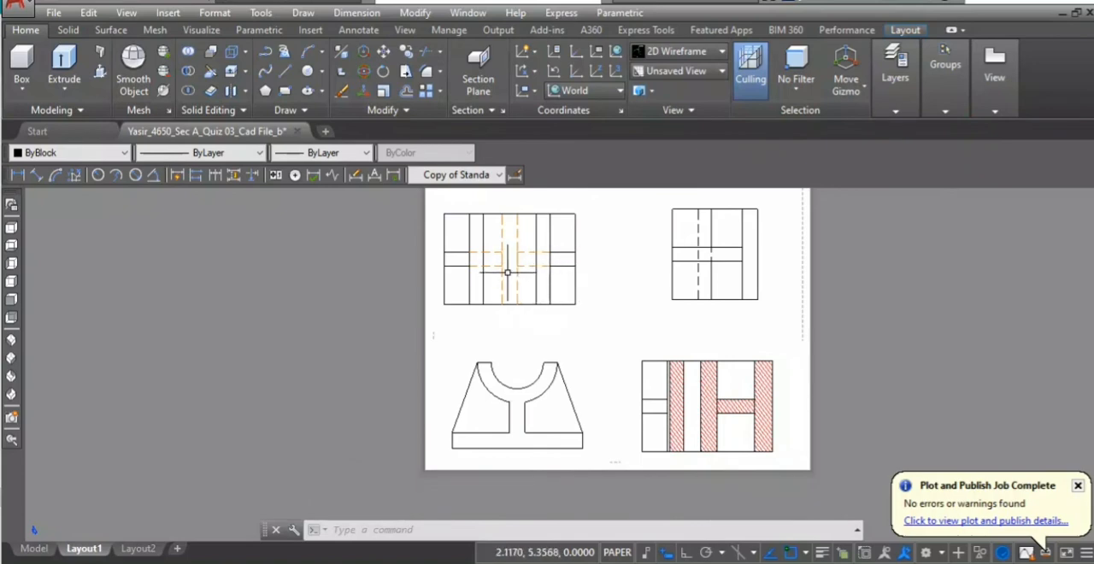
- Make the top view's dimension layer current and activate the top view's viewport
click(894, 73)
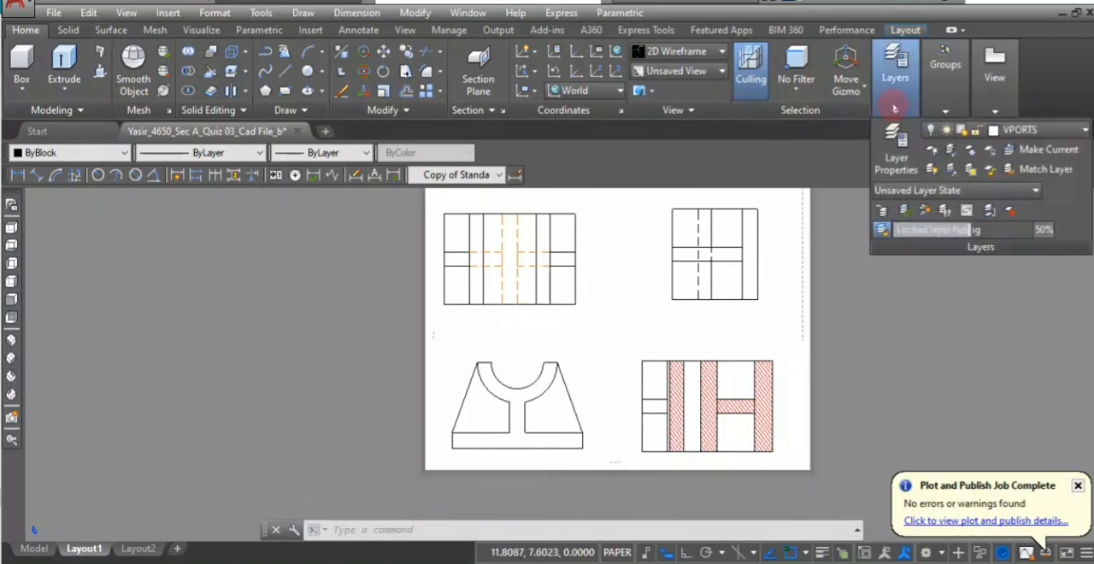
click(1079, 129)
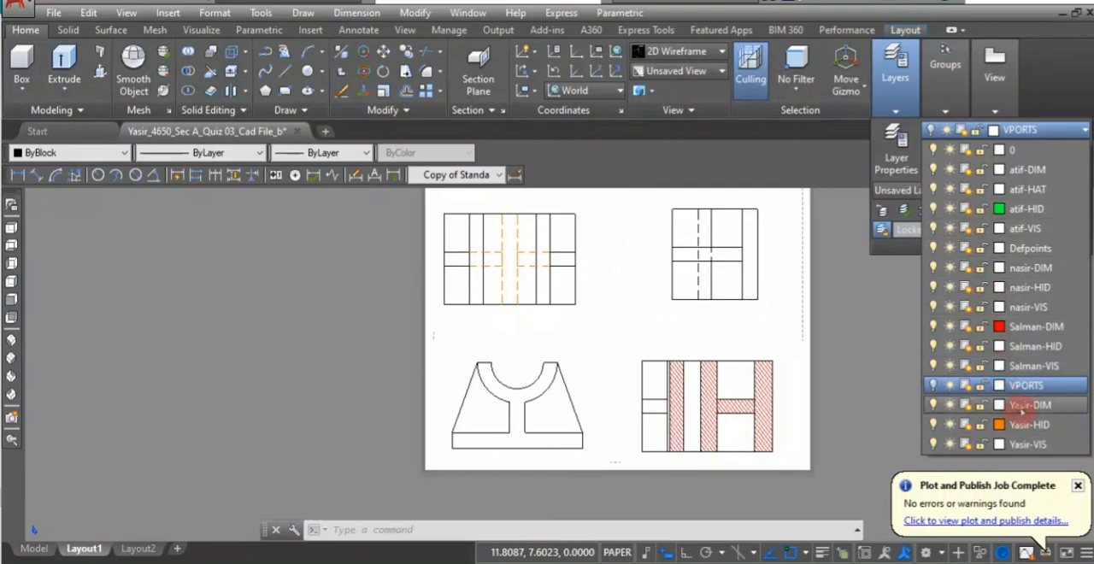
click(1022, 407)
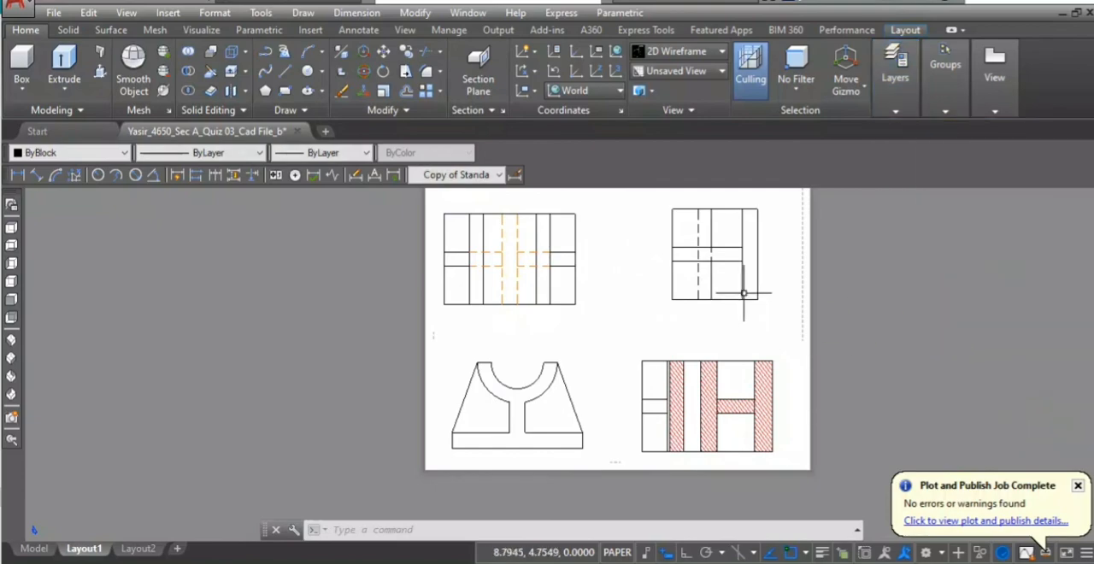
double_click(549, 214)
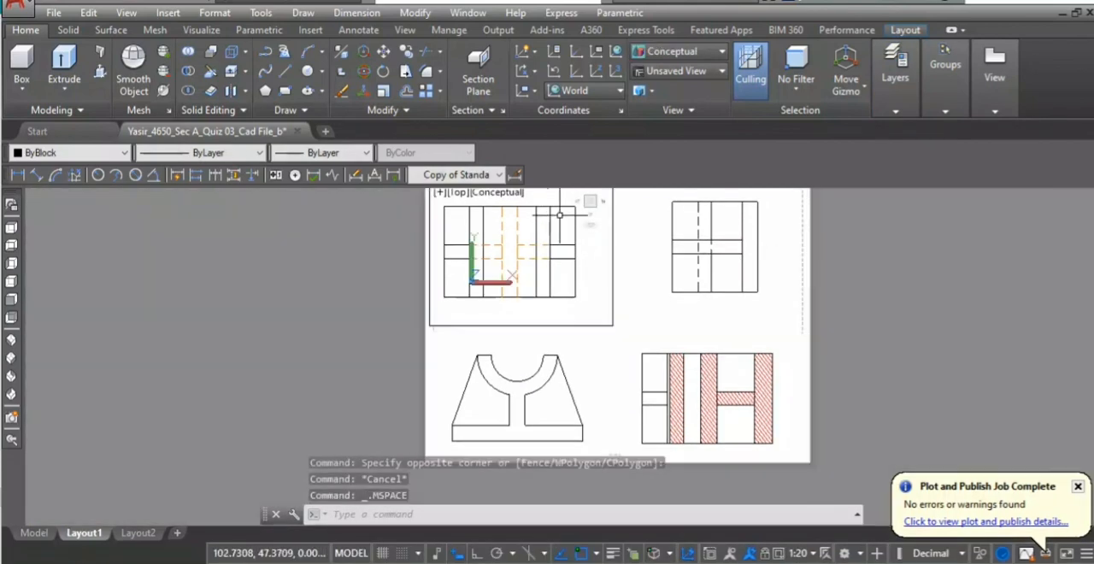
- Add a vertical linear dimension for the top view's overall depth just outside its left edge
click(20, 176)
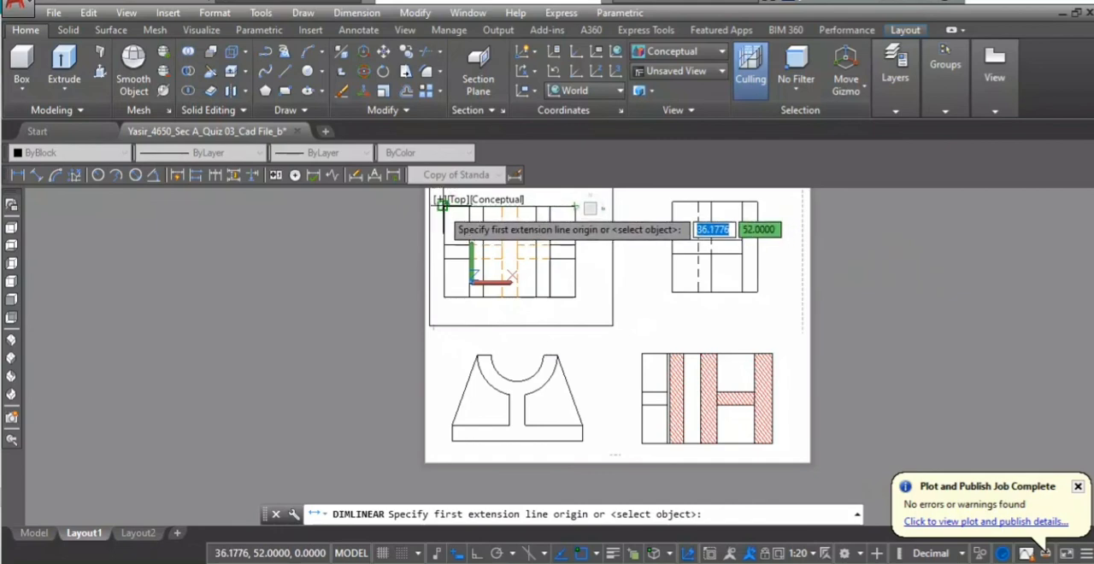
click(442, 205)
click(442, 288)
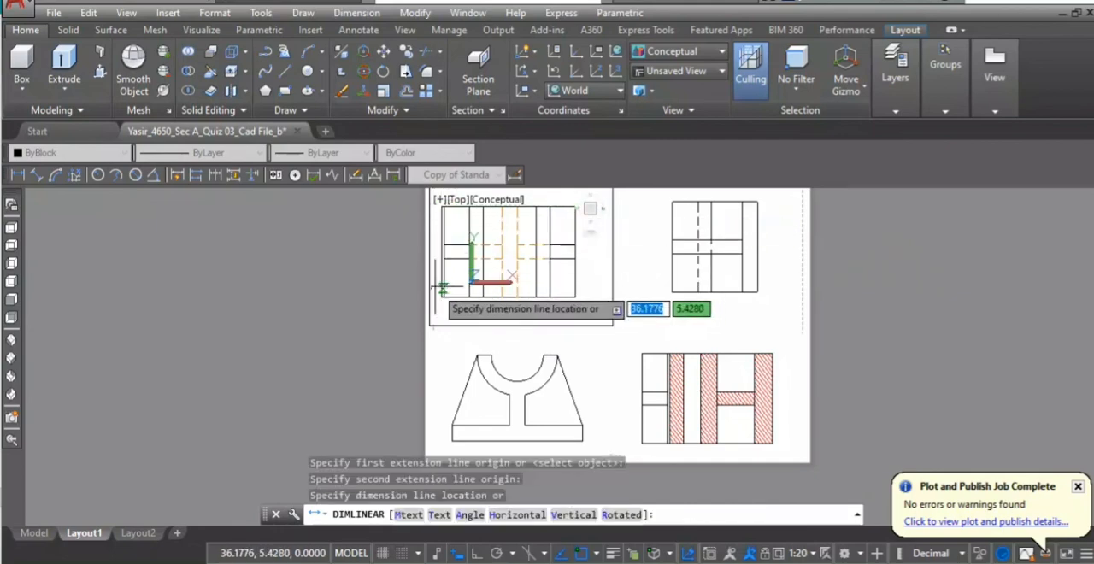
click(435, 283)
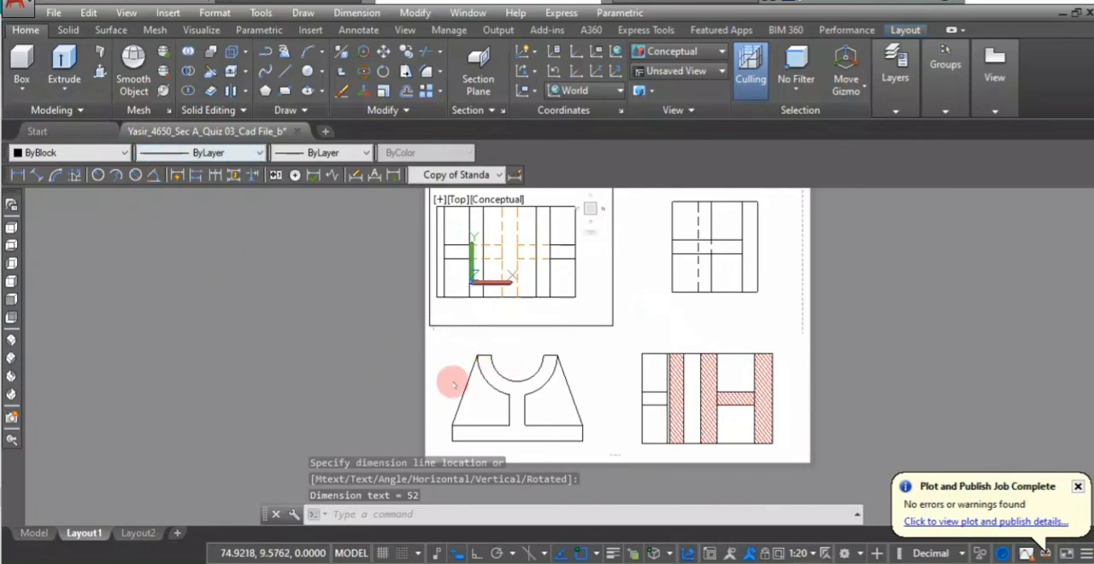
- Activate the front view's viewport and make the front view's dimension layer current
click(572, 363)
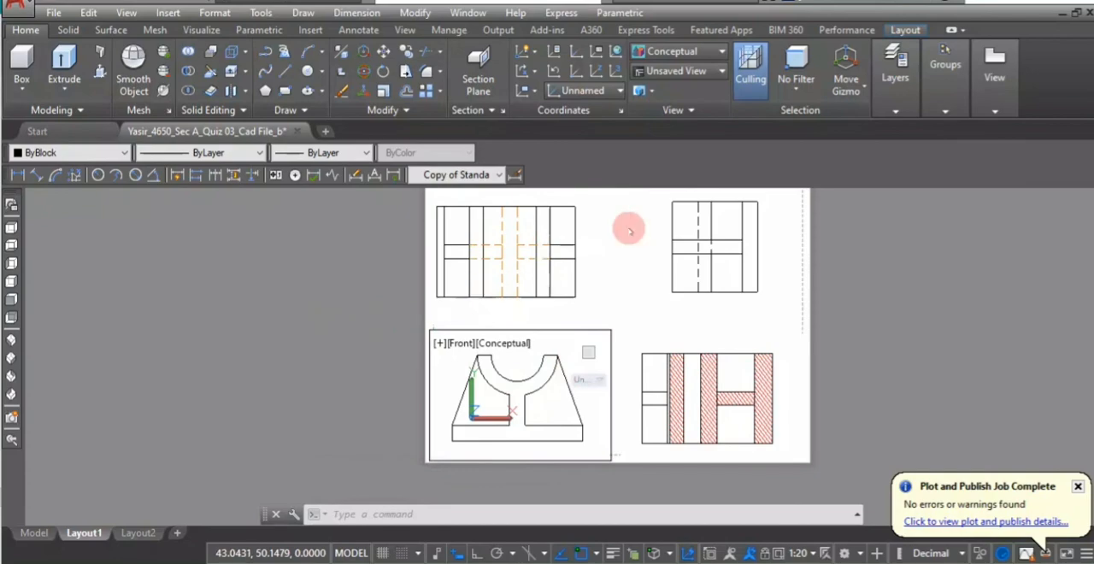
click(894, 73)
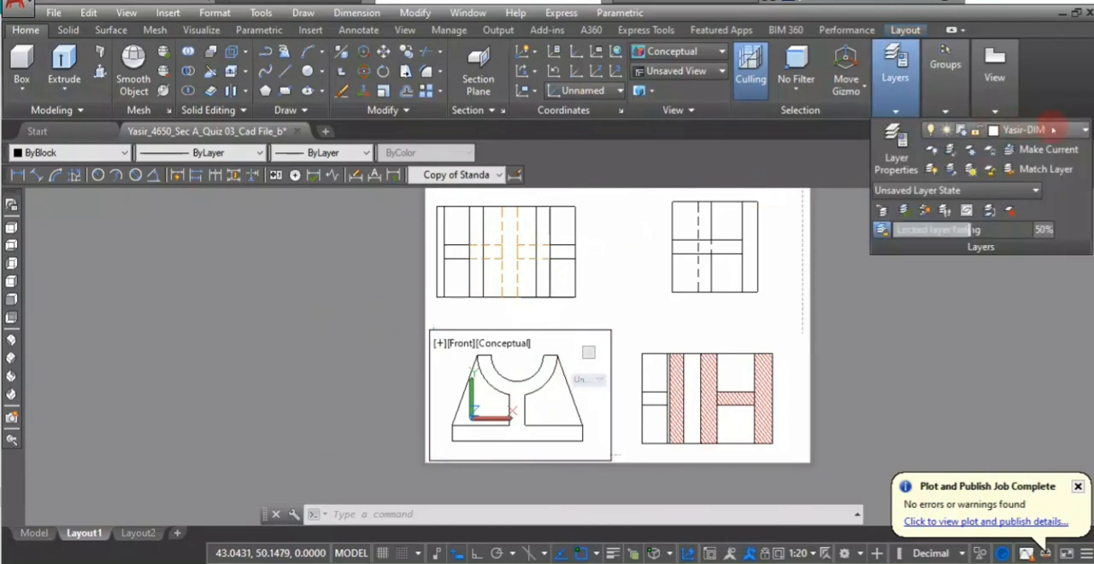
click(1084, 129)
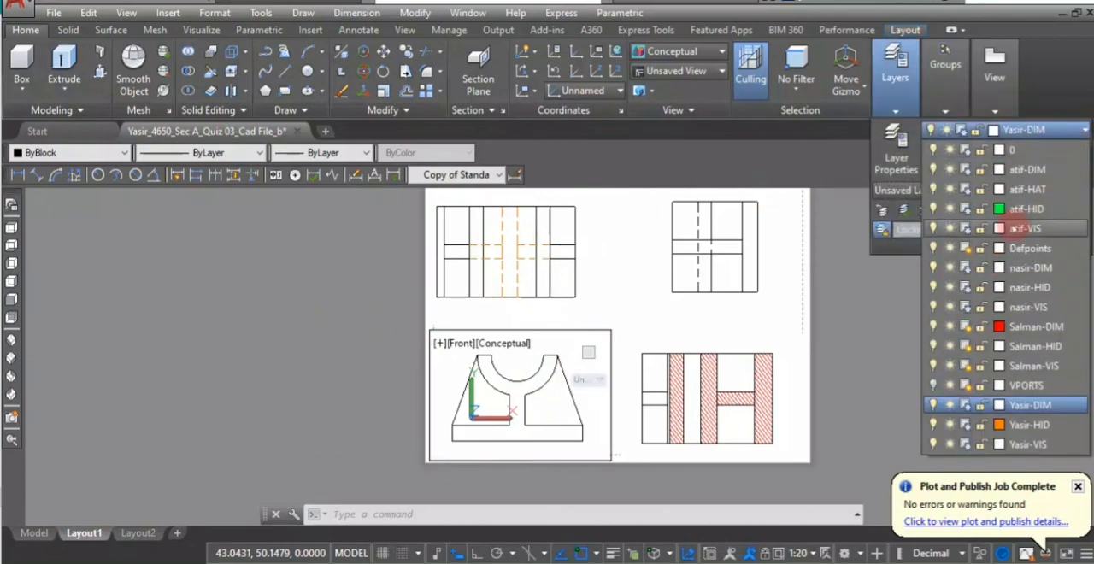
click(1023, 333)
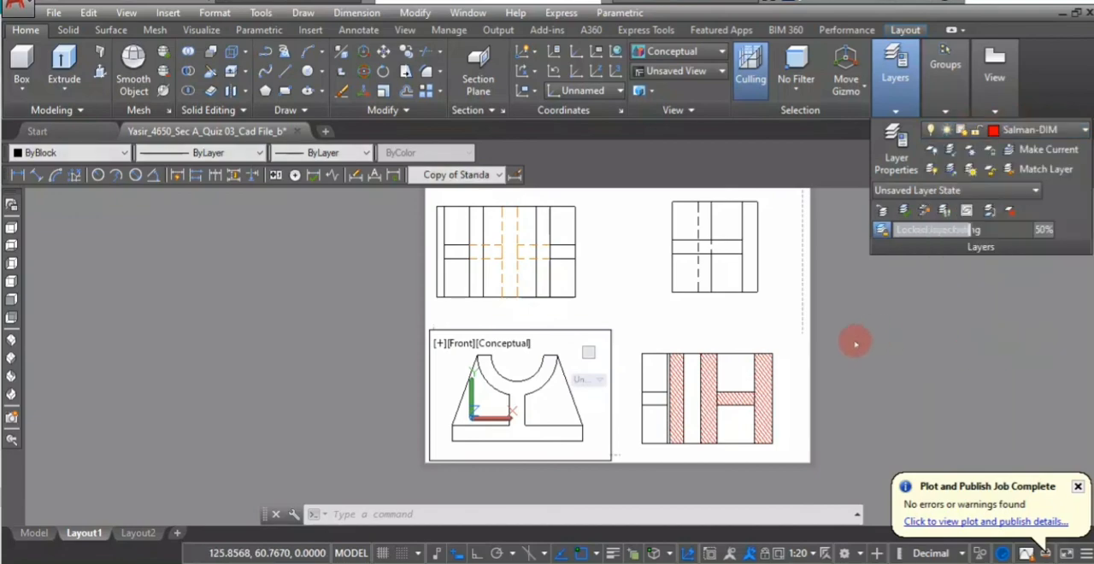
- Add an aligned dimension for the front view's overall base width just below its bottom edge
click(37, 176)
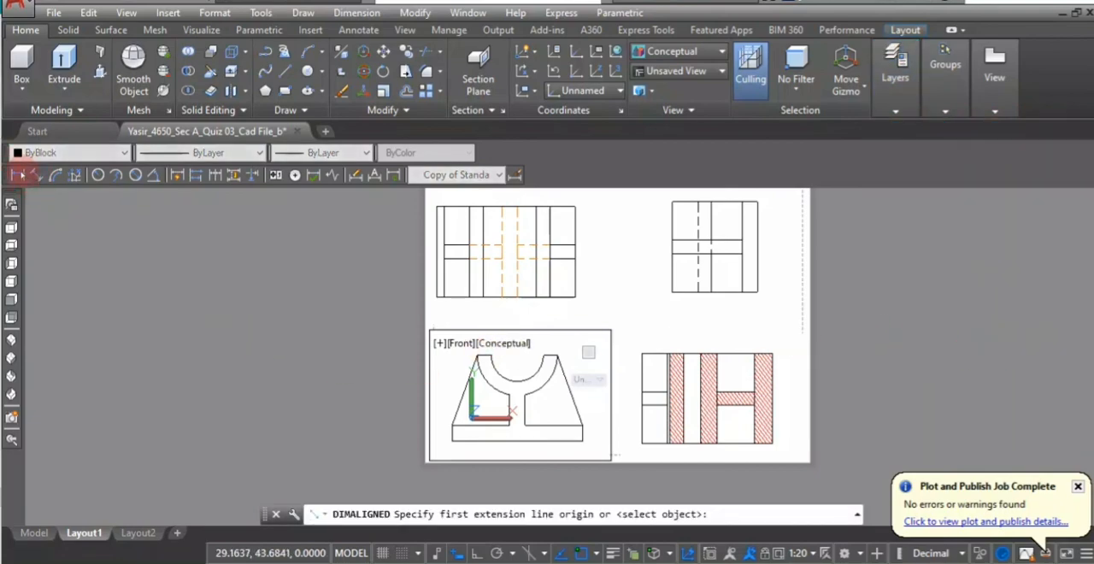
click(450, 441)
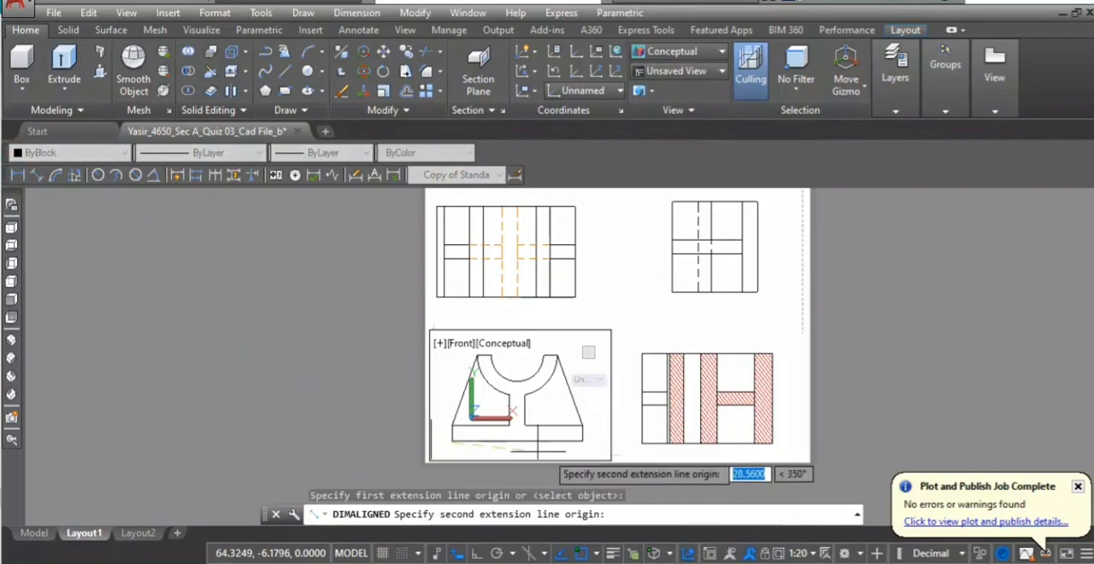
click(576, 442)
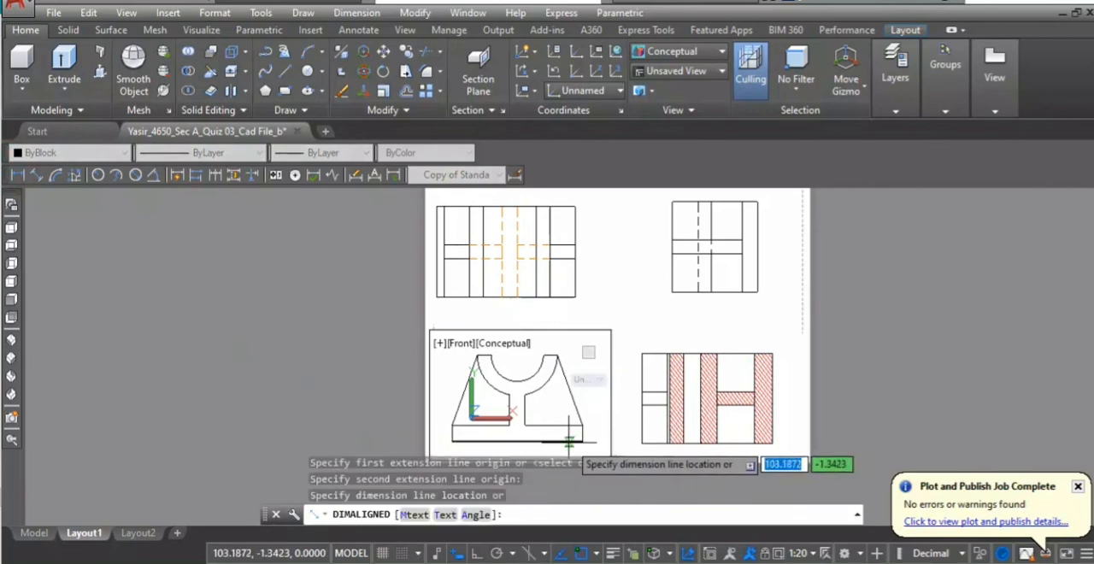
click(563, 450)
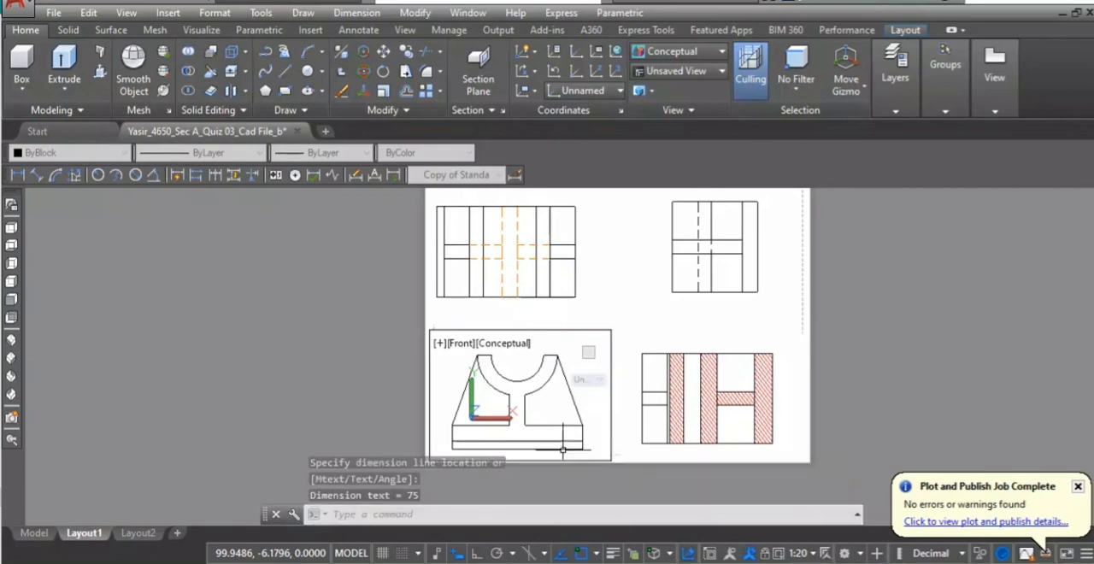
click(464, 453)
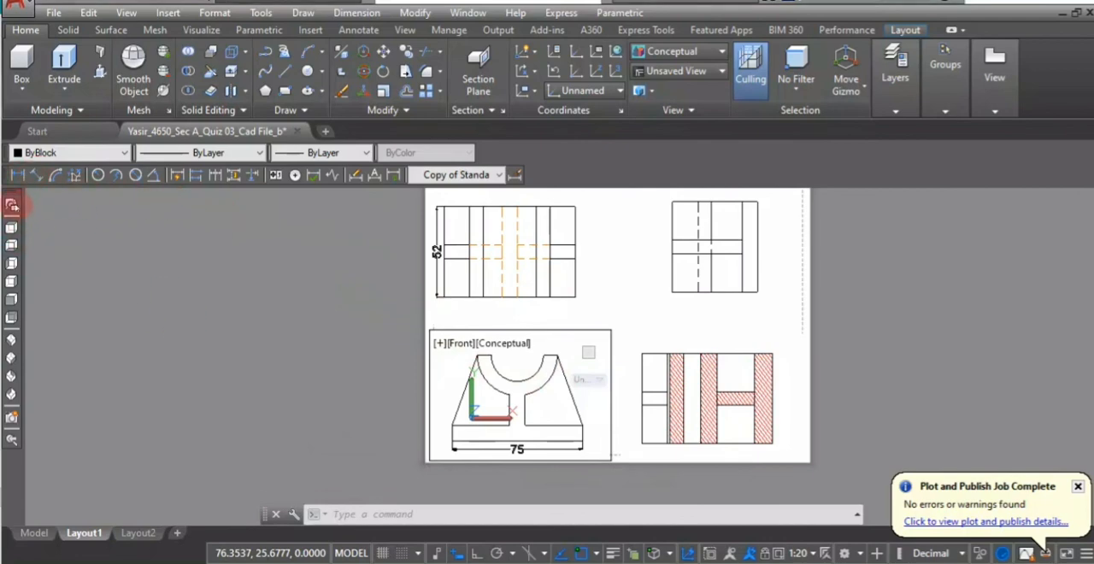
- Add a vertical linear dimension for the base thickness just outside the front view's left edge
click(18, 174)
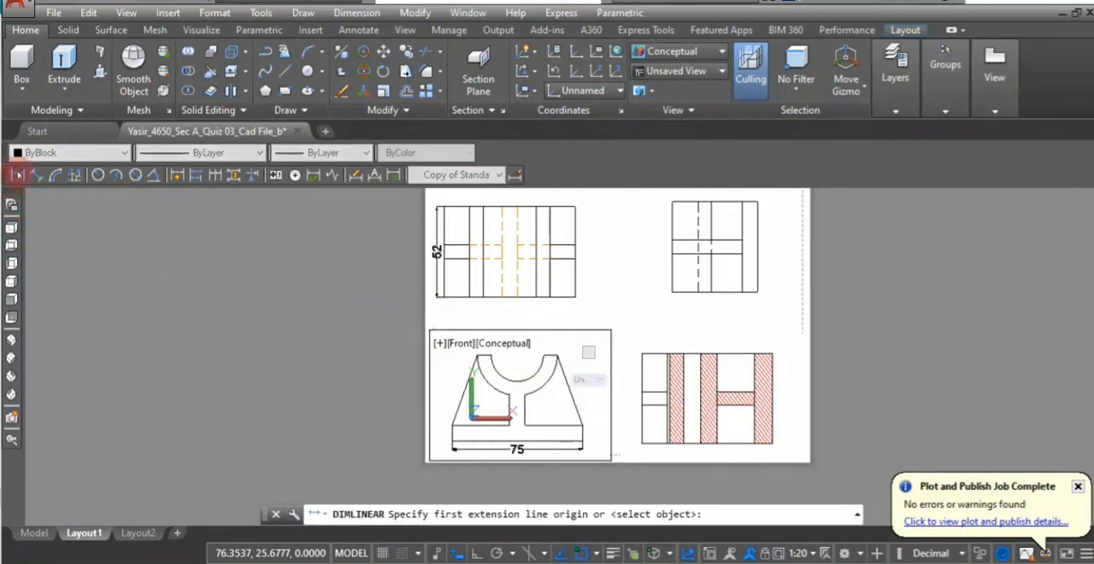
click(451, 425)
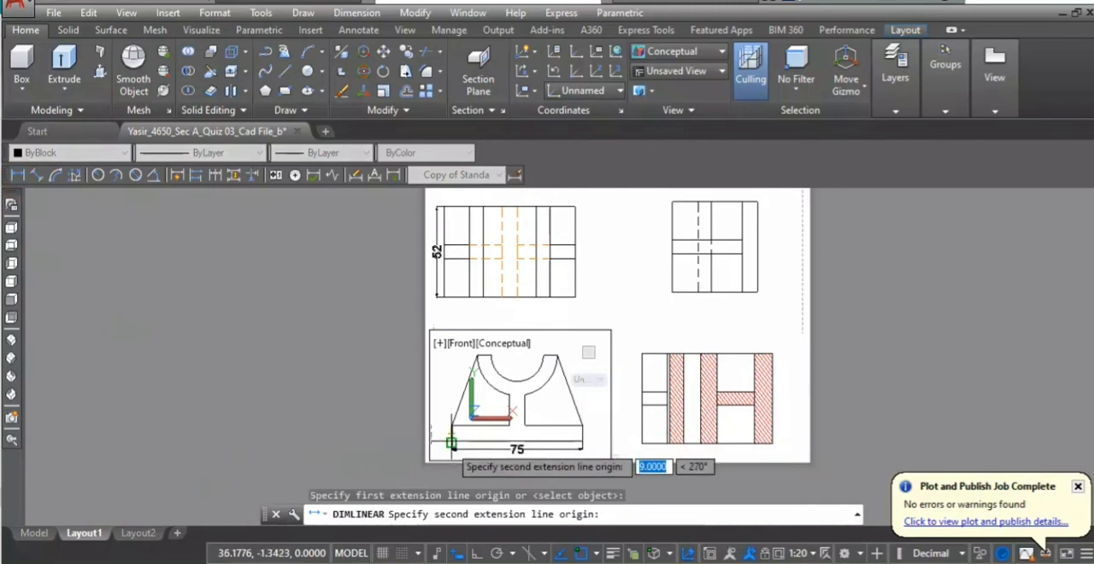
click(450, 441)
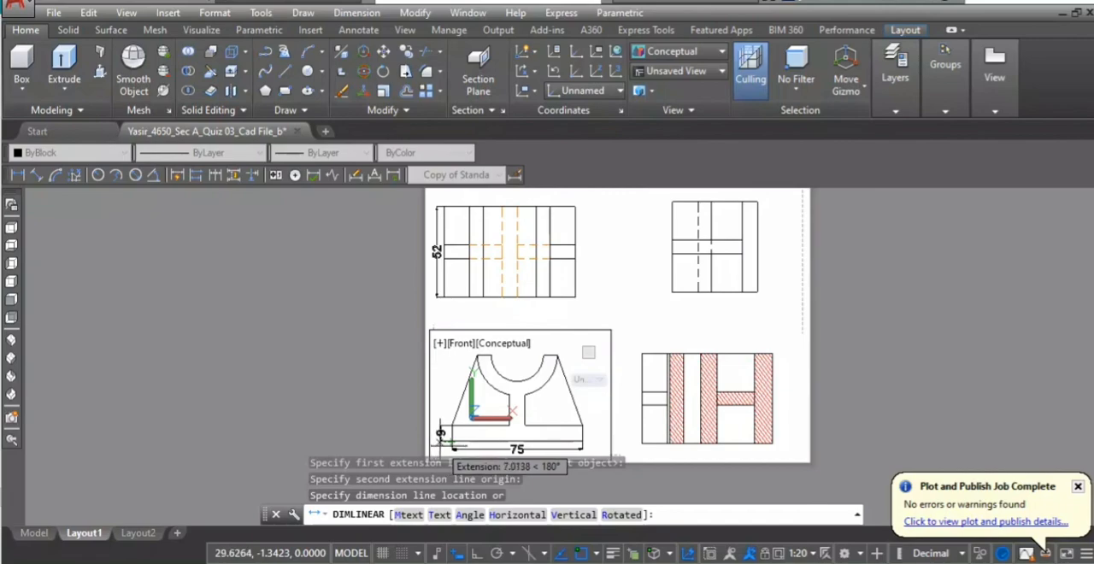
click(441, 444)
- With ortho on, add a vertical linear dimension from the base's top edge to the front view's top, in line with the base thickness dimension
key(Return)
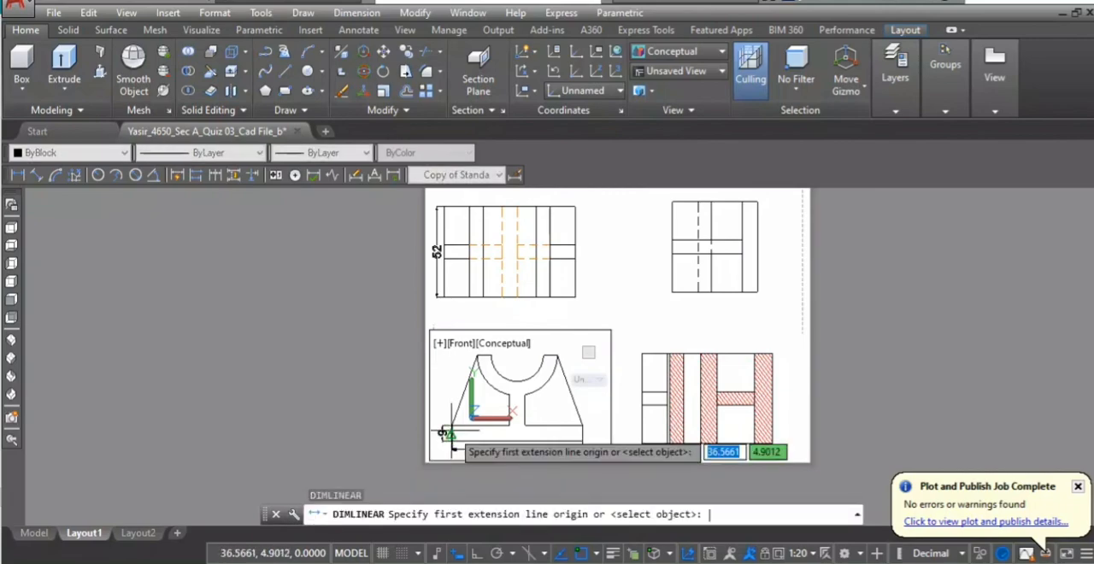
click(442, 434)
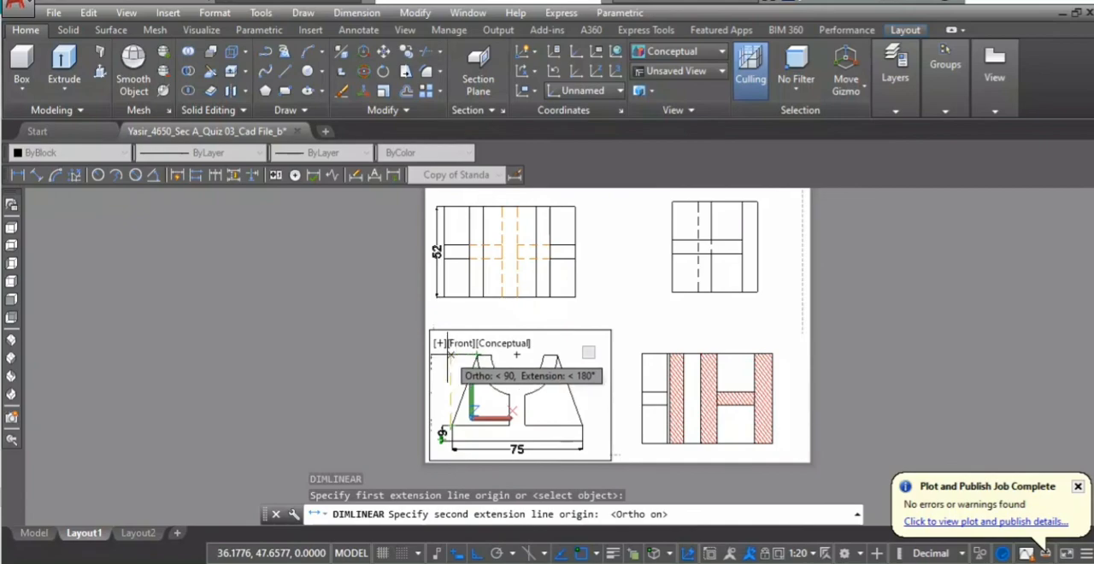
click(451, 353)
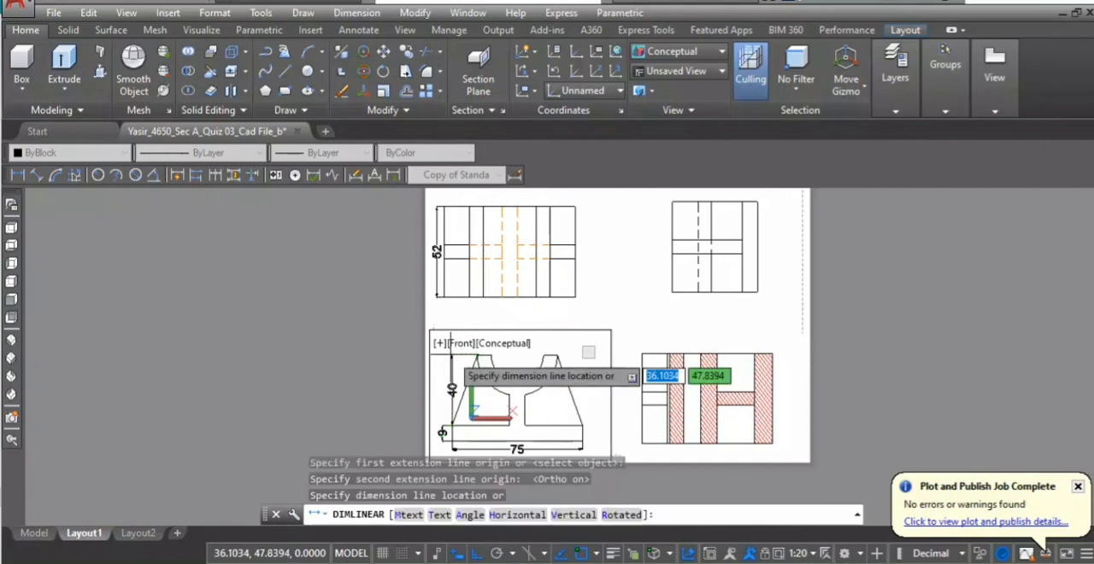
click(444, 406)
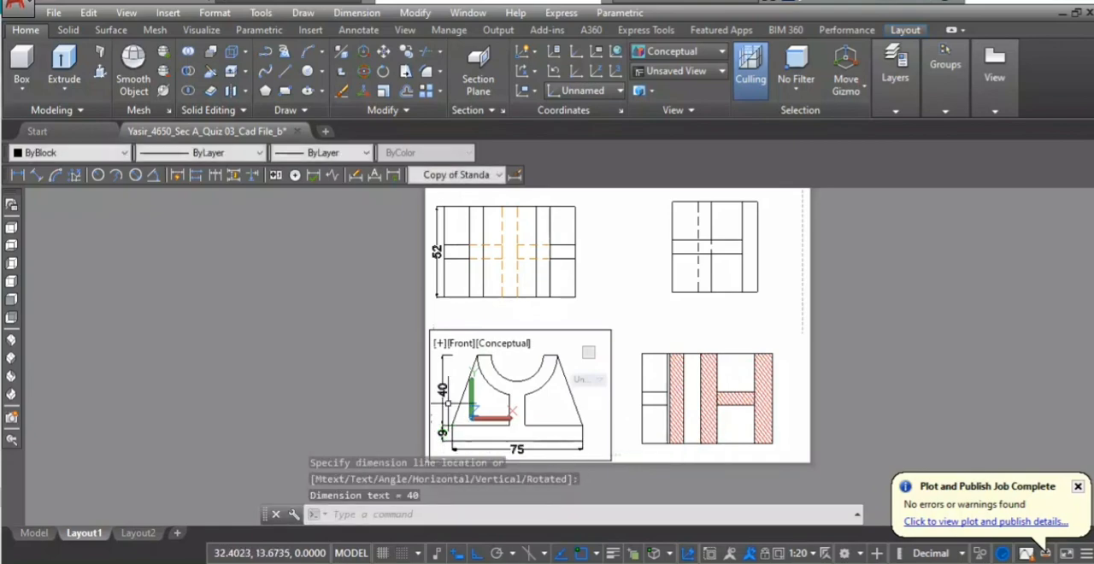
- Stretch the upper extension origin of the front view's upper vertical dimension onto the support's top-left corner
click(450, 353)
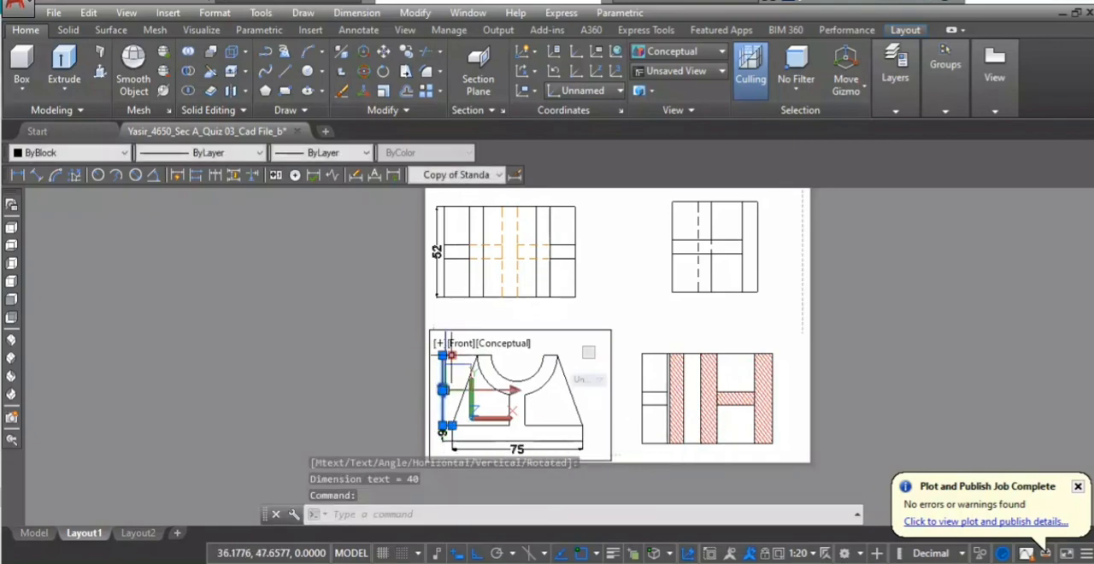
click(449, 353)
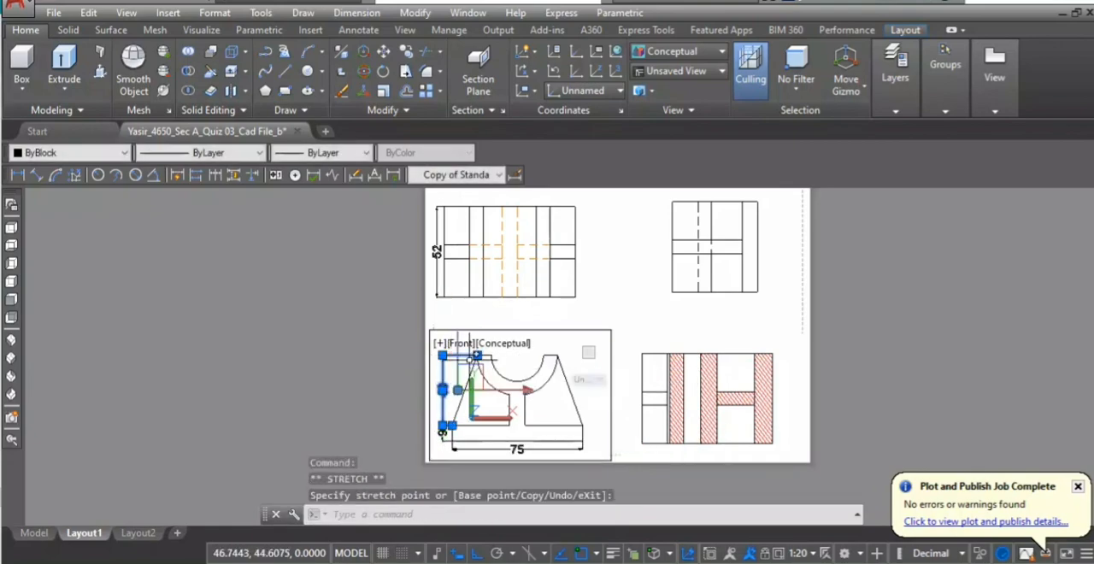
key(Escape)
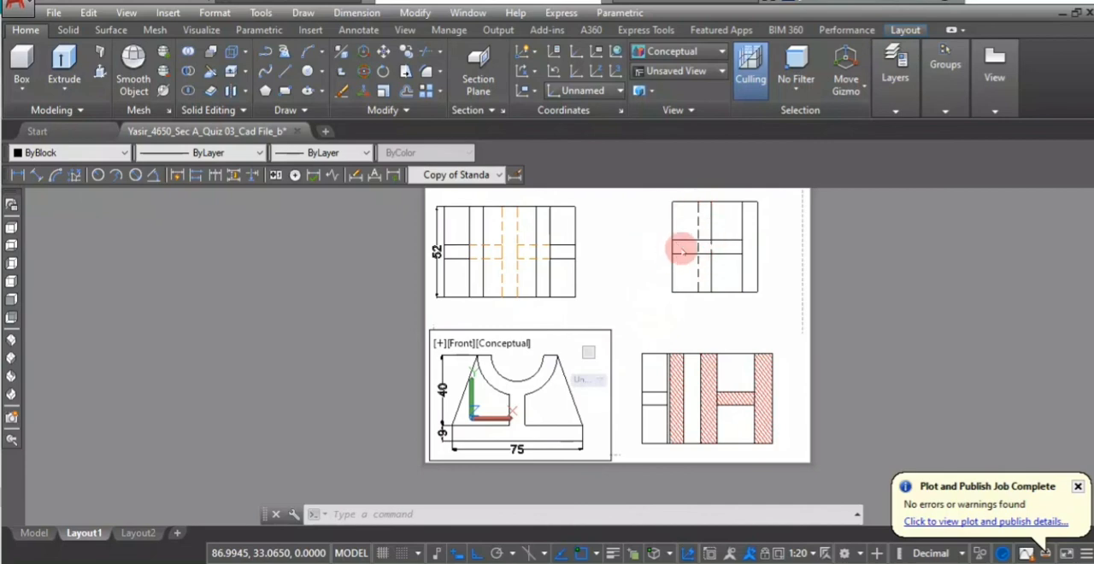
- Activate the right view's viewport and open the layer controls
click(755, 221)
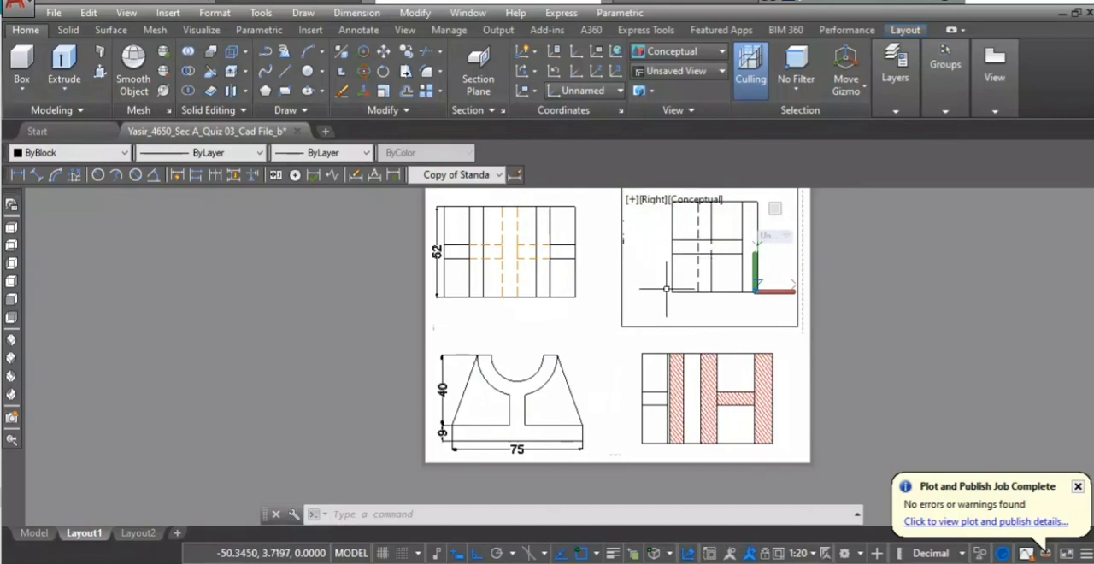
mouse_move(944, 68)
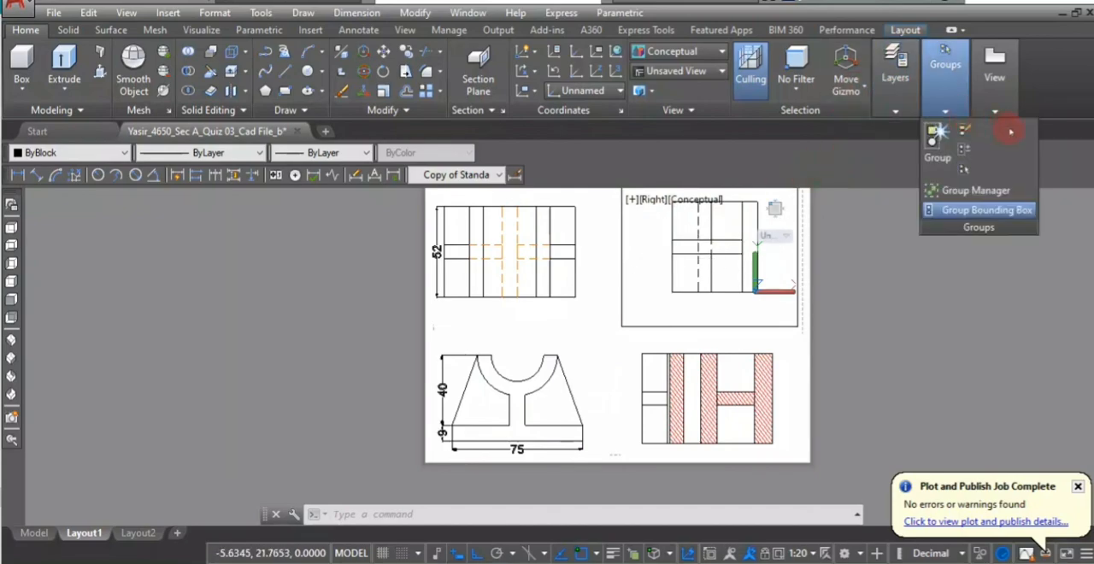
mouse_move(893, 72)
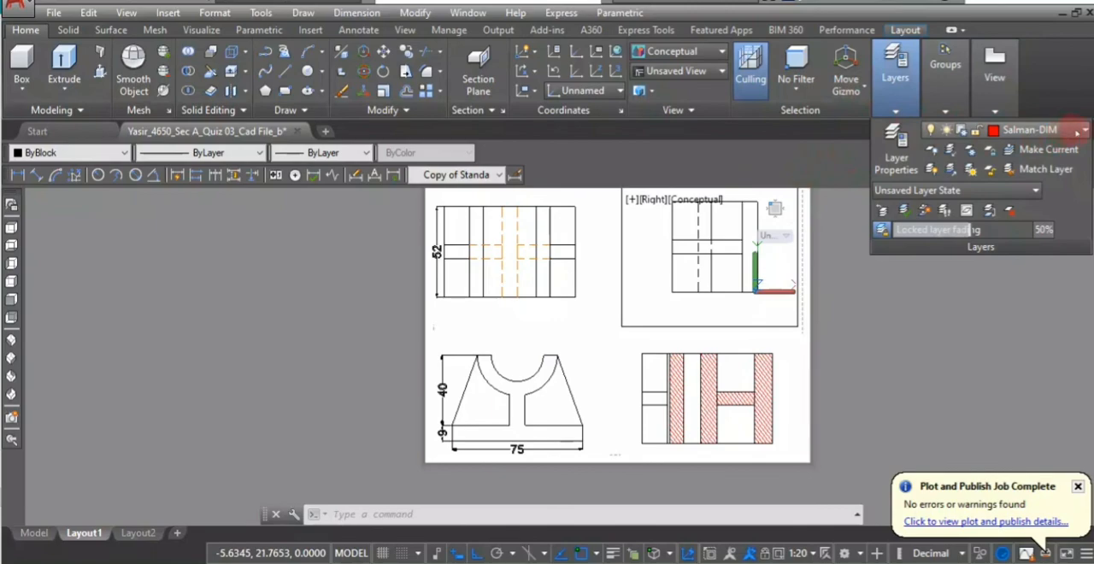